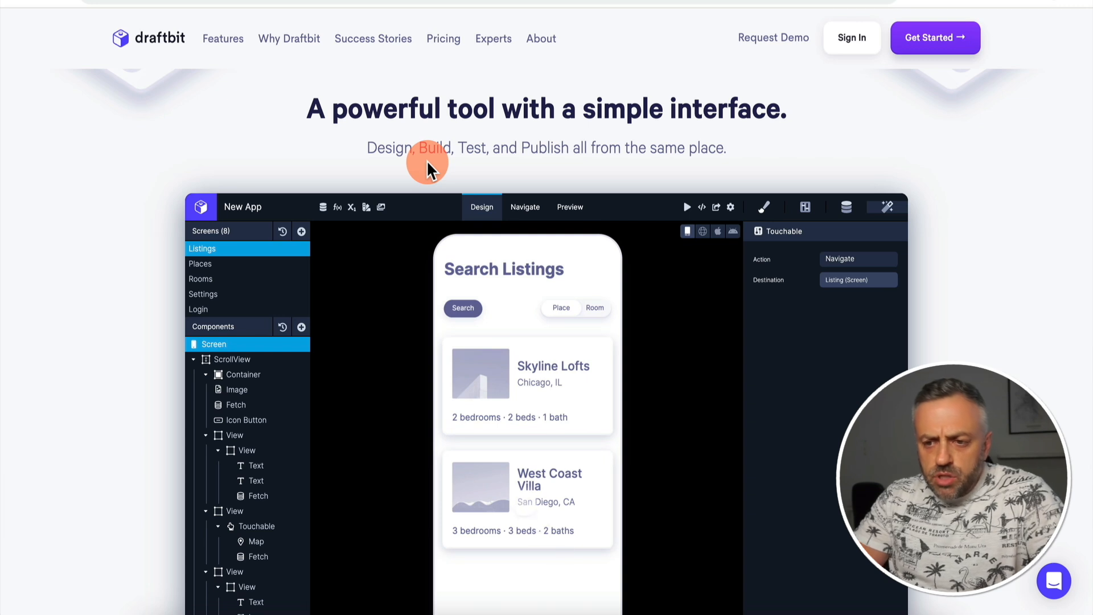
Review the Draftbit homepage sections on the interface, app design examples, building and launching.
{"action": "scroll", "coordinate": [171, 304], "scroll_direction": "down", "scroll_amount": 2}
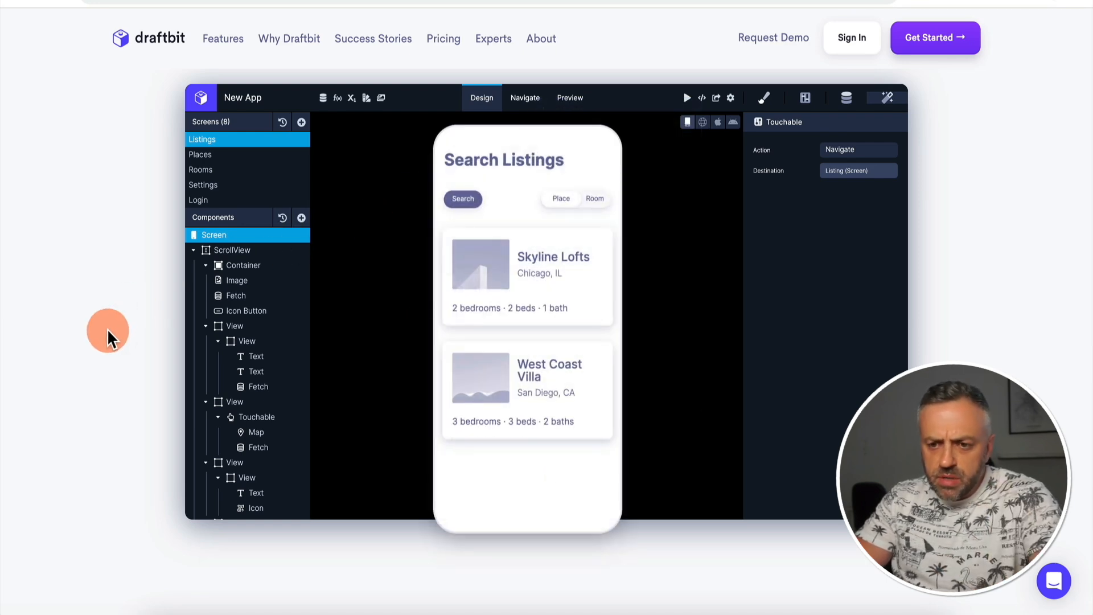
{"action": "scroll", "coordinate": [107, 329], "scroll_direction": "down", "scroll_amount": 10}
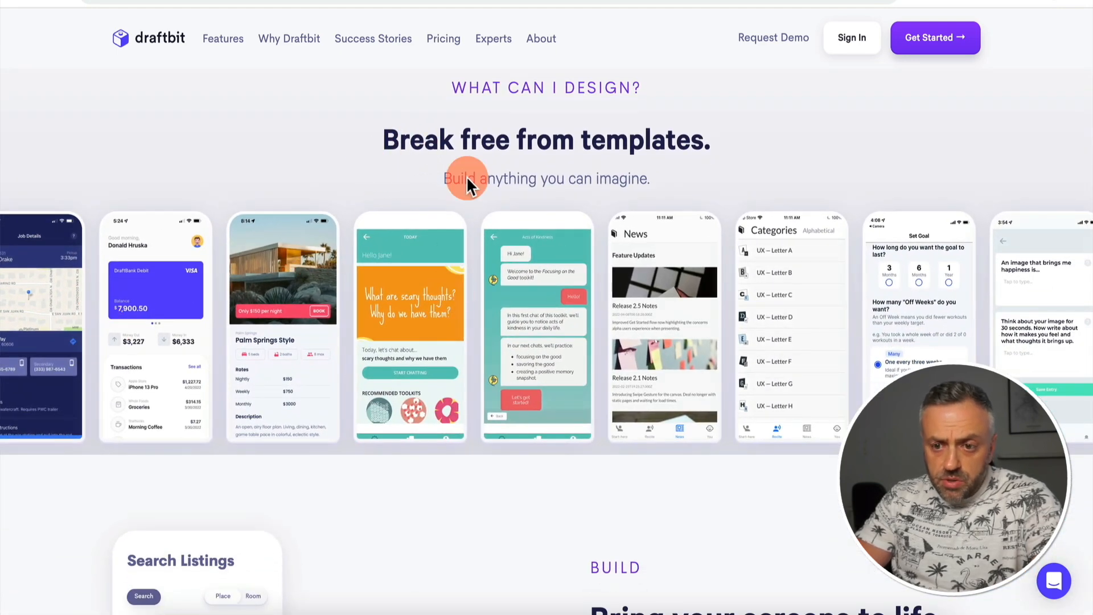
{"action": "scroll", "coordinate": [466, 176], "scroll_direction": "up", "scroll_amount": 1}
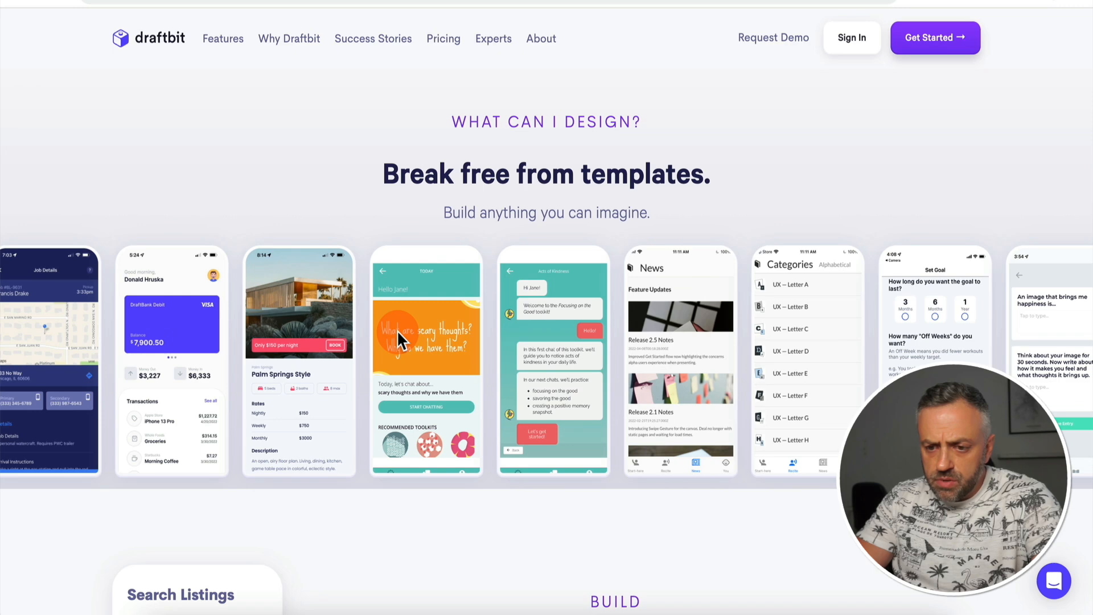
{"action": "scroll", "coordinate": [398, 330], "scroll_direction": "down", "scroll_amount": 7}
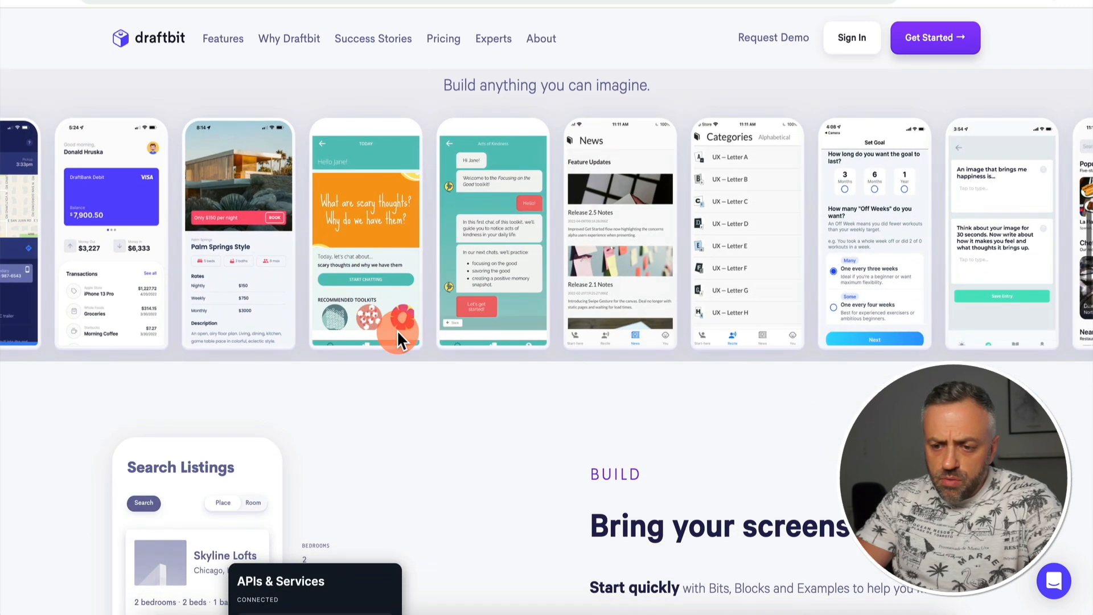
{"action": "scroll", "coordinate": [397, 329], "scroll_direction": "down", "scroll_amount": 1}
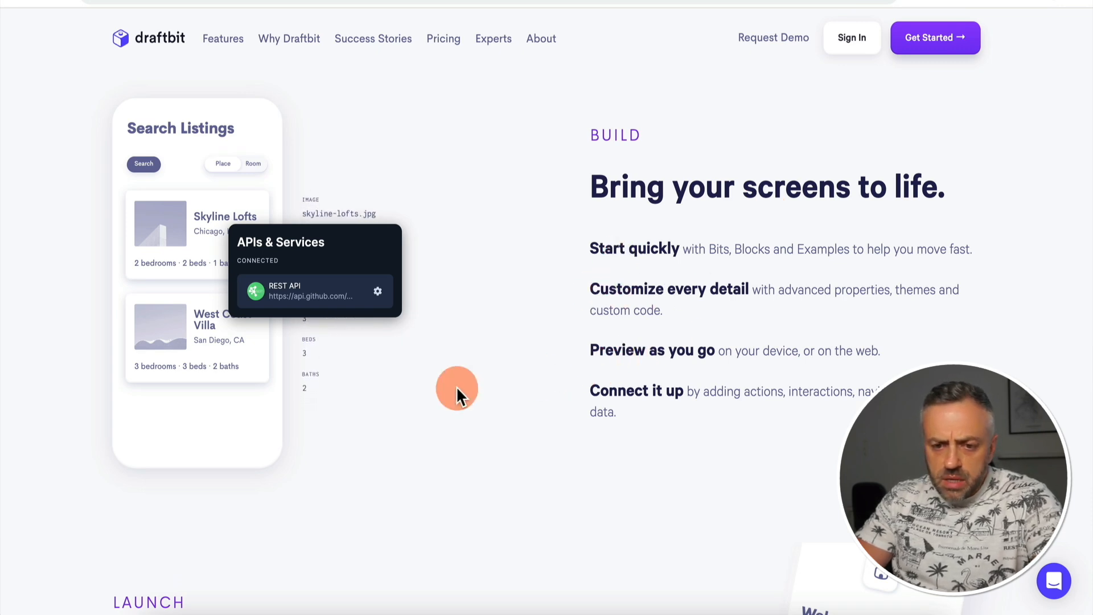
{"action": "scroll", "coordinate": [456, 386], "scroll_direction": "down", "scroll_amount": 3}
{"action": "scroll", "coordinate": [456, 386], "scroll_direction": "down", "scroll_amount": 4}
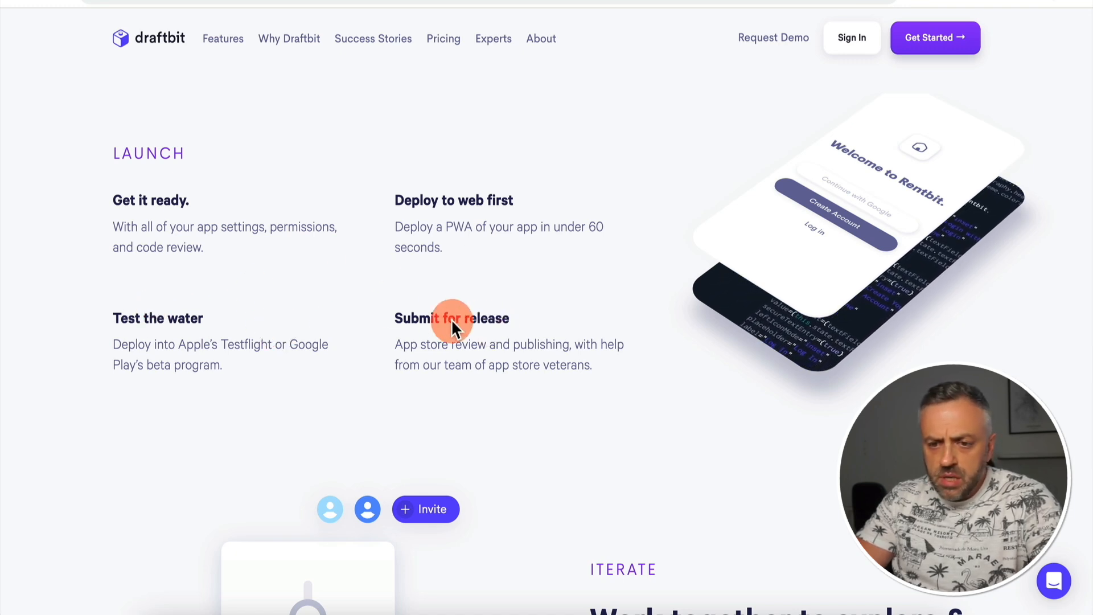
{"action": "scroll", "coordinate": [339, 342], "scroll_direction": "down", "scroll_amount": 1}
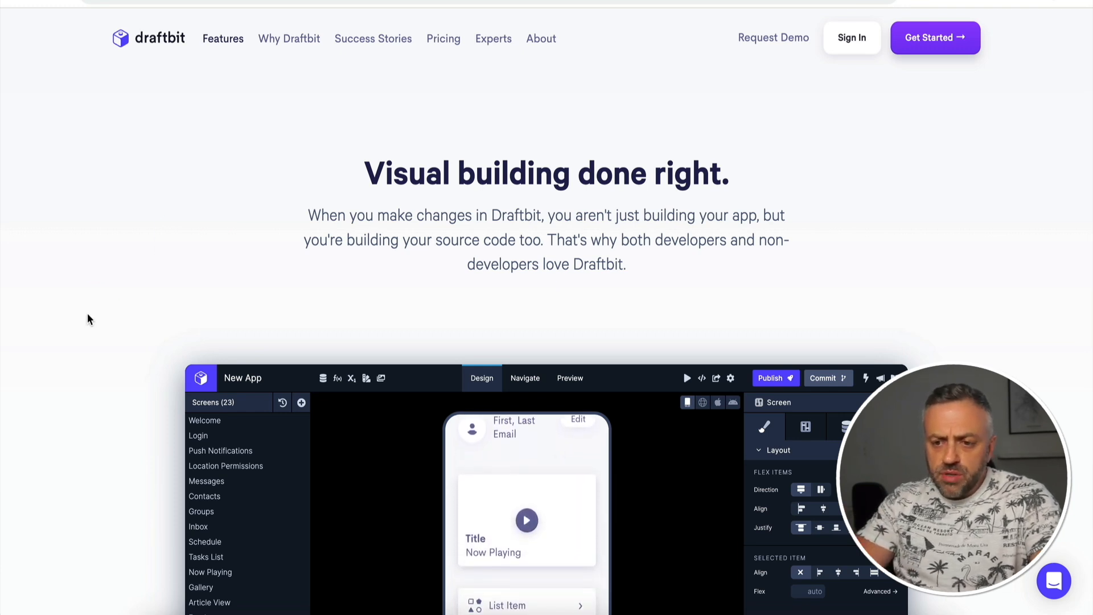
Examine the Features page, covering visual building, components, design system, navigation, API integrations, code view and live preview.
{"action": "scroll", "coordinate": [87, 314], "scroll_direction": "down", "scroll_amount": 2}
{"action": "scroll", "coordinate": [87, 313], "scroll_direction": "up", "scroll_amount": 1}
{"action": "left_click", "coordinate": [334, 148]}
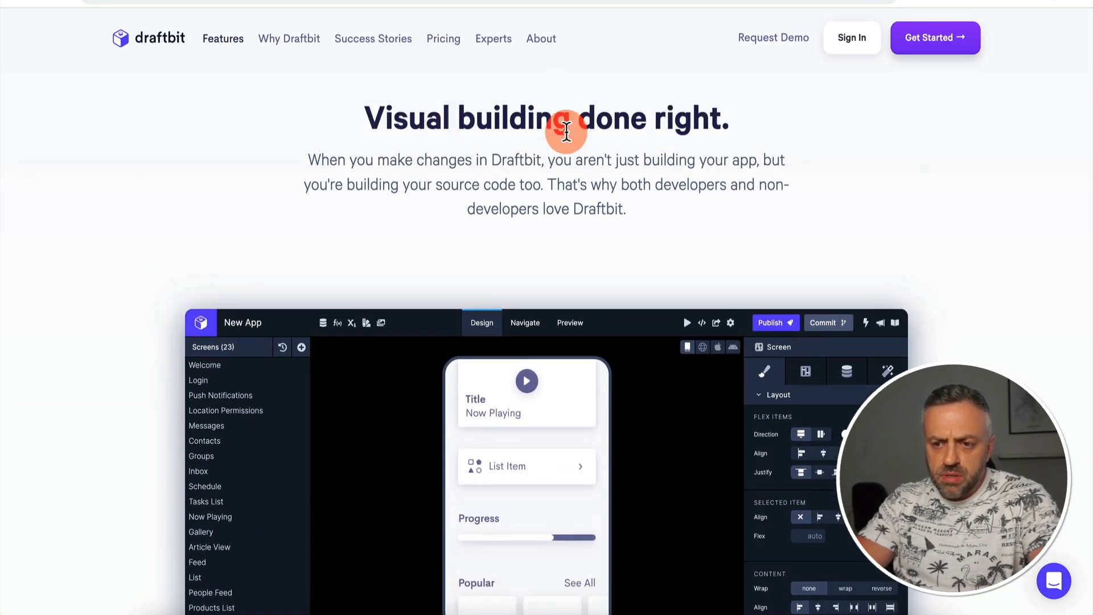
{"action": "scroll", "coordinate": [396, 218], "scroll_direction": "down", "scroll_amount": 4}
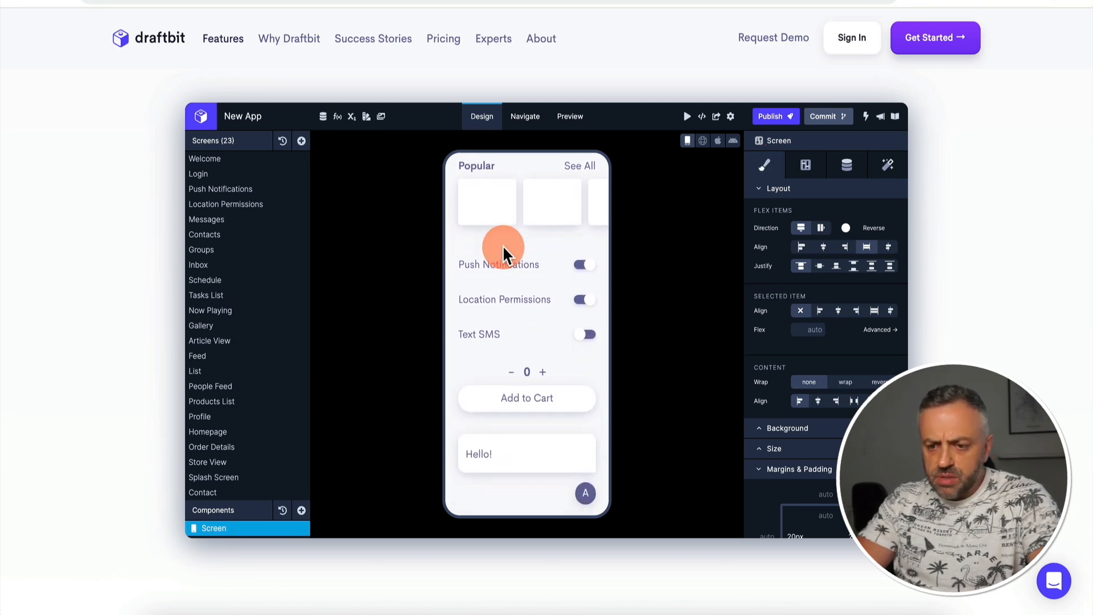
{"action": "scroll", "coordinate": [504, 252], "scroll_direction": "down", "scroll_amount": 9}
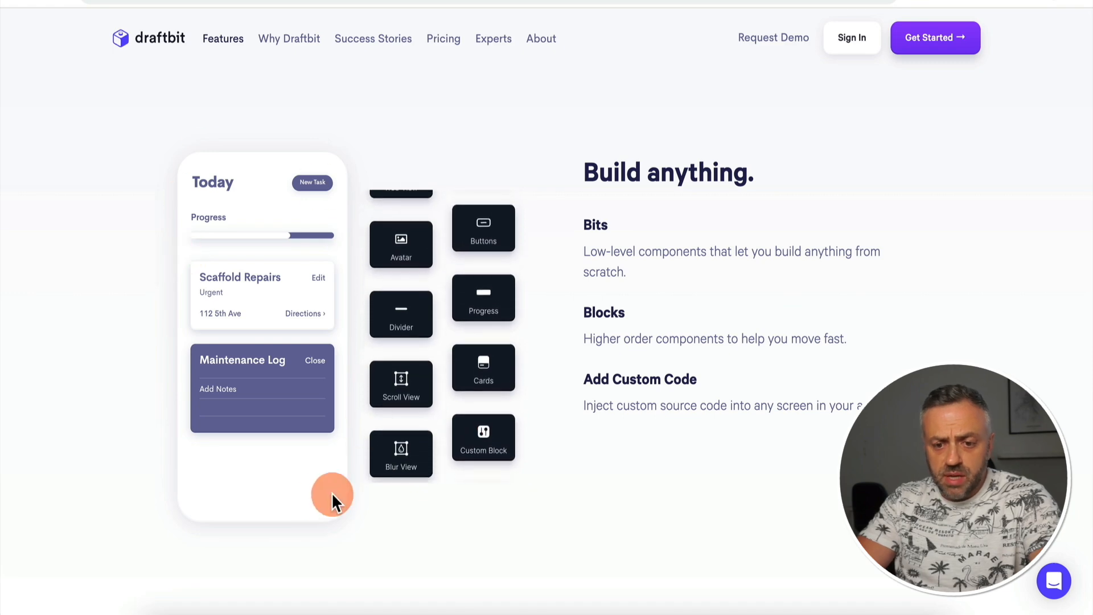
{"action": "scroll", "coordinate": [265, 380], "scroll_direction": "down", "scroll_amount": 10}
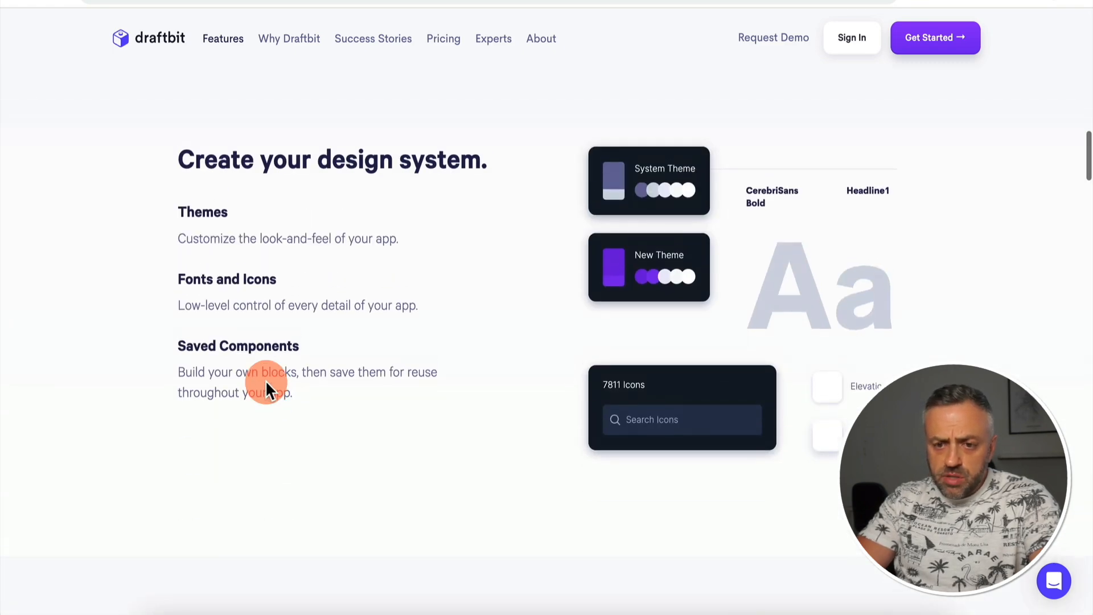
{"action": "scroll", "coordinate": [271, 397], "scroll_direction": "down", "scroll_amount": 8}
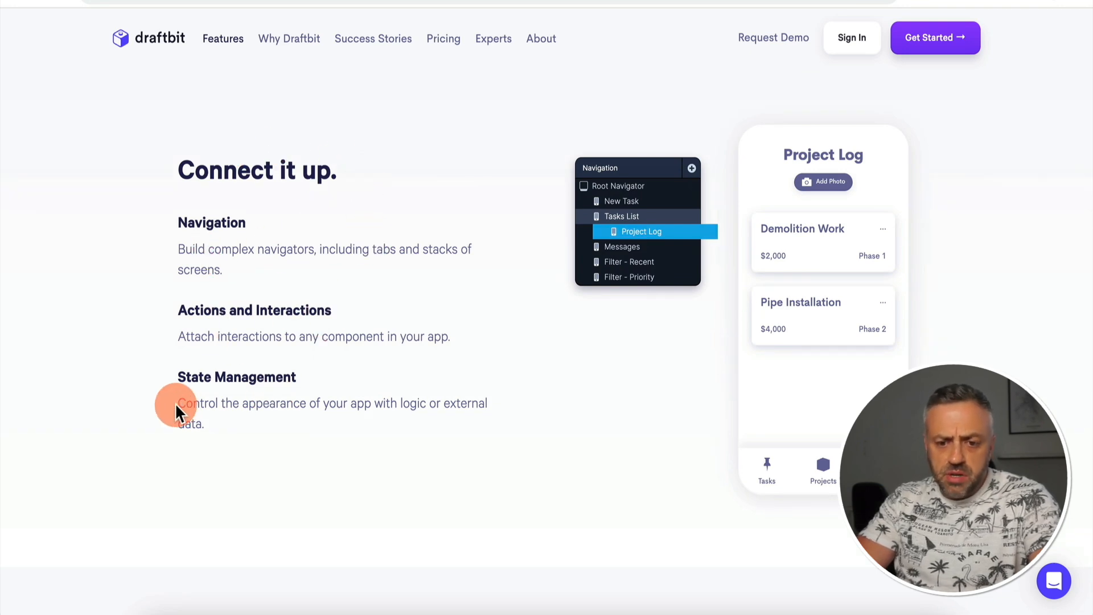
{"action": "scroll", "coordinate": [300, 403], "scroll_direction": "down", "scroll_amount": 8}
{"action": "scroll", "coordinate": [300, 402], "scroll_direction": "down", "scroll_amount": 6}
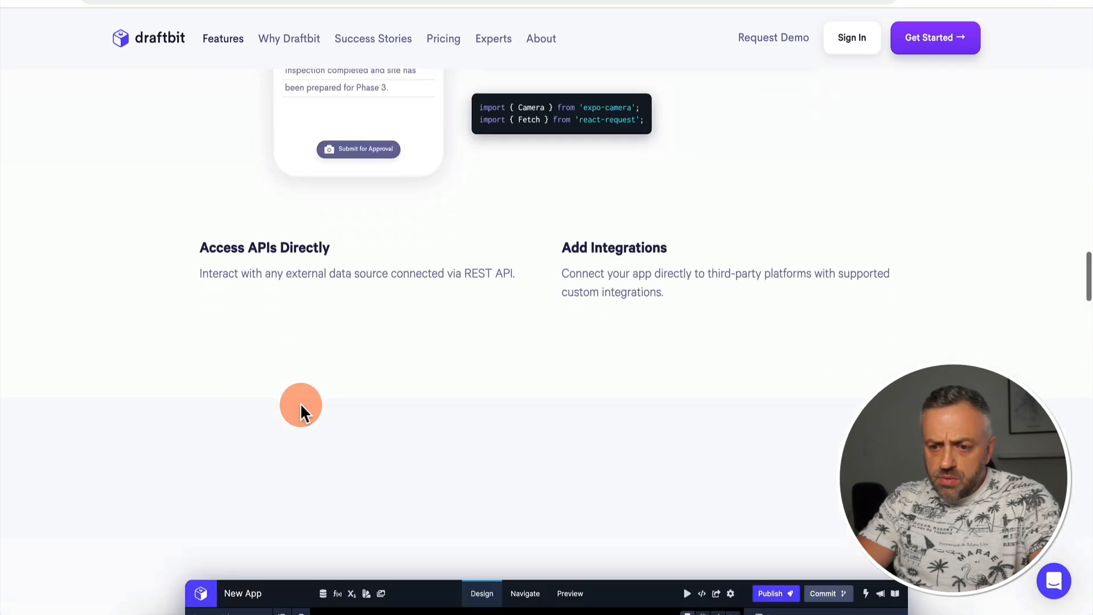
{"action": "scroll", "coordinate": [299, 402], "scroll_direction": "up", "scroll_amount": 1}
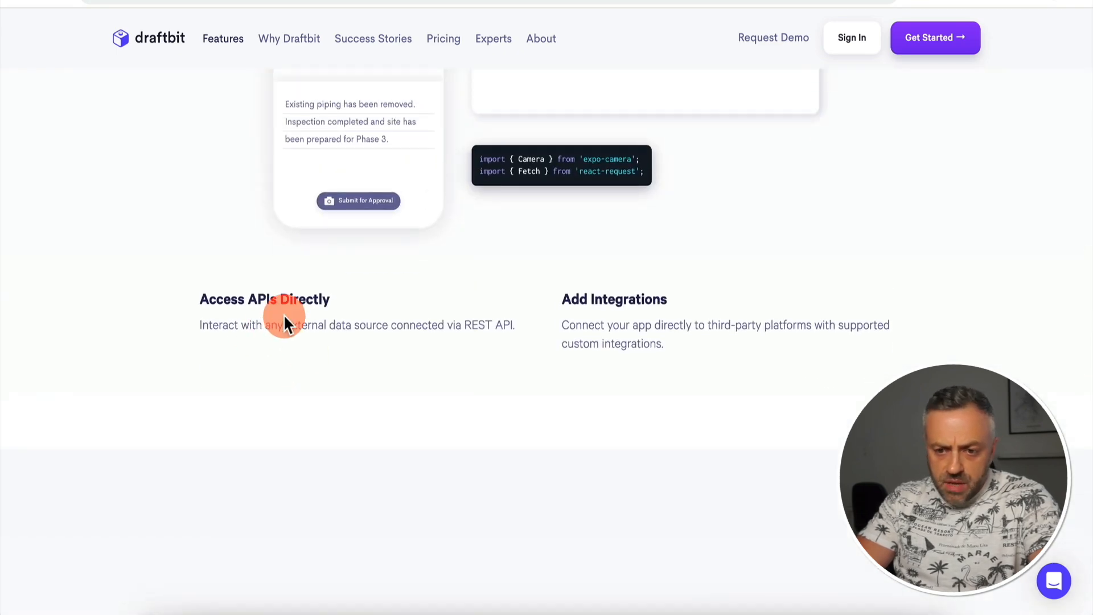
{"action": "scroll", "coordinate": [391, 406], "scroll_direction": "down", "scroll_amount": 5}
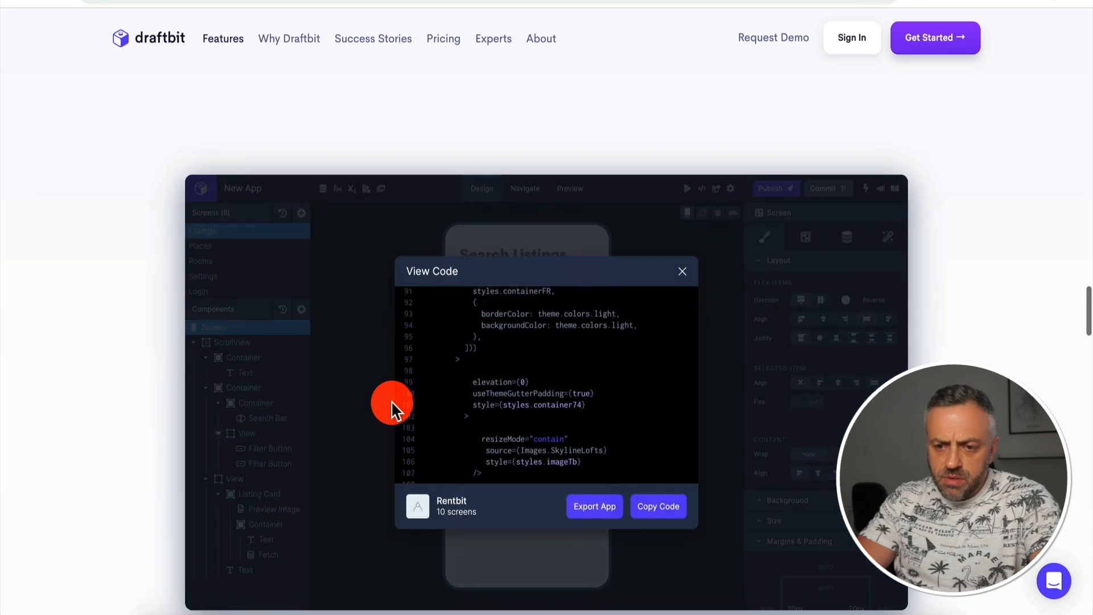
{"action": "scroll", "coordinate": [391, 401], "scroll_direction": "down", "scroll_amount": 8}
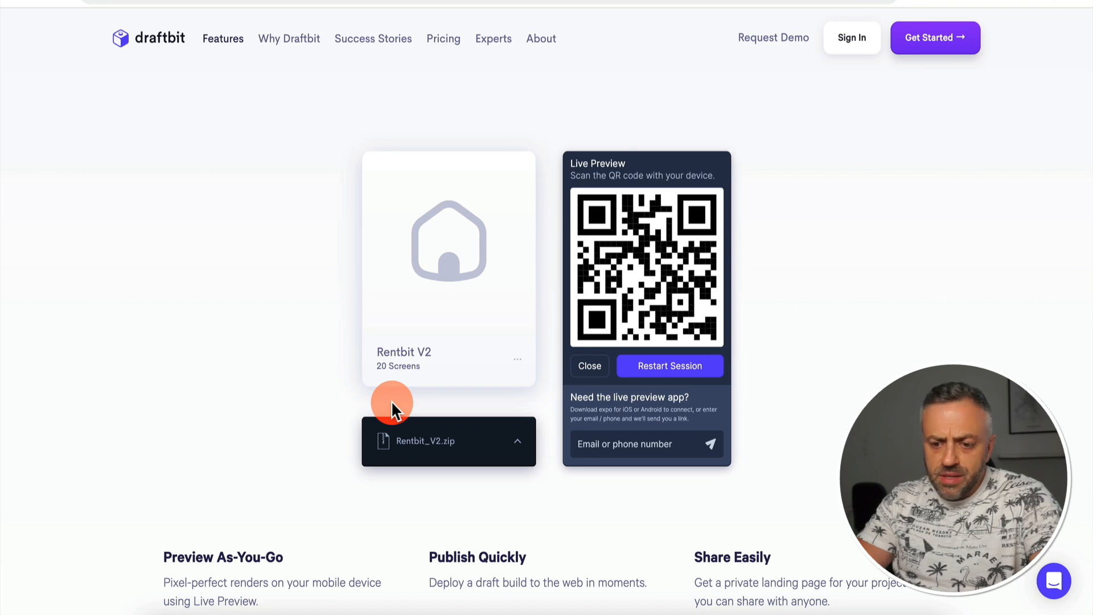
{"action": "scroll", "coordinate": [307, 311], "scroll_direction": "down", "scroll_amount": 10}
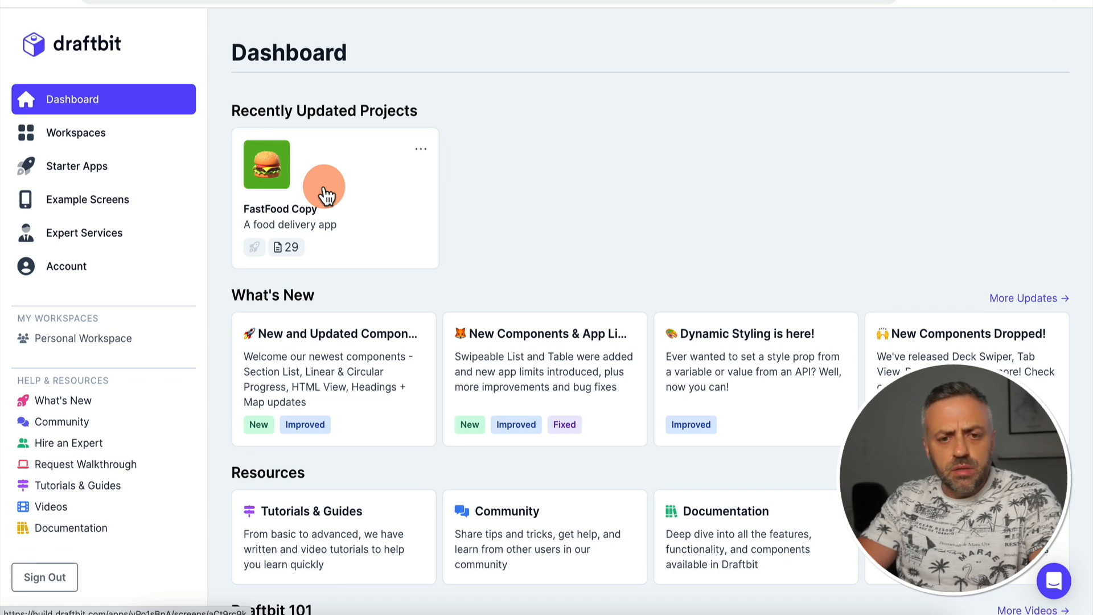
Look over the Workspaces page, browse the Starter Apps gallery, and view the Example Screens collection.
{"action": "left_click", "coordinate": [93, 146]}
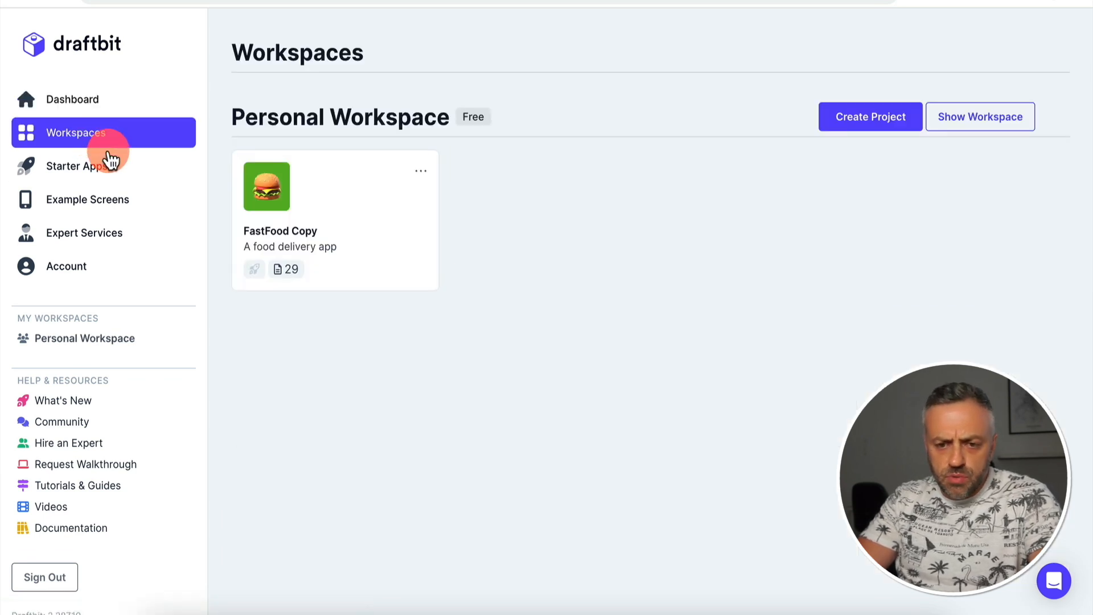
{"action": "left_click", "coordinate": [108, 176]}
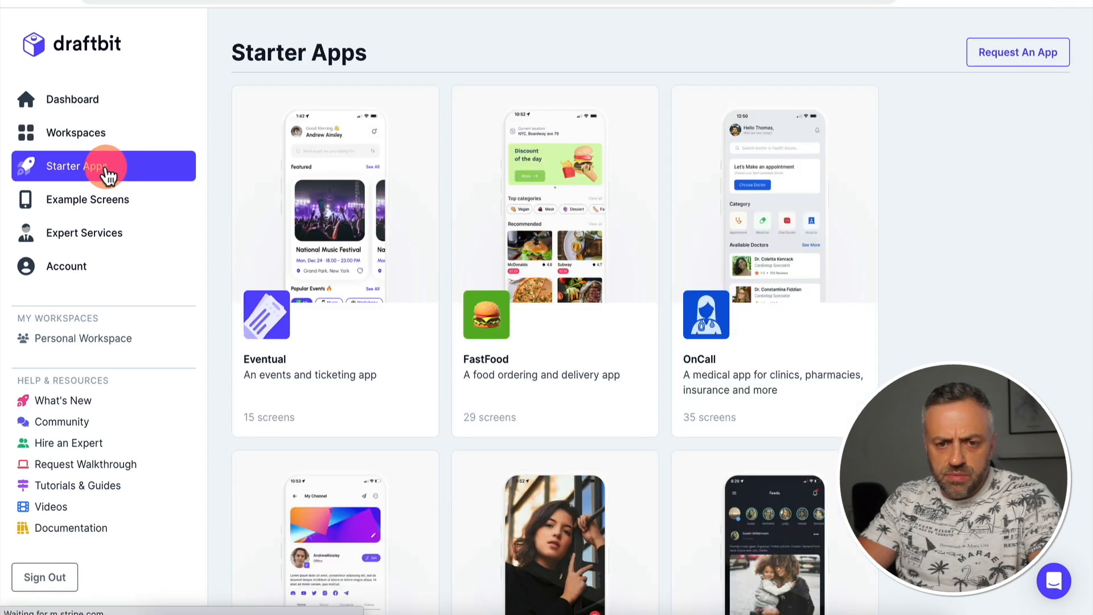
{"action": "scroll", "coordinate": [357, 206], "scroll_direction": "down", "scroll_amount": 1}
{"action": "scroll", "coordinate": [357, 206], "scroll_direction": "down", "scroll_amount": 8}
{"action": "scroll", "coordinate": [357, 206], "scroll_direction": "up", "scroll_amount": 10}
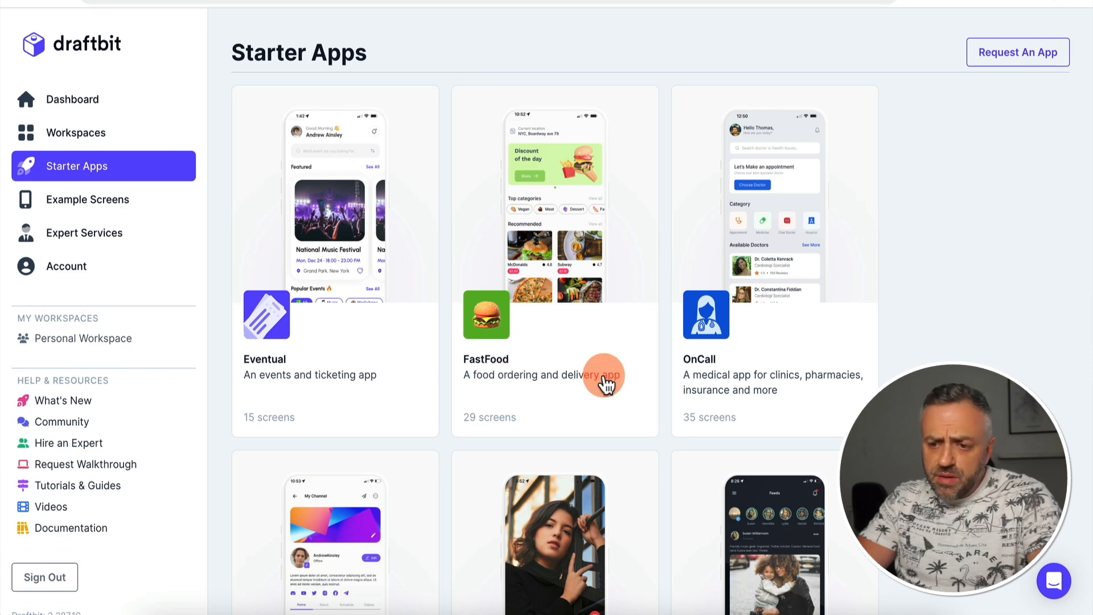
{"action": "scroll", "coordinate": [728, 385], "scroll_direction": "down", "scroll_amount": 6}
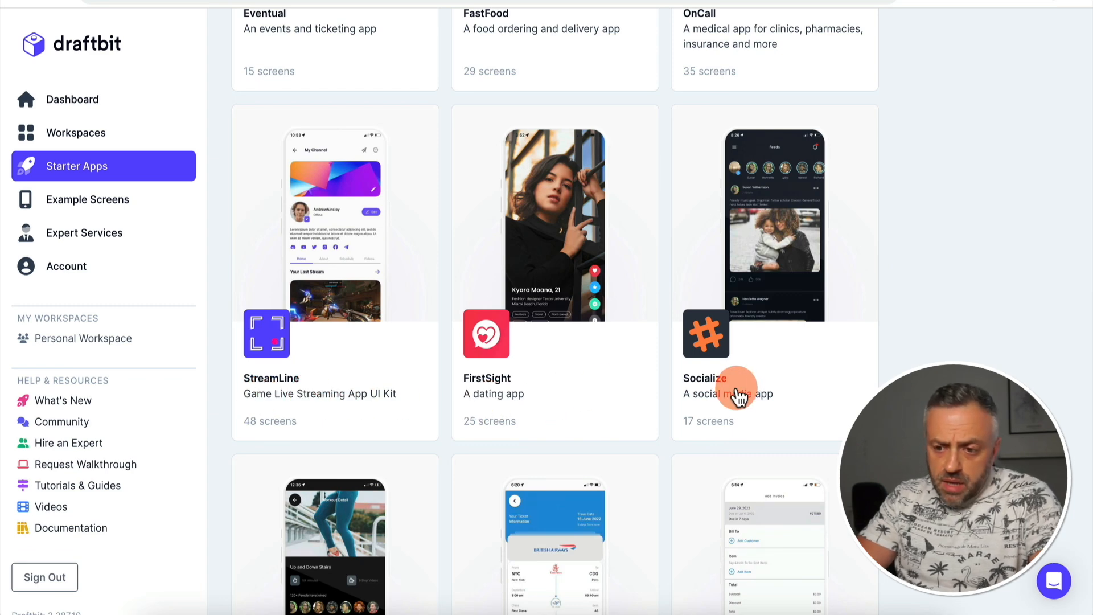
{"action": "scroll", "coordinate": [781, 391], "scroll_direction": "down", "scroll_amount": 3}
{"action": "scroll", "coordinate": [769, 387], "scroll_direction": "up", "scroll_amount": 9}
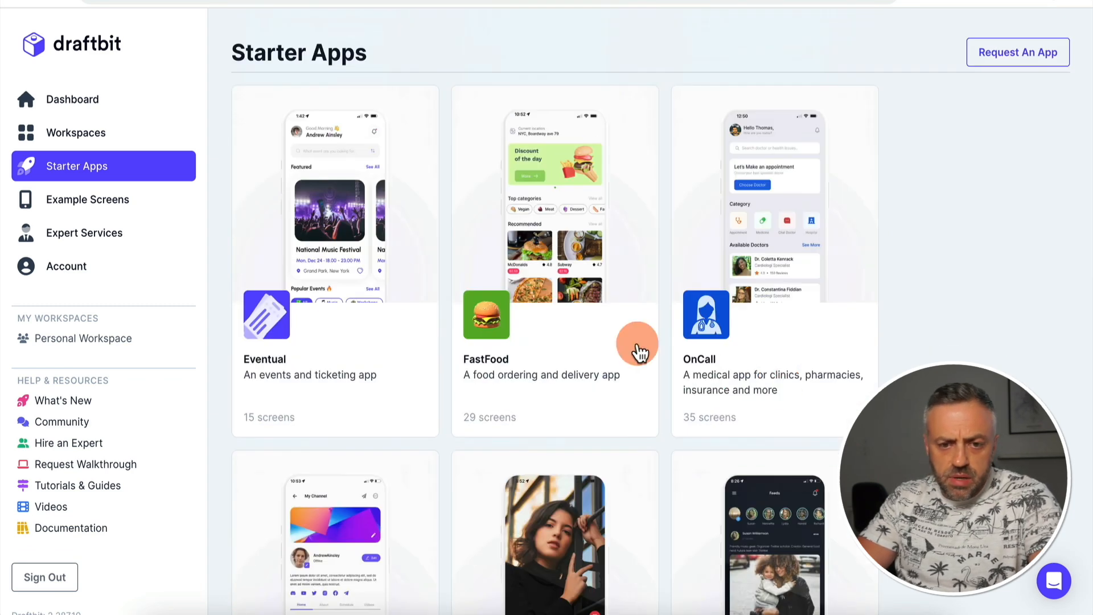
{"action": "left_click", "coordinate": [128, 215]}
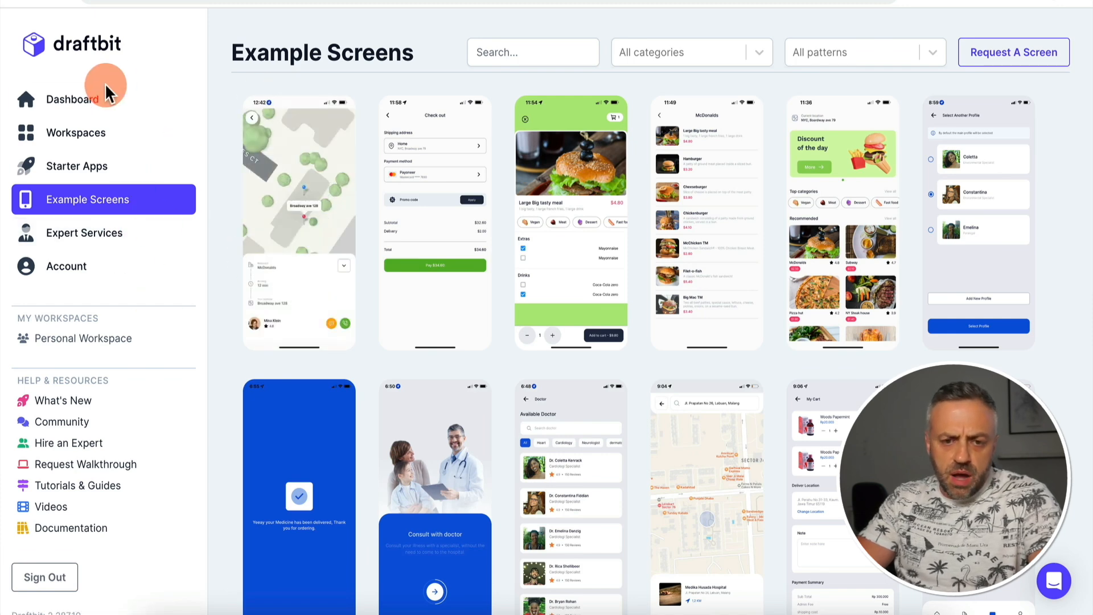
Start a new project in the Personal Workspace and name it App1, without a description.
{"action": "left_click", "coordinate": [110, 136]}
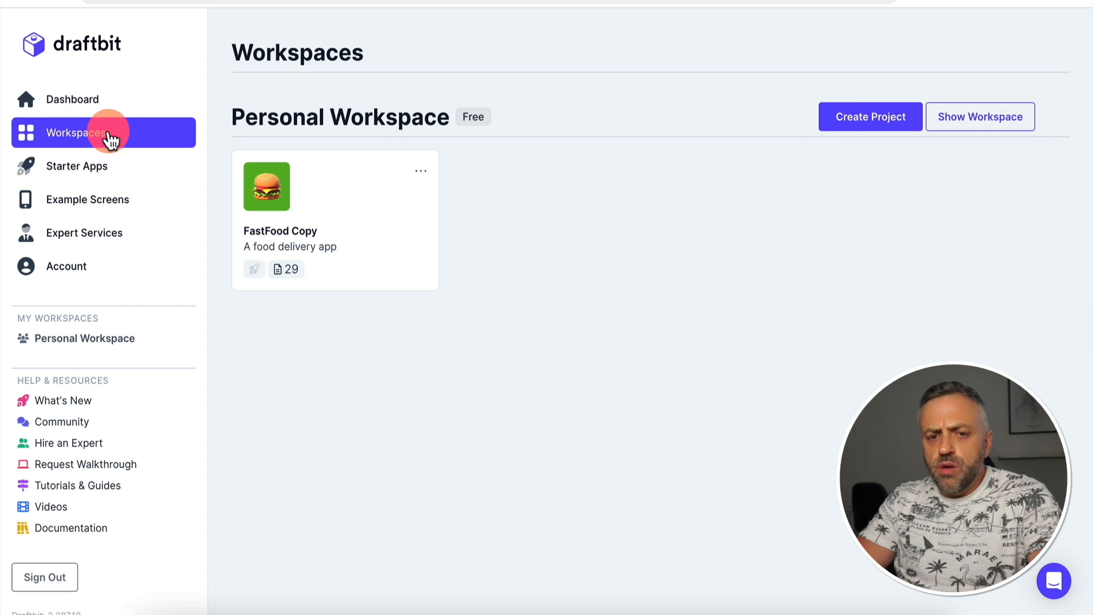
{"action": "left_click", "coordinate": [865, 124]}
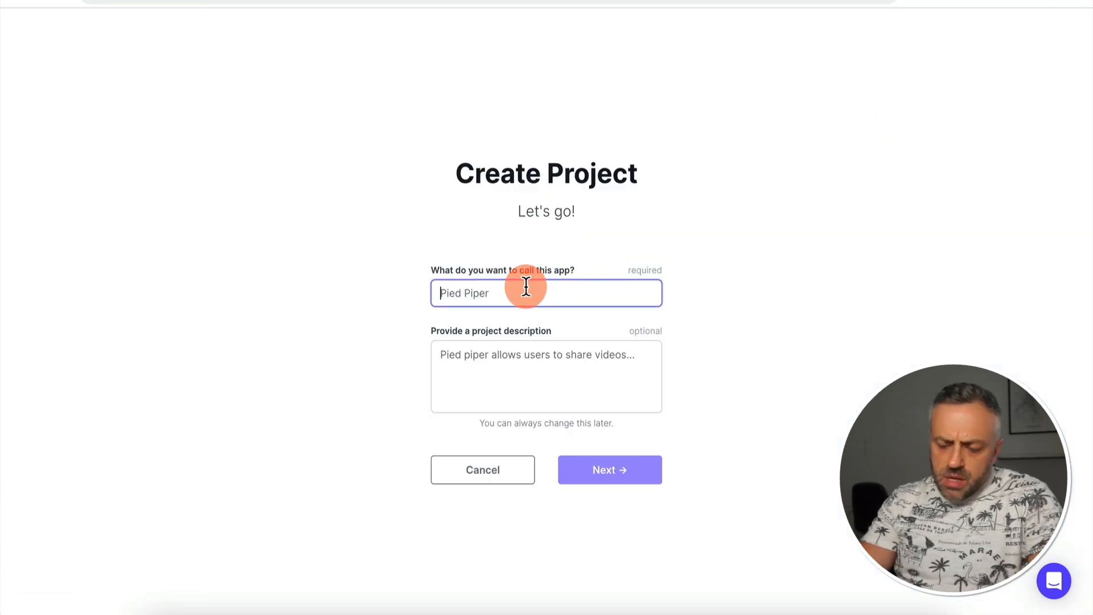
{"action": "type", "text": "App1"}
{"action": "left_click", "coordinate": [606, 473]}
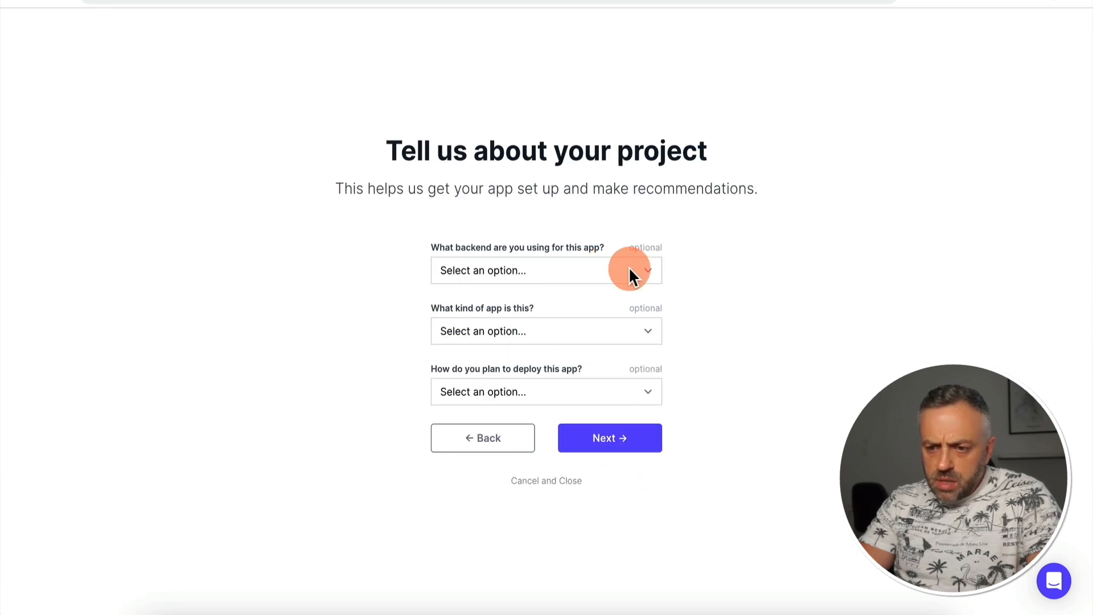
Finish creating the project from the Blank starting point, leaving backend, app kind and deployment unspecified, and open it.
{"action": "left_click", "coordinate": [606, 441]}
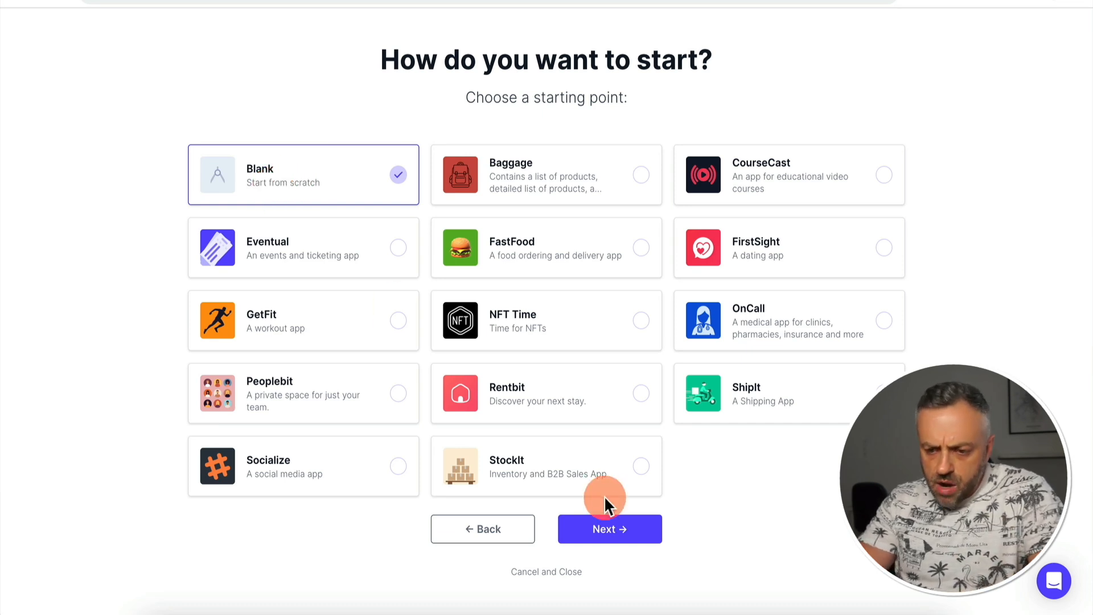
{"action": "left_click", "coordinate": [618, 535]}
{"action": "left_click", "coordinate": [608, 233]}
{"action": "left_click", "coordinate": [616, 474]}
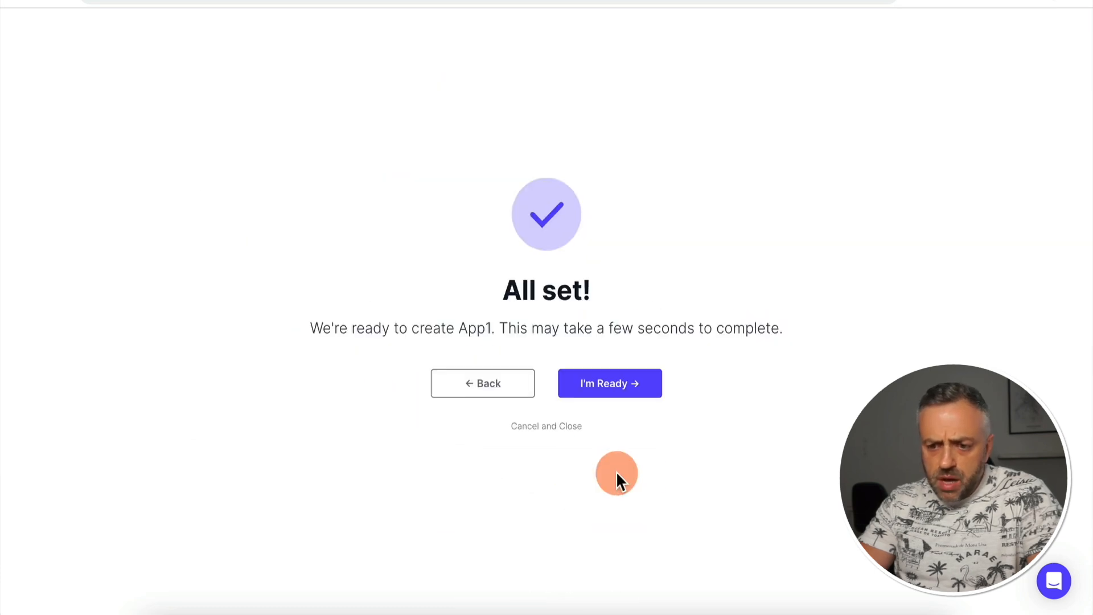
{"action": "left_click", "coordinate": [617, 389]}
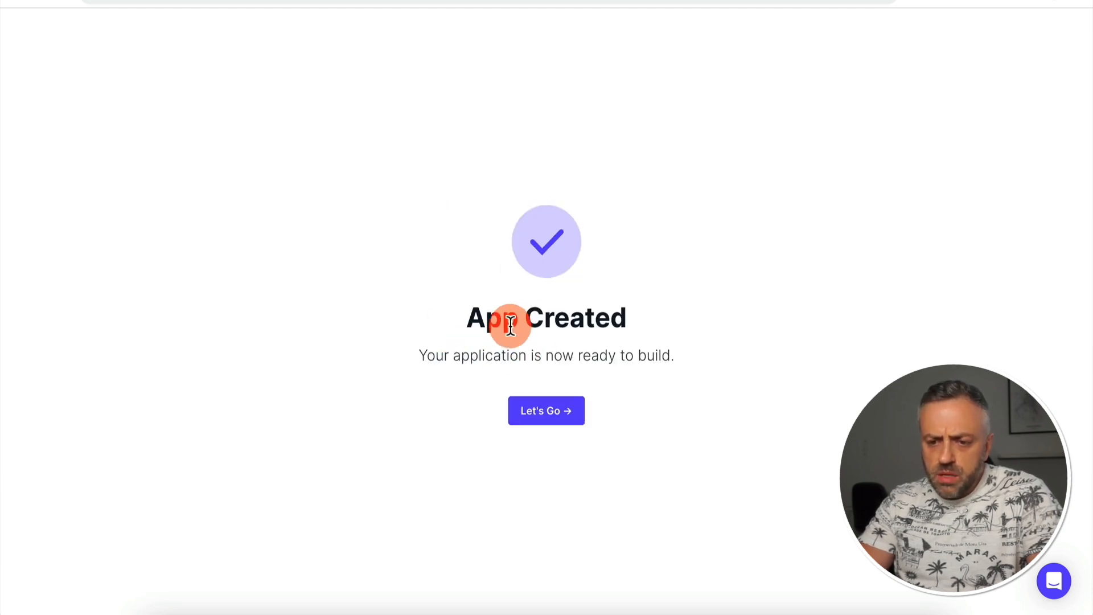
{"action": "left_click", "coordinate": [552, 418]}
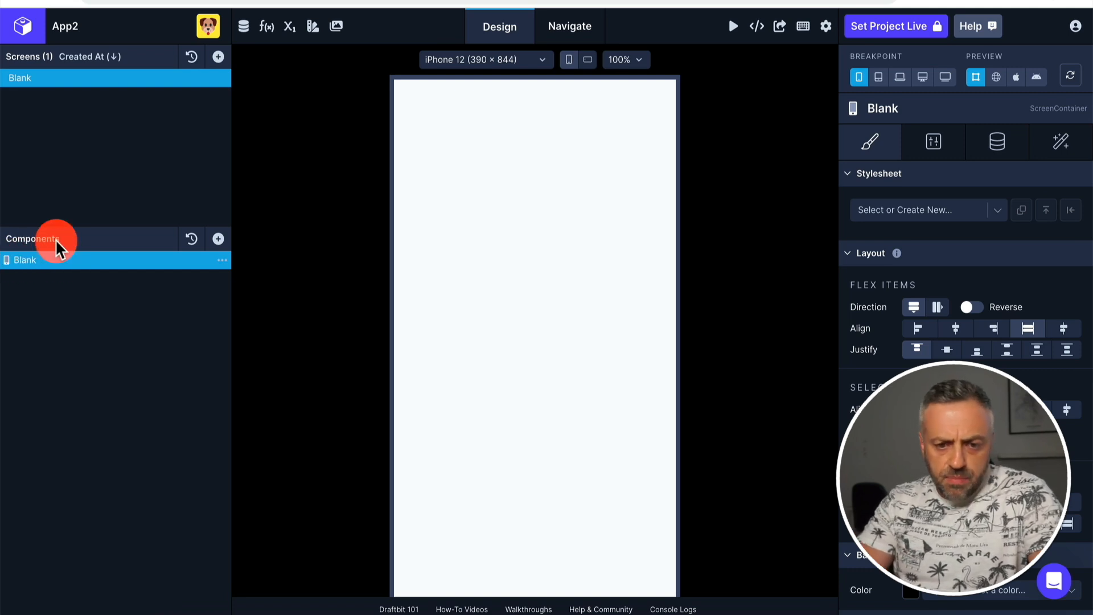
Open the list of components that can be added to the Blank screen and browse the Bits from Basic through Media.
{"action": "left_click", "coordinate": [220, 241]}
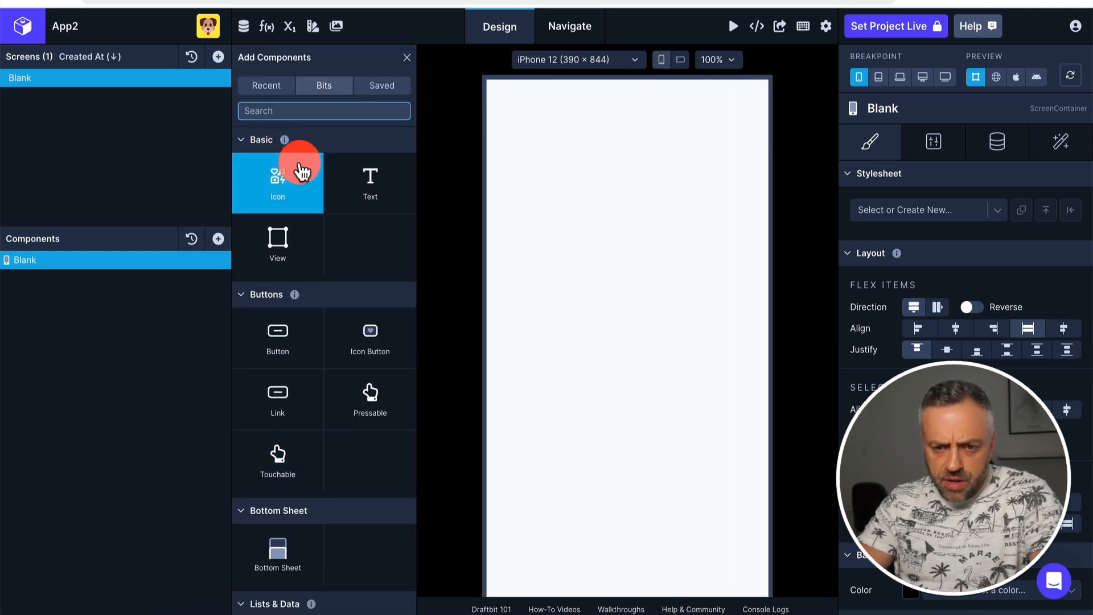
{"action": "scroll", "coordinate": [287, 350], "scroll_direction": "down", "scroll_amount": 3}
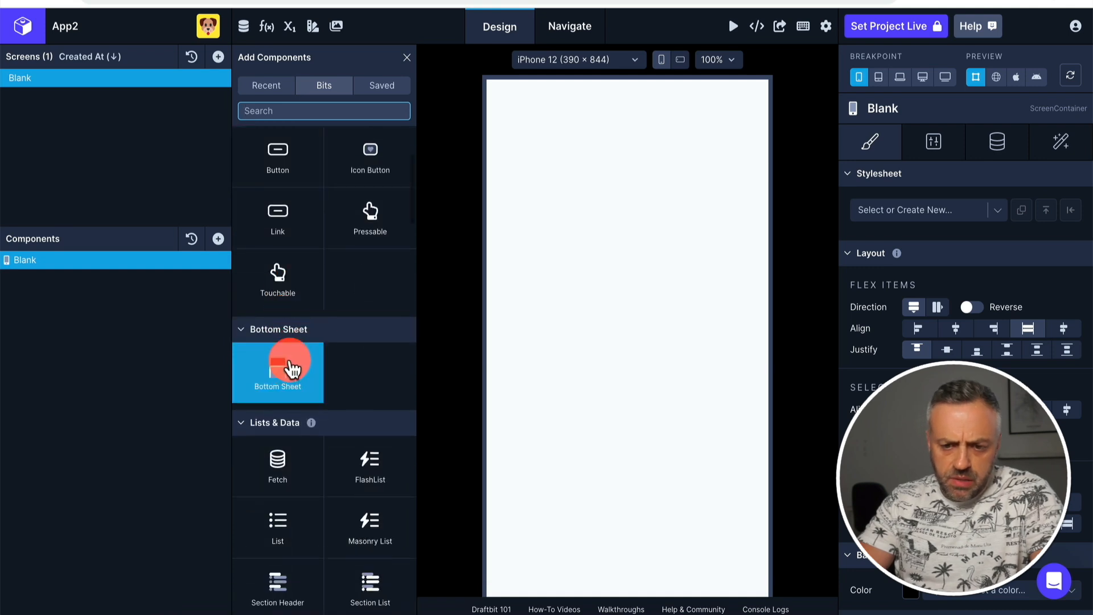
{"action": "scroll", "coordinate": [293, 365], "scroll_direction": "down", "scroll_amount": 3}
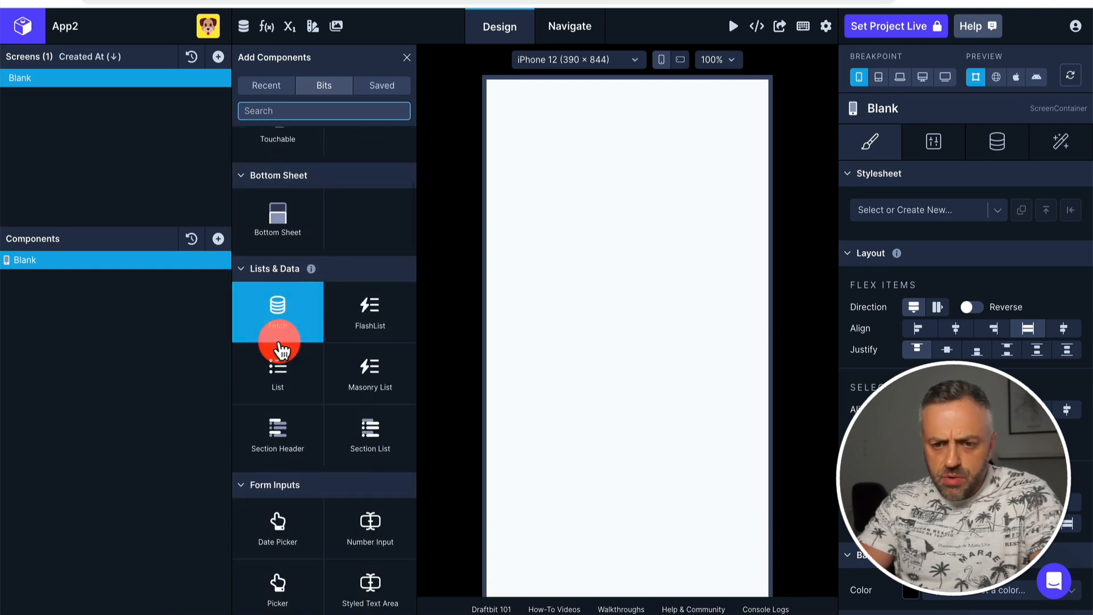
{"action": "scroll", "coordinate": [279, 350], "scroll_direction": "down", "scroll_amount": 3}
{"action": "scroll", "coordinate": [305, 413], "scroll_direction": "down", "scroll_amount": 8}
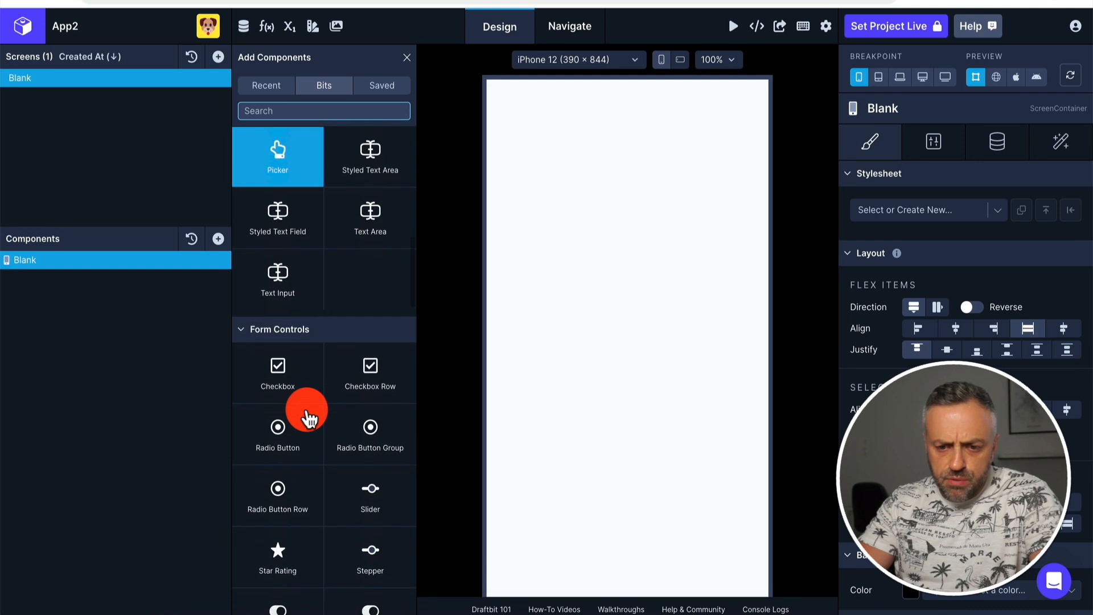
{"action": "scroll", "coordinate": [280, 386], "scroll_direction": "down", "scroll_amount": 1}
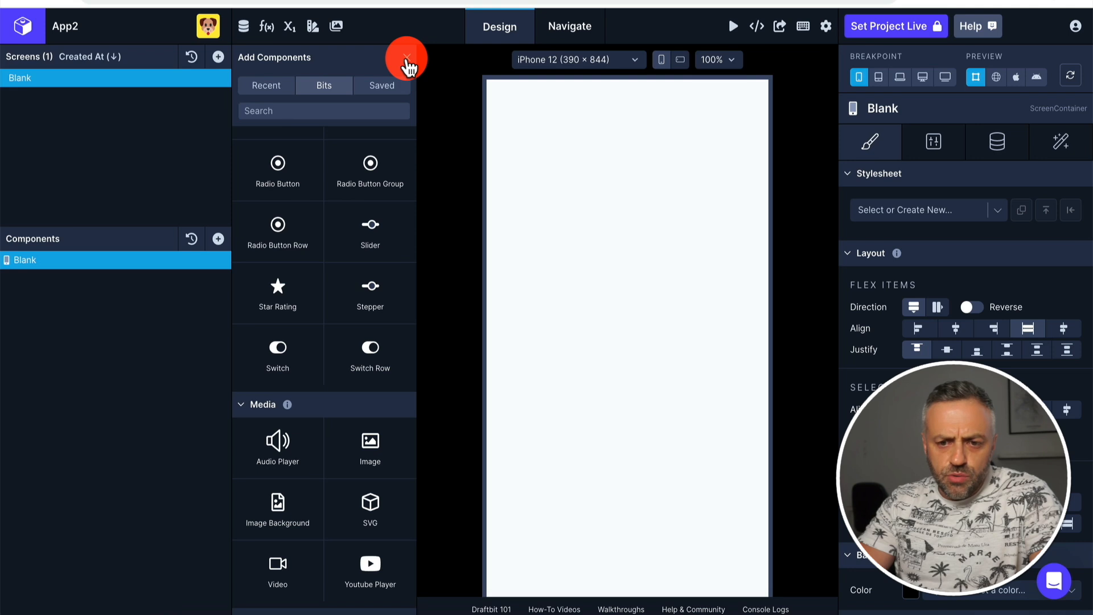
Close the component list and look through the device sizes available for the screen preview.
{"action": "left_click", "coordinate": [407, 58]}
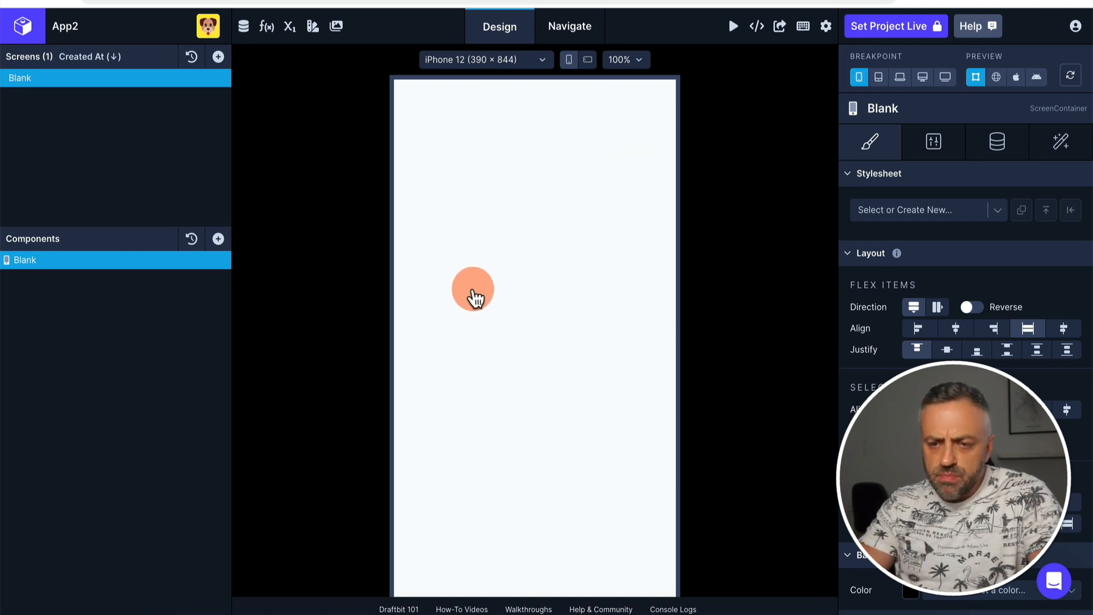
{"action": "left_click", "coordinate": [514, 61]}
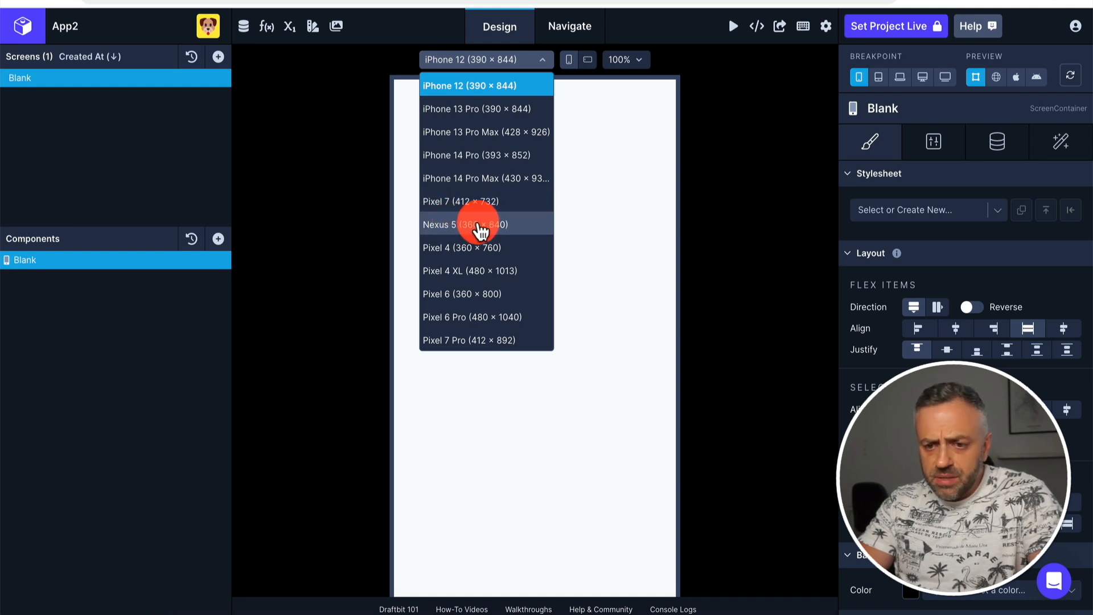
{"action": "left_click", "coordinate": [612, 253]}
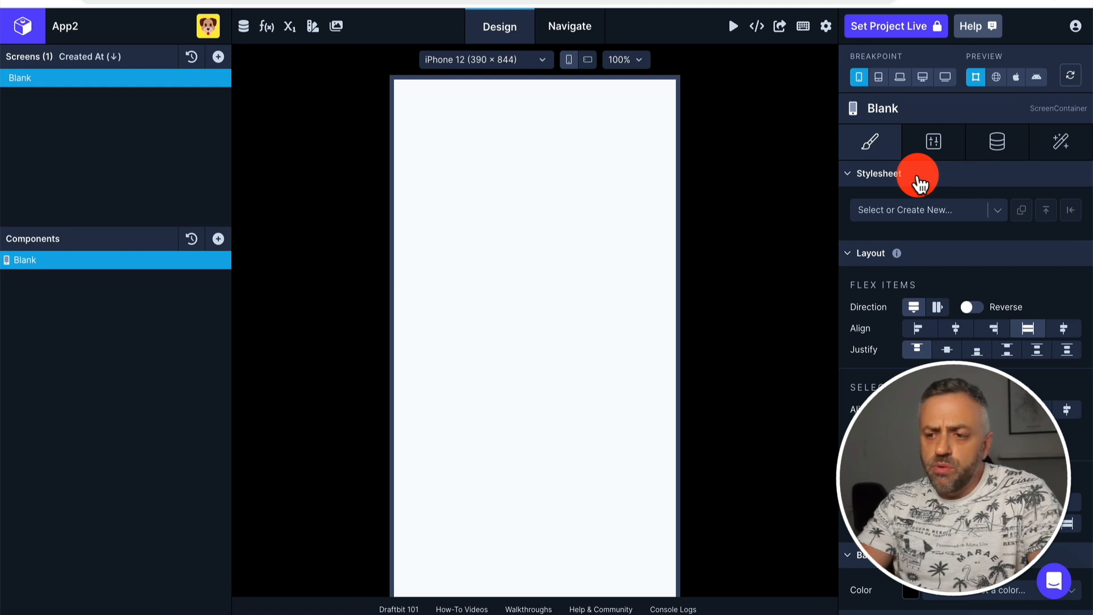
Find the Button component with the search term "but", add it to the Blank screen, and select it for editing.
{"action": "left_click", "coordinate": [219, 239]}
{"action": "type", "text": "but"}
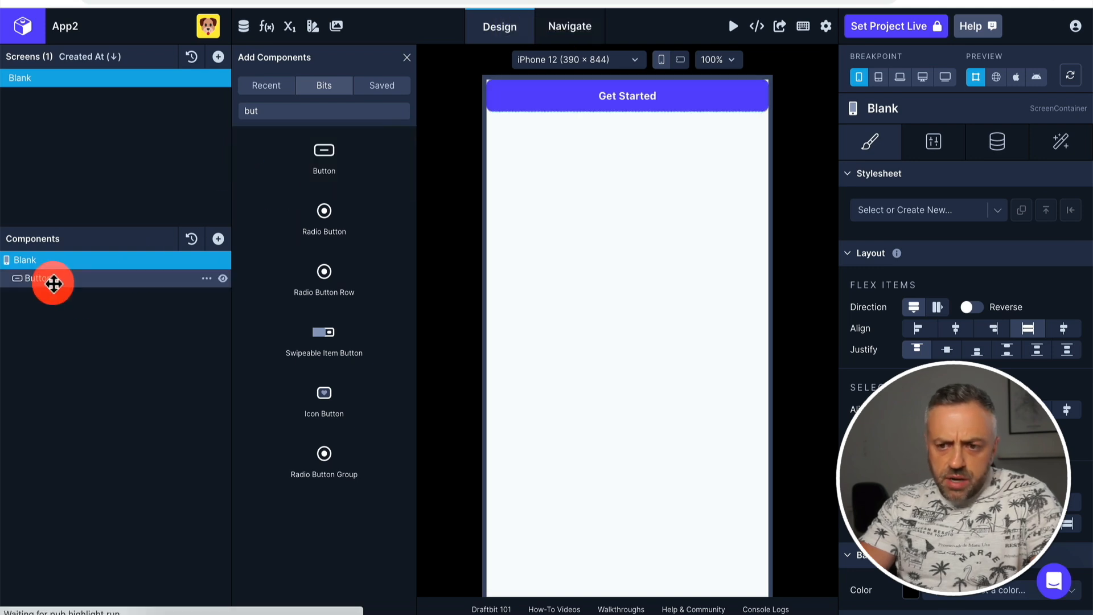
{"action": "left_click", "coordinate": [53, 284]}
{"action": "left_click", "coordinate": [406, 57]}
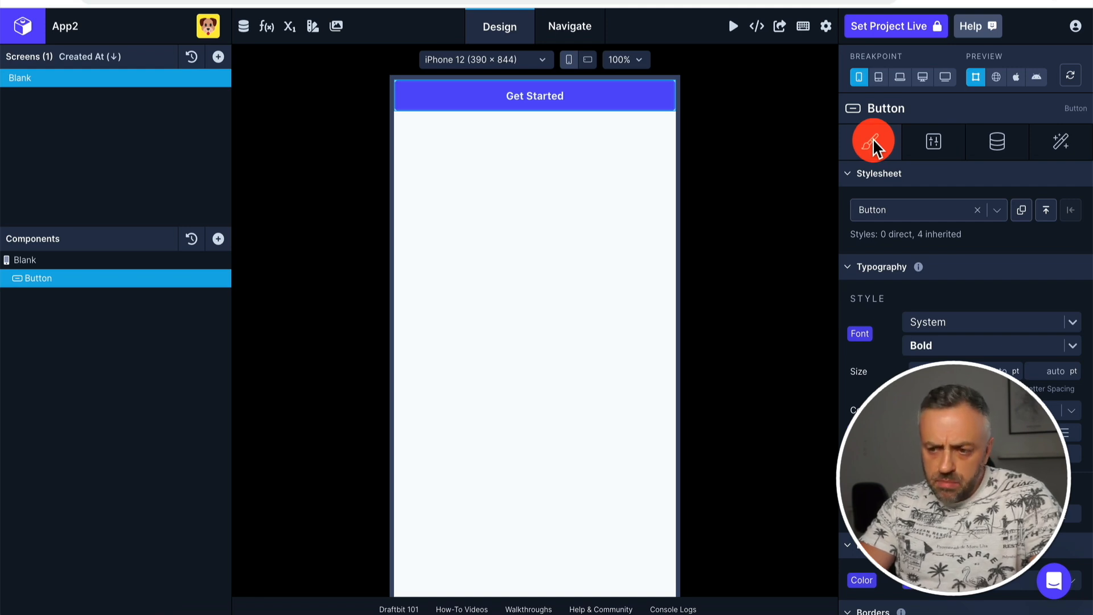
Set the button's background color to Secondary.
{"action": "left_click", "coordinate": [860, 177]}
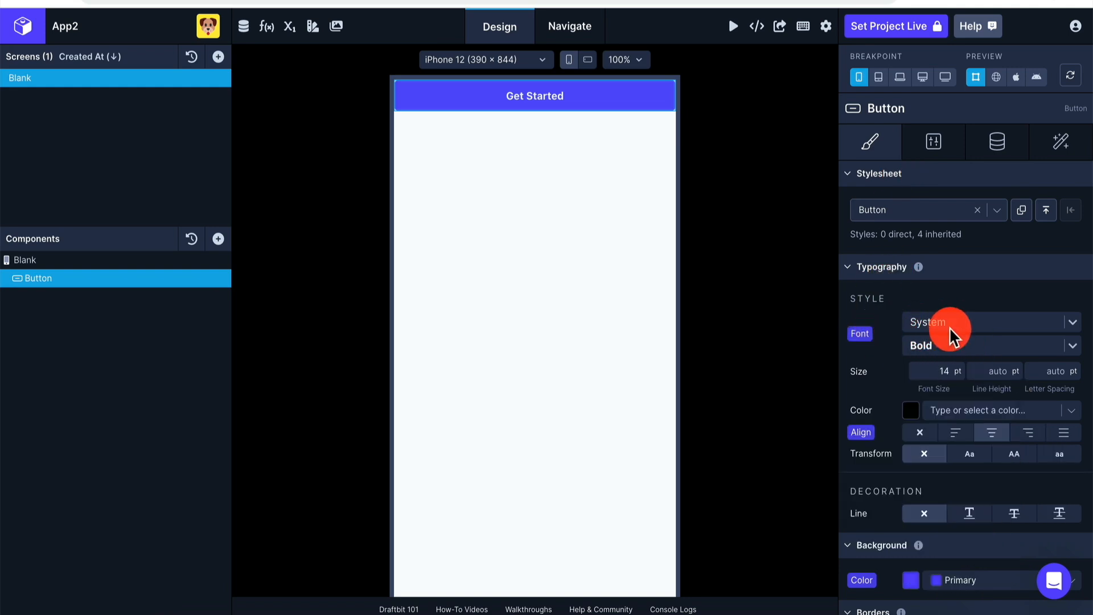
{"action": "scroll", "coordinate": [882, 370], "scroll_direction": "down", "scroll_amount": 2}
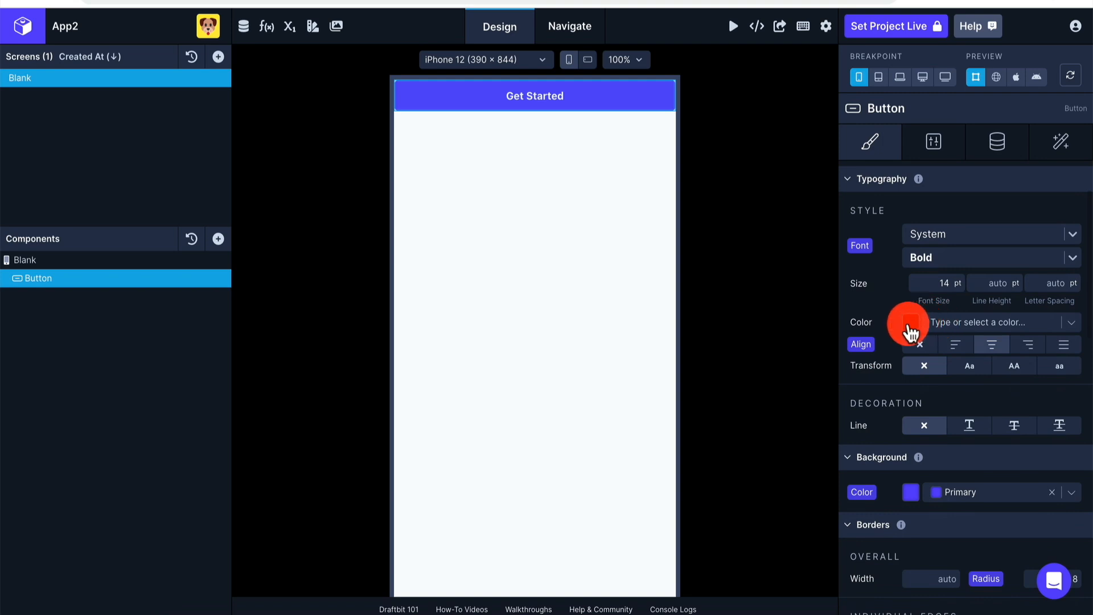
{"action": "scroll", "coordinate": [889, 358], "scroll_direction": "down", "scroll_amount": 3}
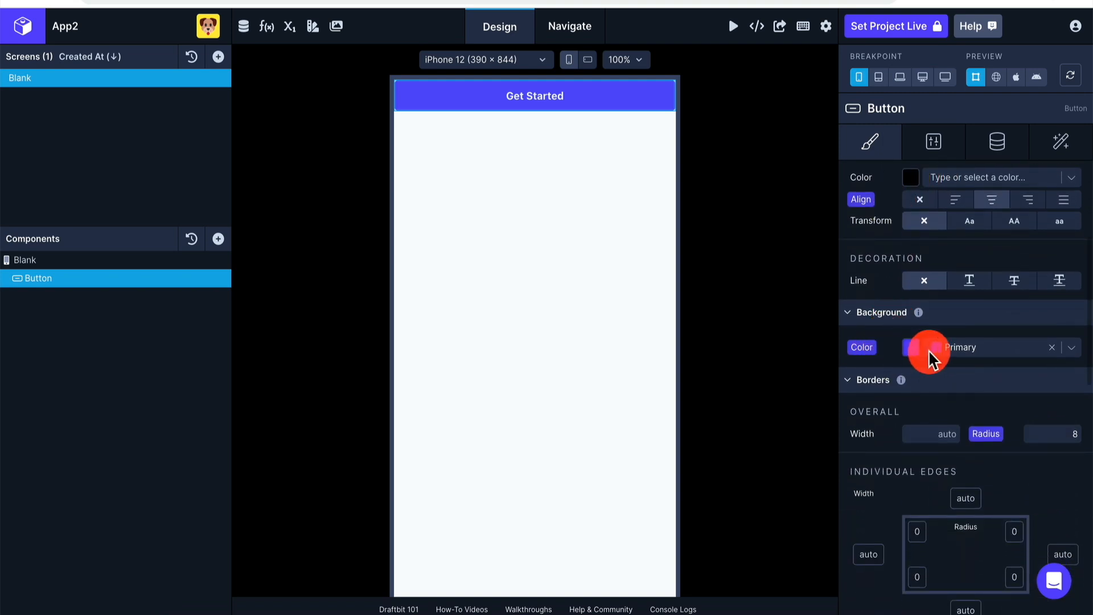
{"action": "left_click", "coordinate": [962, 347]}
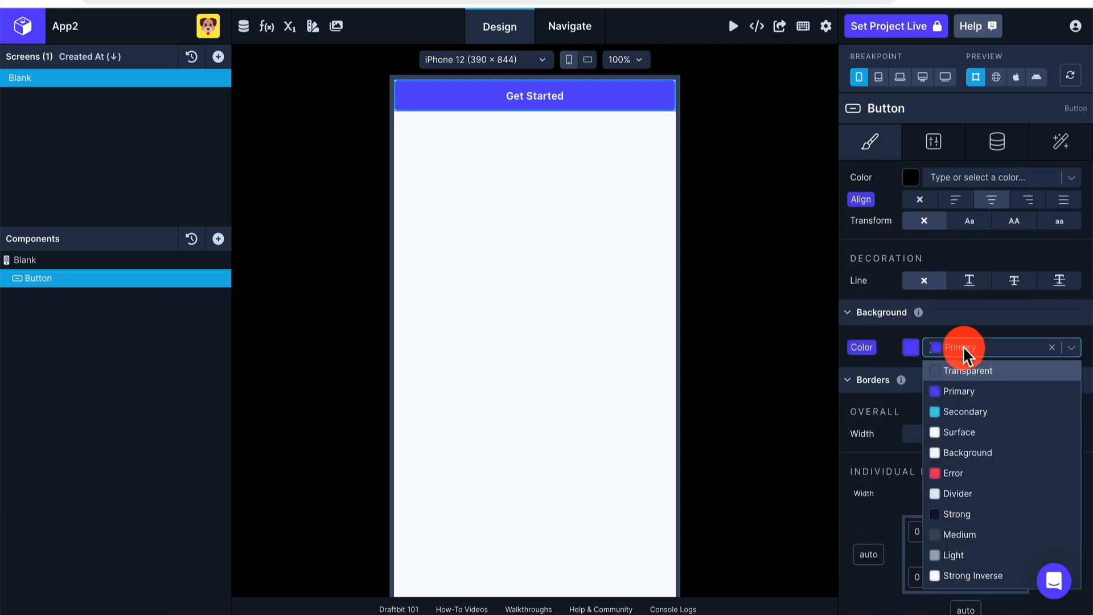
{"action": "left_click", "coordinate": [961, 412]}
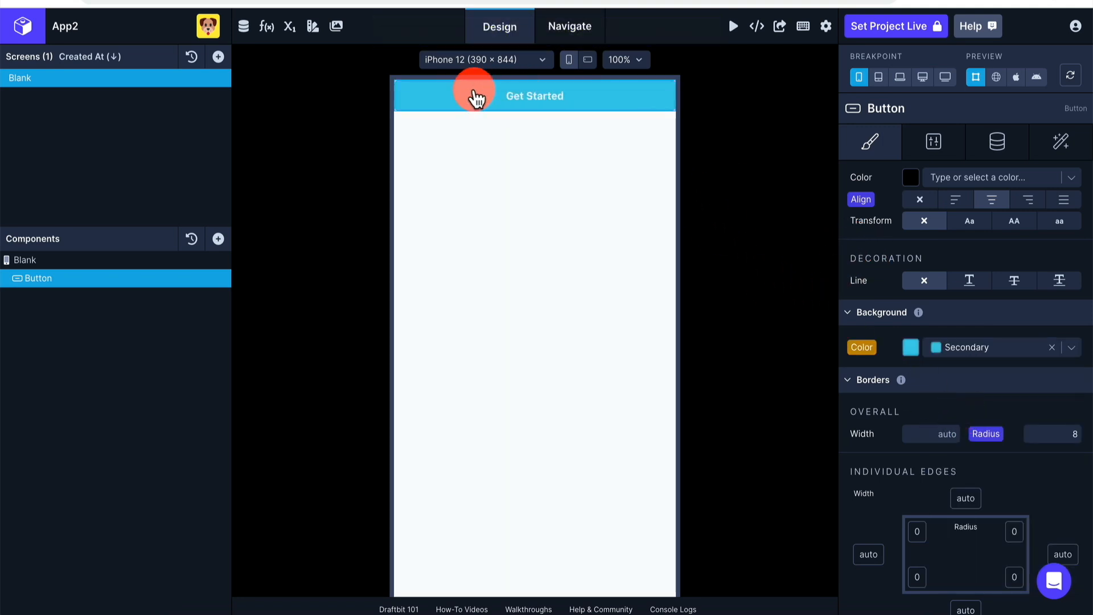
Review the button's border, size, margin, padding and position styles, and view its basic configuration options.
{"action": "scroll", "coordinate": [927, 358], "scroll_direction": "down", "scroll_amount": 8}
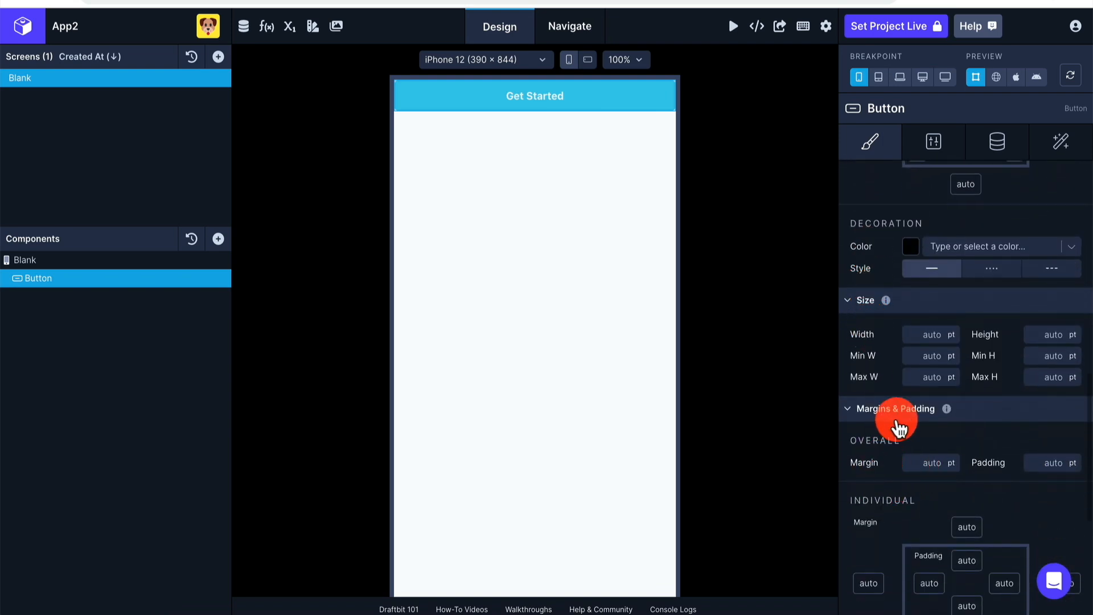
{"action": "scroll", "coordinate": [890, 420], "scroll_direction": "down", "scroll_amount": 3}
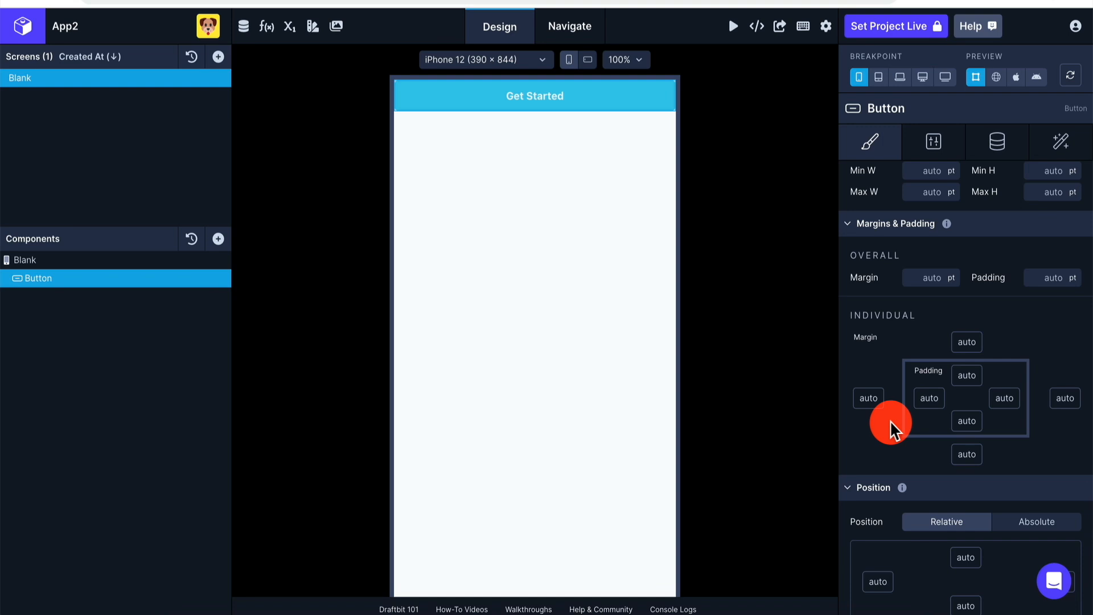
{"action": "scroll", "coordinate": [889, 420], "scroll_direction": "up", "scroll_amount": 10}
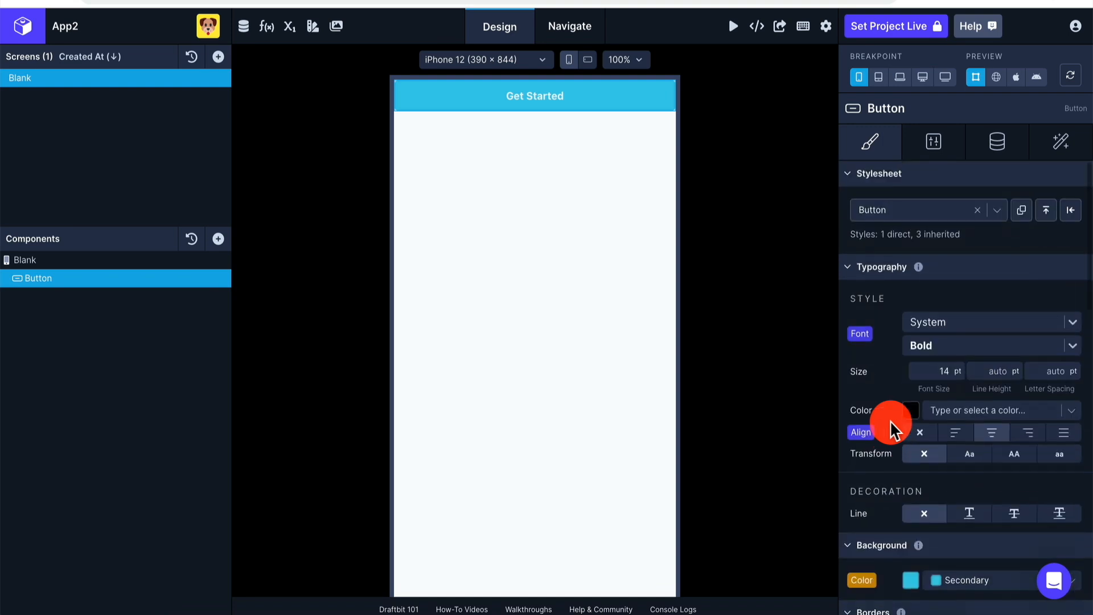
{"action": "left_click", "coordinate": [933, 142]}
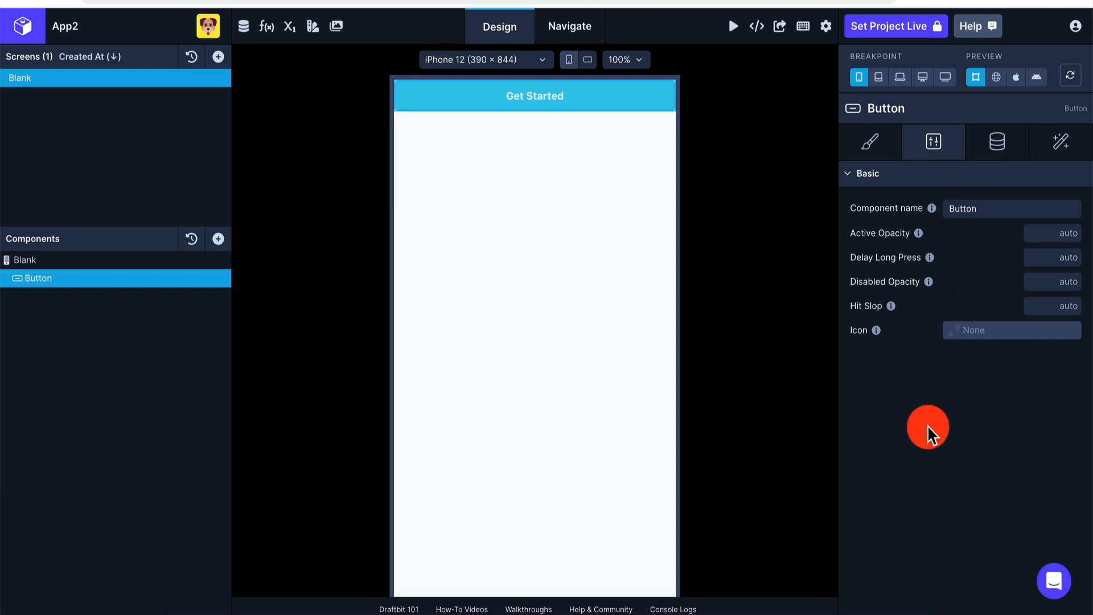
Replace the button's text with SUBMIT.
{"action": "left_click", "coordinate": [983, 142]}
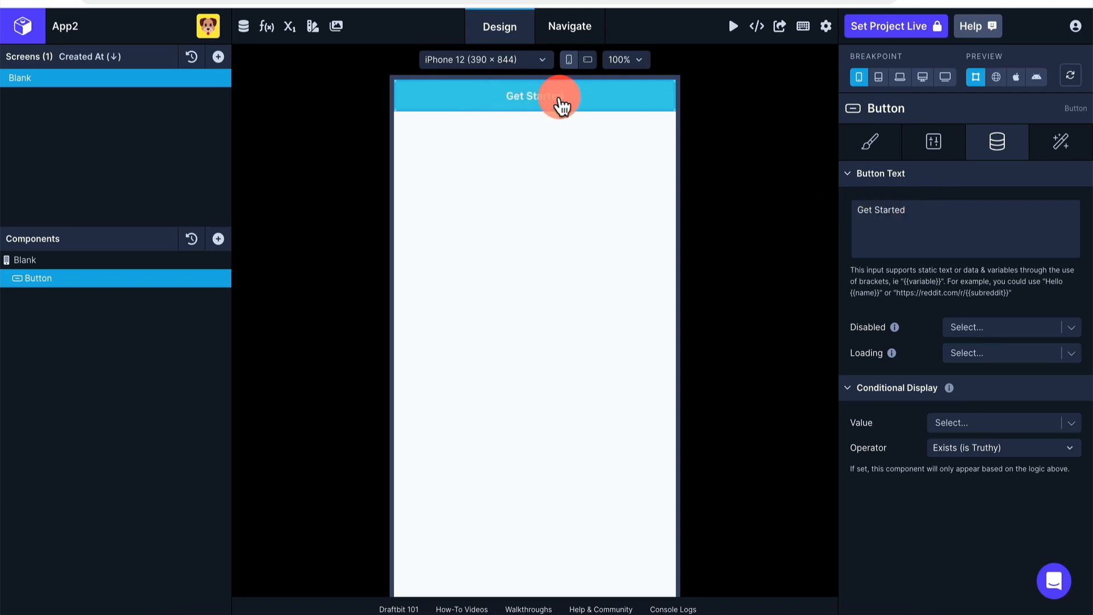
{"action": "left_click", "coordinate": [907, 210]}
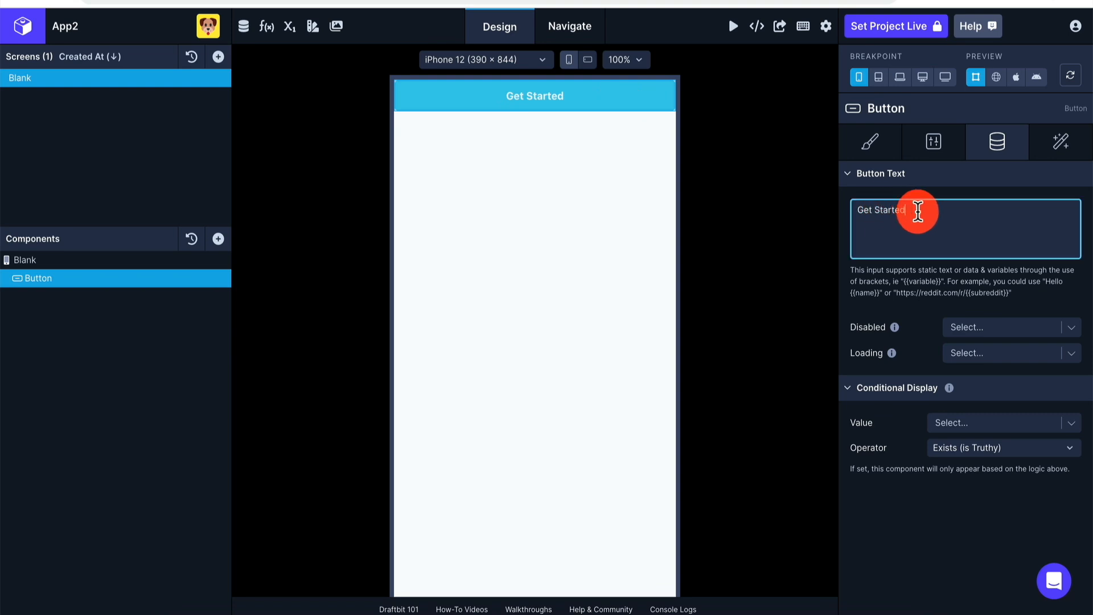
{"action": "key", "text": "BackSpace"}
{"action": "key", "text": "BackSpace"}
{"action": "key", "text": "BackSpace"}
{"action": "key", "text": "BackSpace"}
{"action": "key", "text": "BackSpace"}
{"action": "key", "text": "BackSpace"}
{"action": "key", "text": "BackSpace"}
{"action": "key", "text": "BackSpace"}
{"action": "key", "text": "BackSpace"}
{"action": "key", "text": "BackSpace"}
{"action": "key", "text": "BackSpace"}
{"action": "type", "text": "SUBMIT"}
{"action": "left_click", "coordinate": [758, 287]}
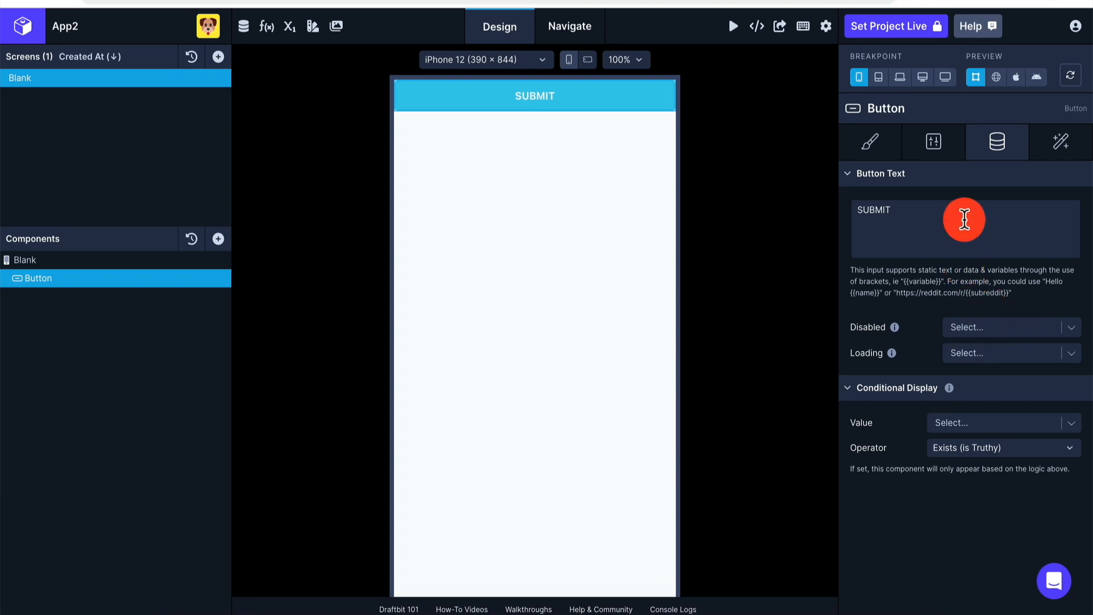
View the interaction triggers available for the button without adding one.
{"action": "left_click", "coordinate": [1062, 141]}
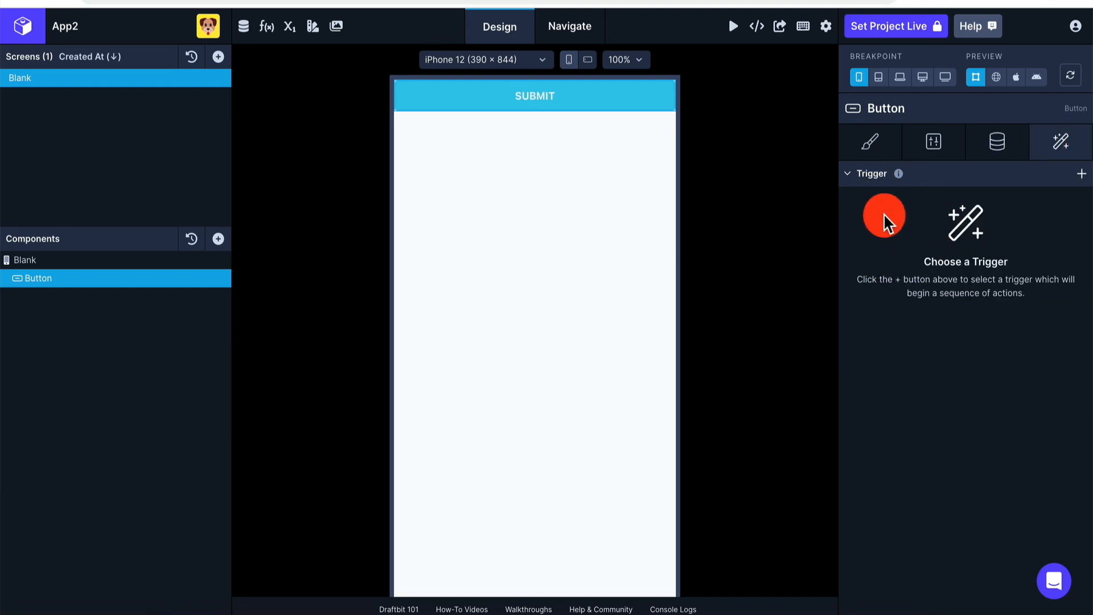
{"action": "left_click", "coordinate": [1081, 175]}
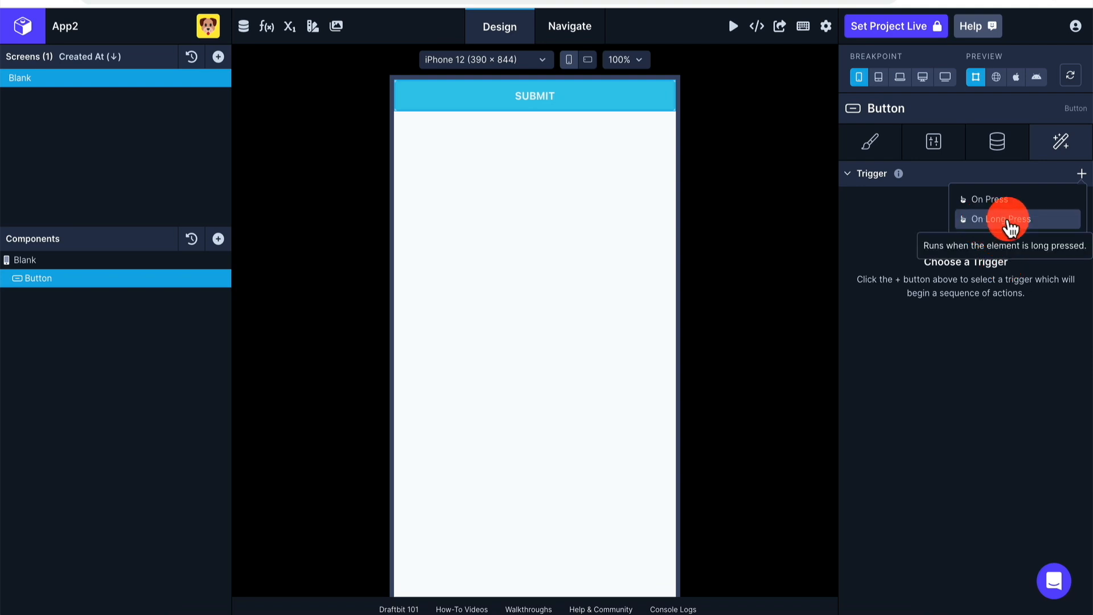
{"action": "left_click", "coordinate": [989, 326]}
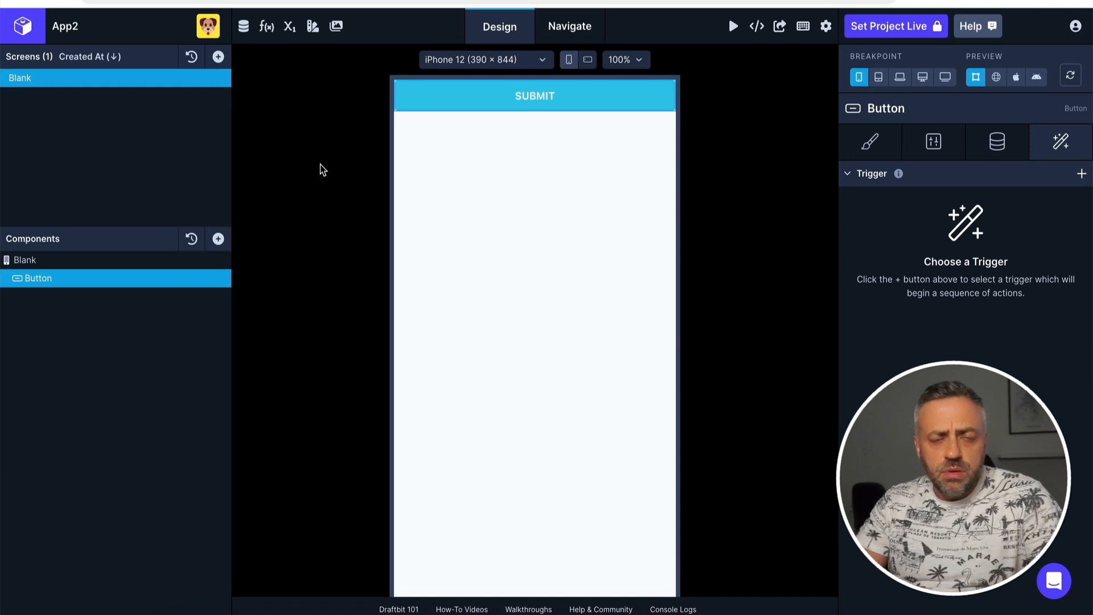
Open API & Cloud Services and view the Supabase and Bubble connection forms, cancelling each one.
{"action": "left_click", "coordinate": [245, 29]}
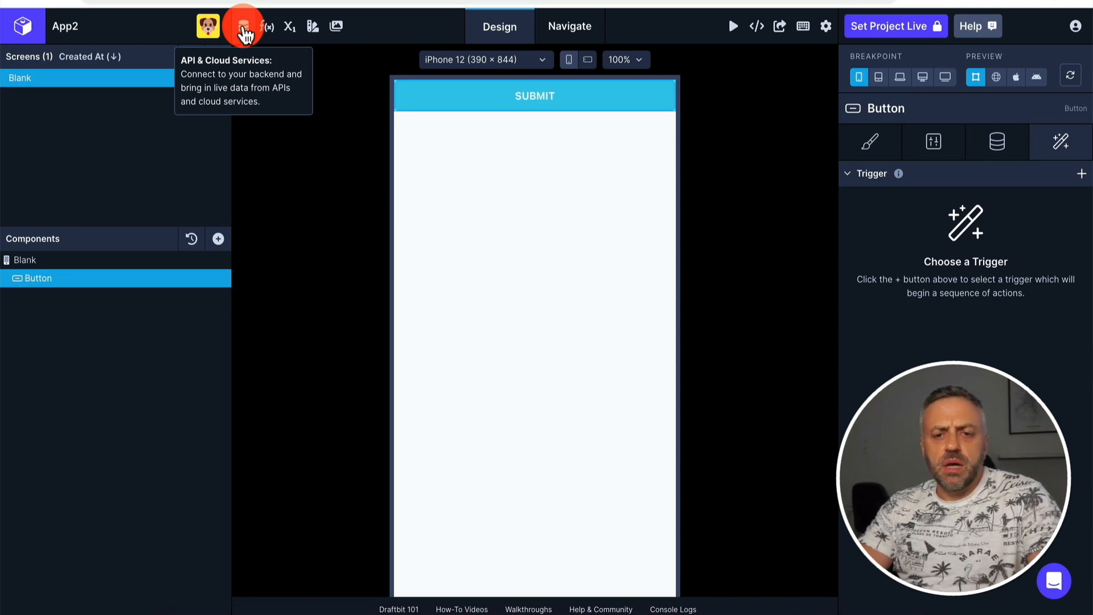
{"action": "left_click", "coordinate": [244, 29]}
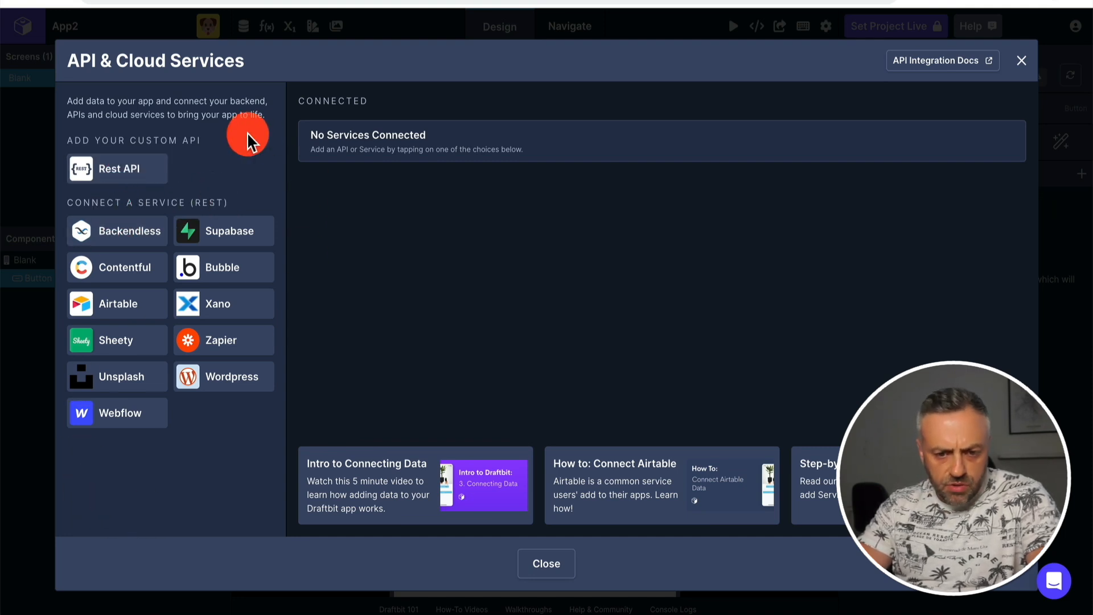
{"action": "left_click", "coordinate": [226, 234]}
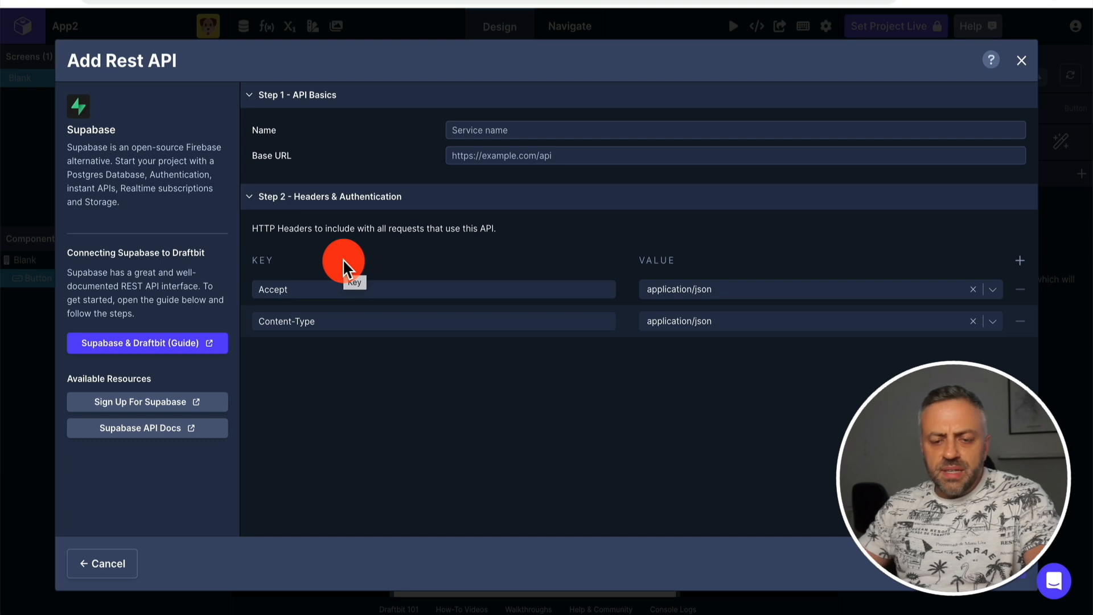
{"action": "left_click", "coordinate": [116, 562]}
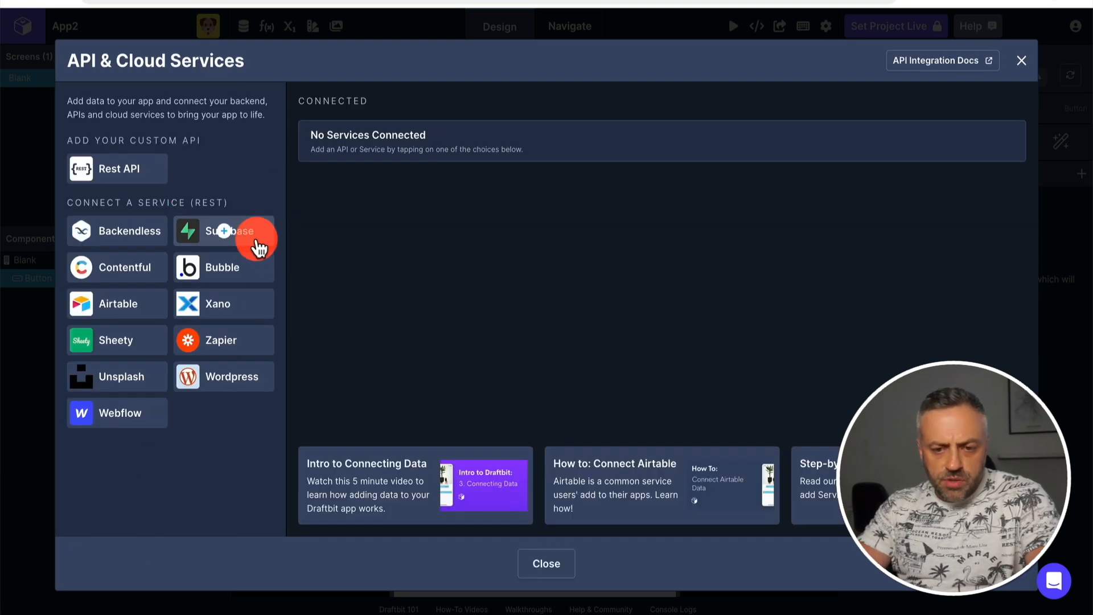
{"action": "left_click", "coordinate": [238, 271]}
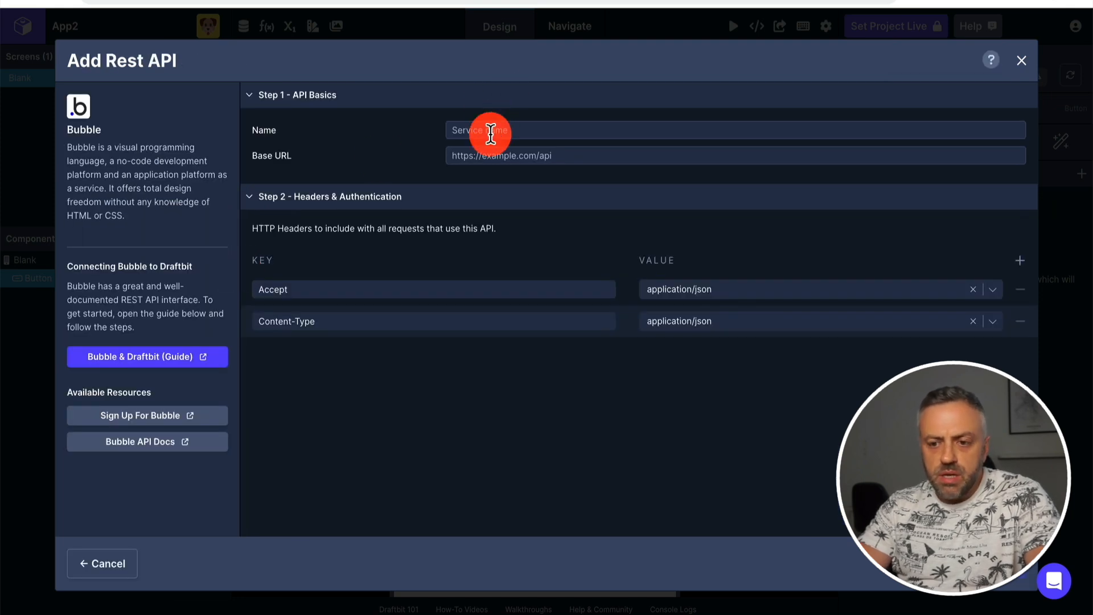
{"action": "left_click", "coordinate": [114, 564]}
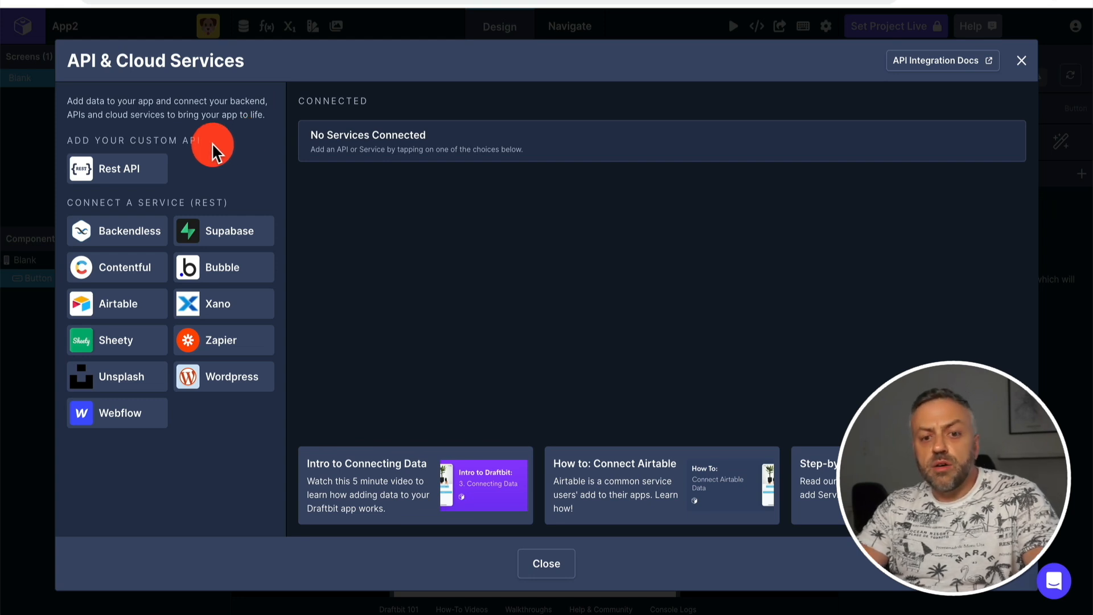
View the setup form for a custom Rest API and cancel without adding a service.
{"action": "left_click", "coordinate": [120, 170]}
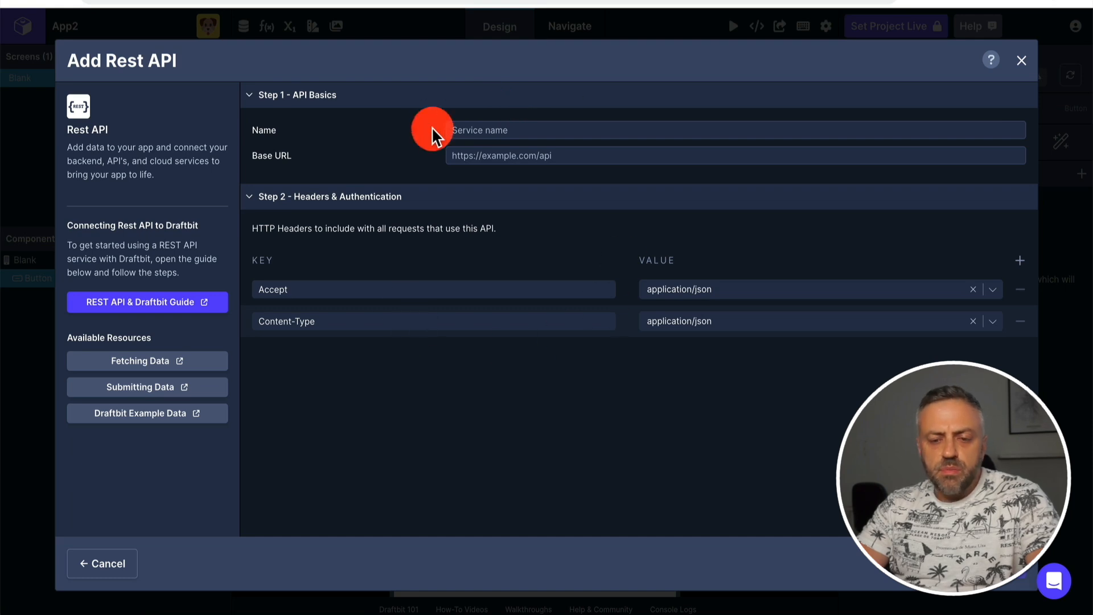
{"action": "left_click", "coordinate": [463, 381]}
{"action": "left_click", "coordinate": [498, 452]}
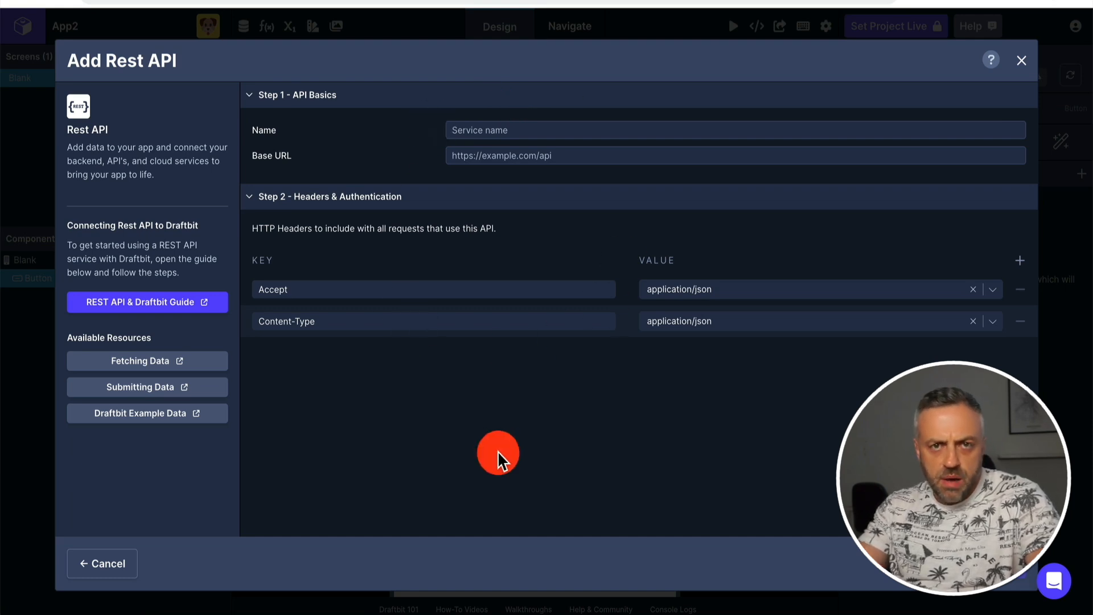
{"action": "left_click", "coordinate": [100, 561]}
Open the project's variables and compare the App, Device and Screen Variables sections.
{"action": "left_click", "coordinate": [266, 24]}
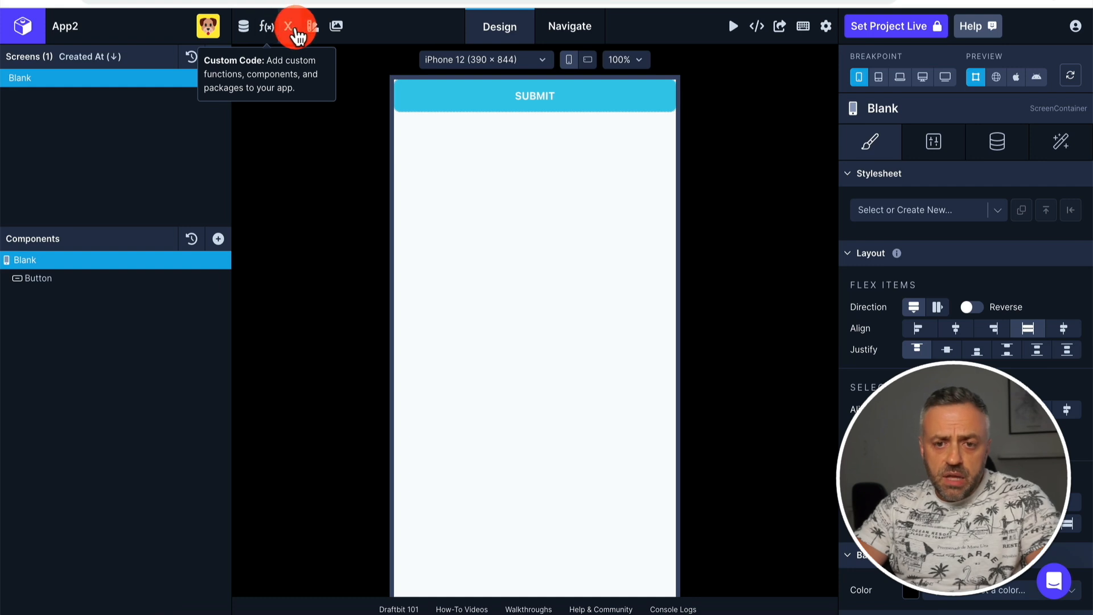
{"action": "left_click", "coordinate": [290, 28]}
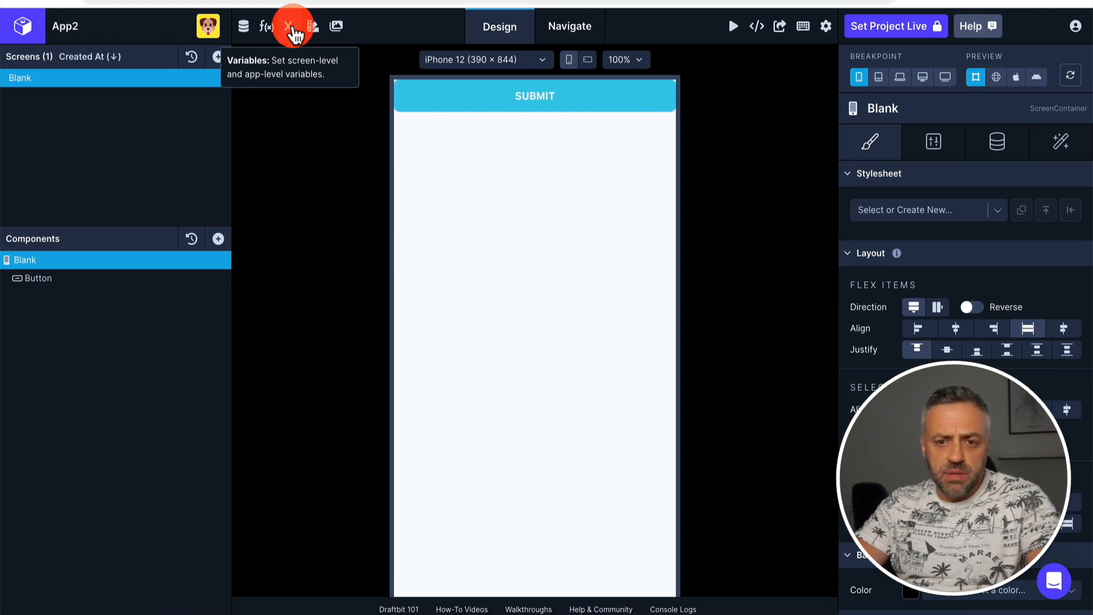
{"action": "left_click", "coordinate": [292, 27]}
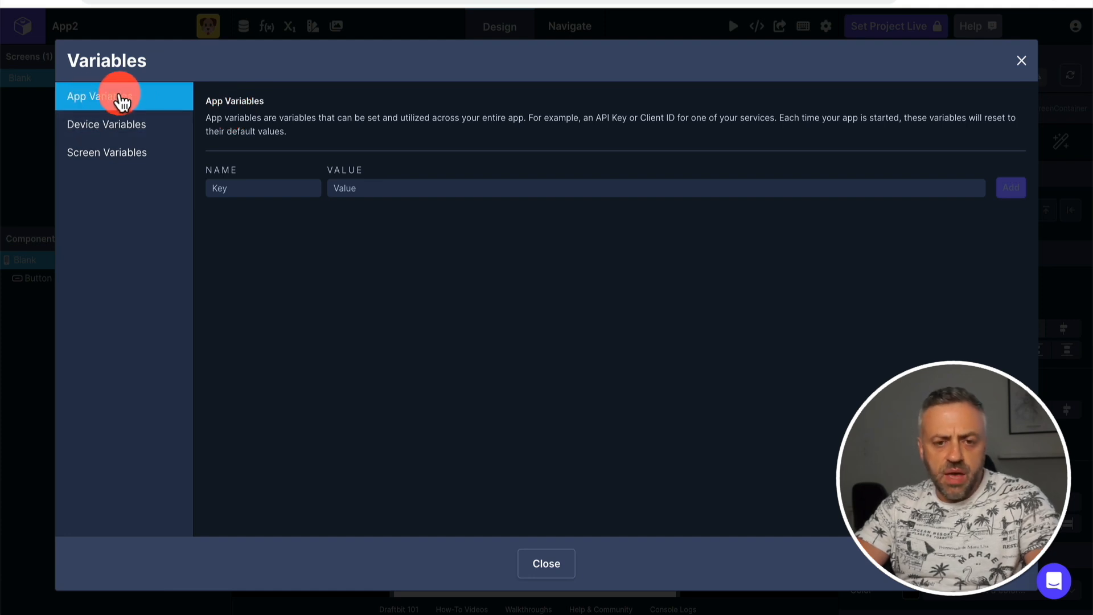
{"action": "left_click", "coordinate": [127, 132]}
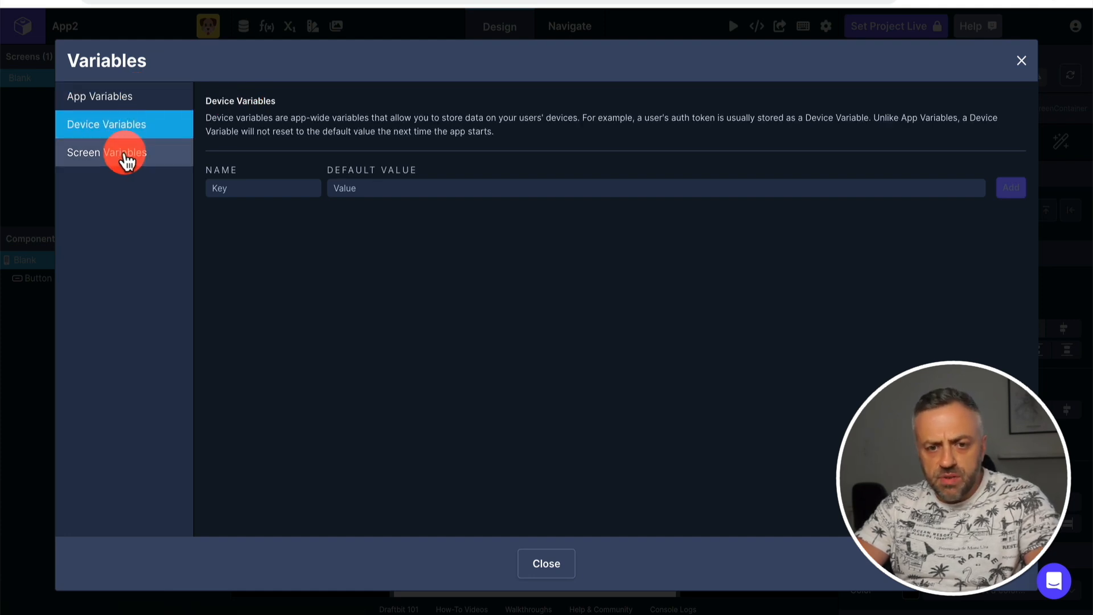
{"action": "left_click", "coordinate": [126, 157]}
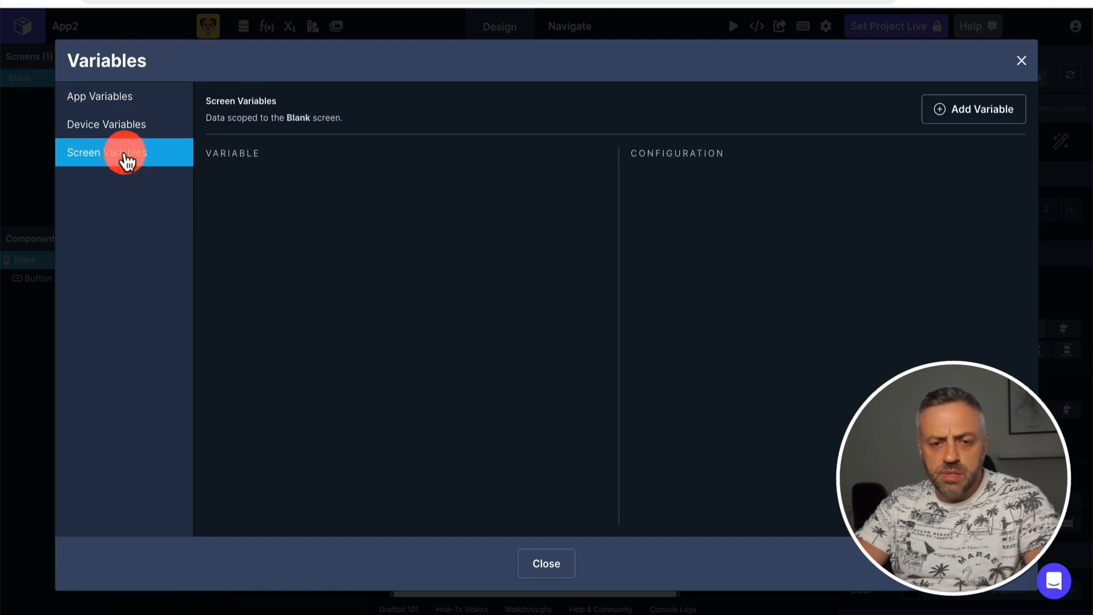
{"action": "left_click", "coordinate": [139, 101]}
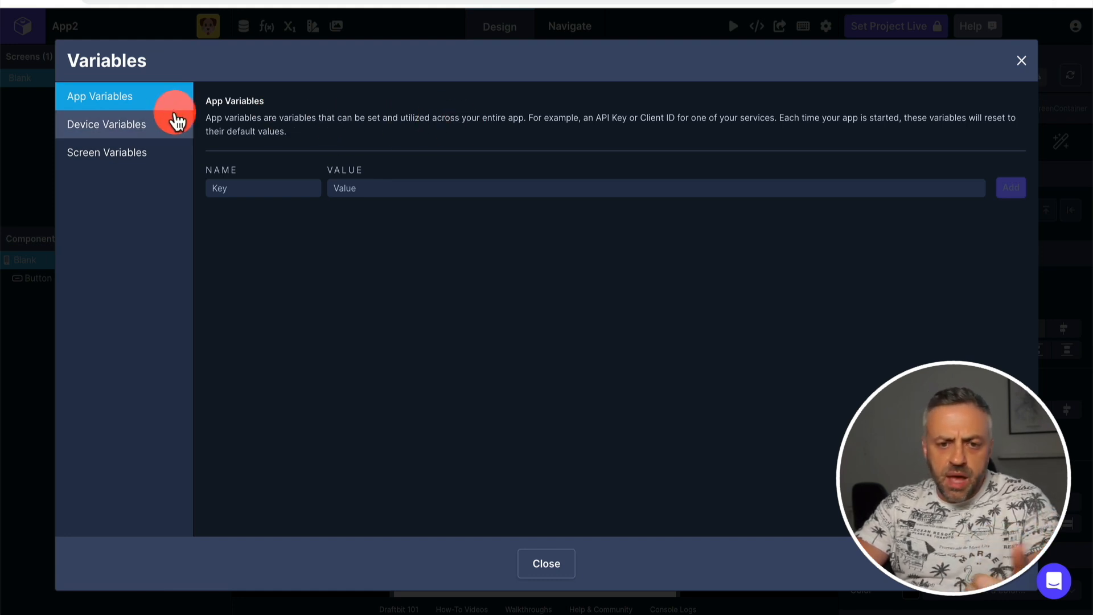
{"action": "left_click", "coordinate": [159, 127]}
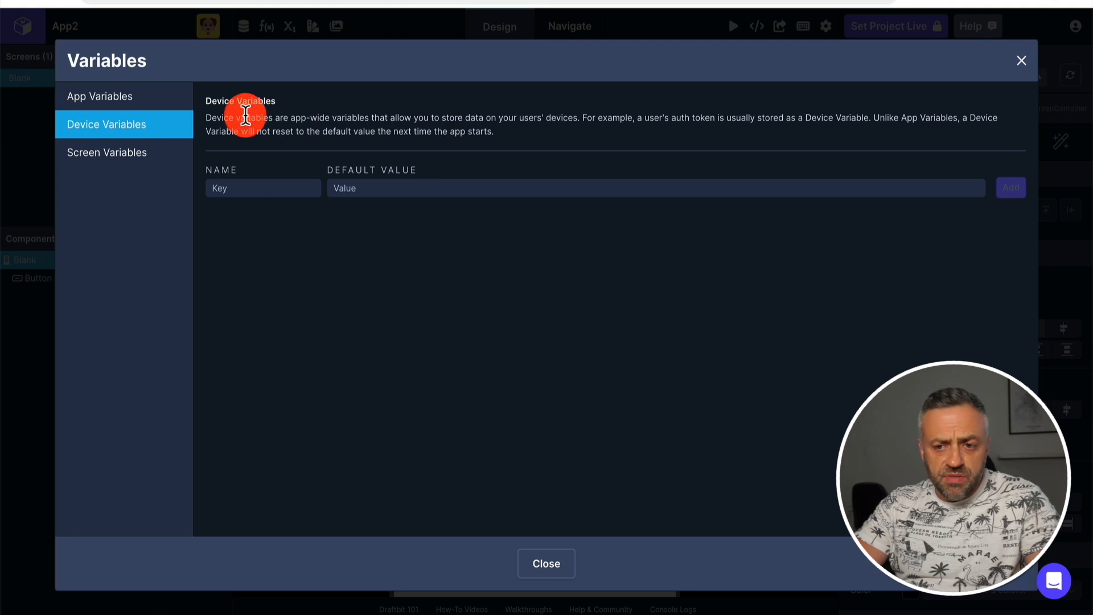
View the Screen Variables section, close the variables window and reopen it on the App Variables section.
{"action": "left_click", "coordinate": [137, 157]}
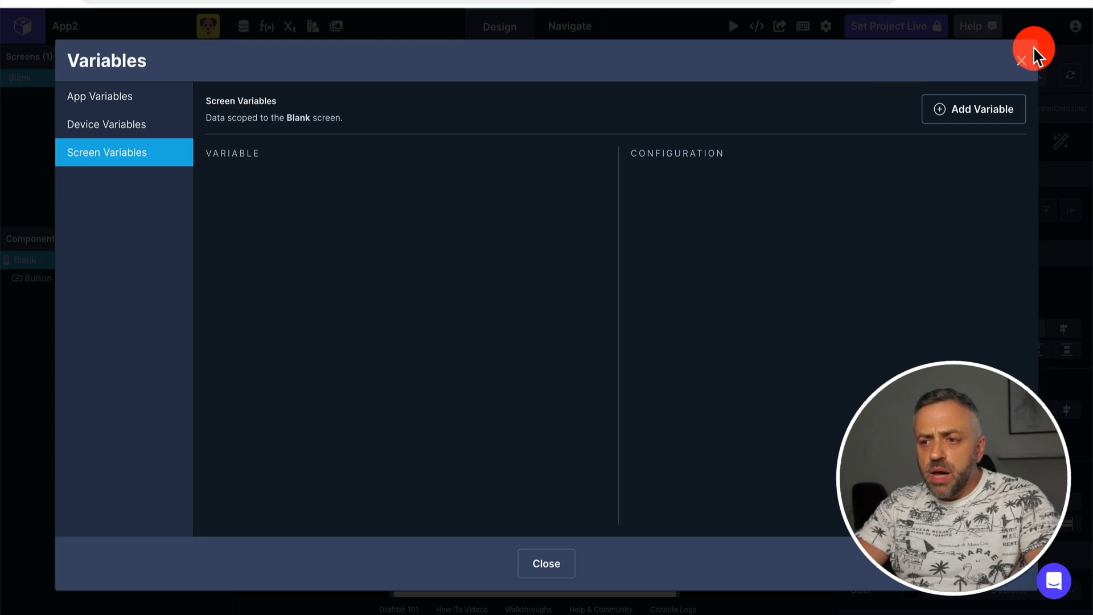
{"action": "left_click", "coordinate": [1021, 59]}
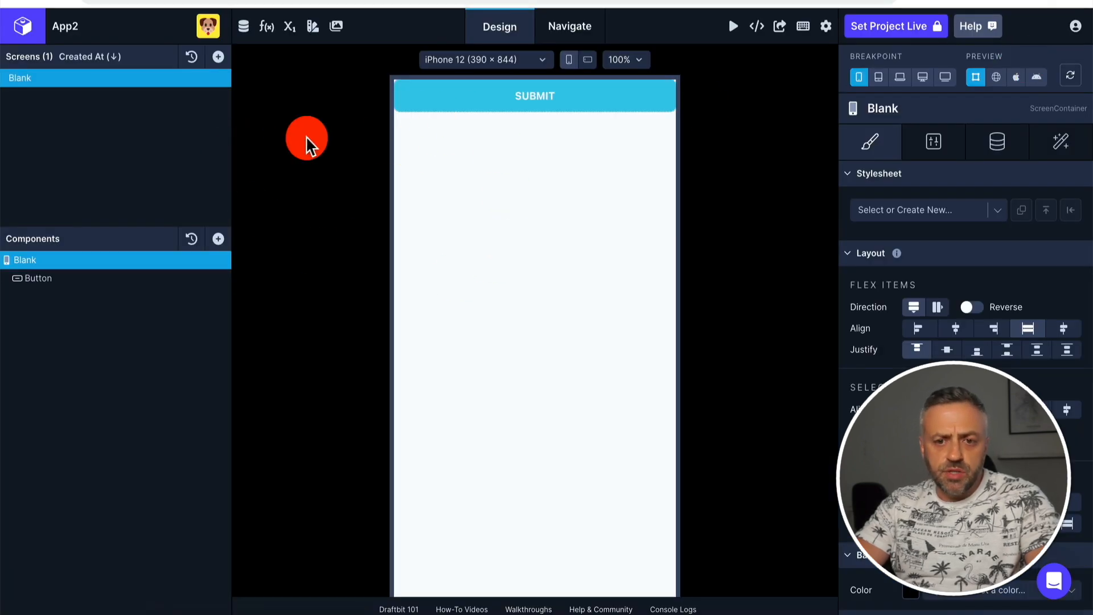
{"action": "left_click", "coordinate": [289, 28]}
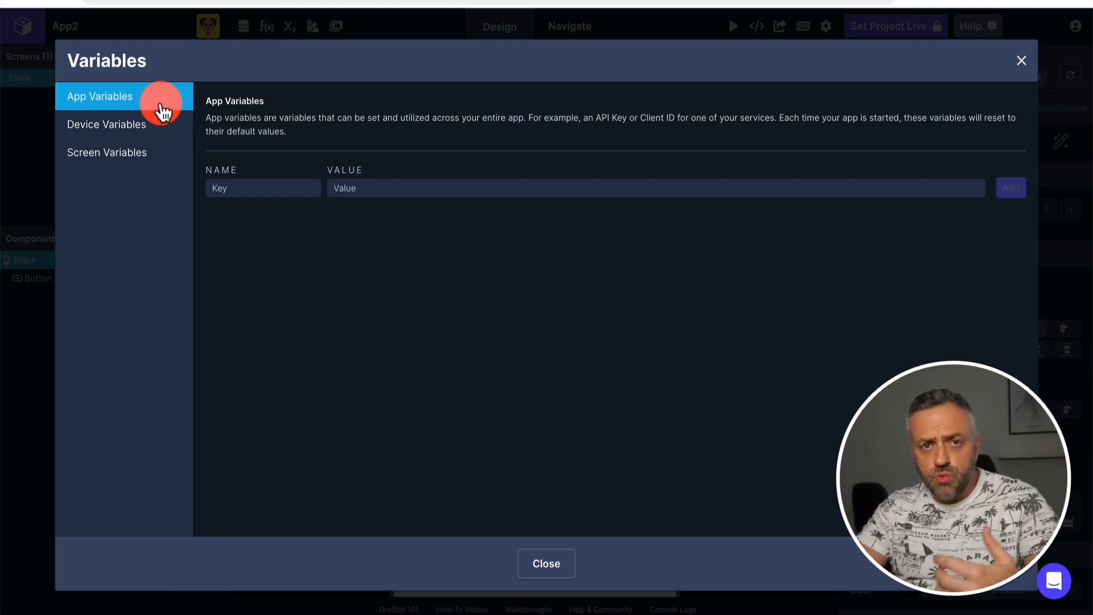
Review the app's theme colors and stylesheets, and open the Assets manager for static and media files.
{"action": "left_click", "coordinate": [314, 30]}
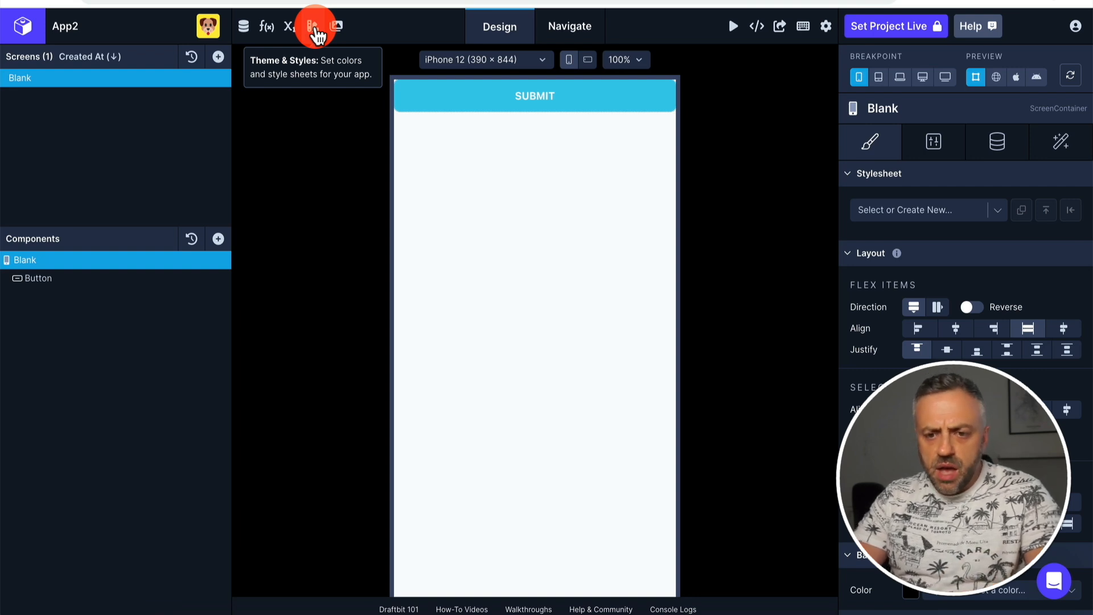
{"action": "left_click", "coordinate": [315, 30]}
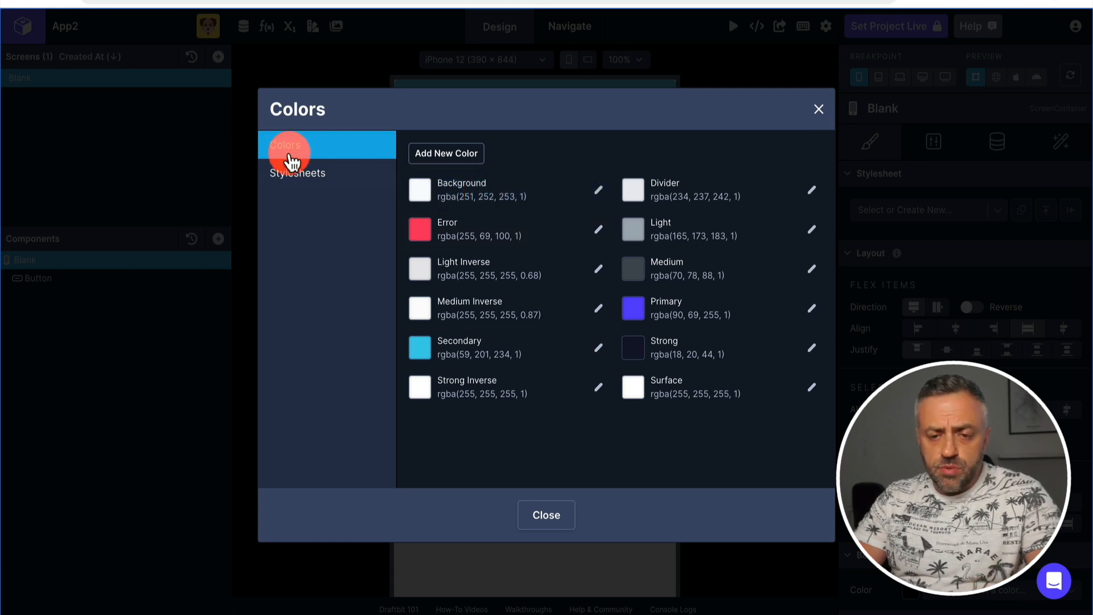
{"action": "left_click", "coordinate": [316, 175]}
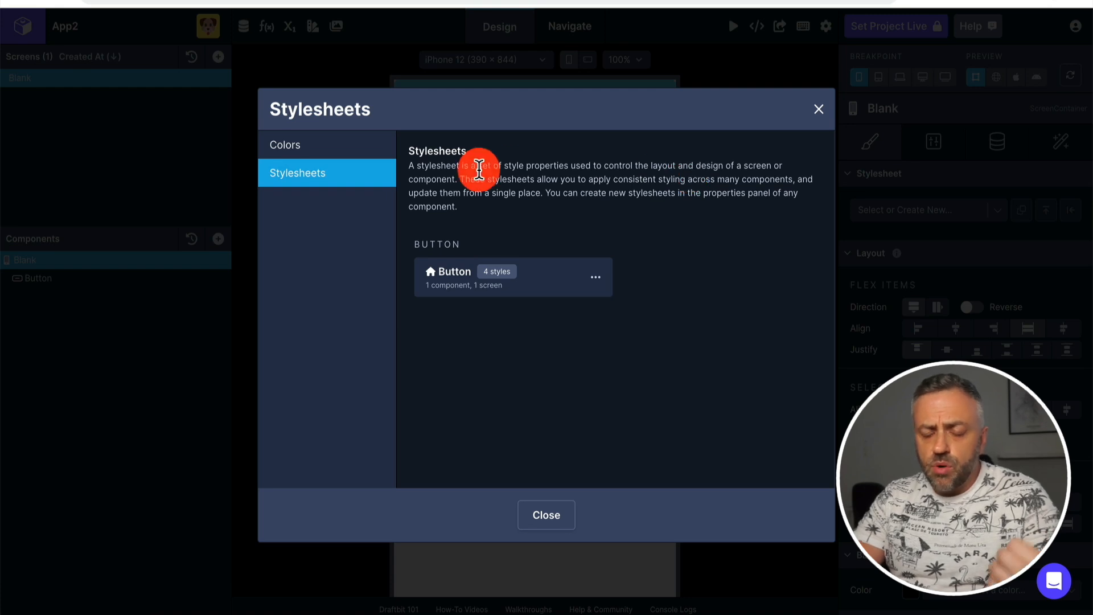
{"action": "left_click", "coordinate": [820, 111]}
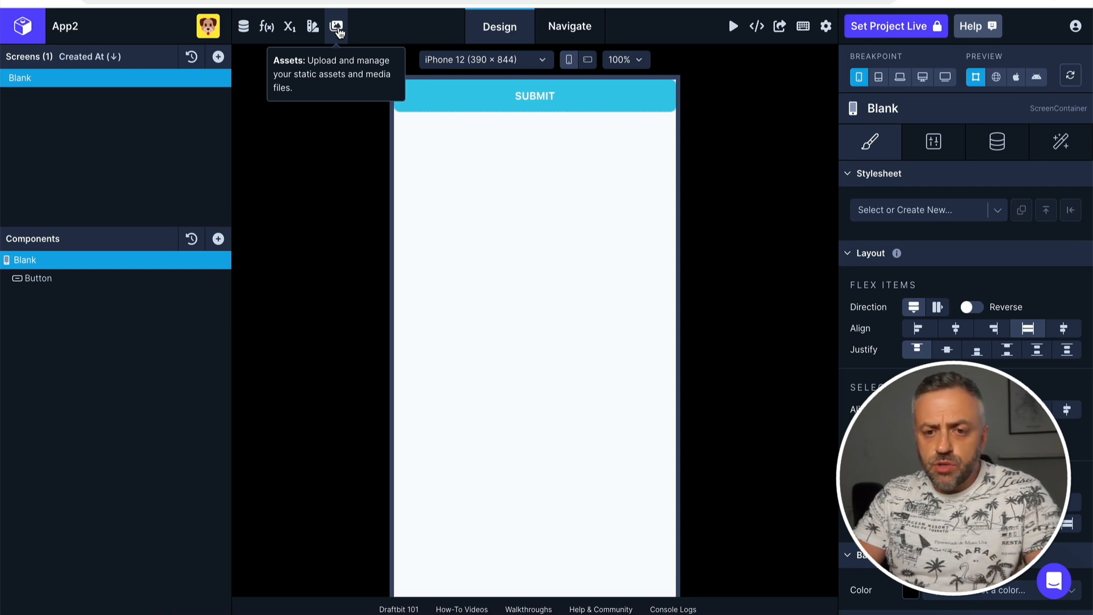
{"action": "left_click", "coordinate": [338, 26]}
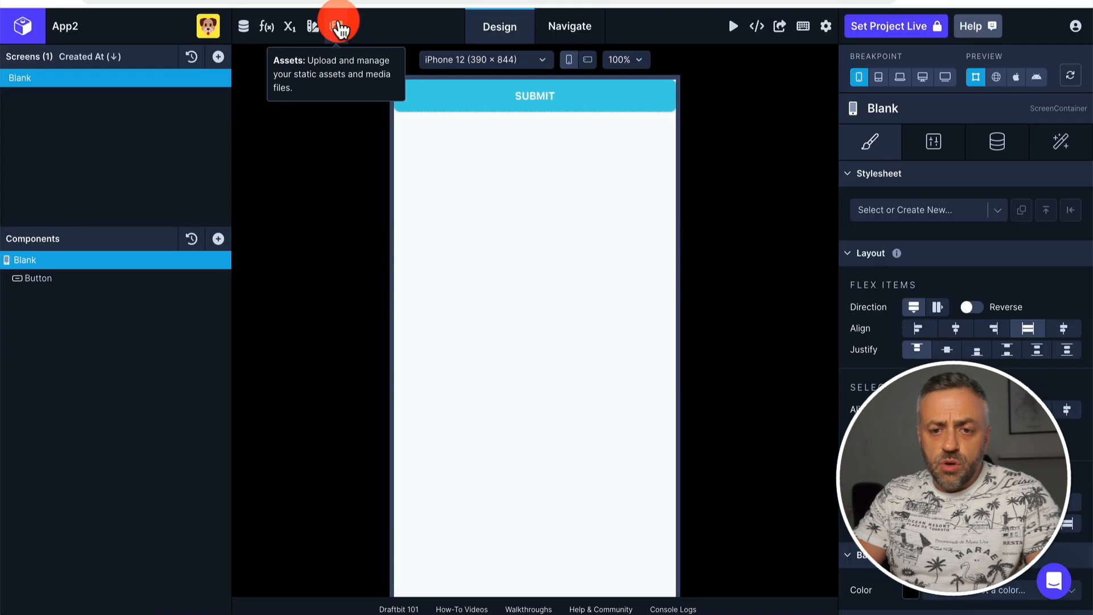
{"action": "left_click", "coordinate": [336, 26]}
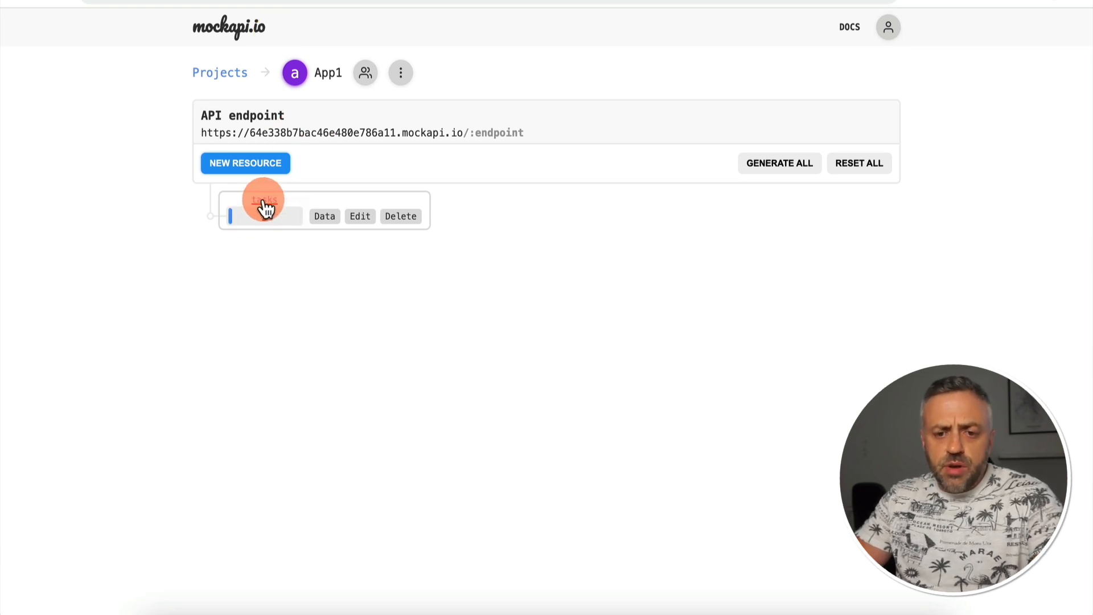
Switch to mockapi.io, try adjusting the record count of App1's tasks resource and view its data.
{"action": "mouse_move", "coordinate": [232, 221]}
{"action": "left_click_drag", "start_coordinate": [232, 221], "coordinate": [248, 220]}
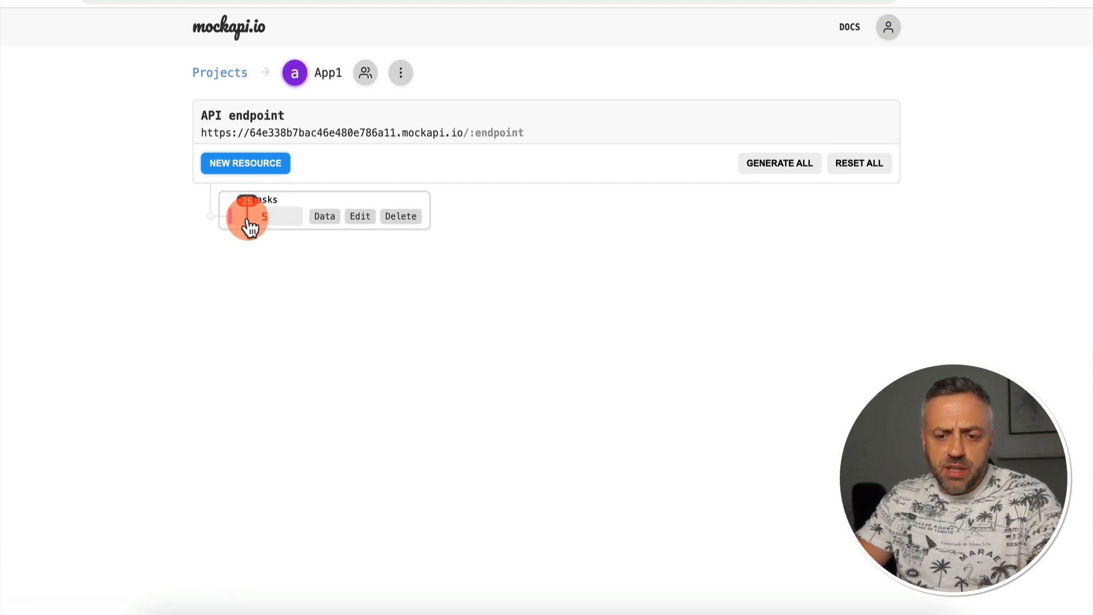
{"action": "left_click", "coordinate": [328, 216]}
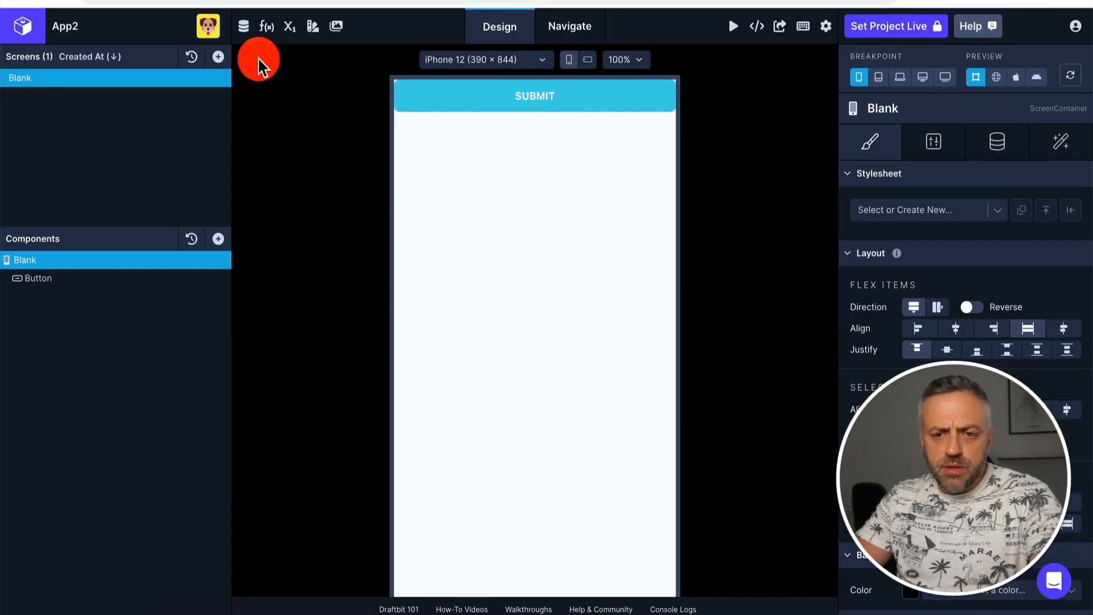
Switch back to Draftbit and start adding a custom Rest API service named Todo API.
{"action": "left_click", "coordinate": [245, 28]}
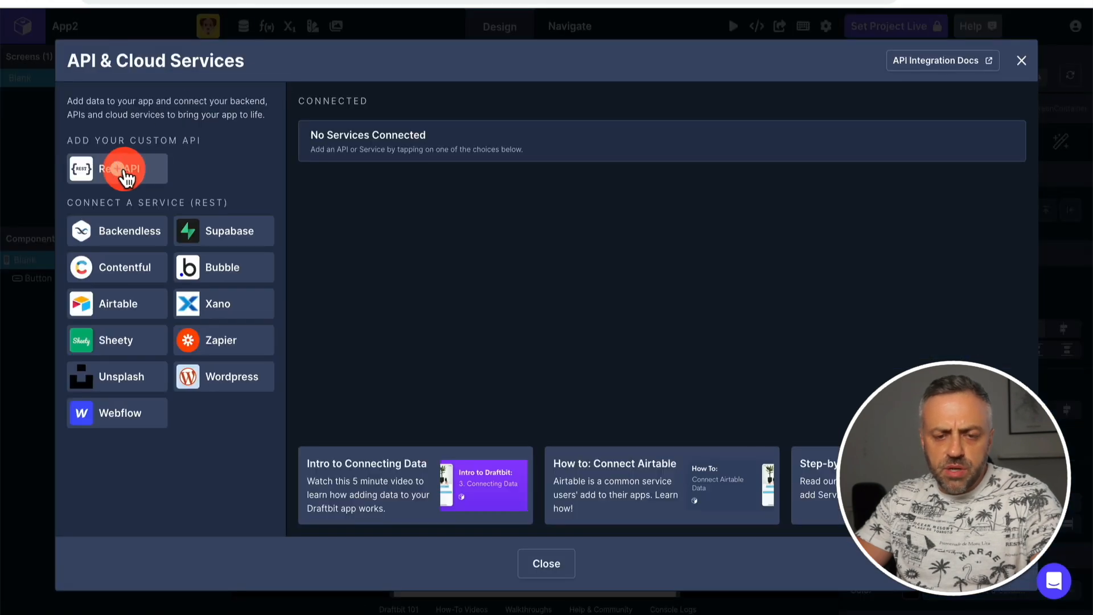
{"action": "left_click", "coordinate": [144, 170]}
{"action": "left_click", "coordinate": [541, 129]}
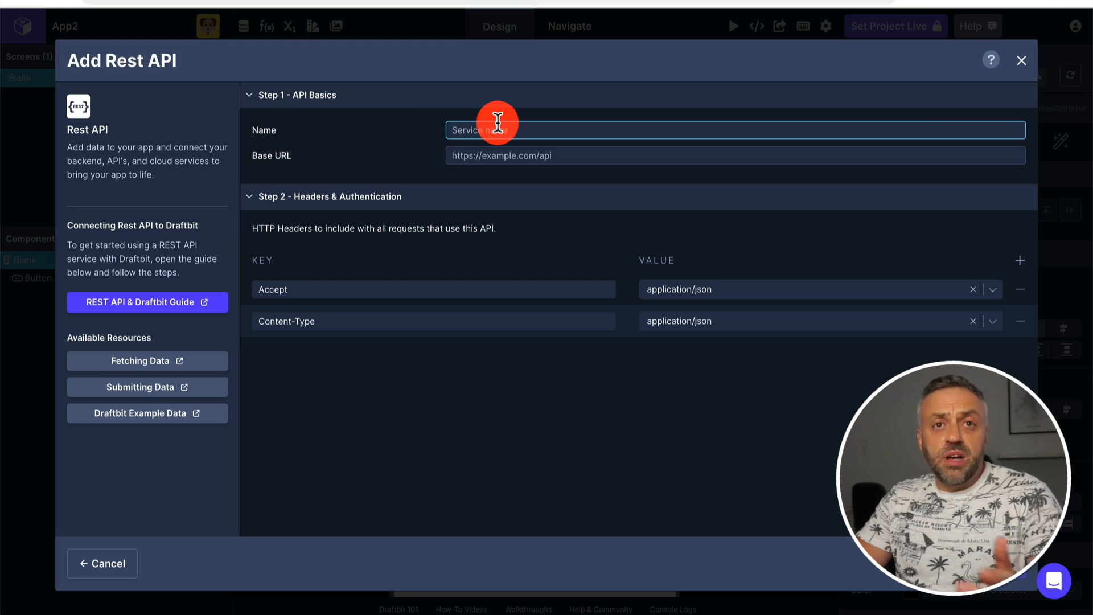
{"action": "type", "text": "Todo"}
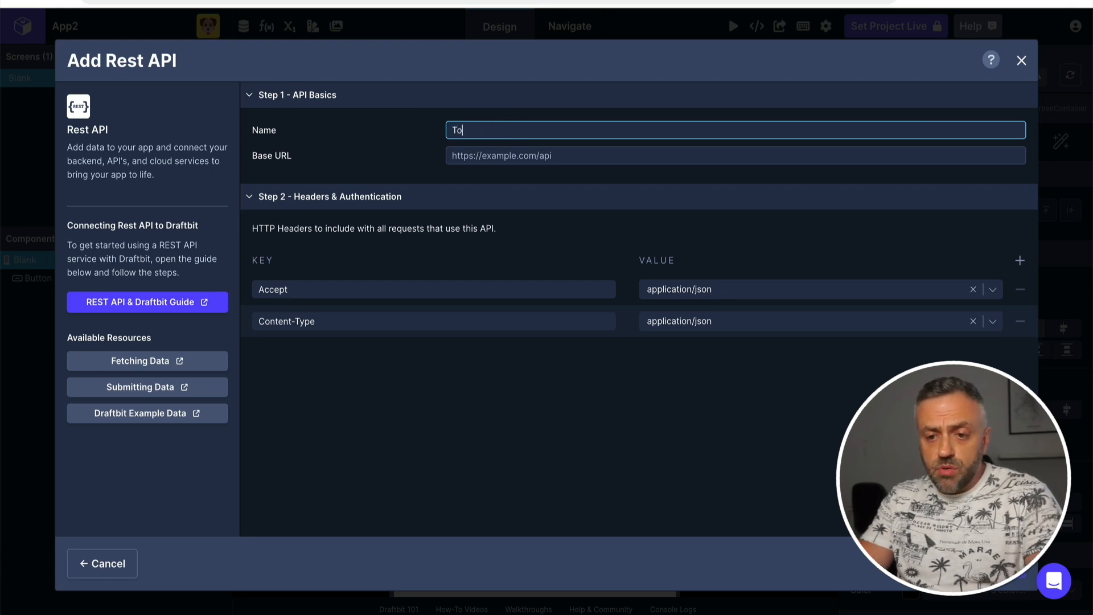
{"action": "type", "text": " API"}
{"action": "left_click", "coordinate": [548, 153]}
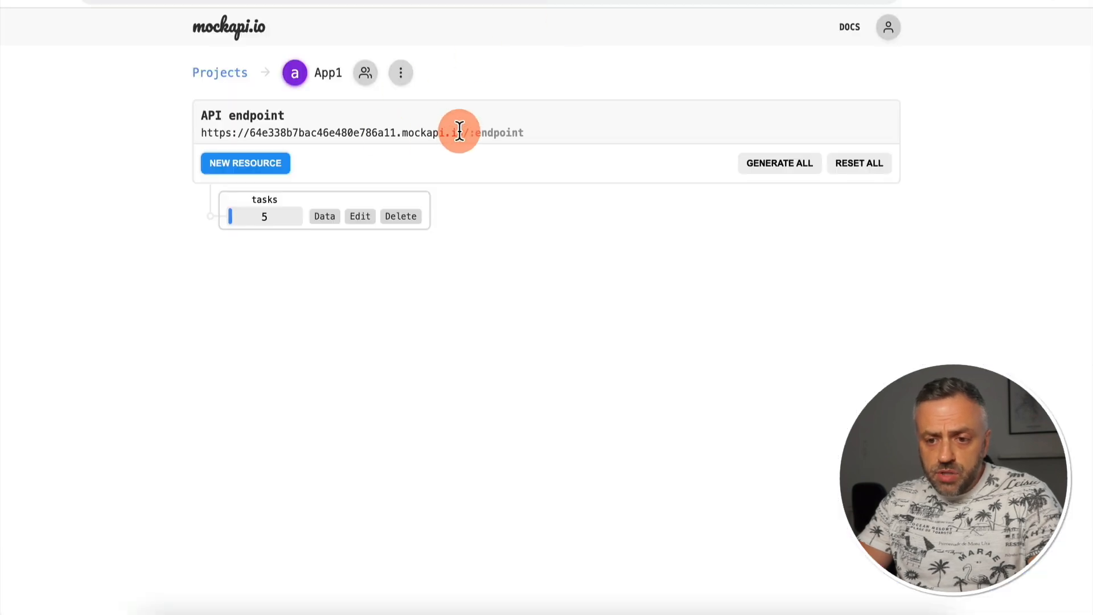
{"action": "left_click_drag", "start_coordinate": [470, 134], "coordinate": [223, 135]}
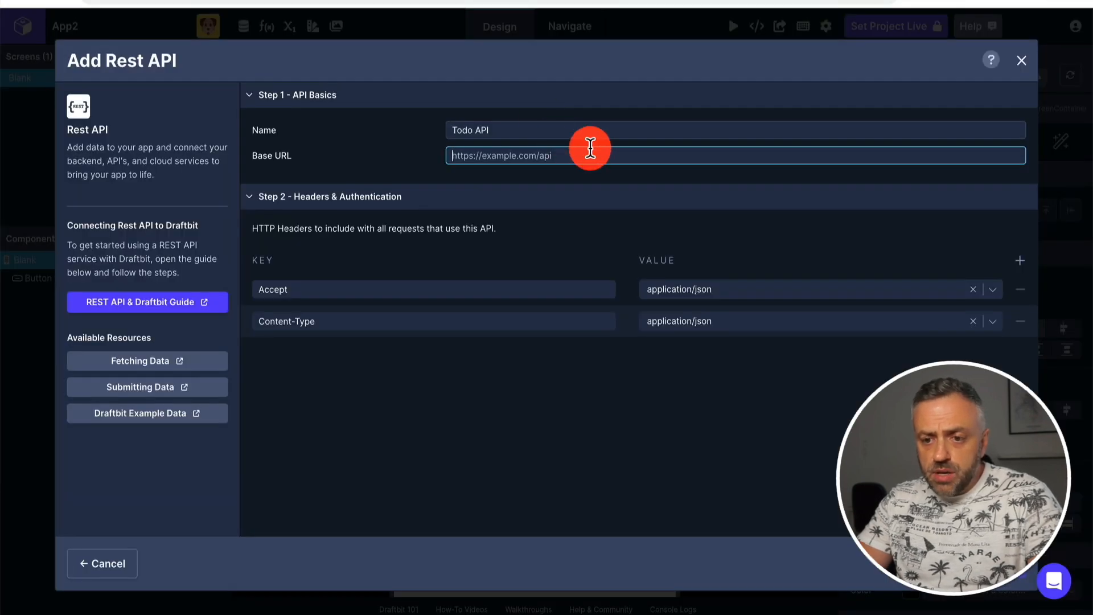
{"action": "type", "text": "https://64e338b7bac46e480e786a11.mockapi.io"}
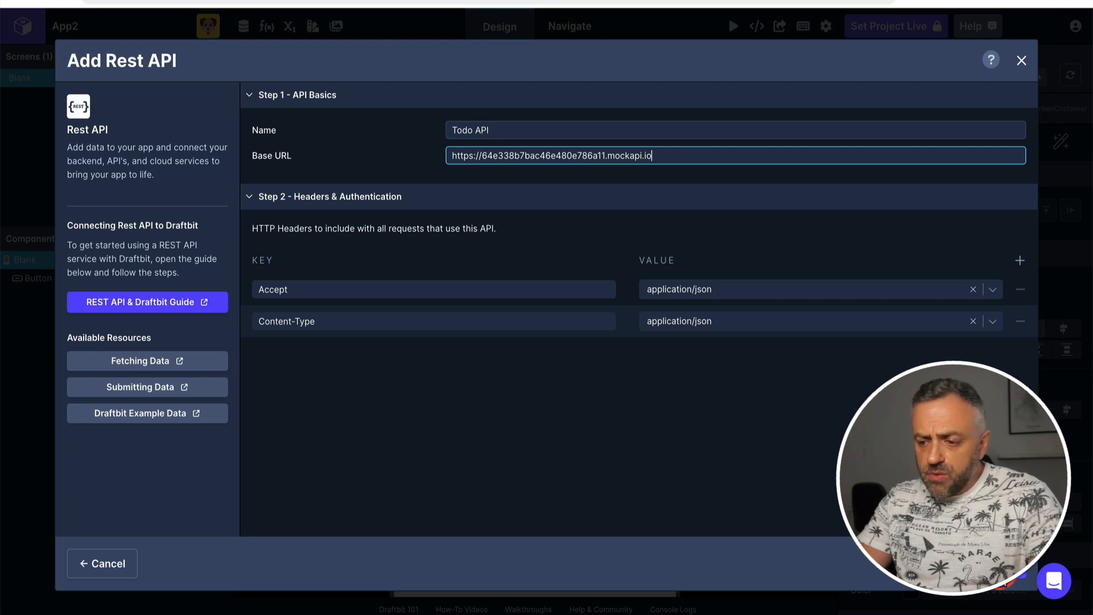
{"action": "left_click", "coordinate": [997, 568]}
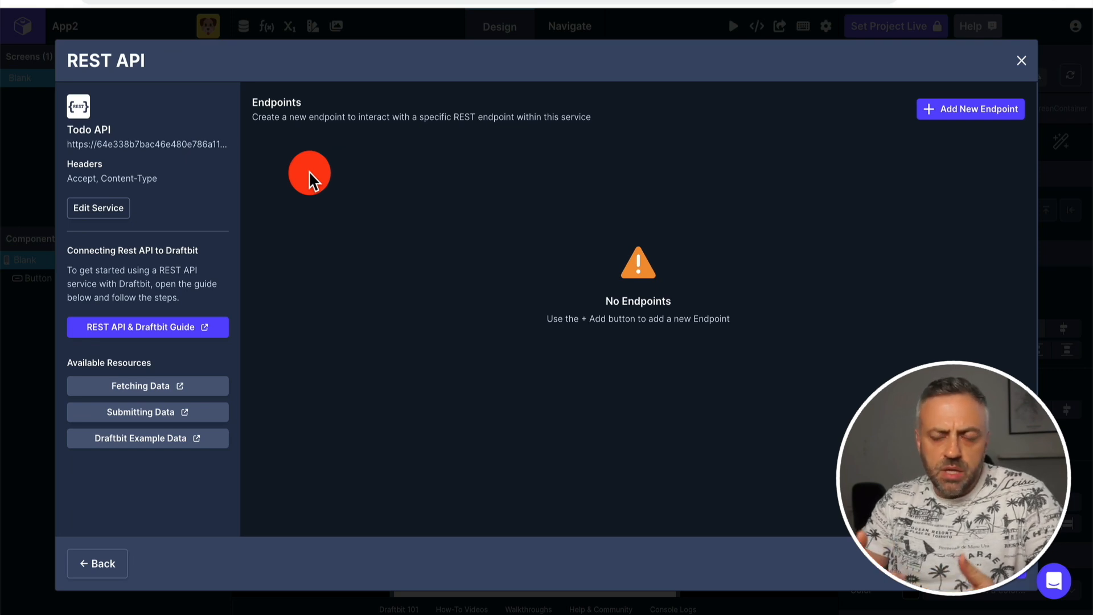
Create a Todo API endpoint named List Todos with method GET, role Get Many and a new object type todo.
{"action": "left_click", "coordinate": [962, 110]}
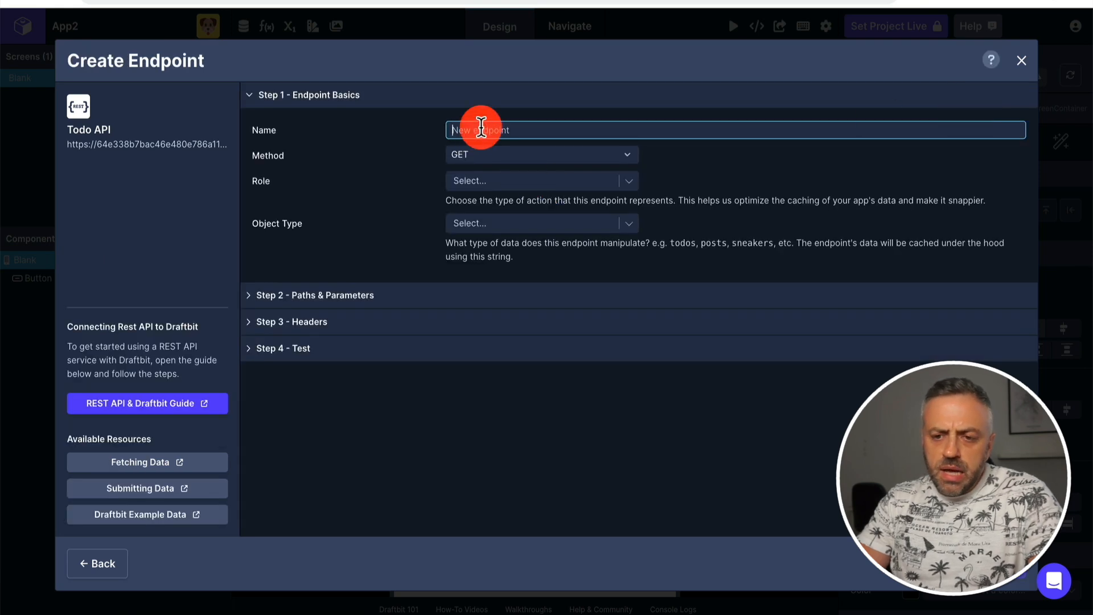
{"action": "type", "text": "List Todos"}
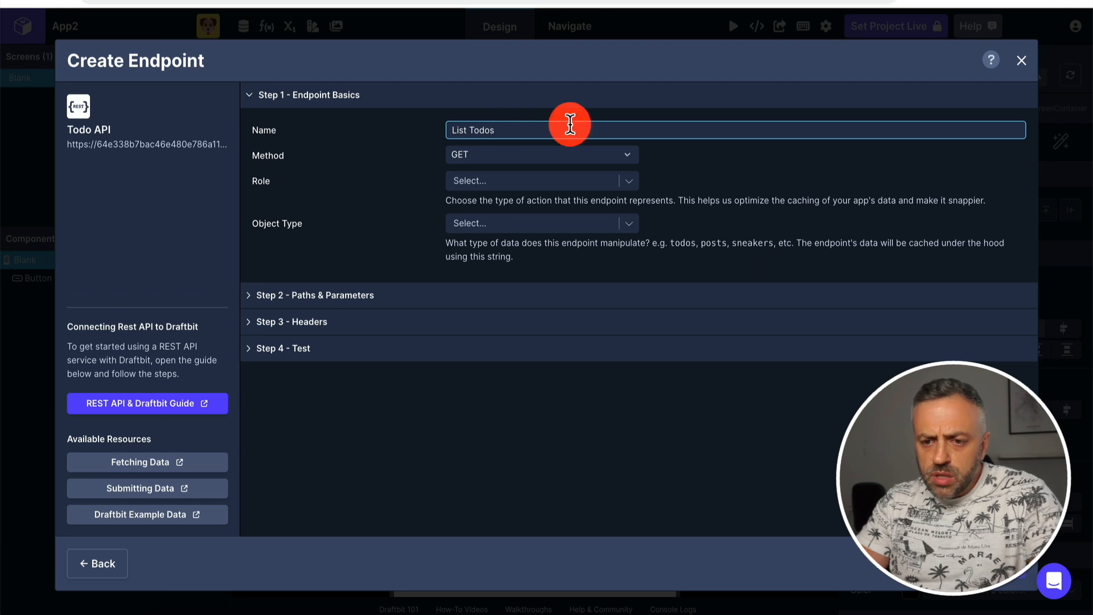
{"action": "left_click", "coordinate": [541, 155]}
{"action": "left_click", "coordinate": [495, 180]}
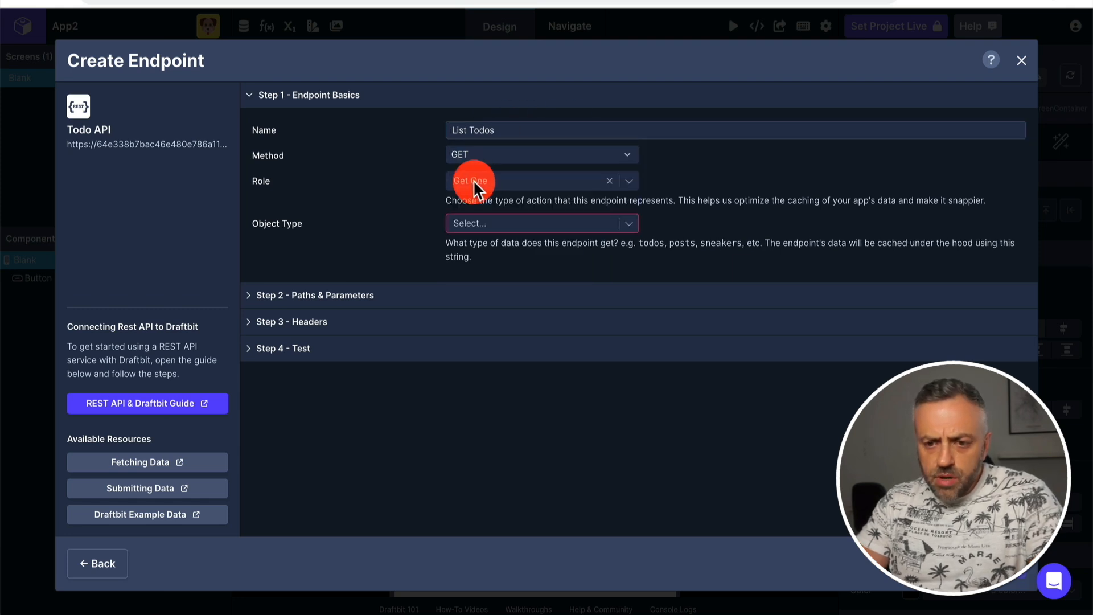
{"action": "left_click", "coordinate": [474, 180]}
{"action": "left_click", "coordinate": [490, 221]}
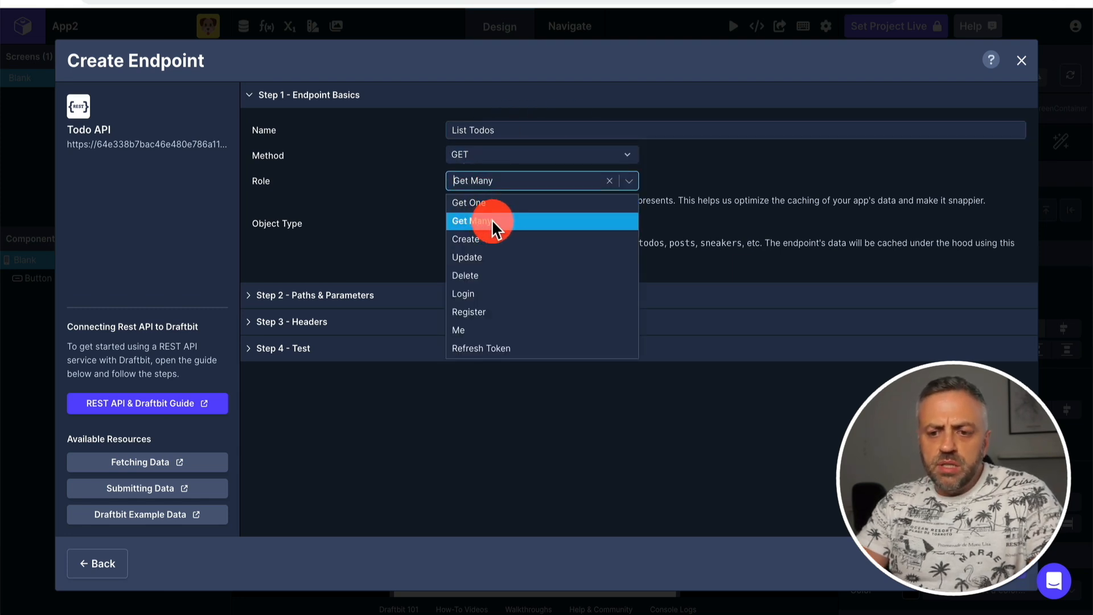
{"action": "left_click", "coordinate": [399, 192]}
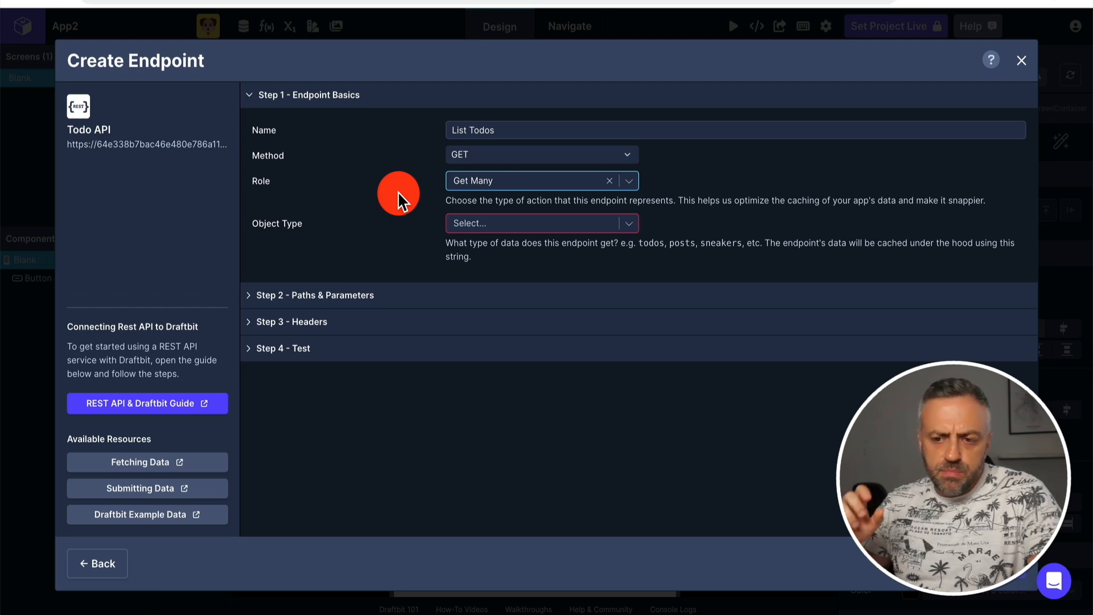
{"action": "left_click", "coordinate": [482, 224]}
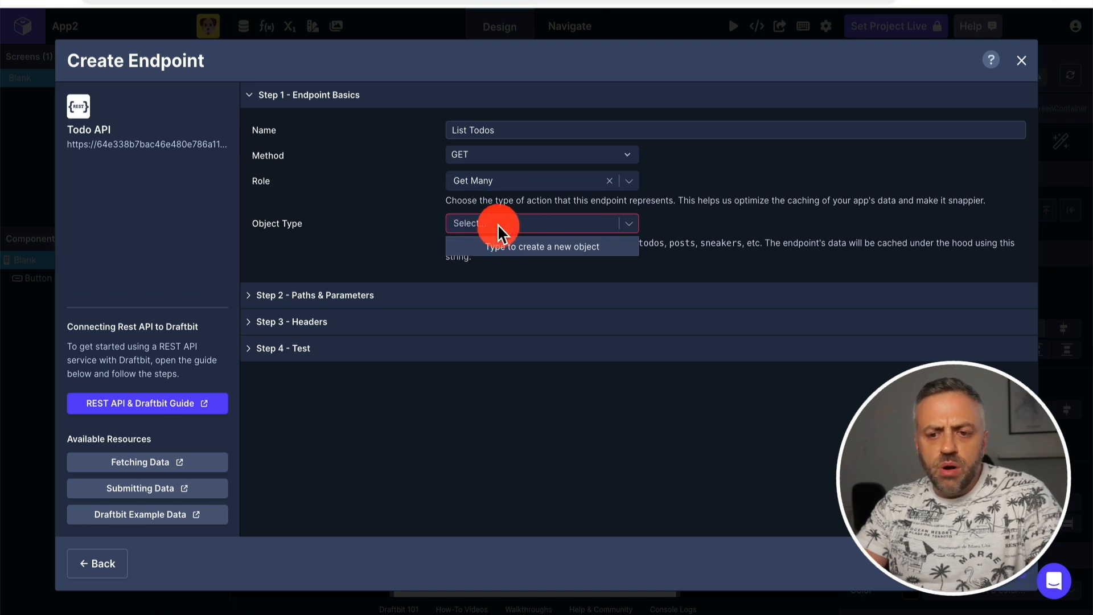
{"action": "type", "text": "todo"}
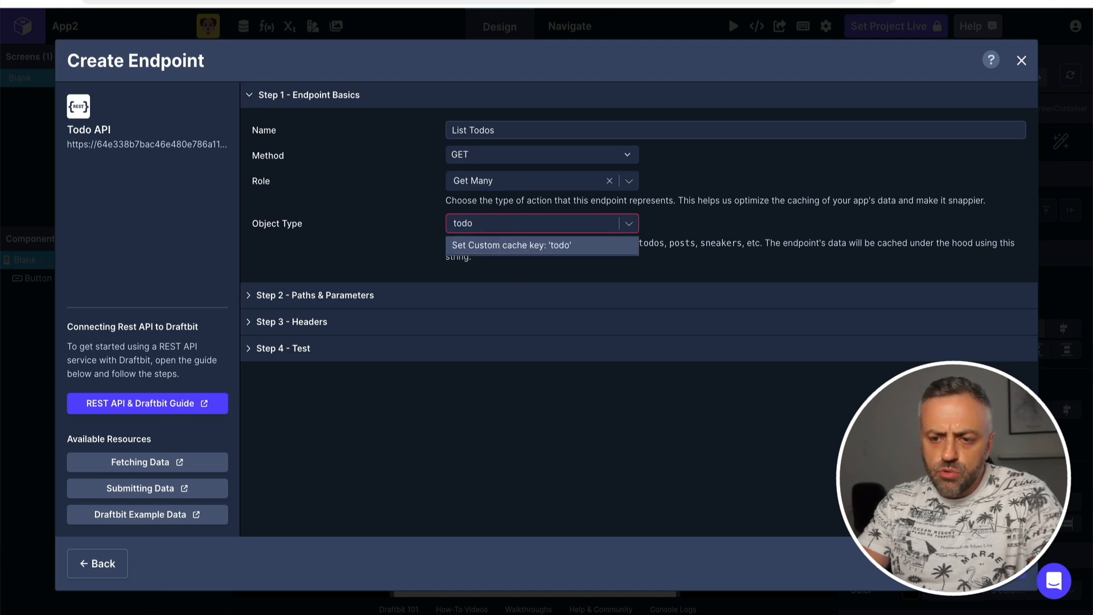
{"action": "key", "text": "Return"}
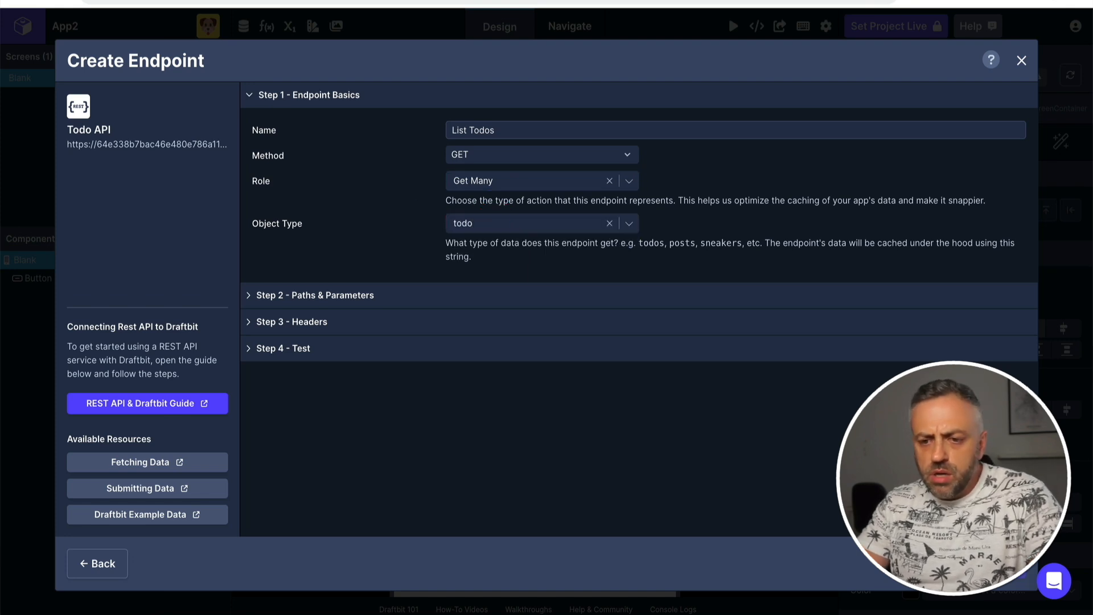
Check the address of the tasks resource in mockapi.io and set the List Todos endpoint's path to /tasks.
{"action": "left_click", "coordinate": [334, 296]}
{"action": "left_click", "coordinate": [344, 190]}
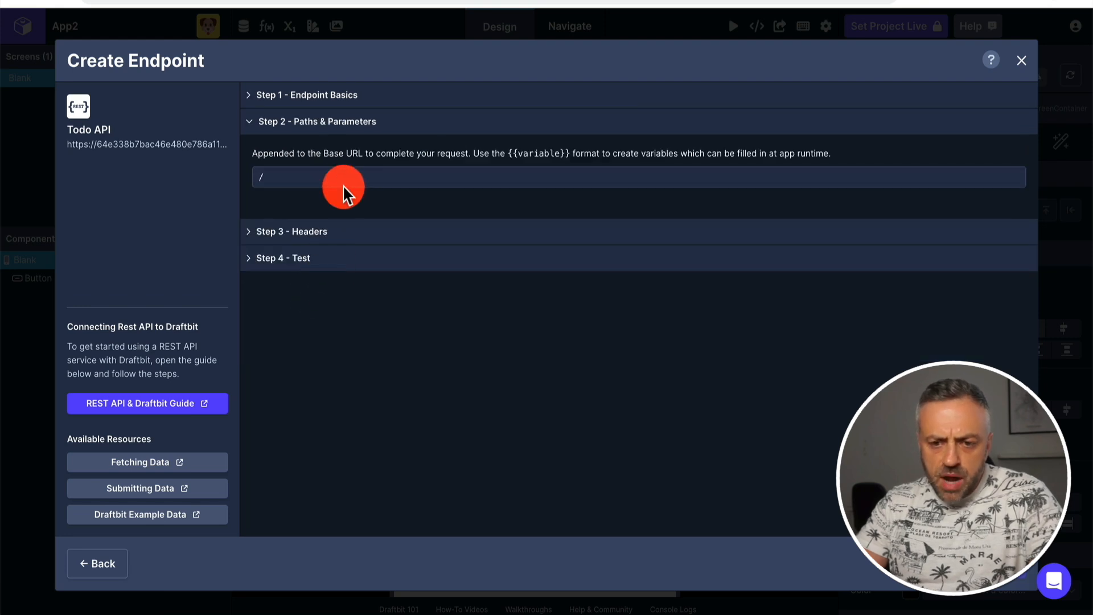
{"action": "left_click", "coordinate": [334, 177]}
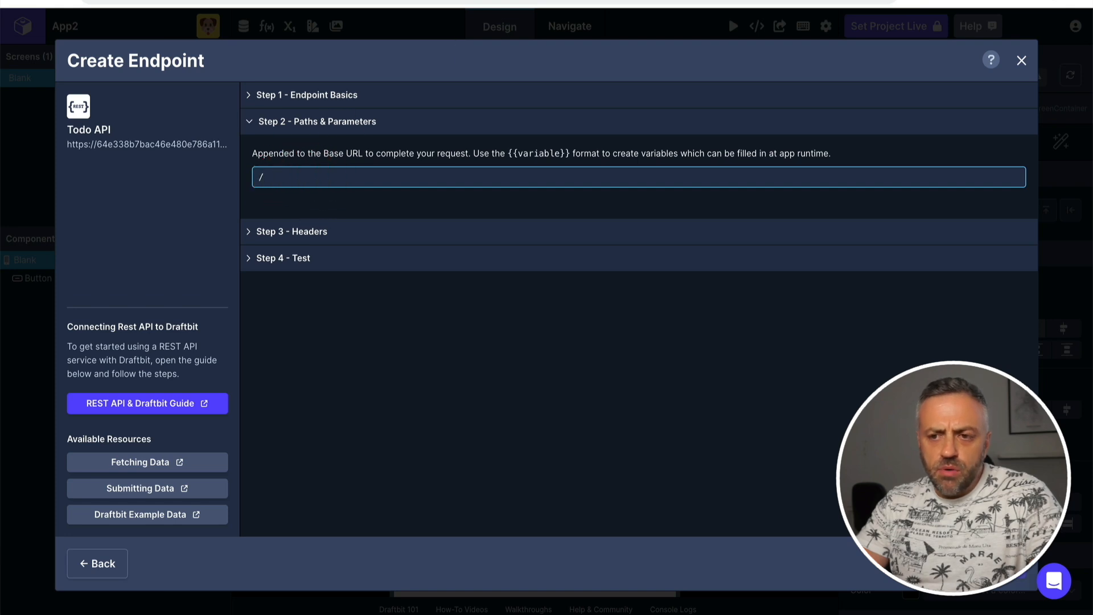
{"action": "left_click", "coordinate": [654, 1]}
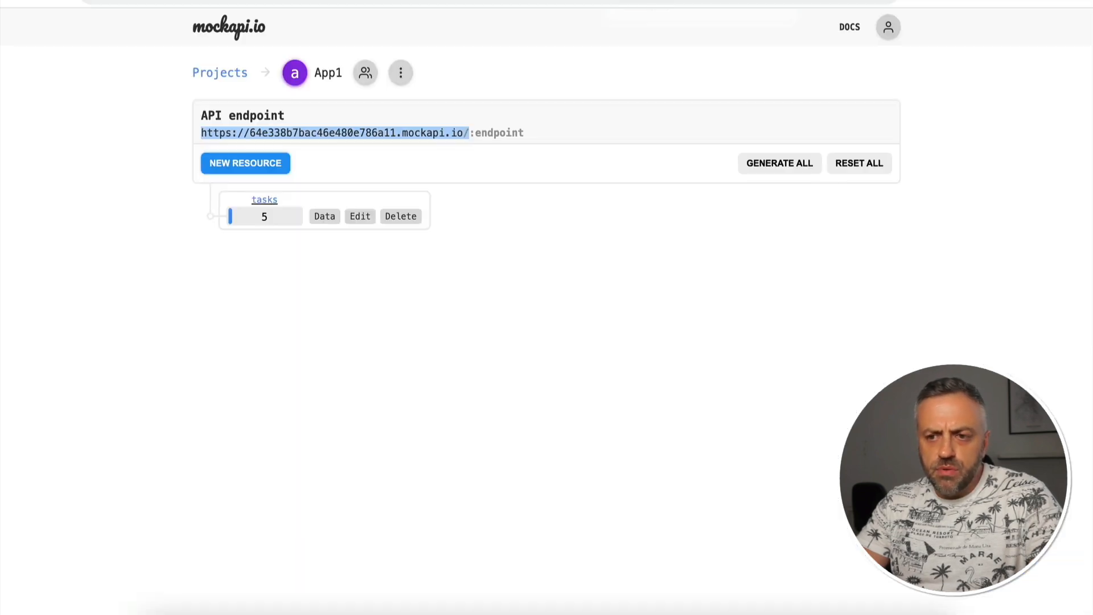
{"action": "left_click", "coordinate": [266, 200]}
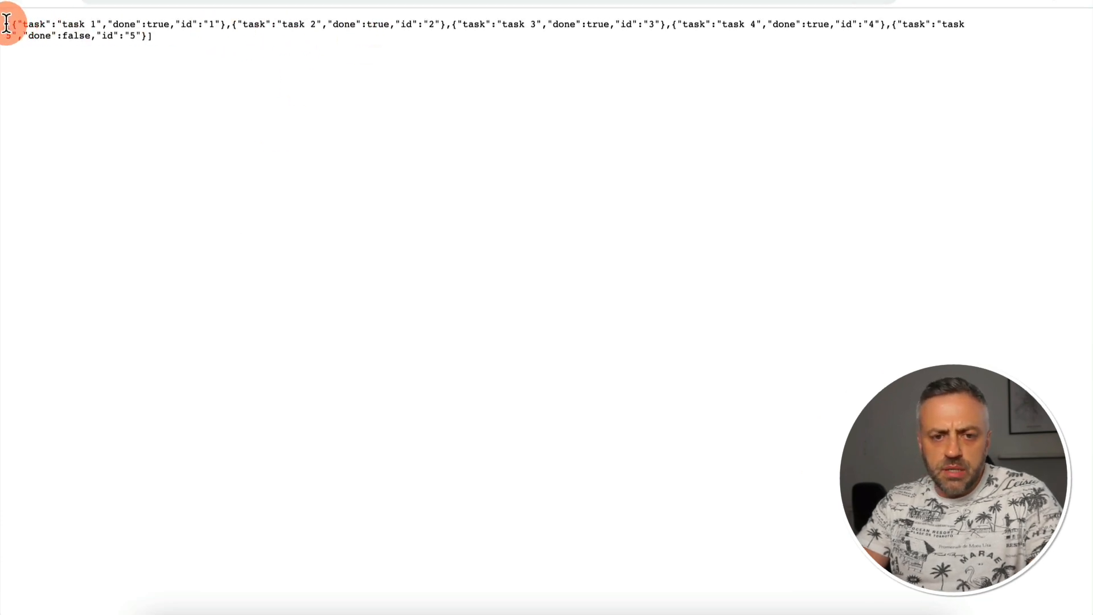
{"action": "left_click", "coordinate": [313, 3]}
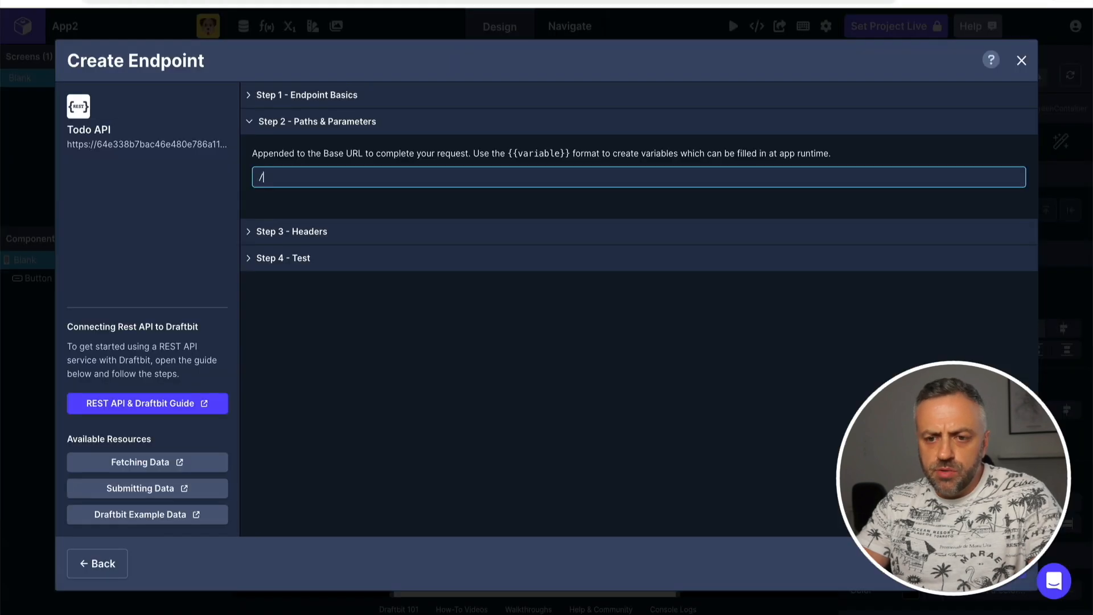
{"action": "type", "text": "tasks"}
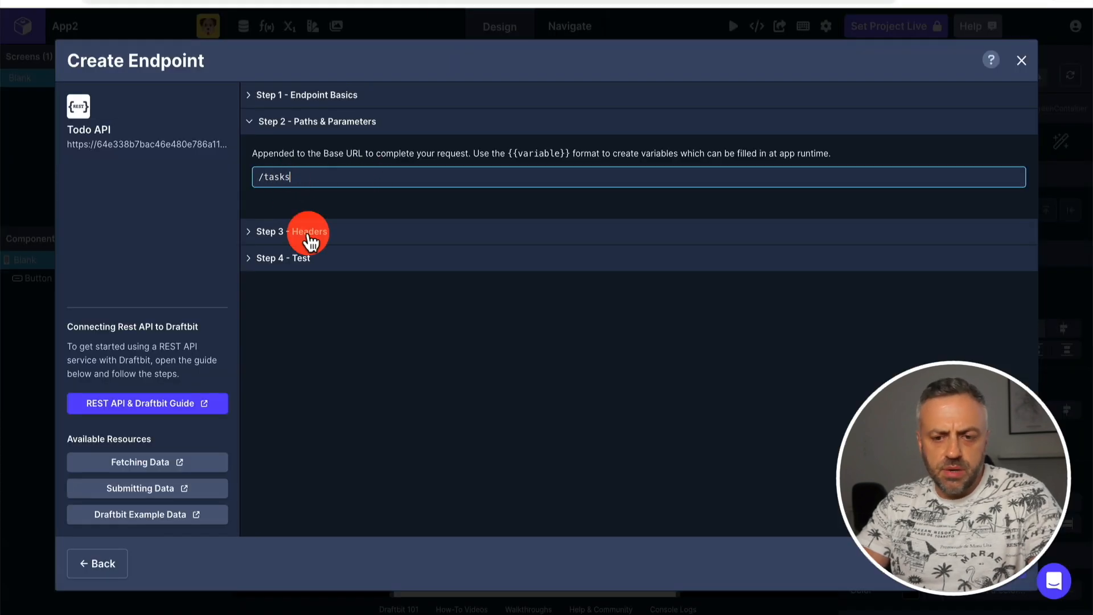
Review the endpoint's headers, test the /tasks request and save the List Todos endpoint.
{"action": "left_click", "coordinate": [330, 235]}
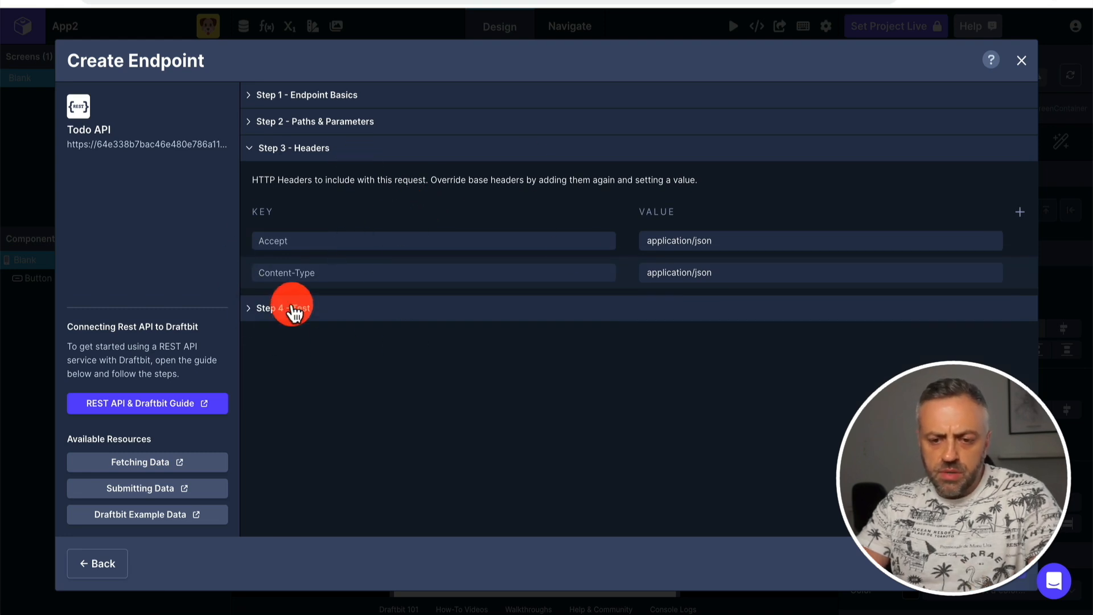
{"action": "left_click", "coordinate": [320, 311]}
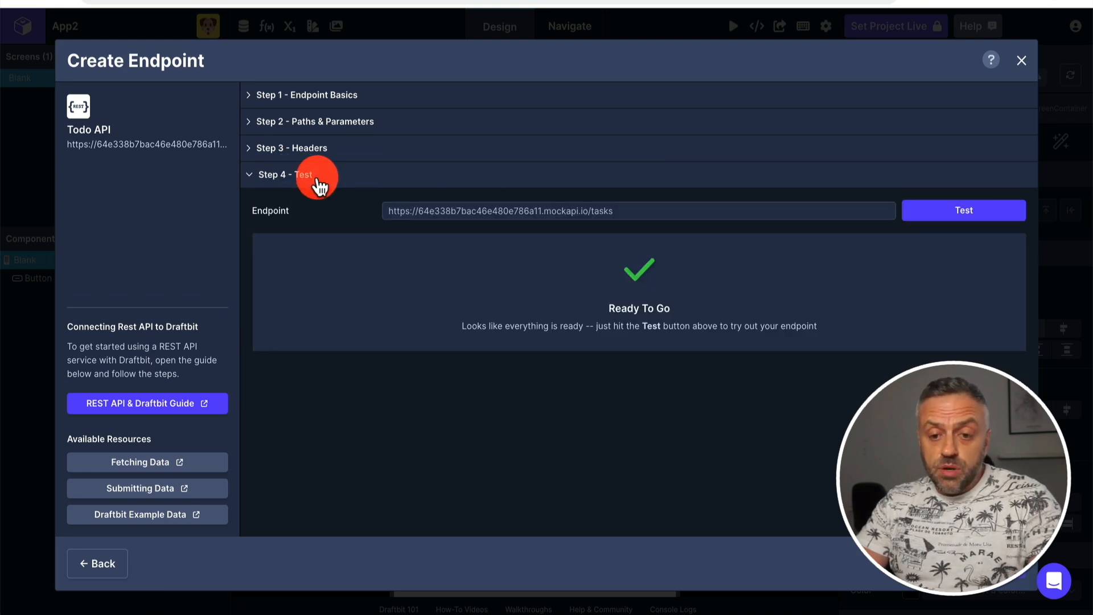
{"action": "left_click", "coordinate": [969, 217]}
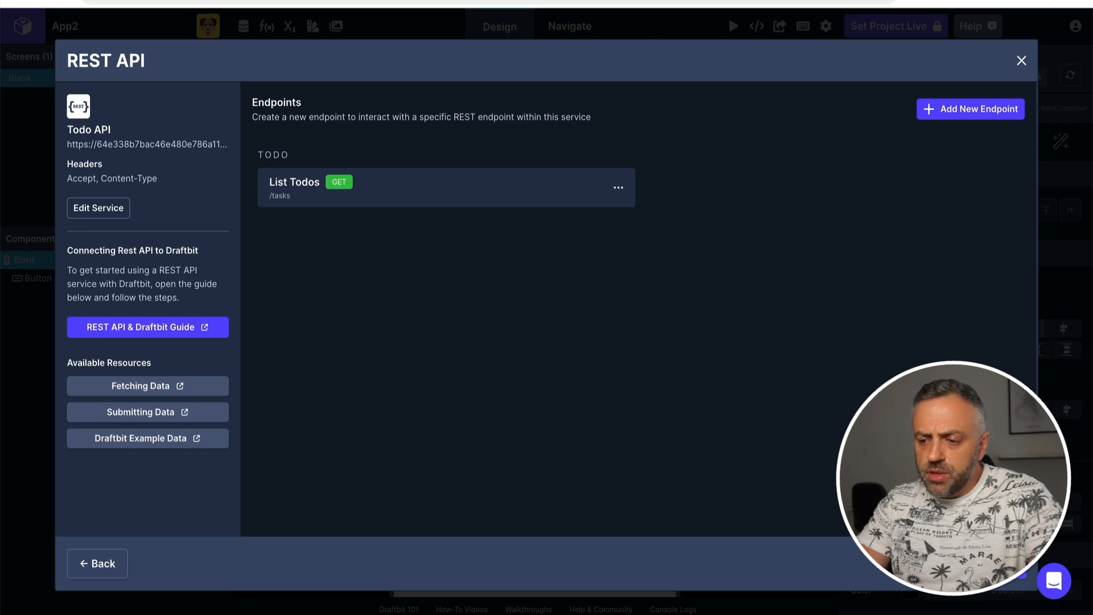
Close the REST API settings and delete the Submit button component from the Blank screen.
{"action": "left_click", "coordinate": [995, 564]}
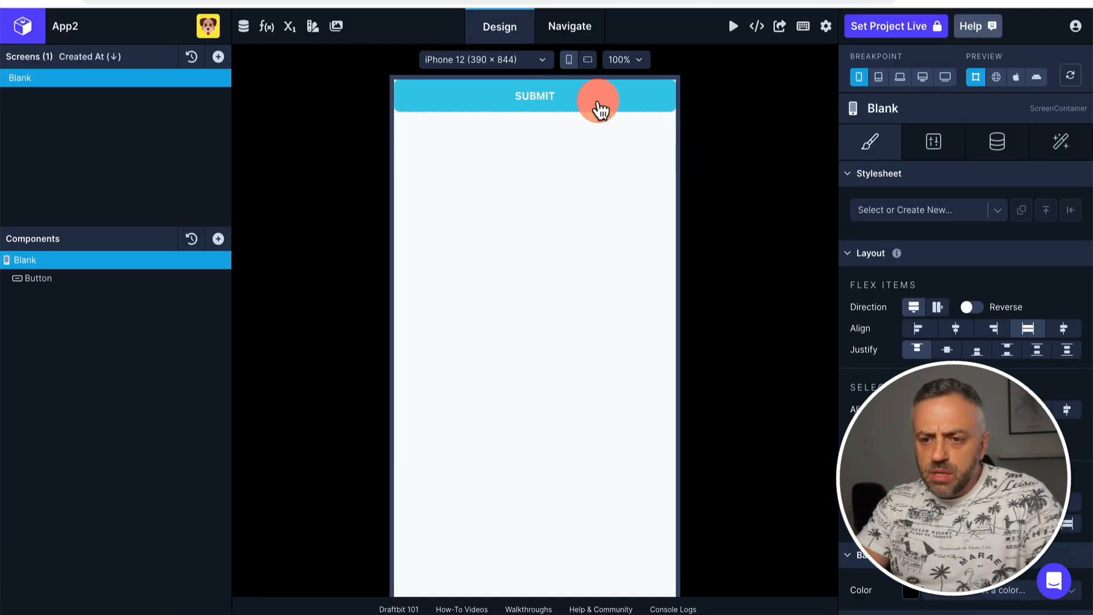
{"action": "left_click", "coordinate": [116, 279]}
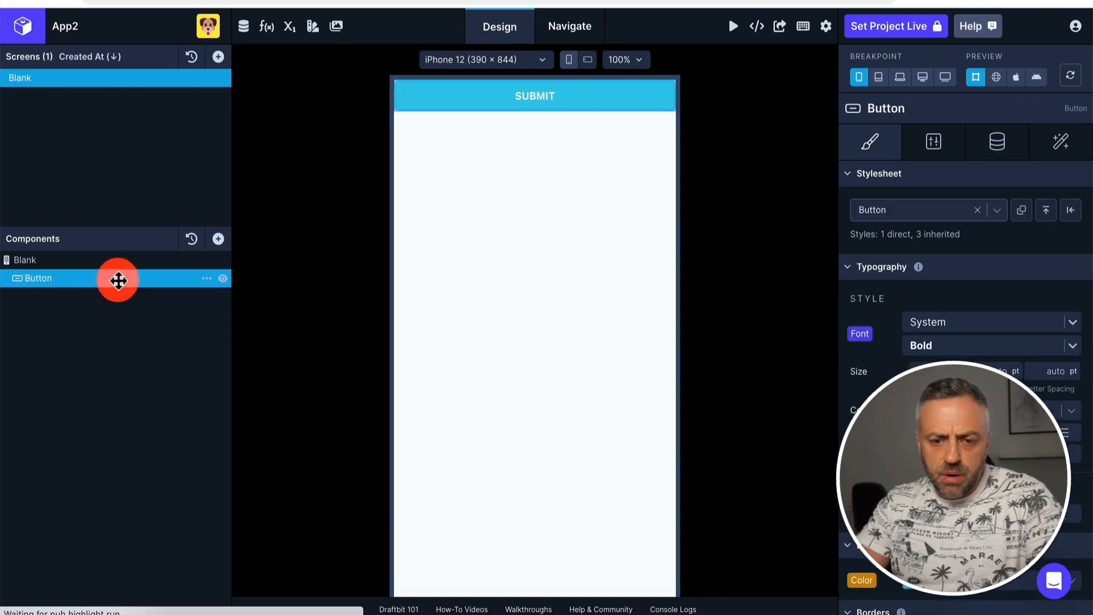
{"action": "left_click", "coordinate": [207, 278]}
{"action": "left_click", "coordinate": [237, 345]}
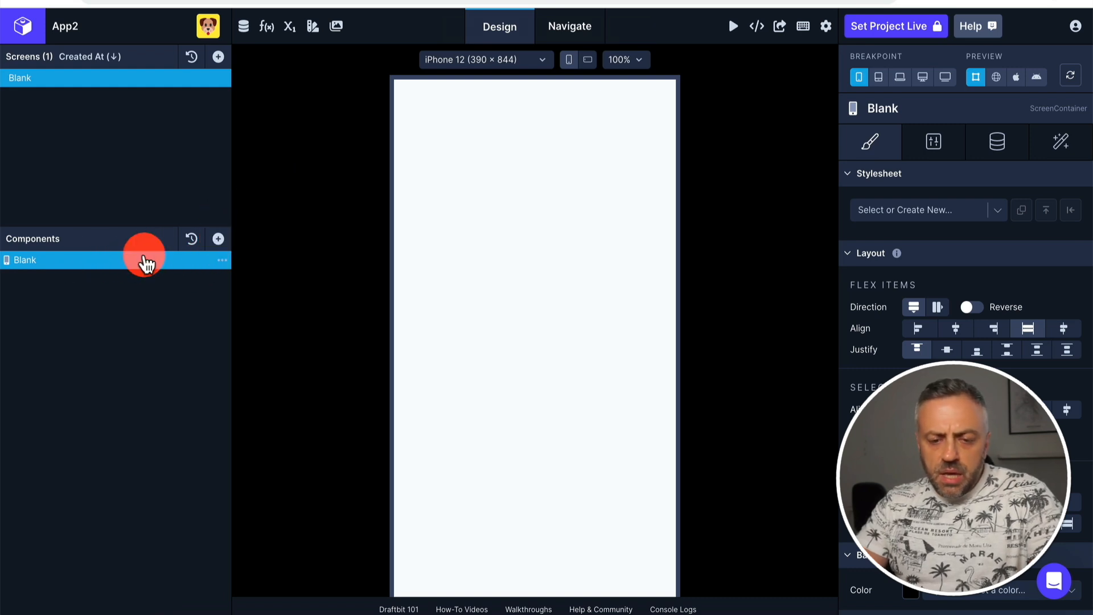
Find the List component by searching for "list" and add it to the Blank screen.
{"action": "left_click", "coordinate": [219, 241]}
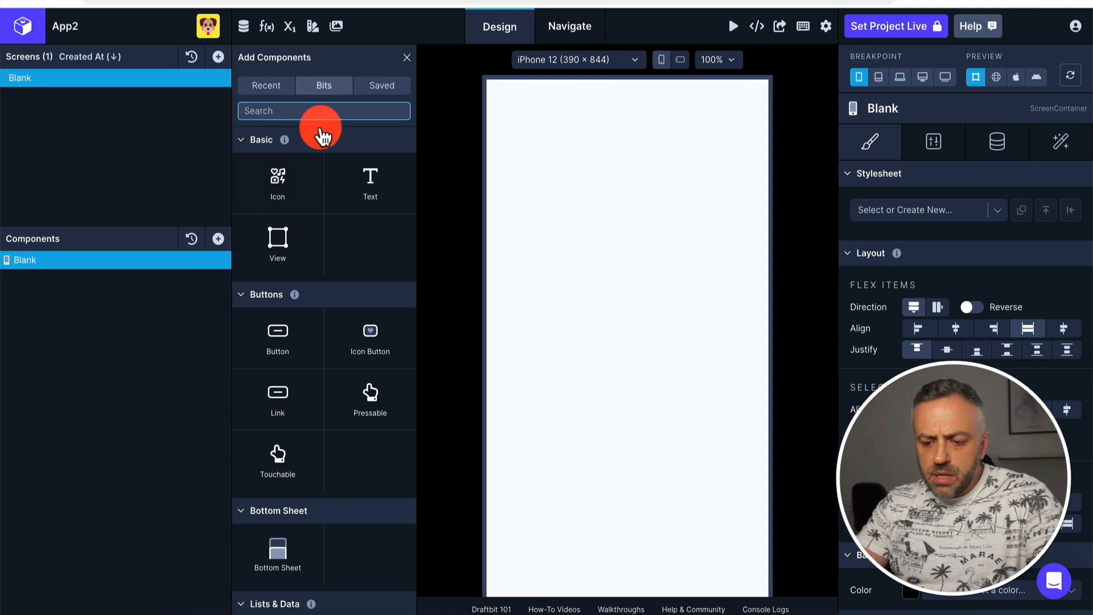
{"action": "type", "text": "list"}
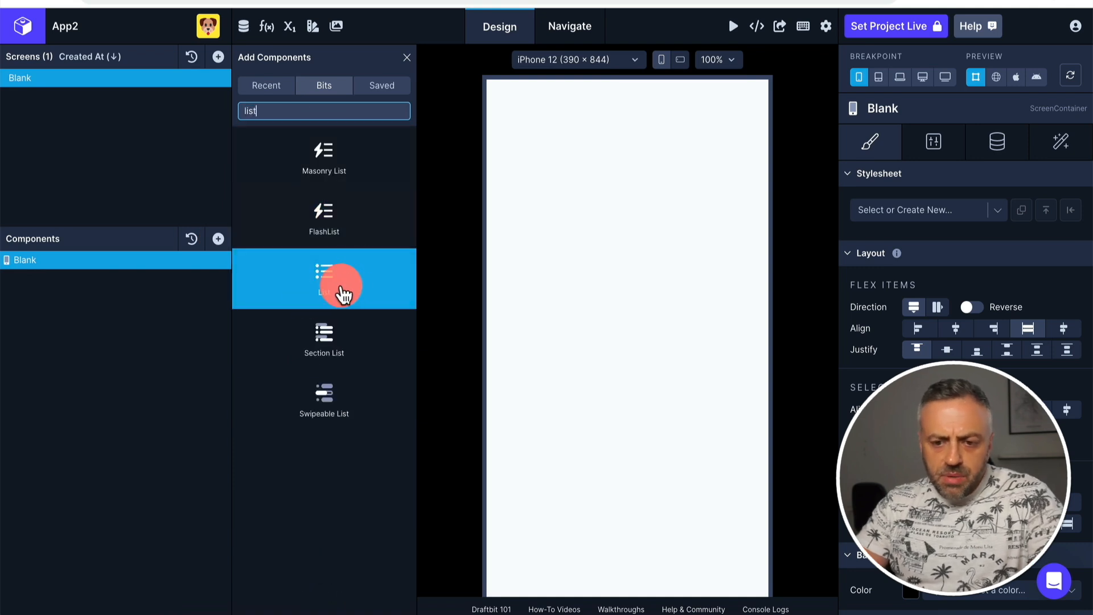
{"action": "left_click", "coordinate": [335, 279]}
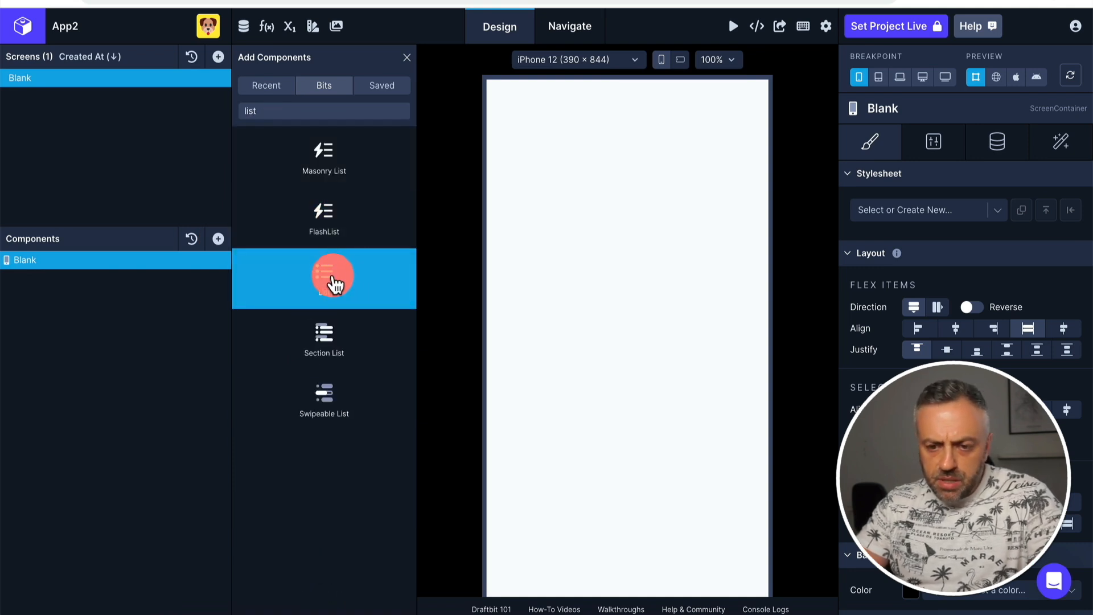
{"action": "left_click", "coordinate": [73, 279]}
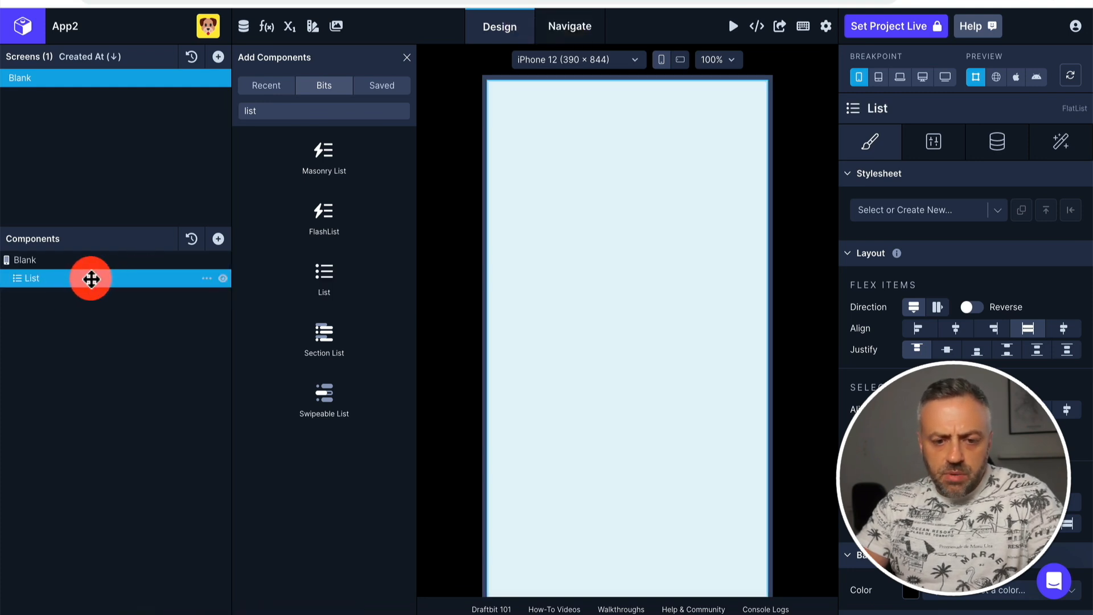
Find the Text component by searching for "text" and place it inside the List.
{"action": "left_click", "coordinate": [218, 238]}
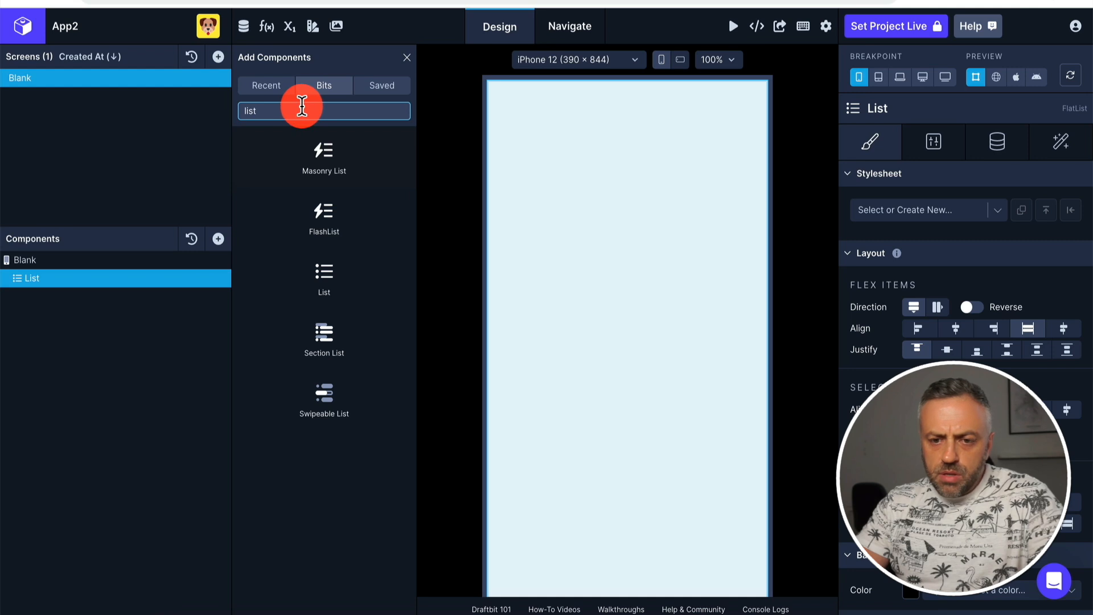
{"action": "key", "text": "BackSpace"}
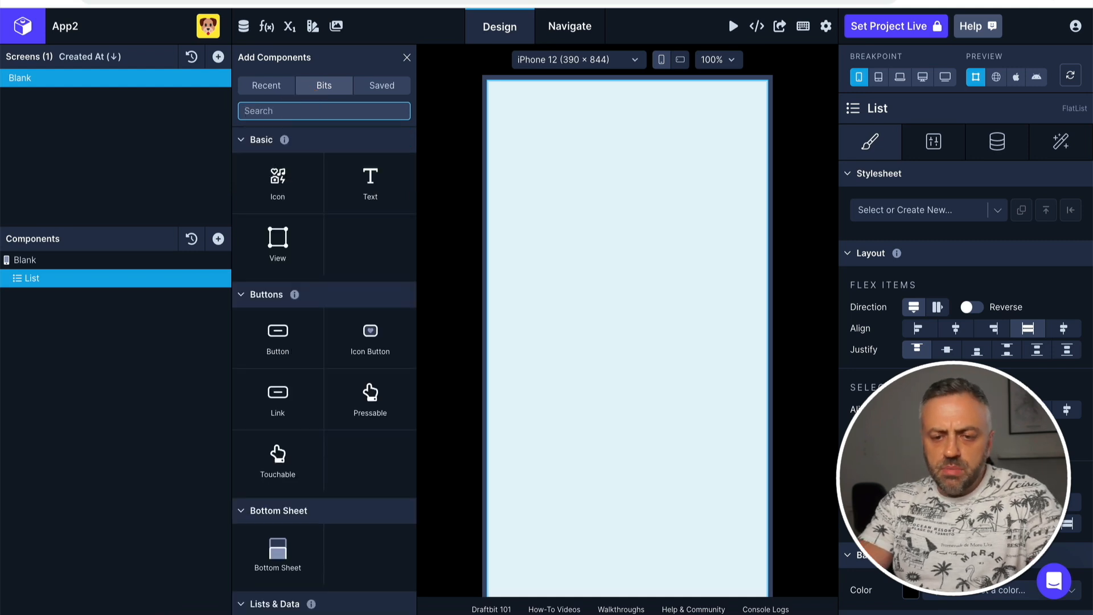
{"action": "type", "text": "text"}
{"action": "left_click", "coordinate": [325, 162]}
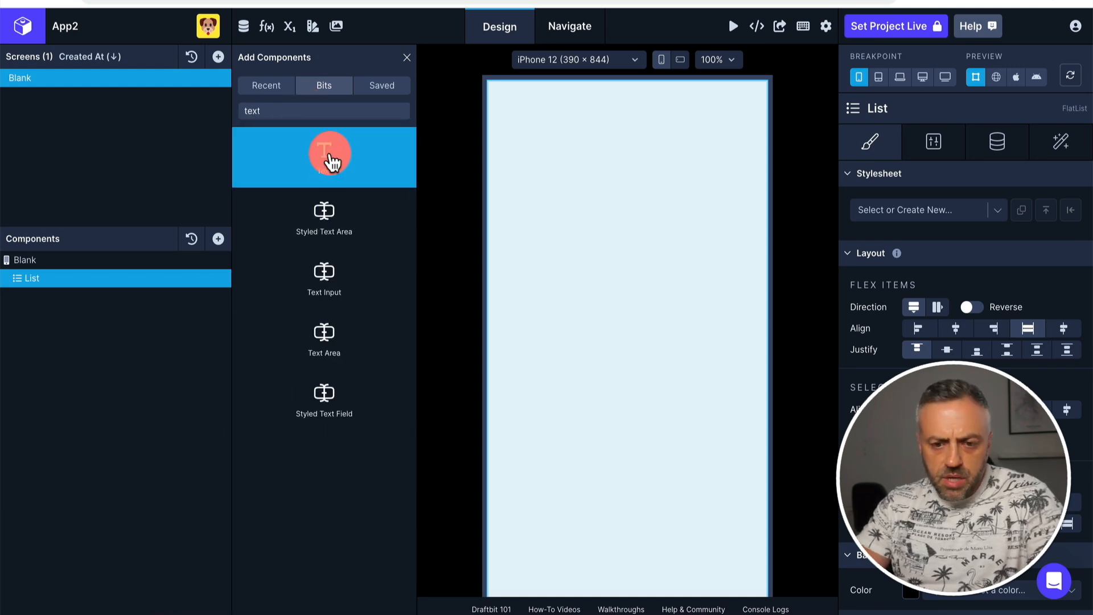
{"action": "left_click_drag", "start_coordinate": [330, 162], "coordinate": [87, 280]}
{"action": "left_click", "coordinate": [78, 297]}
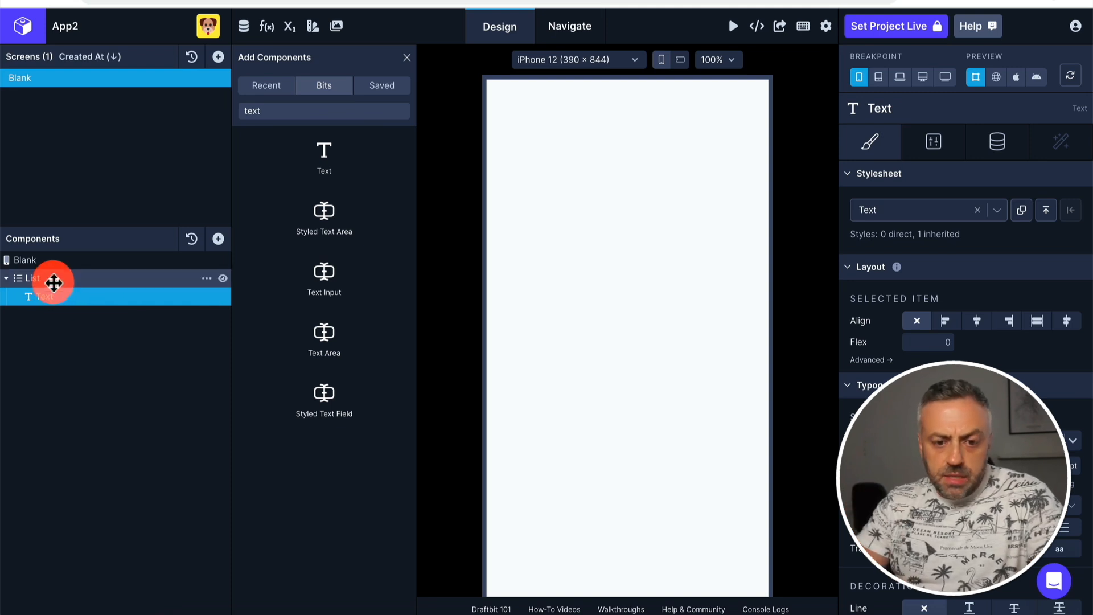
Add a Fetch component to the Blank screen so that it wraps the List and its Text.
{"action": "left_click", "coordinate": [91, 278]}
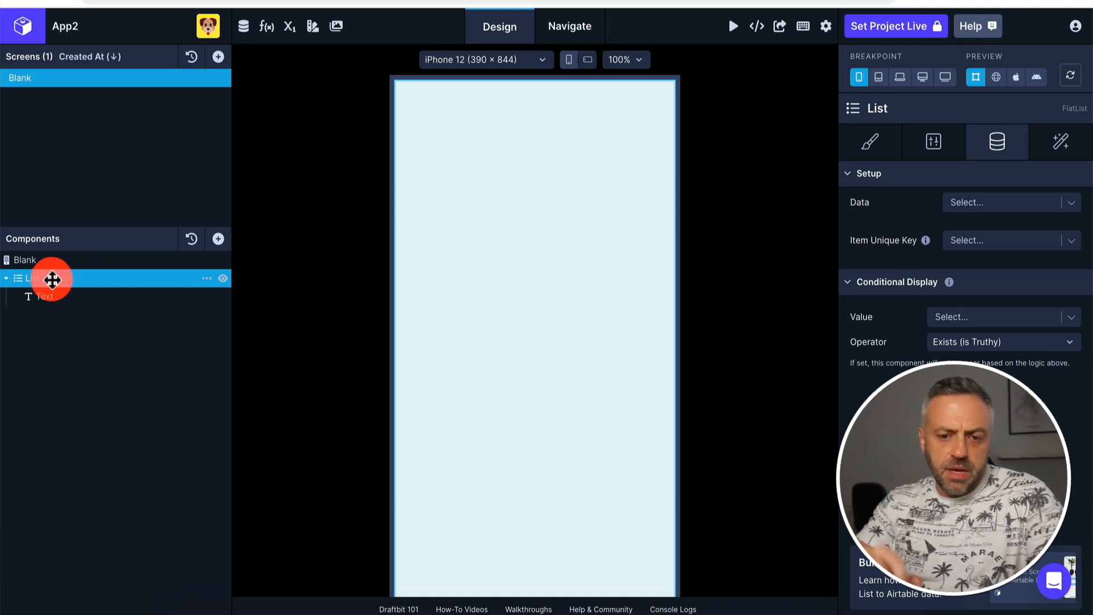
{"action": "left_click", "coordinate": [40, 261]}
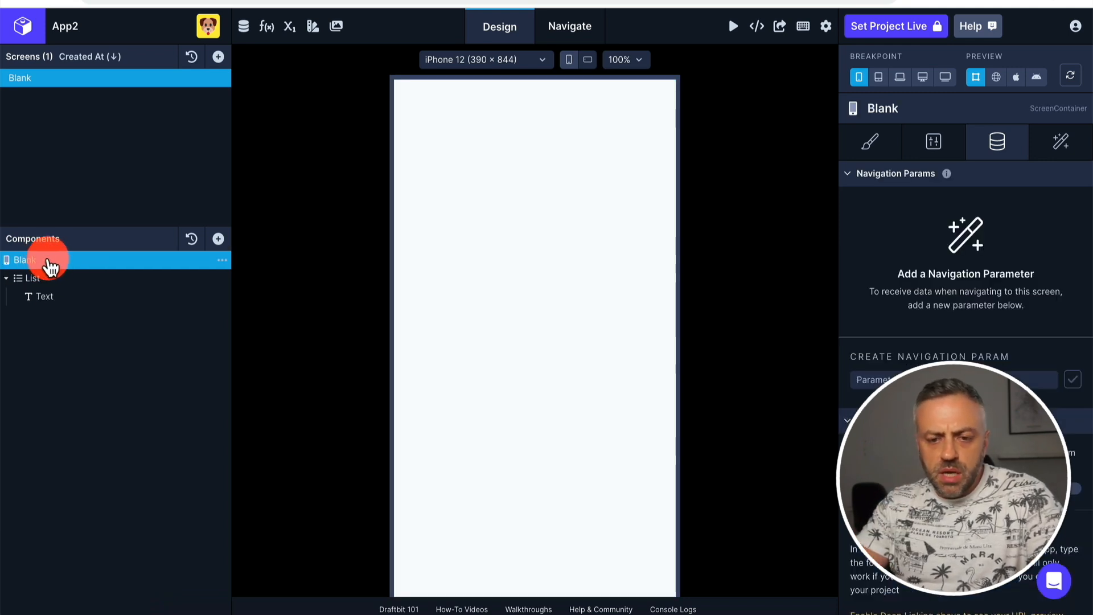
{"action": "left_click", "coordinate": [218, 239]}
{"action": "left_click", "coordinate": [330, 109]}
{"action": "type", "text": "fetch"}
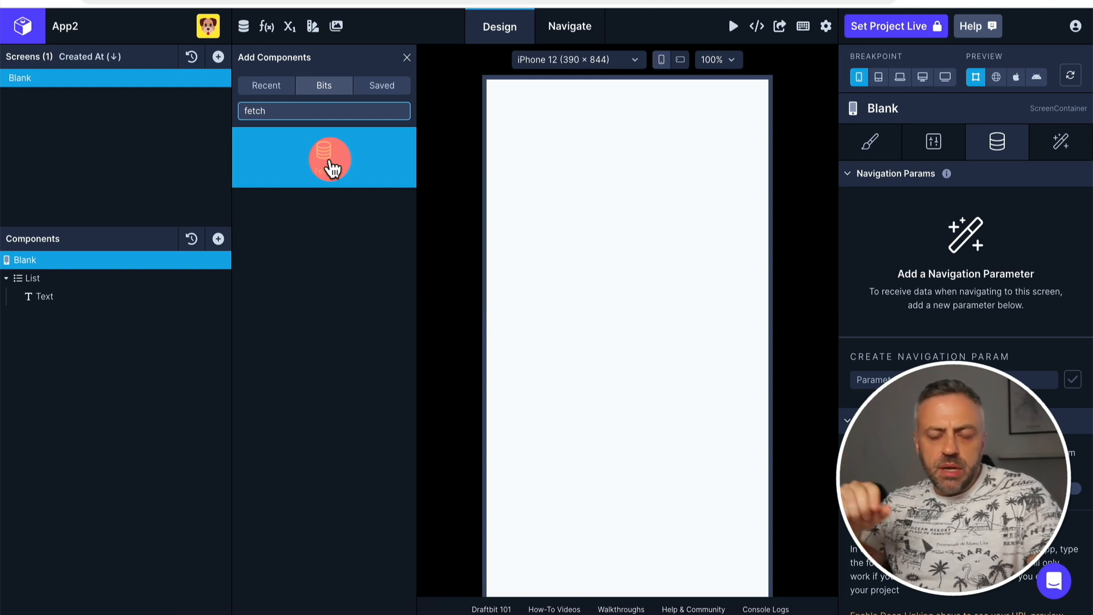
{"action": "left_click", "coordinate": [328, 155]}
{"action": "left_click_drag", "start_coordinate": [329, 163], "coordinate": [54, 276]}
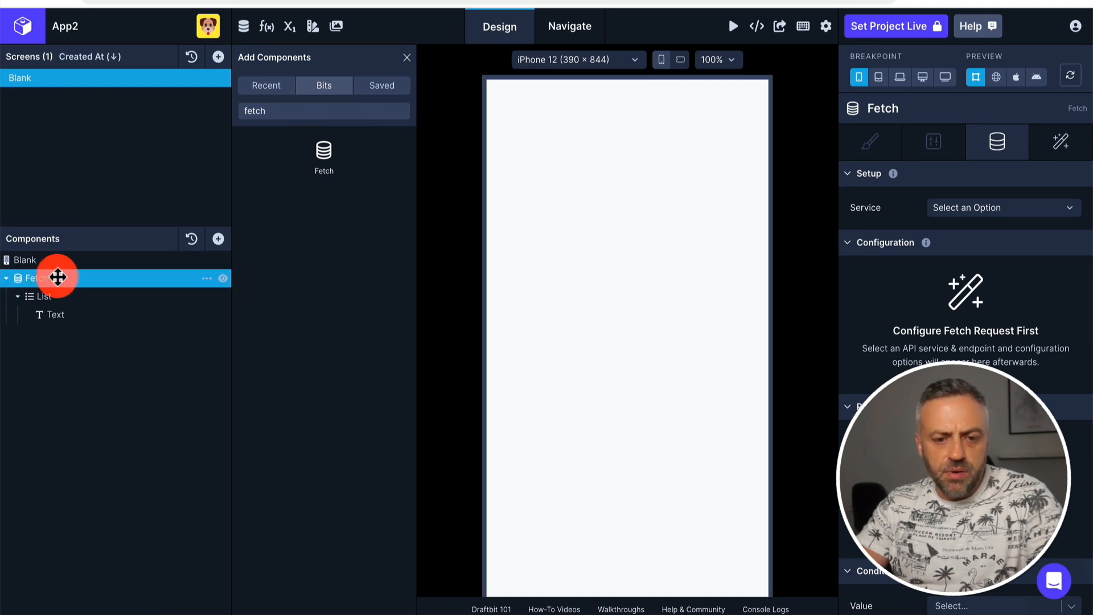
Set the Fetch component's service to Todo API (REST) with the List Todos (GET) endpoint and look through the response preview.
{"action": "left_click", "coordinate": [52, 279]}
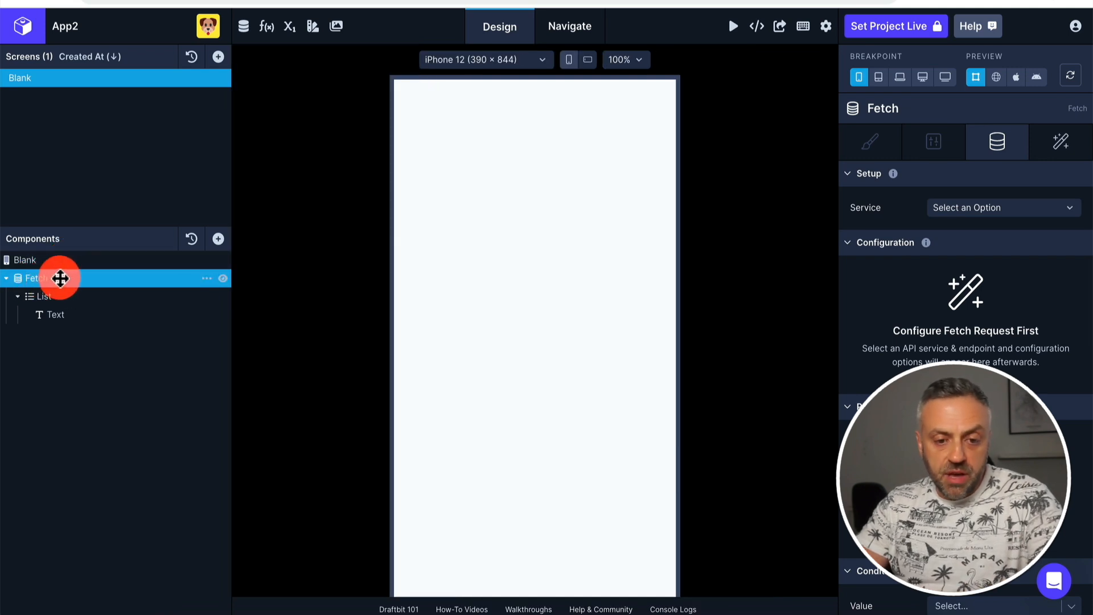
{"action": "left_click", "coordinate": [998, 208]}
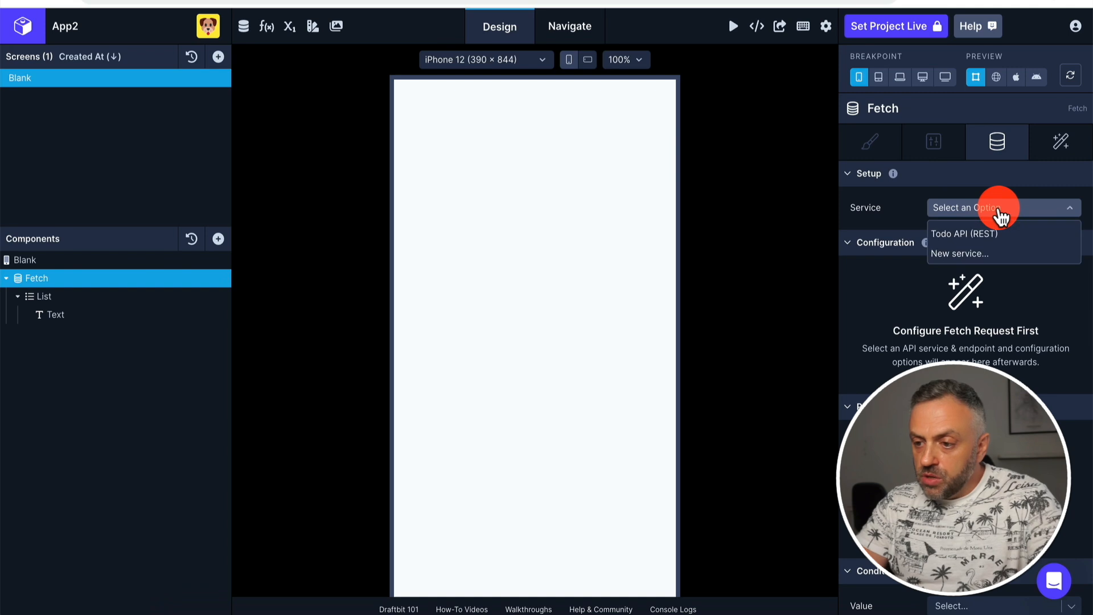
{"action": "left_click", "coordinate": [977, 234]}
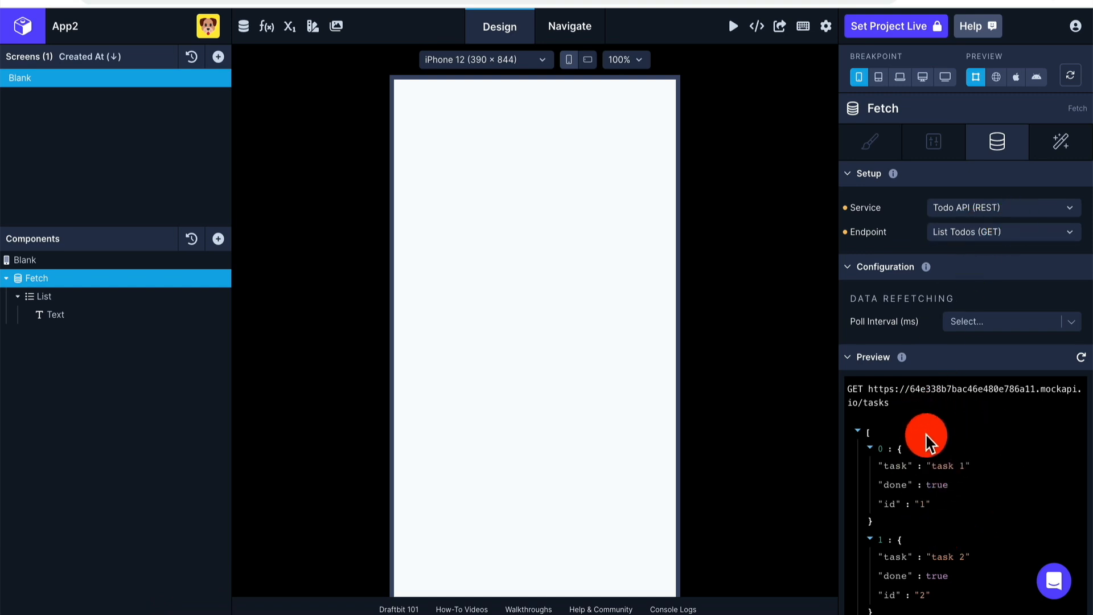
{"action": "scroll", "coordinate": [921, 494], "scroll_direction": "down", "scroll_amount": 10}
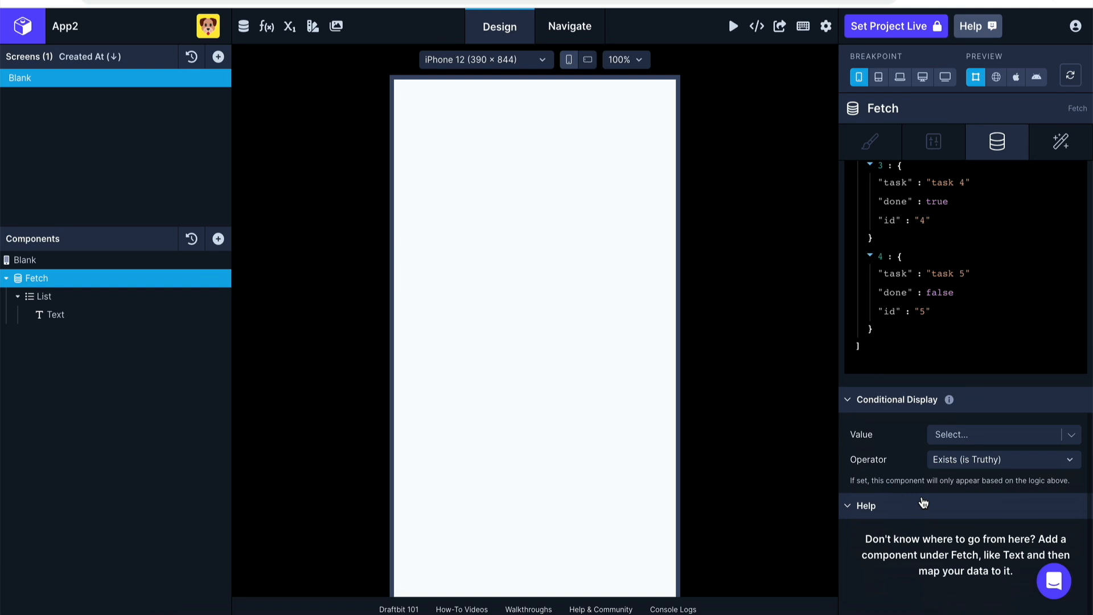
{"action": "scroll", "coordinate": [923, 502], "scroll_direction": "up", "scroll_amount": 10}
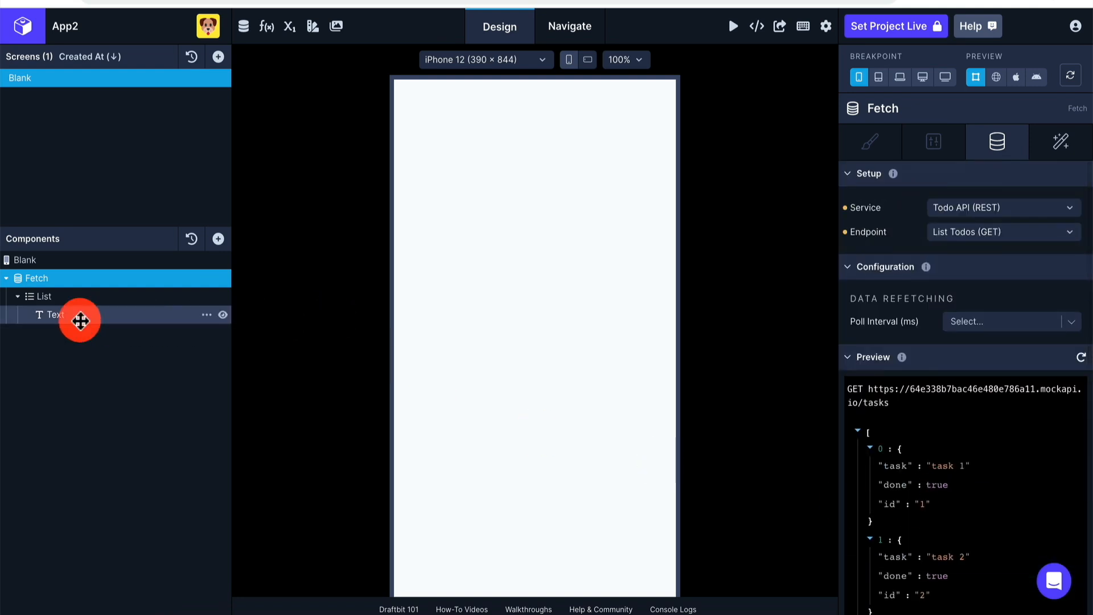
Set the List's data to the List Todos fetch's Top-level response and its item unique key to id.
{"action": "left_click", "coordinate": [67, 296]}
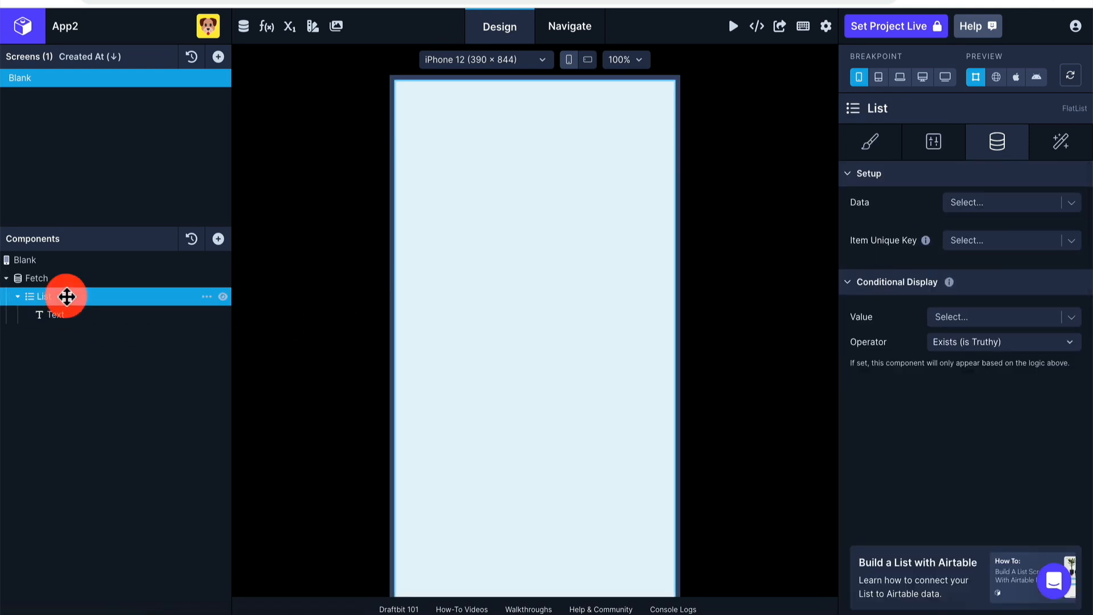
{"action": "left_click", "coordinate": [978, 203]}
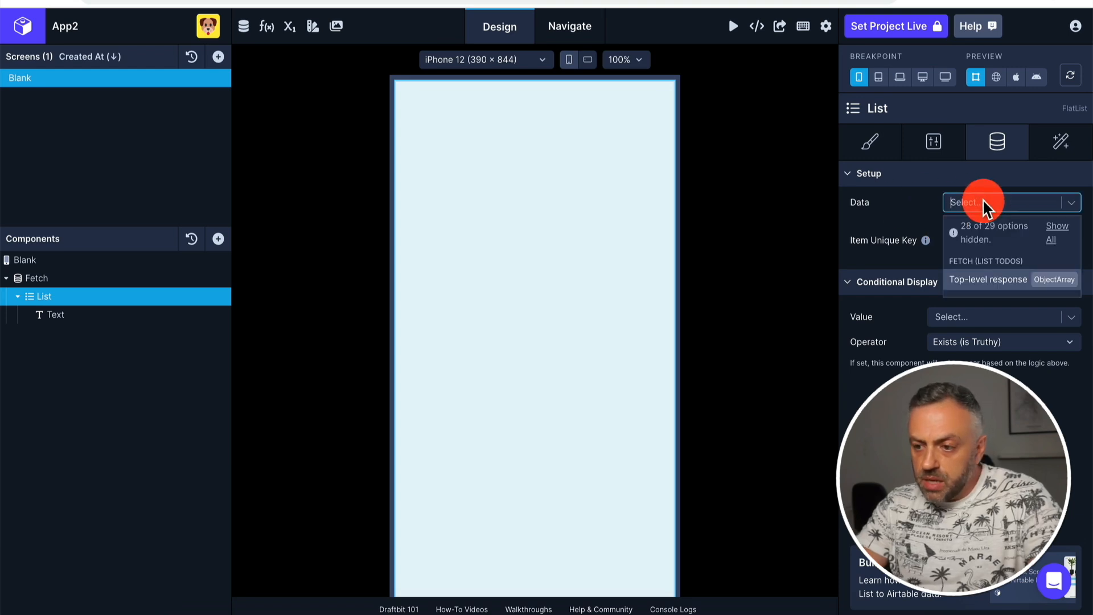
{"action": "left_click", "coordinate": [990, 279]}
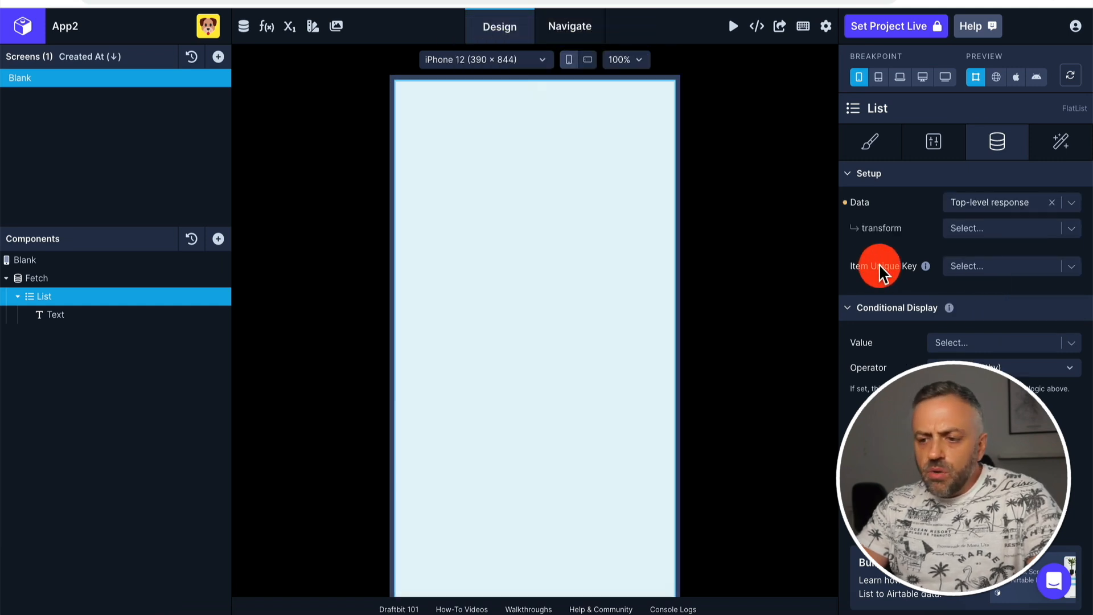
{"action": "left_click", "coordinate": [982, 268]}
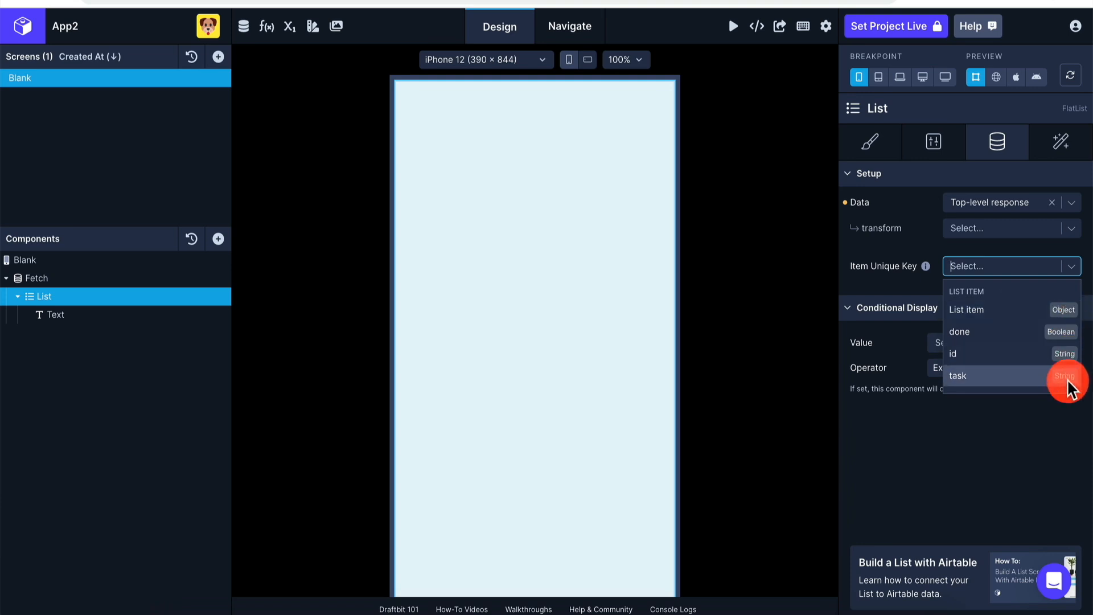
{"action": "left_click", "coordinate": [974, 352]}
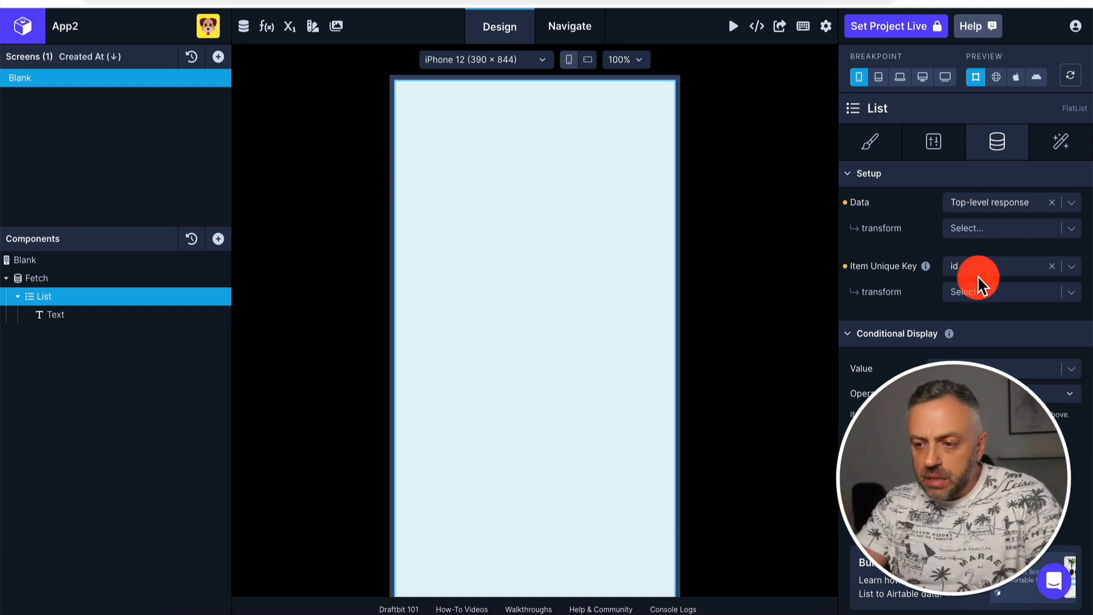
Set the Text component's input to {{task}} and map the task variable to the list item's task field.
{"action": "left_click", "coordinate": [60, 315]}
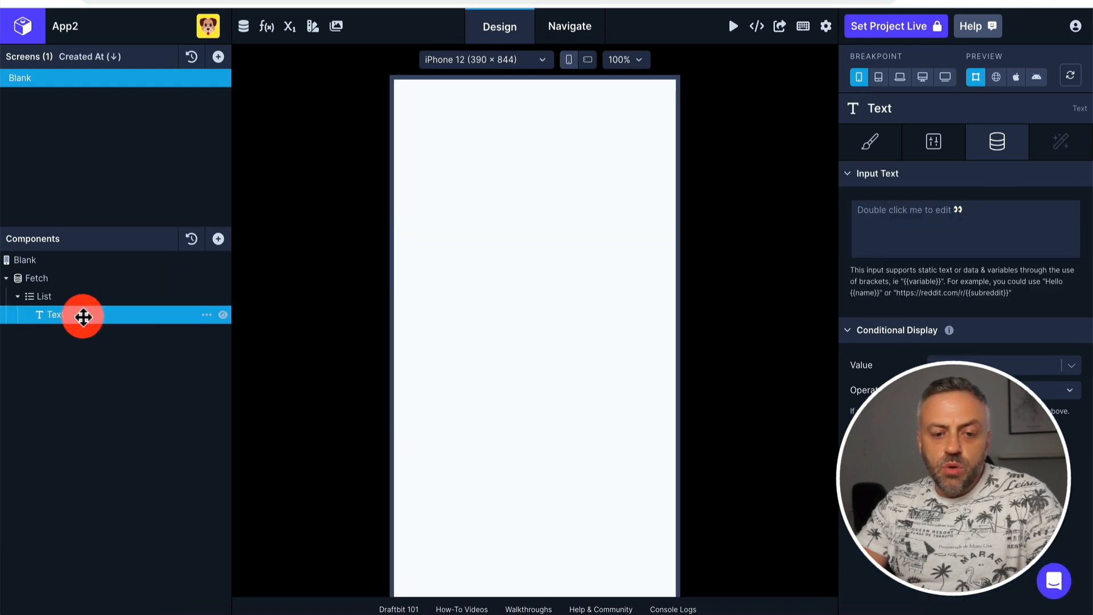
{"action": "double_click", "coordinate": [927, 232]}
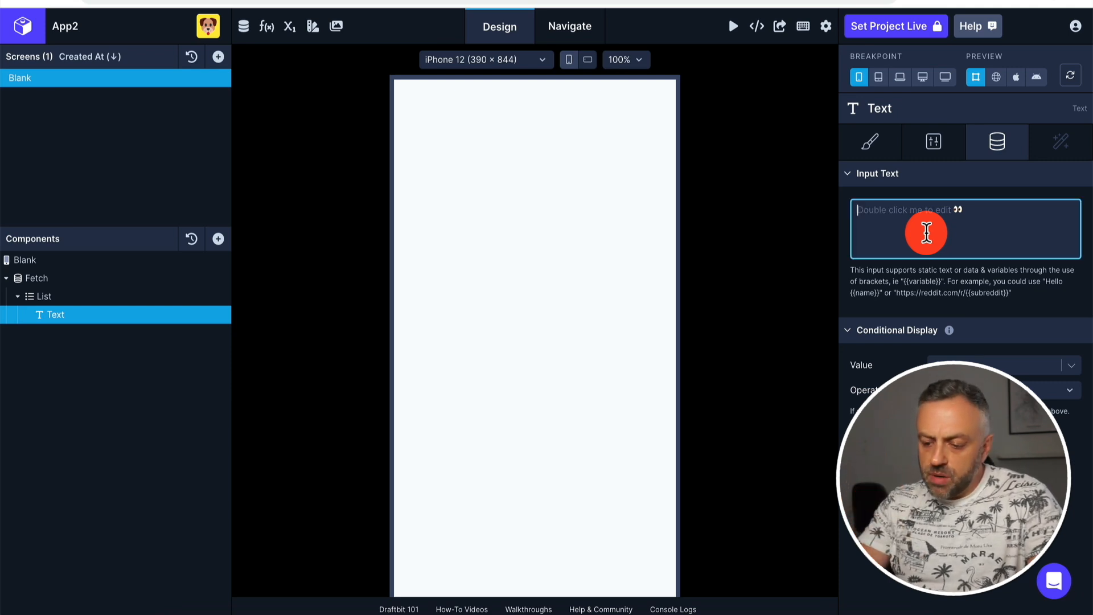
{"action": "type", "text": "{{task"}
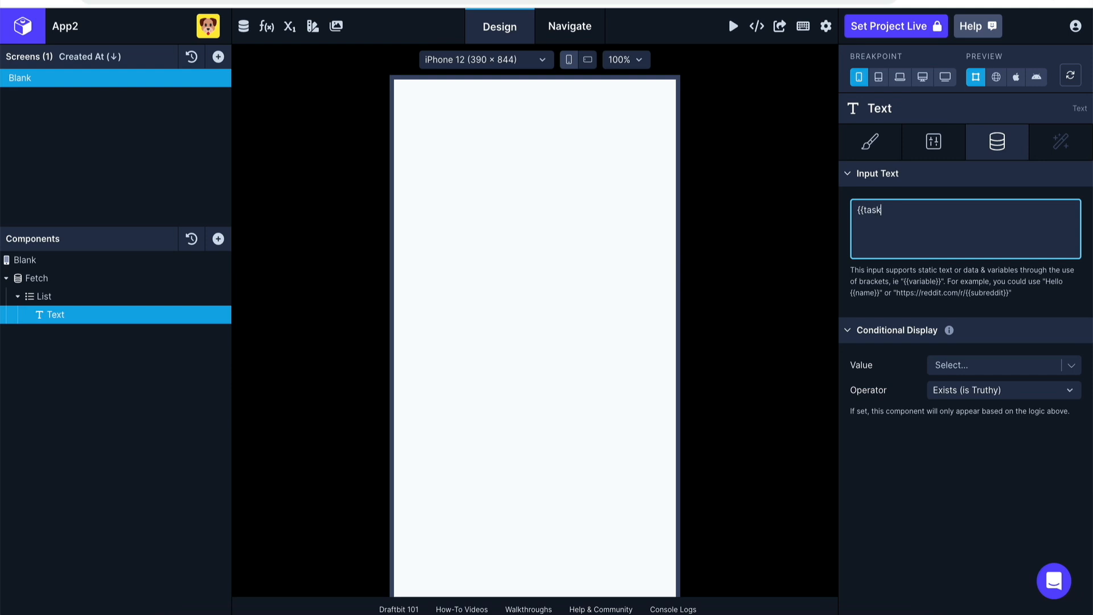
{"action": "left_click", "coordinate": [934, 449]}
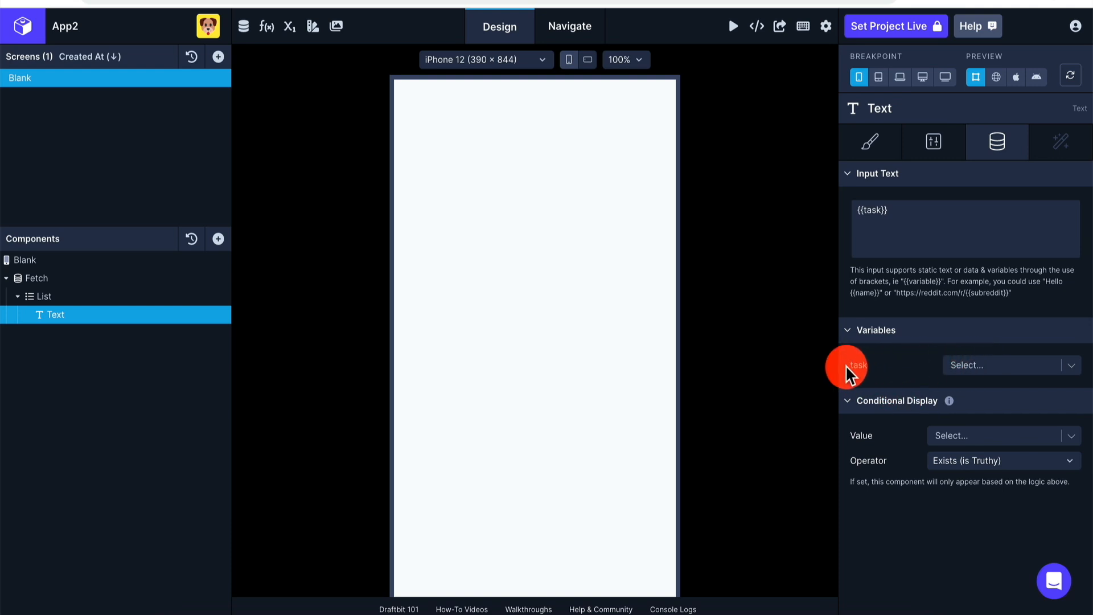
{"action": "left_click", "coordinate": [982, 364]}
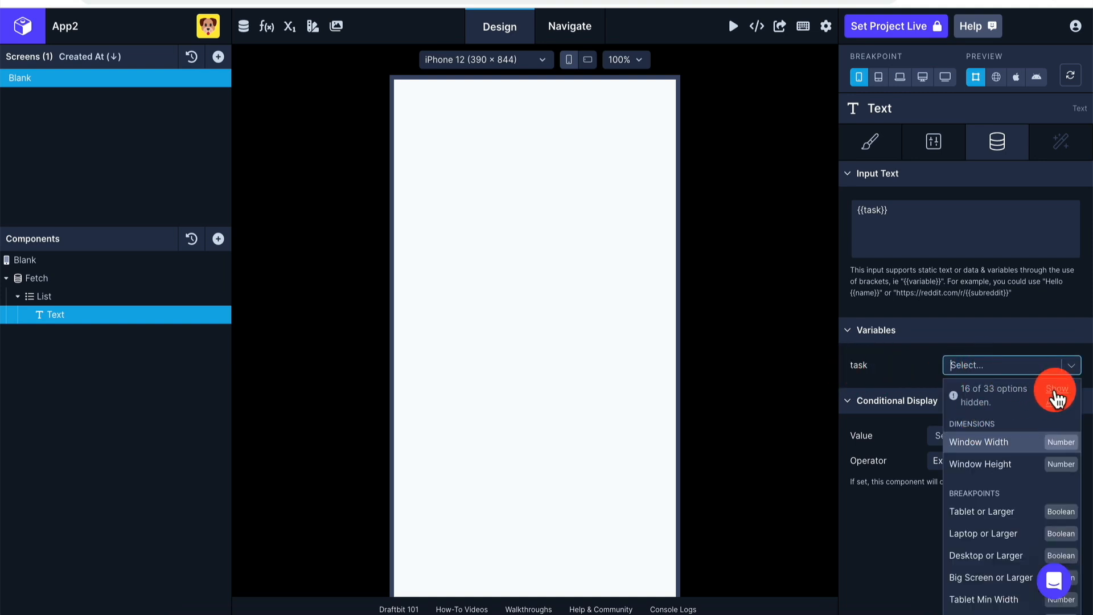
{"action": "scroll", "coordinate": [997, 460], "scroll_direction": "down", "scroll_amount": 4}
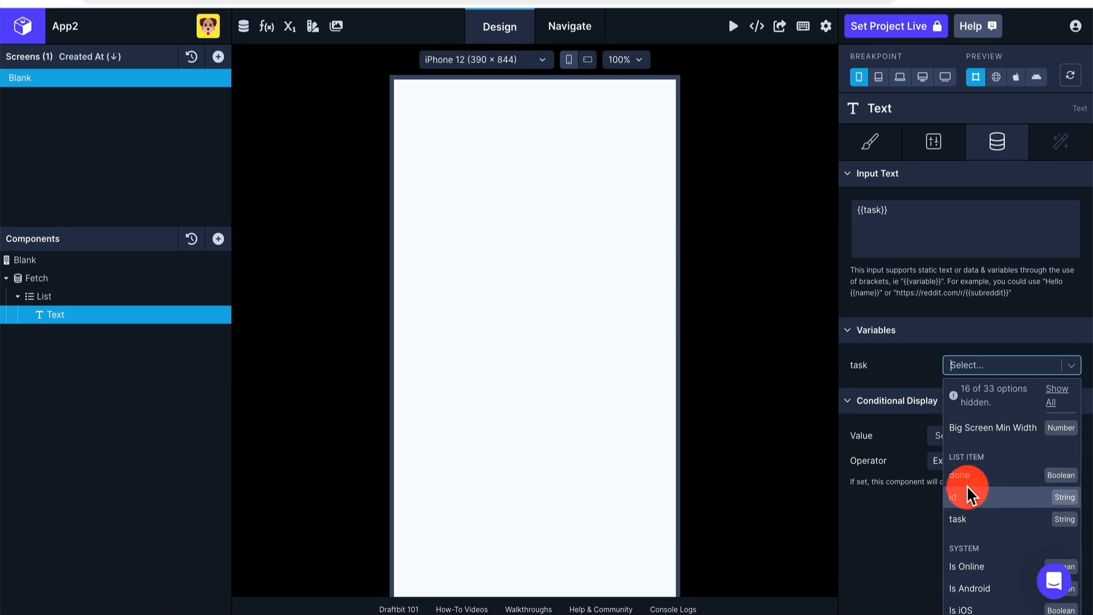
{"action": "left_click", "coordinate": [964, 516]}
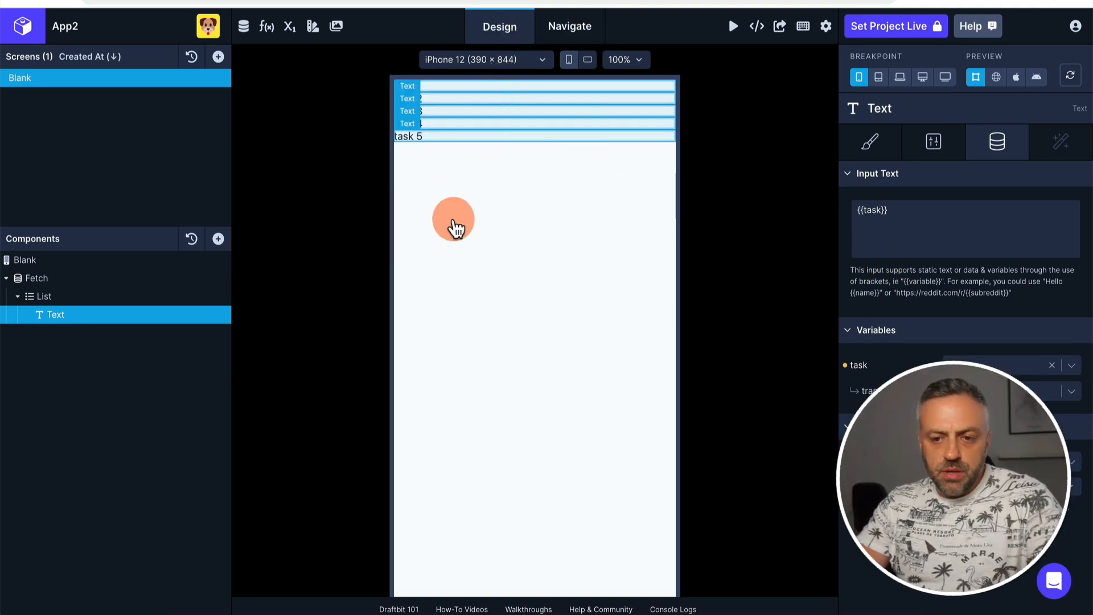
Review the data settings of the Fetch, Text and List components in turn.
{"action": "left_click", "coordinate": [88, 278]}
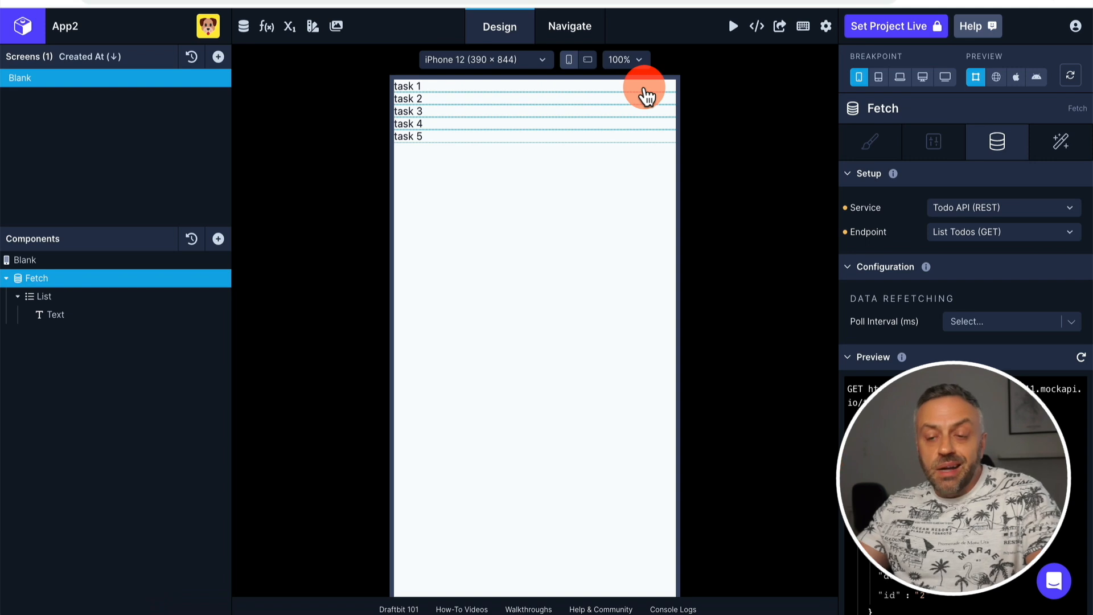
{"action": "left_click", "coordinate": [98, 314]}
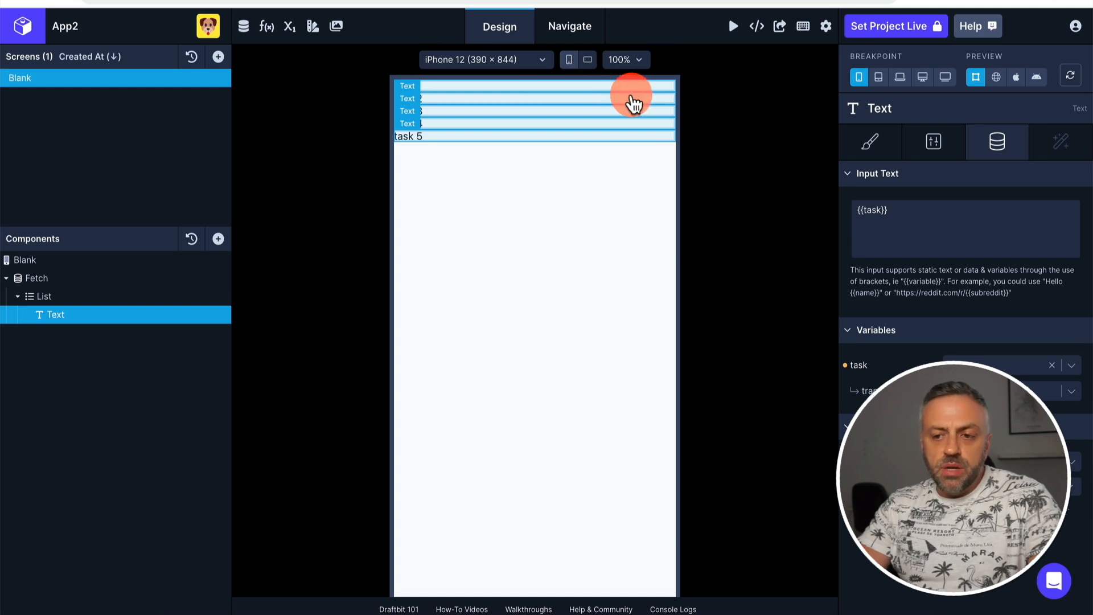
{"action": "left_click", "coordinate": [117, 297]}
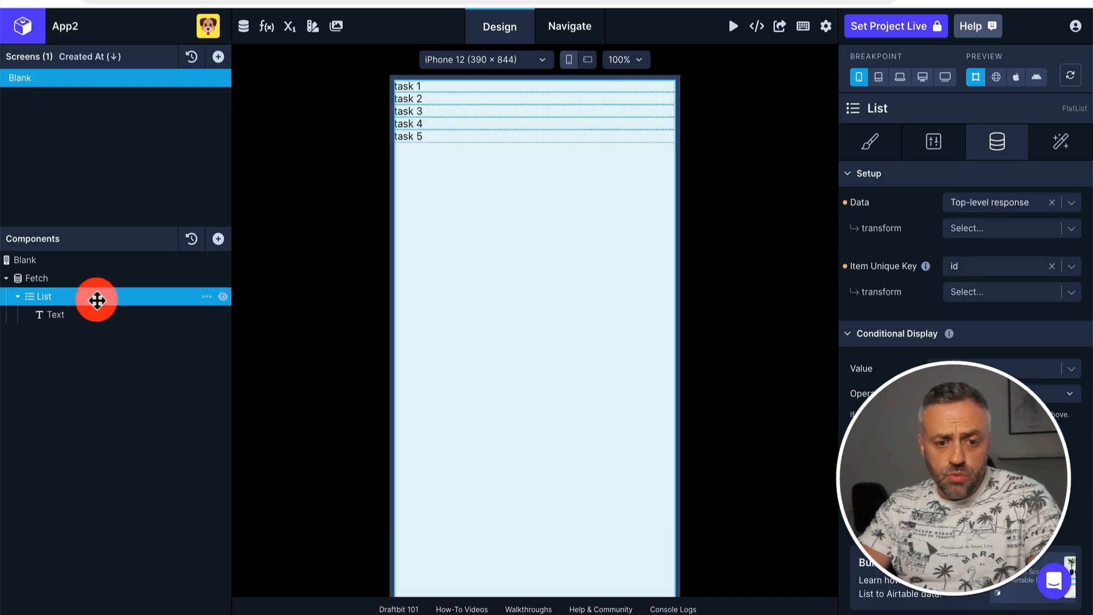
Add a Checkbox component inside the List, below the Text component.
{"action": "left_click", "coordinate": [218, 240]}
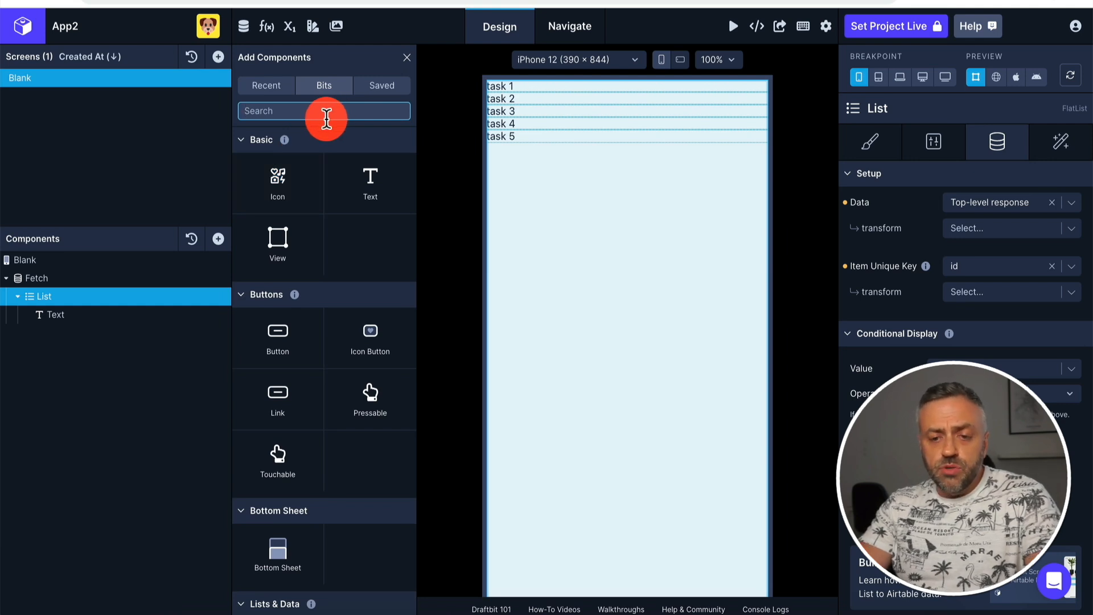
{"action": "type", "text": "check"}
{"action": "left_click", "coordinate": [333, 174]}
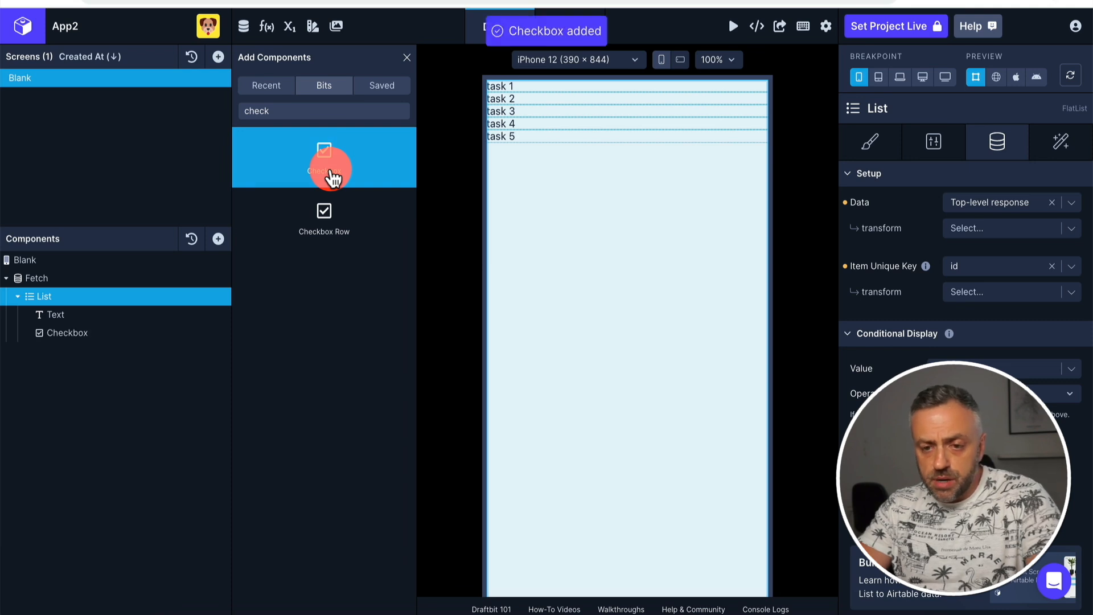
{"action": "left_click", "coordinate": [499, 107]}
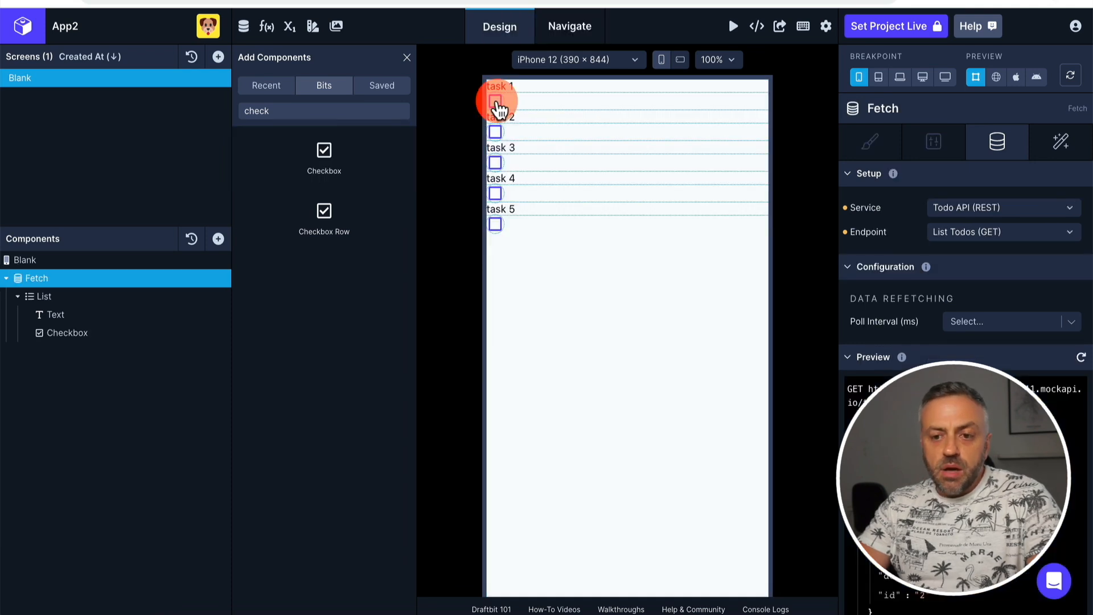
{"action": "left_click", "coordinate": [406, 59]}
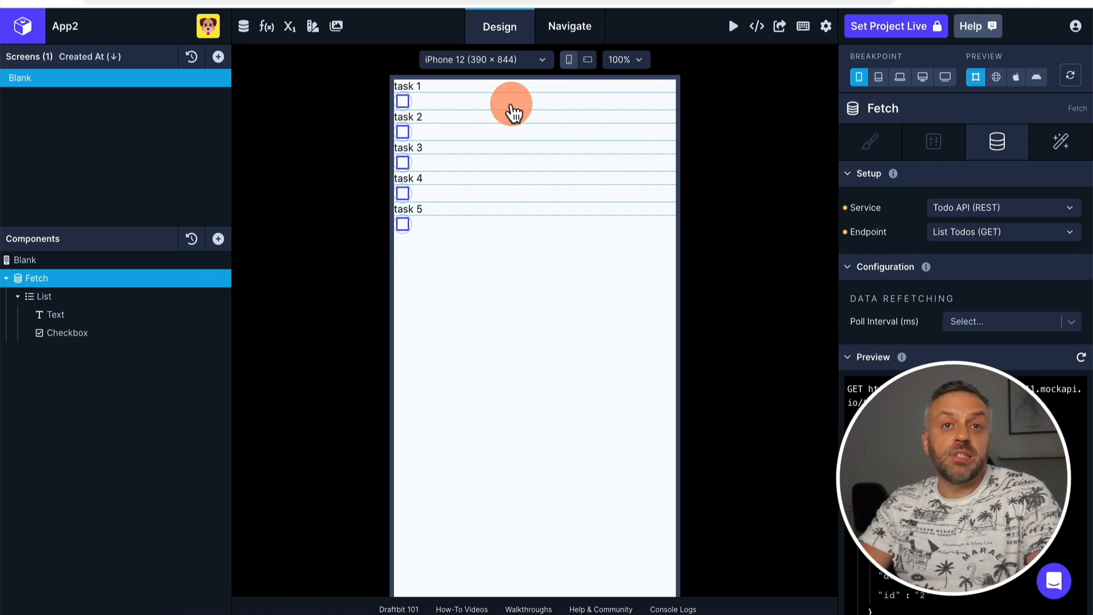
Add a plain View component inside the List, below the Checkbox.
{"action": "left_click", "coordinate": [110, 296]}
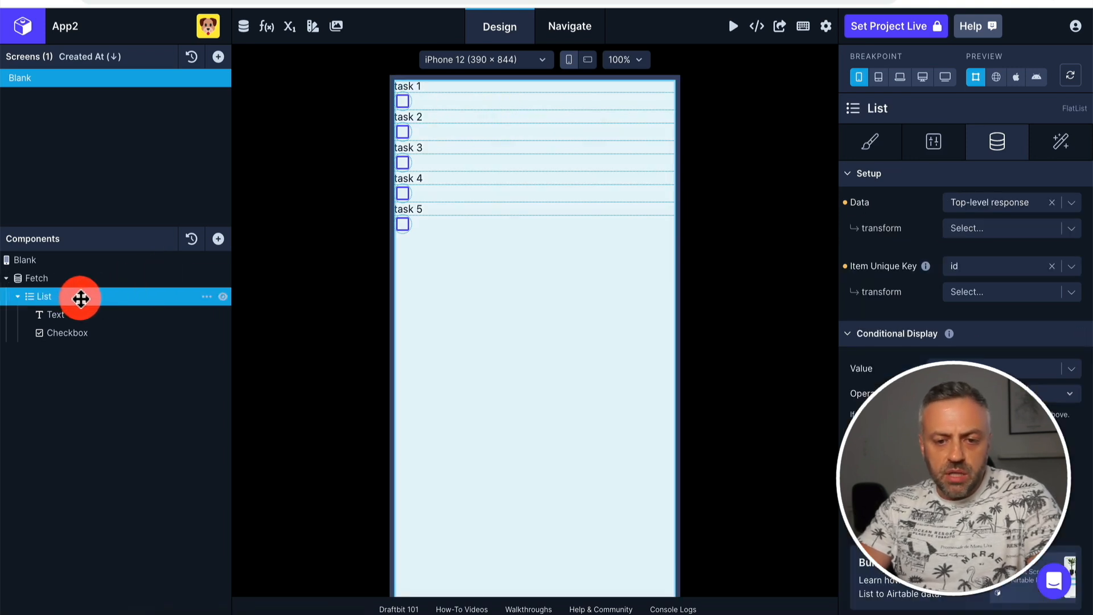
{"action": "left_click", "coordinate": [218, 238]}
{"action": "left_click", "coordinate": [323, 110]}
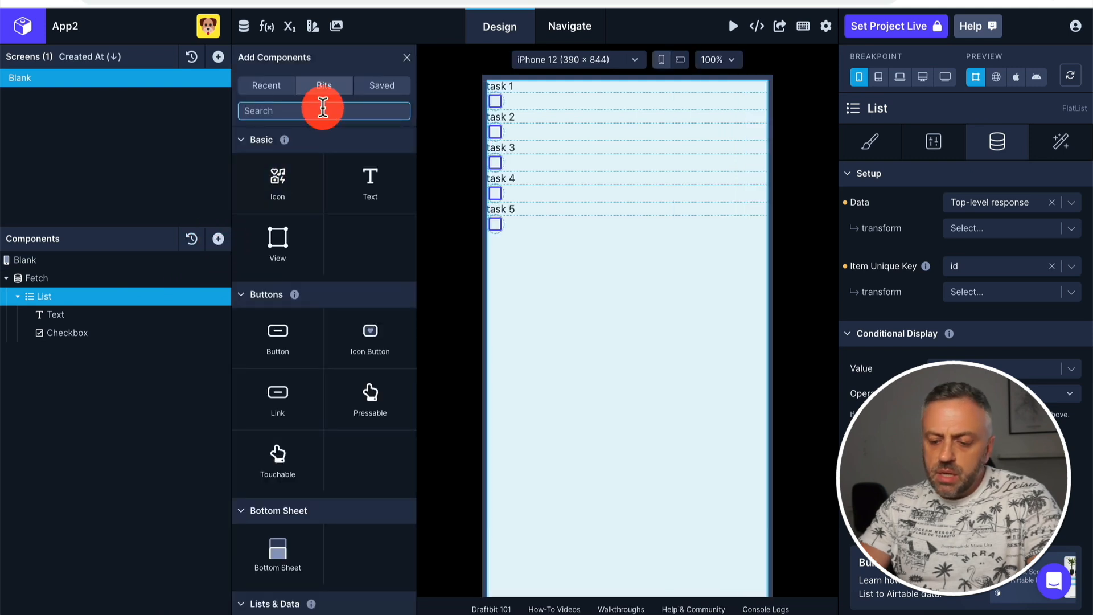
{"action": "type", "text": "view"}
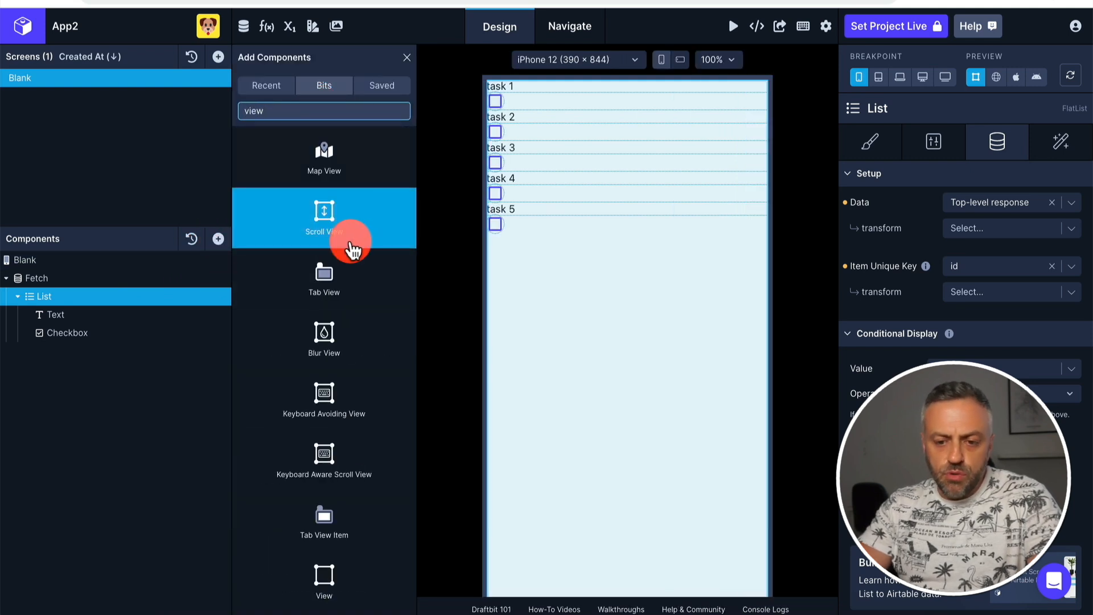
{"action": "scroll", "coordinate": [328, 353], "scroll_direction": "down", "scroll_amount": 3}
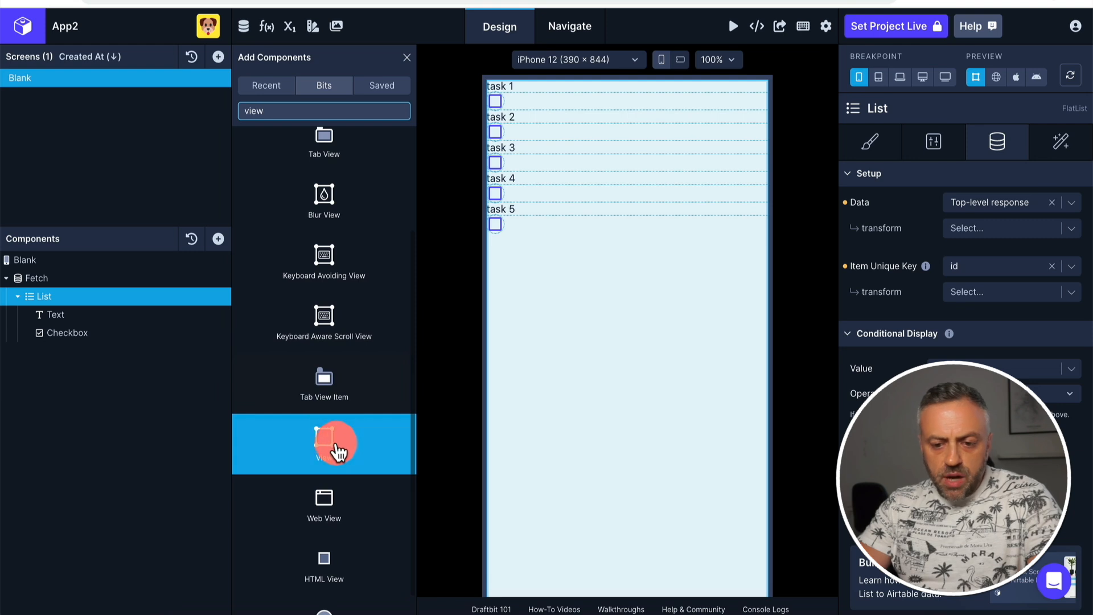
{"action": "left_click_drag", "start_coordinate": [337, 451], "coordinate": [117, 349]}
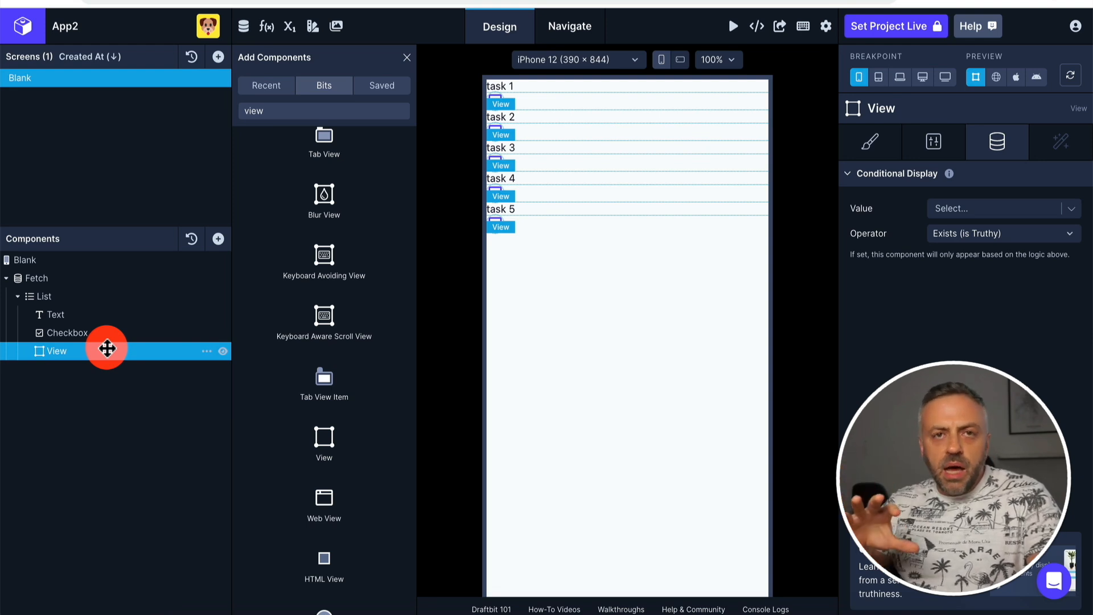
Move the View to the start of the List and nest the Text and Checkbox components inside it.
{"action": "left_click_drag", "start_coordinate": [85, 349], "coordinate": [101, 297]}
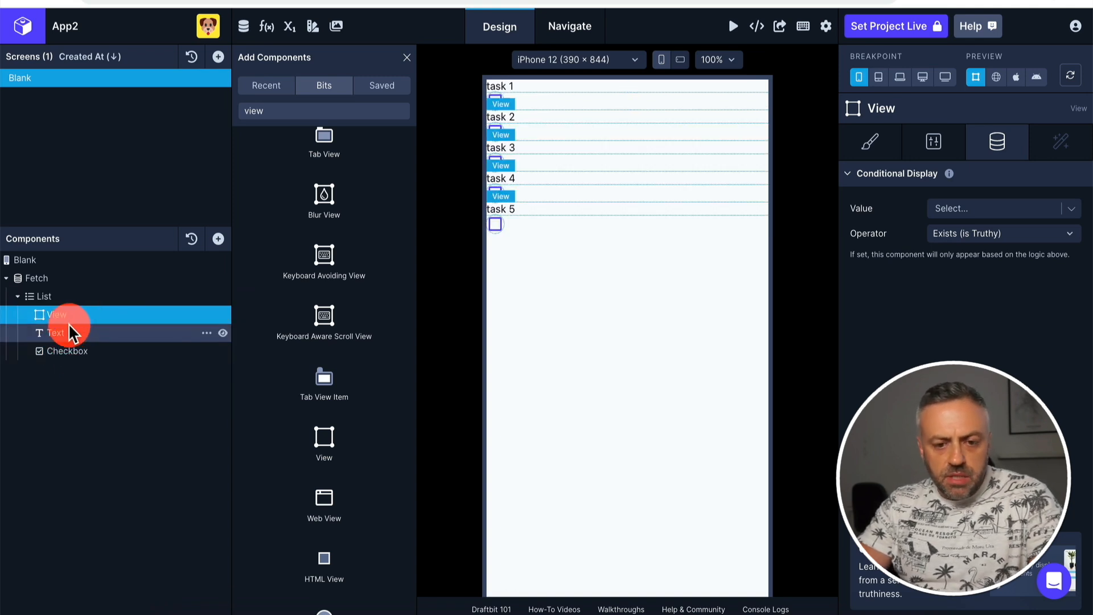
{"action": "left_click", "coordinate": [80, 337]}
{"action": "mouse_move", "coordinate": [88, 335]}
{"action": "left_mouse_down"}
{"action": "mouse_move", "coordinate": [101, 321]}
{"action": "mouse_move", "coordinate": [87, 318]}
{"action": "mouse_move", "coordinate": [92, 332]}
{"action": "mouse_move", "coordinate": [98, 319]}
{"action": "left_mouse_up"}
{"action": "left_click", "coordinate": [93, 297]}
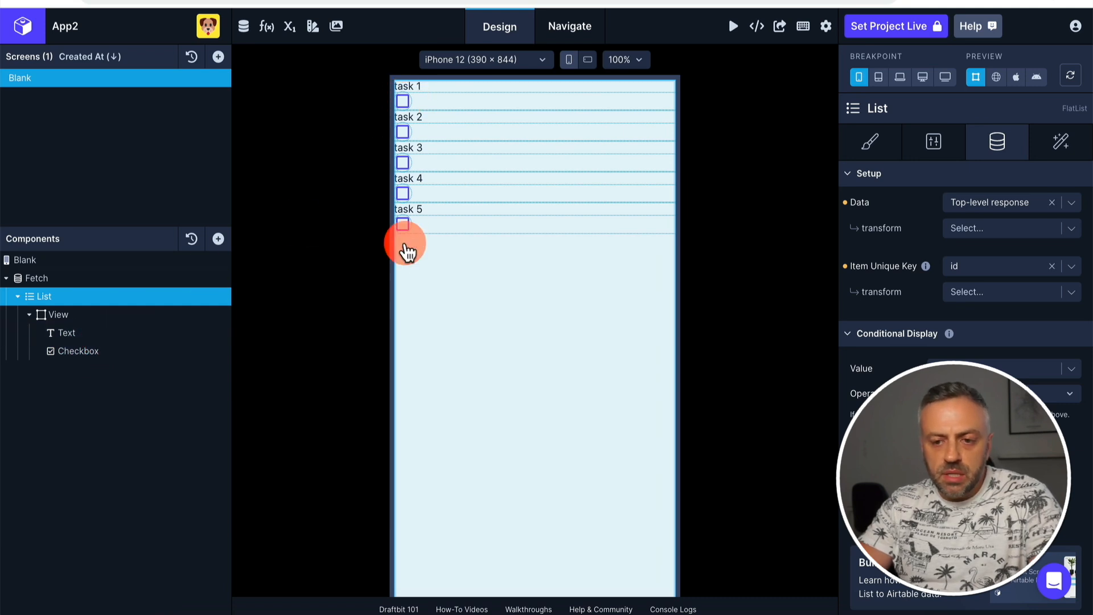
Set the View's flex direction to row so each task's Text and Checkbox sit side by side.
{"action": "left_click_drag", "start_coordinate": [102, 325], "coordinate": [77, 316]}
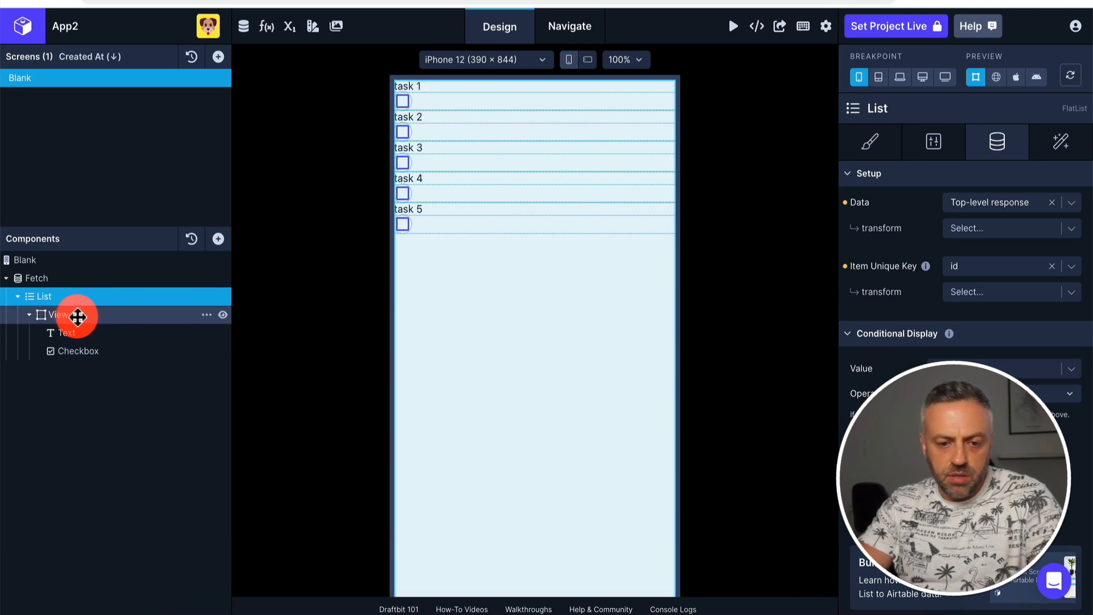
{"action": "left_click", "coordinate": [82, 316]}
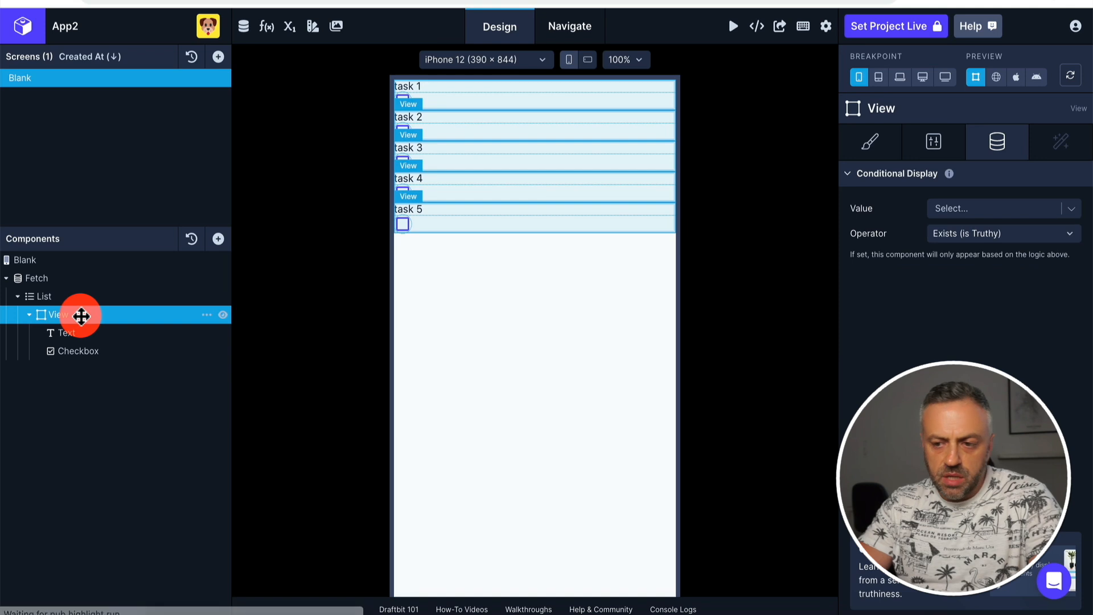
{"action": "left_click", "coordinate": [872, 148]}
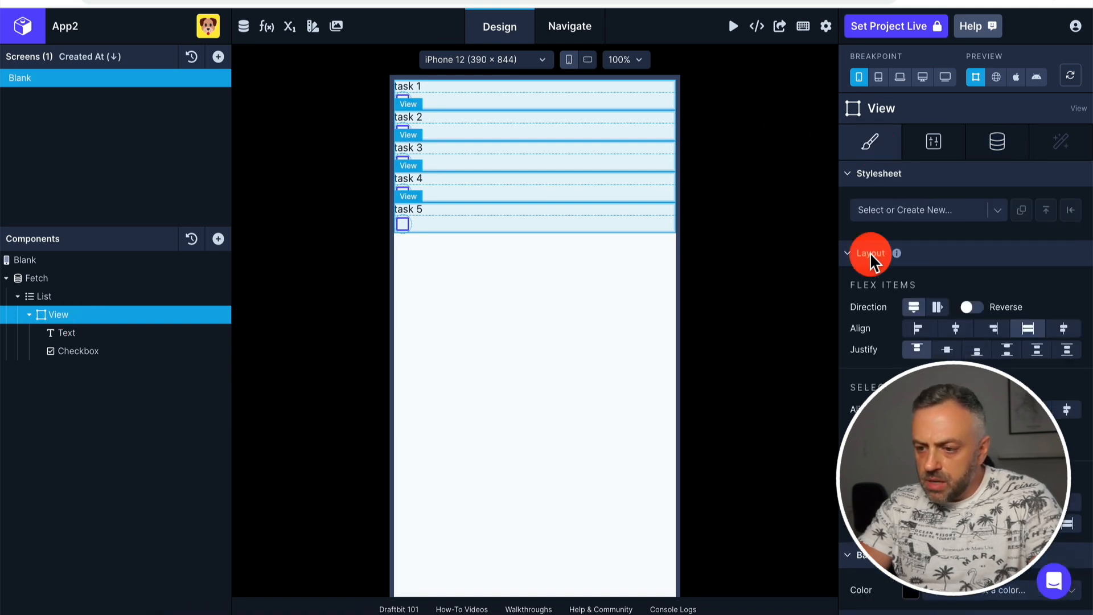
{"action": "left_click", "coordinate": [937, 310]}
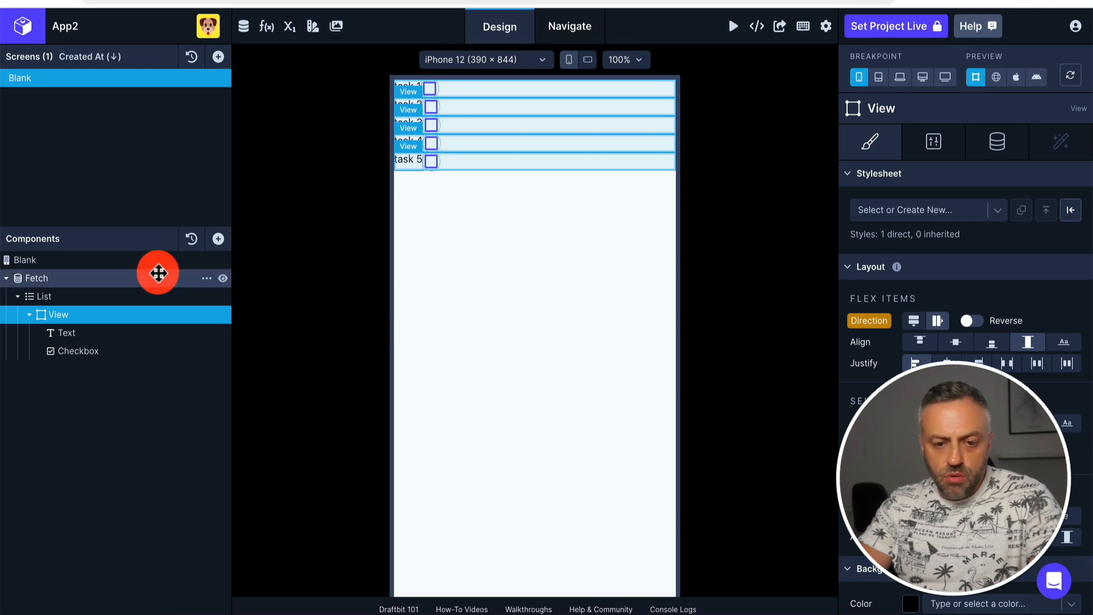
{"action": "left_click", "coordinate": [127, 277]}
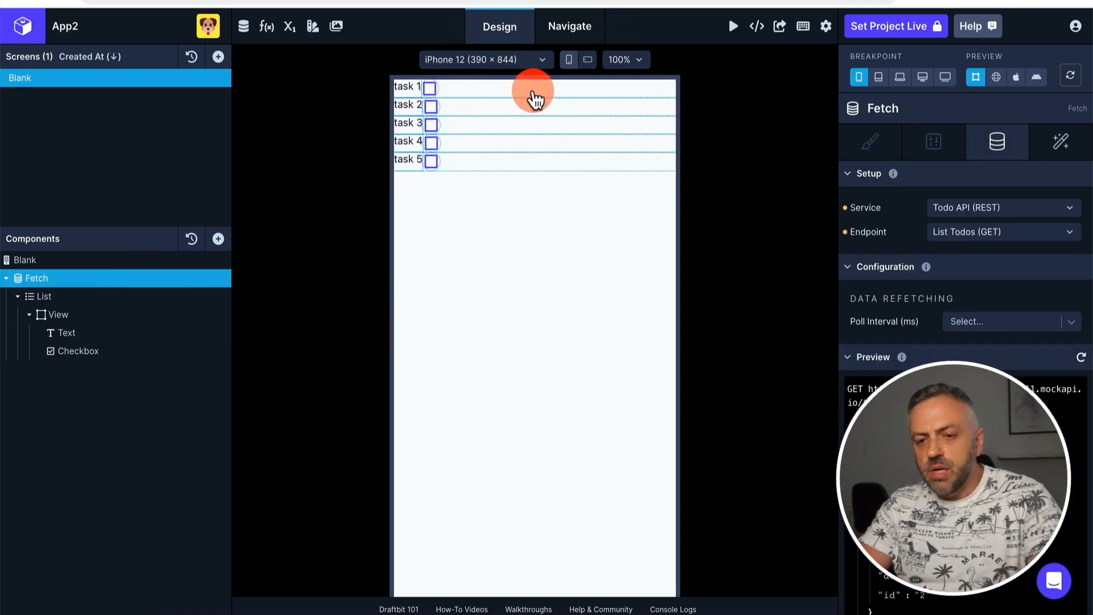
Try space-around justification on the View, settle on space-between, and check the row layout.
{"action": "left_click", "coordinate": [97, 314]}
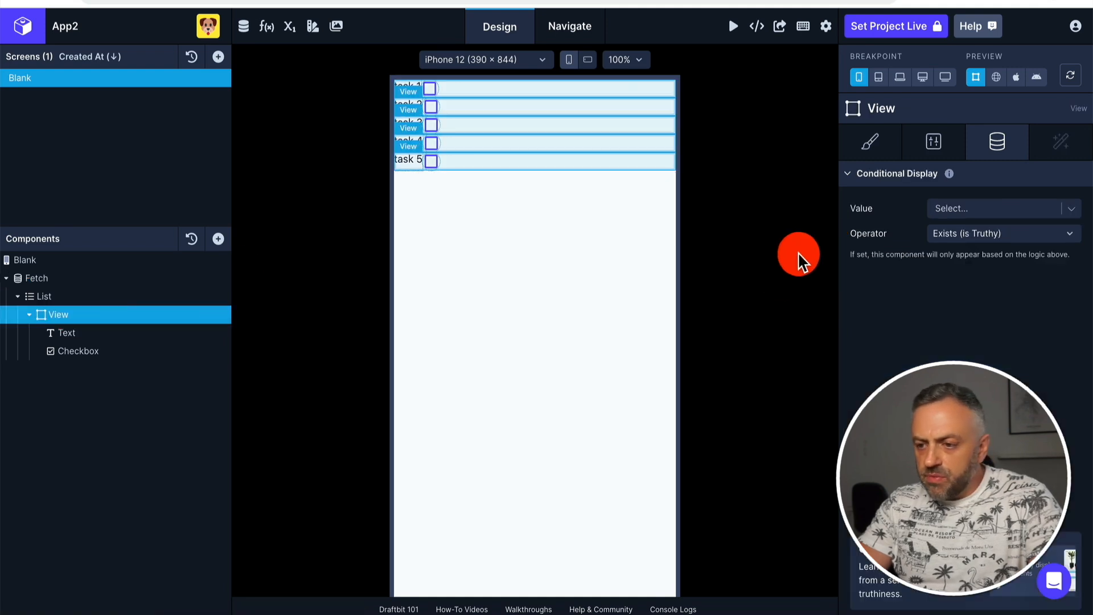
{"action": "left_click", "coordinate": [877, 149]}
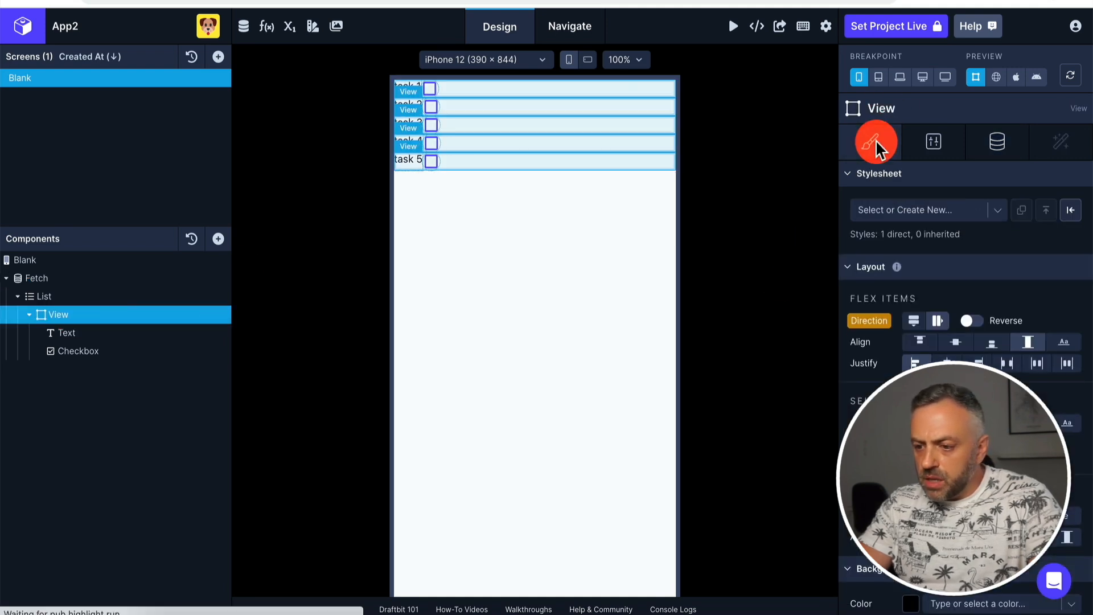
{"action": "left_click", "coordinate": [1037, 364]}
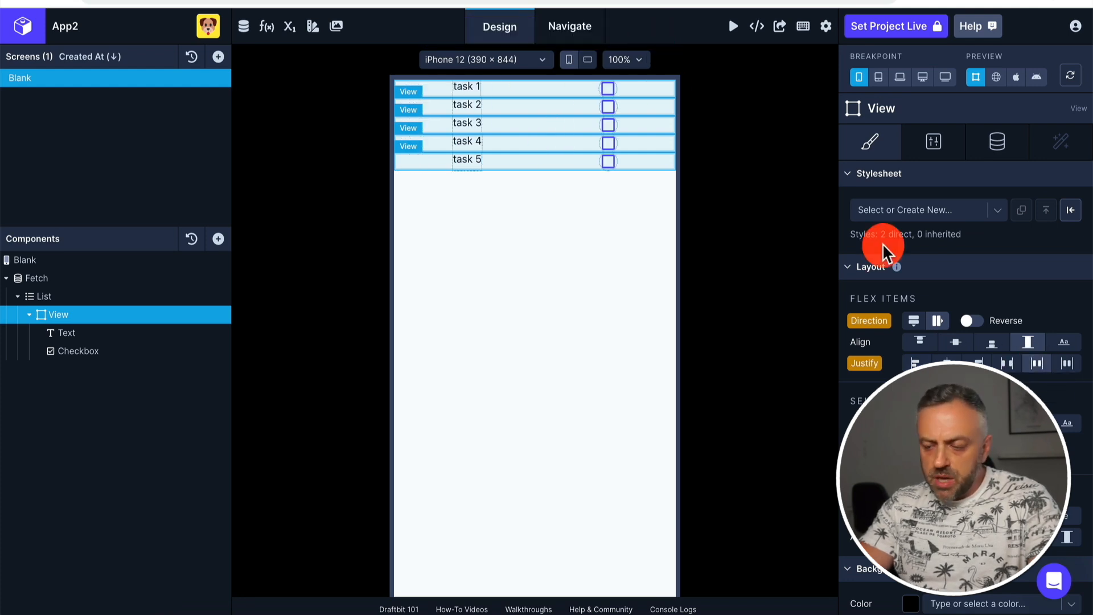
{"action": "left_click", "coordinate": [1007, 365]}
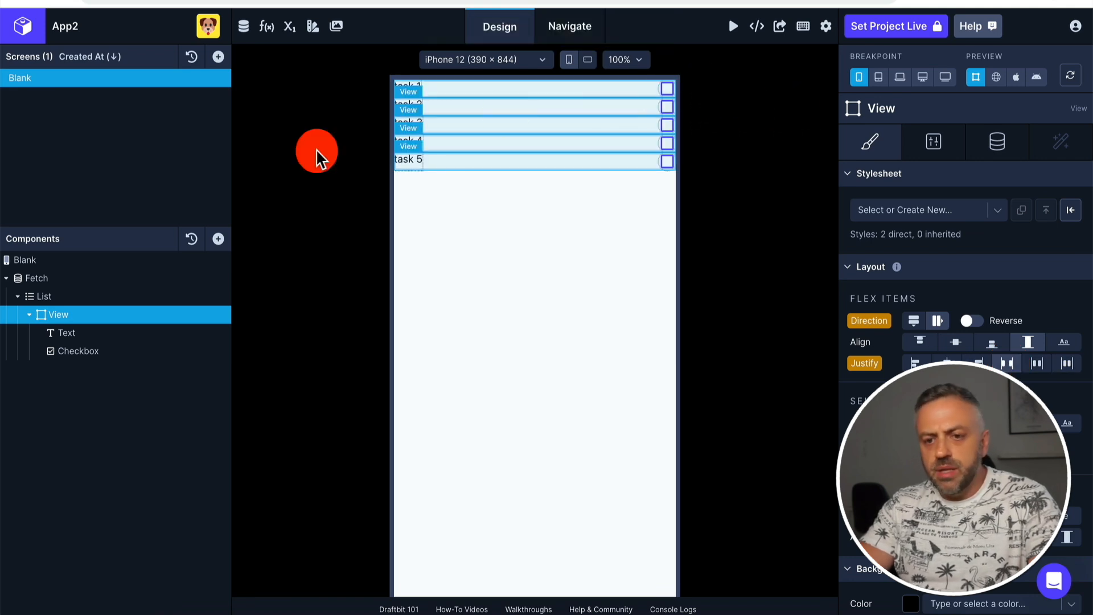
{"action": "left_click", "coordinate": [120, 277]}
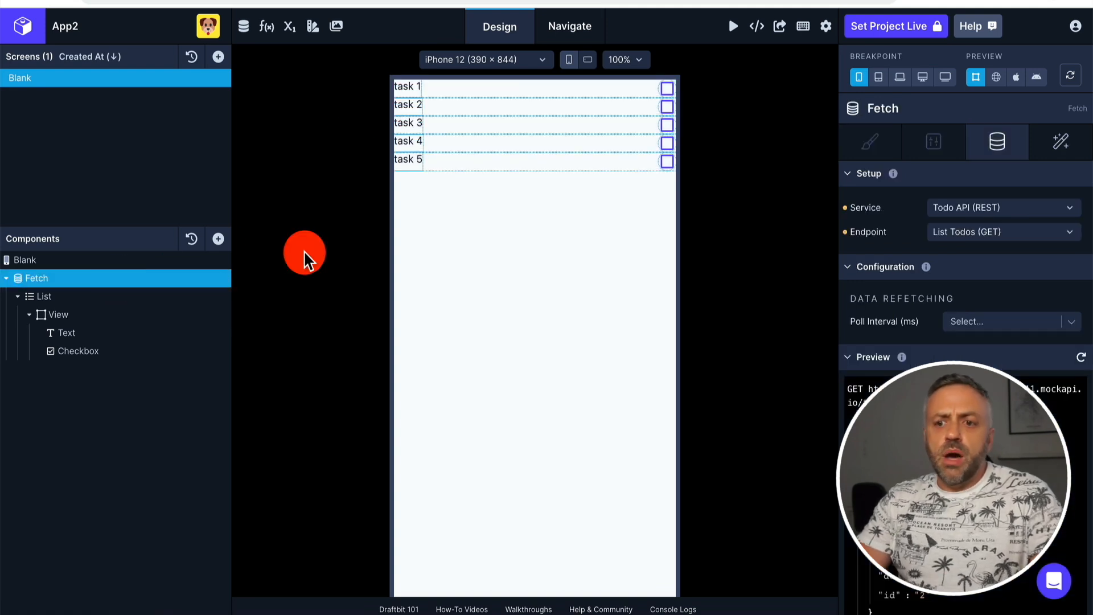
{"action": "left_click", "coordinate": [93, 319]}
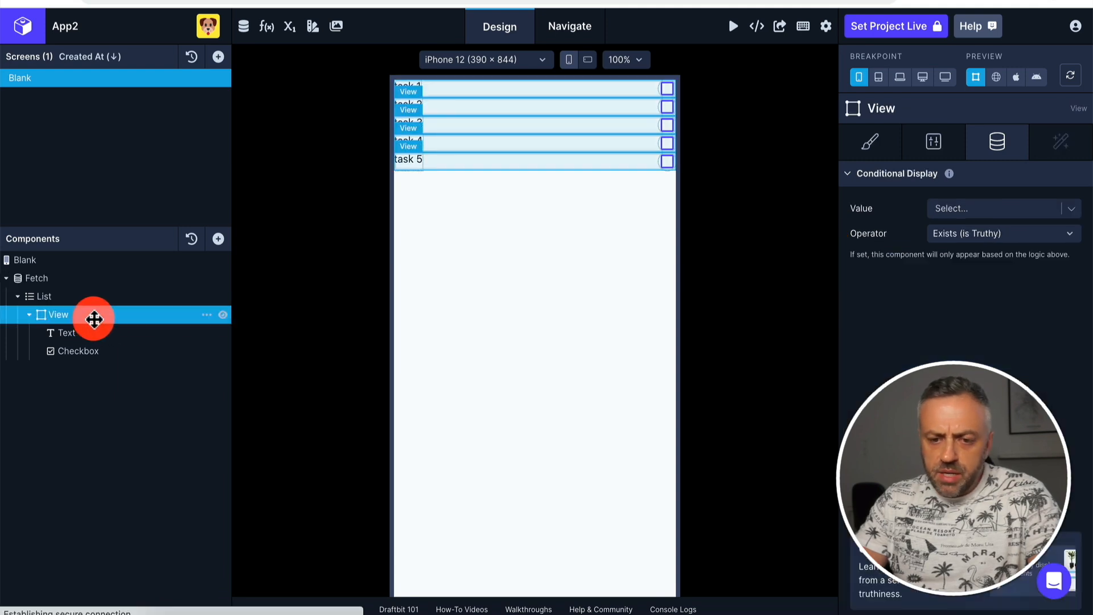
{"action": "left_click", "coordinate": [862, 143]}
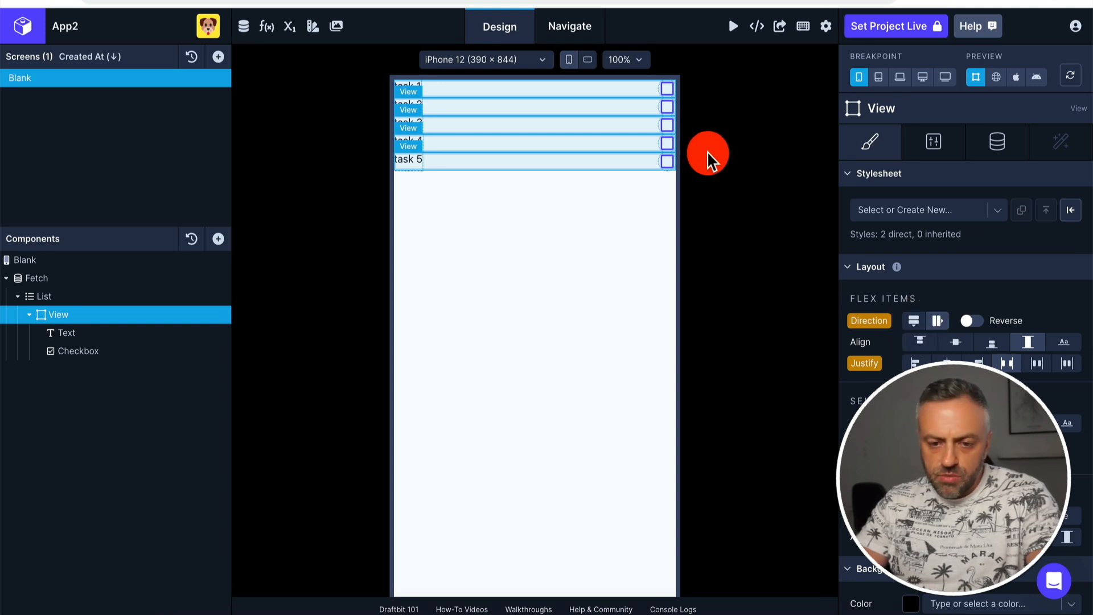
{"action": "left_click", "coordinate": [135, 277]}
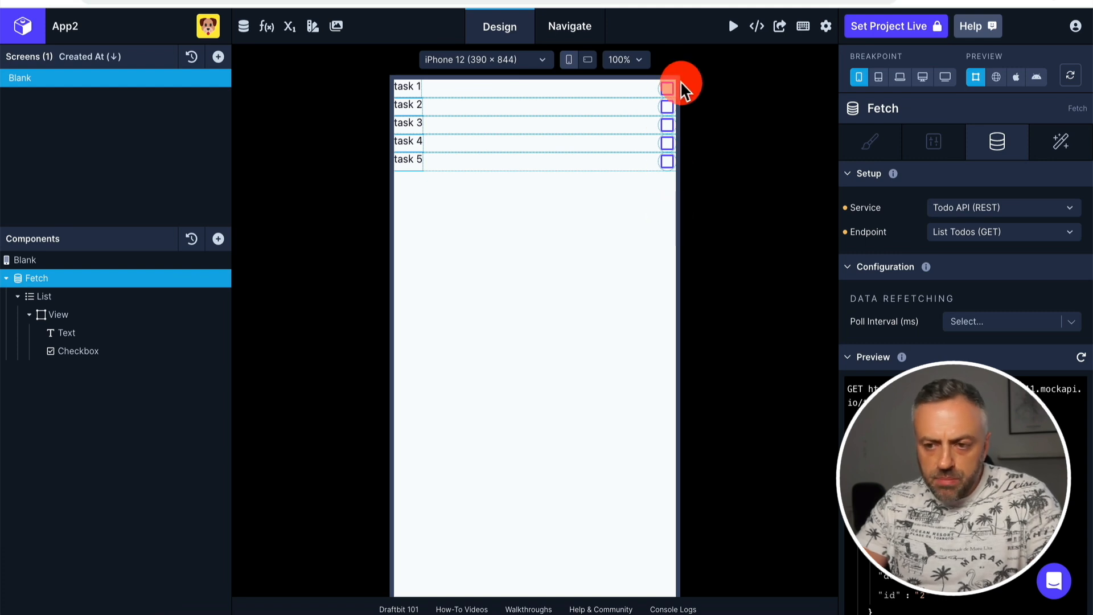
Set the Checkbox's initial value to the list item's done field.
{"action": "left_click", "coordinate": [201, 353]}
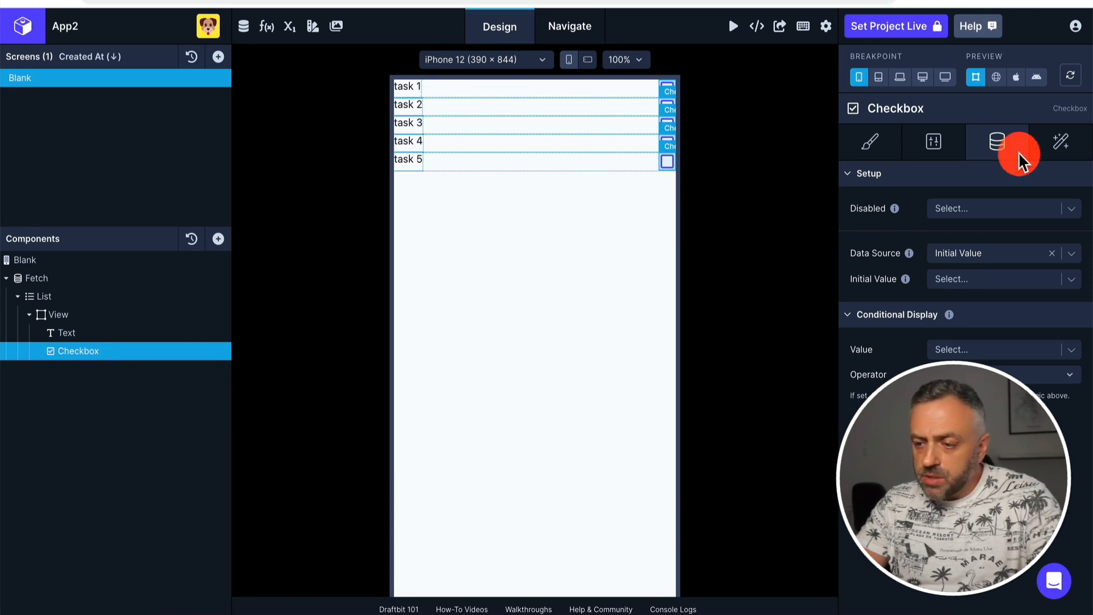
{"action": "left_click", "coordinate": [960, 278]}
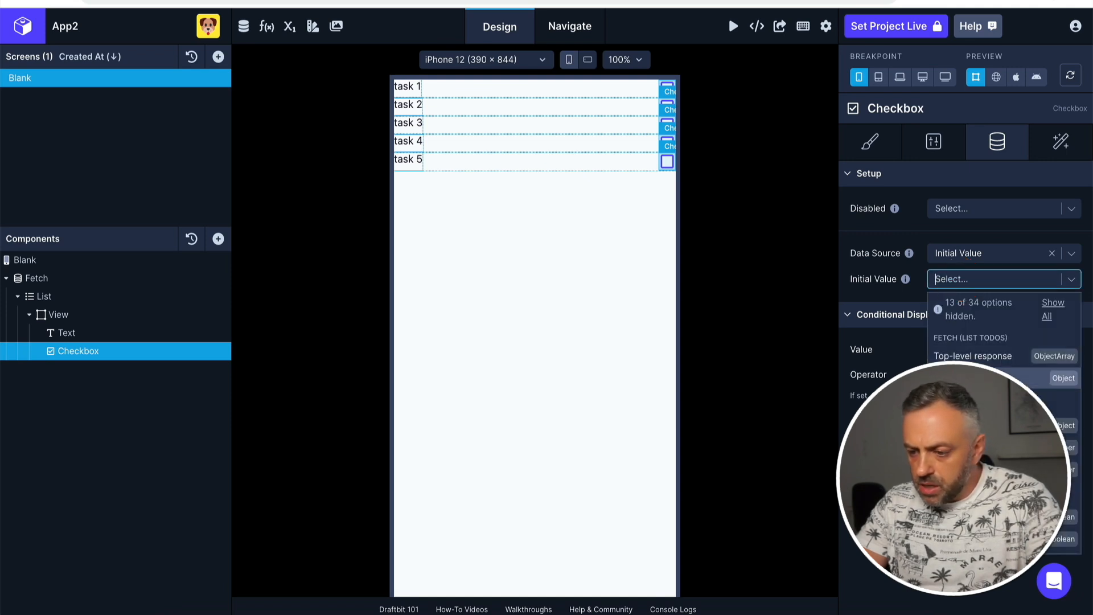
{"action": "scroll", "coordinate": [962, 411], "scroll_direction": "down", "scroll_amount": 3}
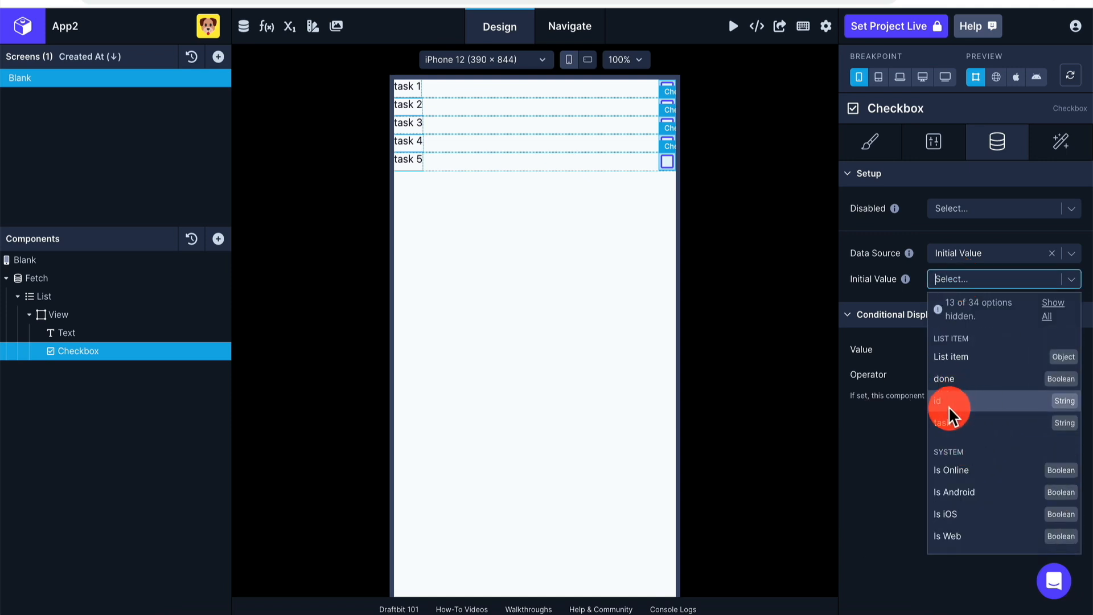
{"action": "left_click", "coordinate": [962, 377]}
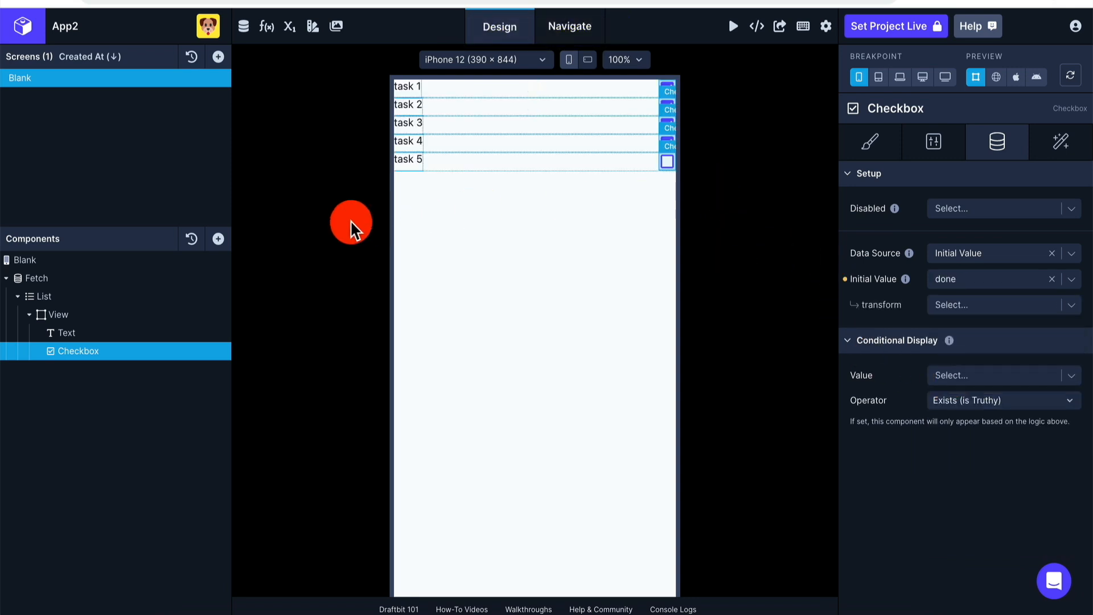
{"action": "left_click", "coordinate": [114, 315]}
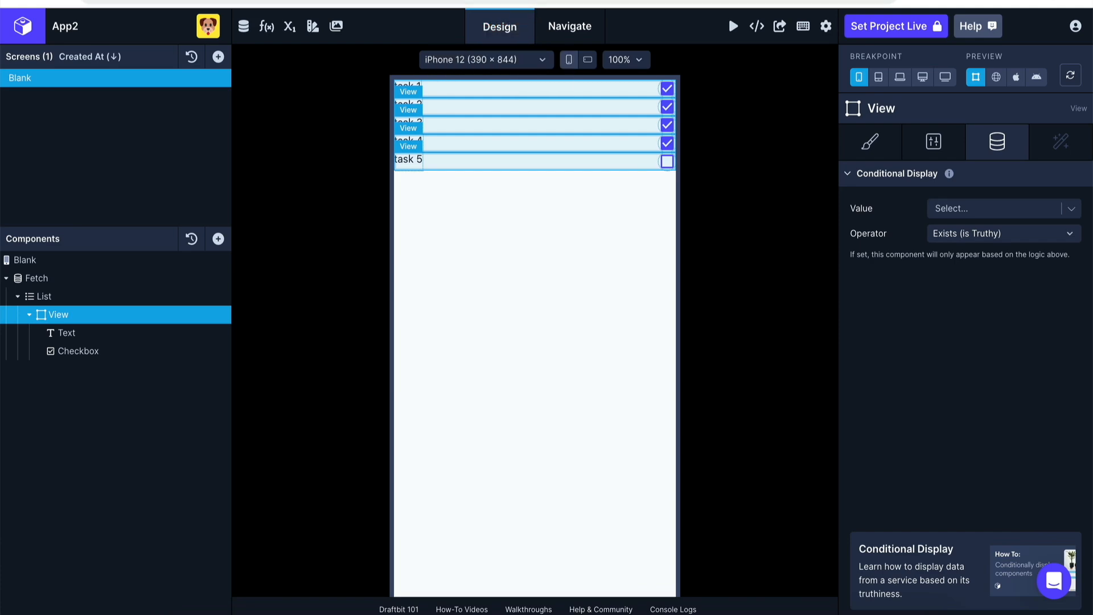
Examine the done values in the tasks resource data on mockapi.io and compare them with the checkboxes in Draftbit.
{"action": "left_click", "coordinate": [569, 3]}
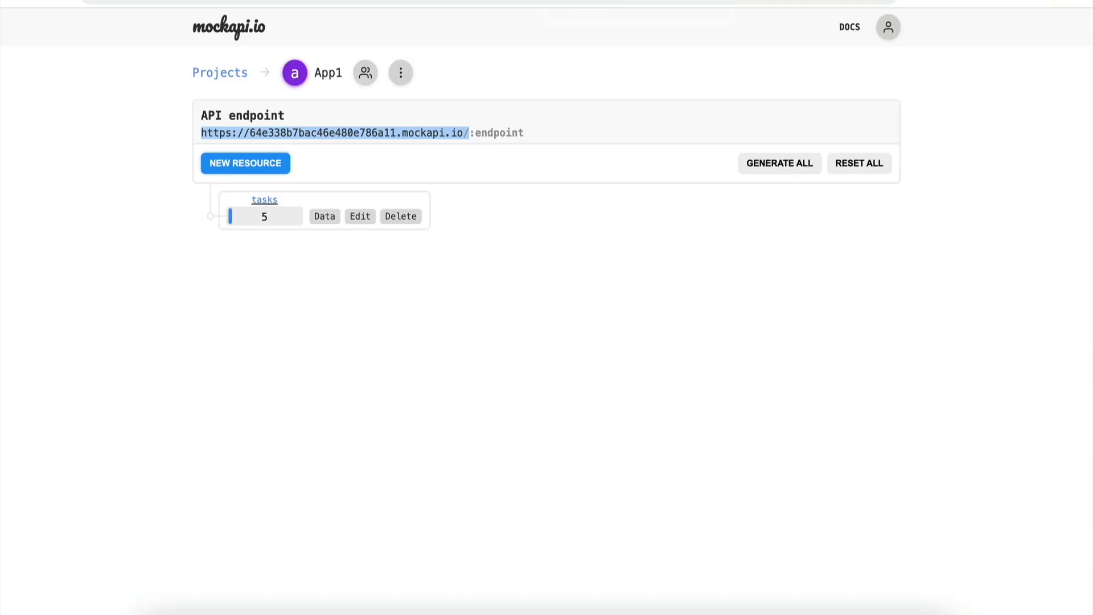
{"action": "left_click", "coordinate": [324, 216]}
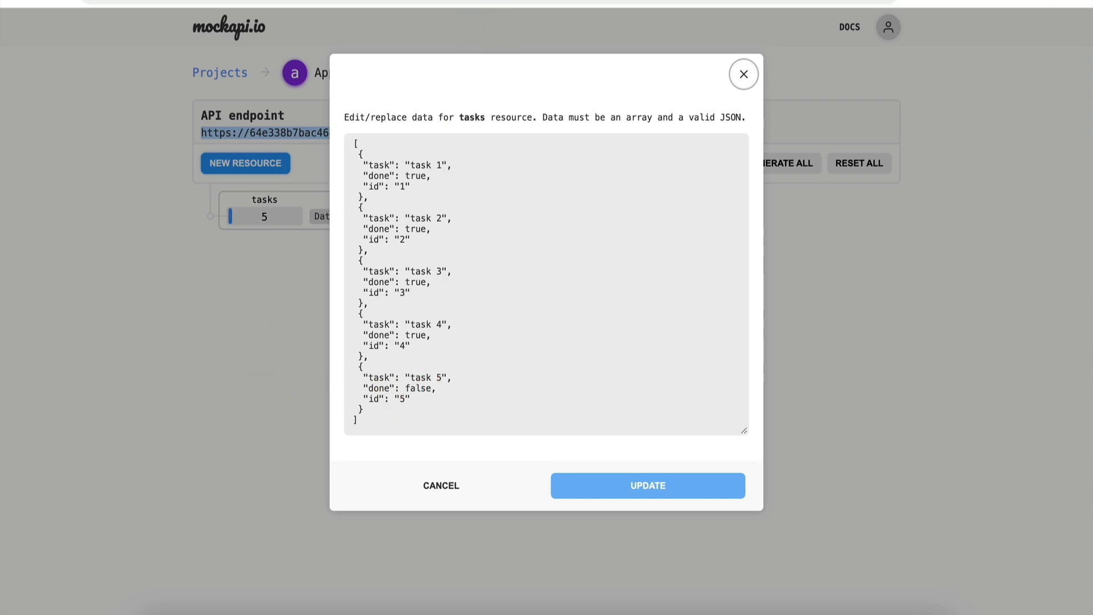
{"action": "left_click", "coordinate": [461, 2]}
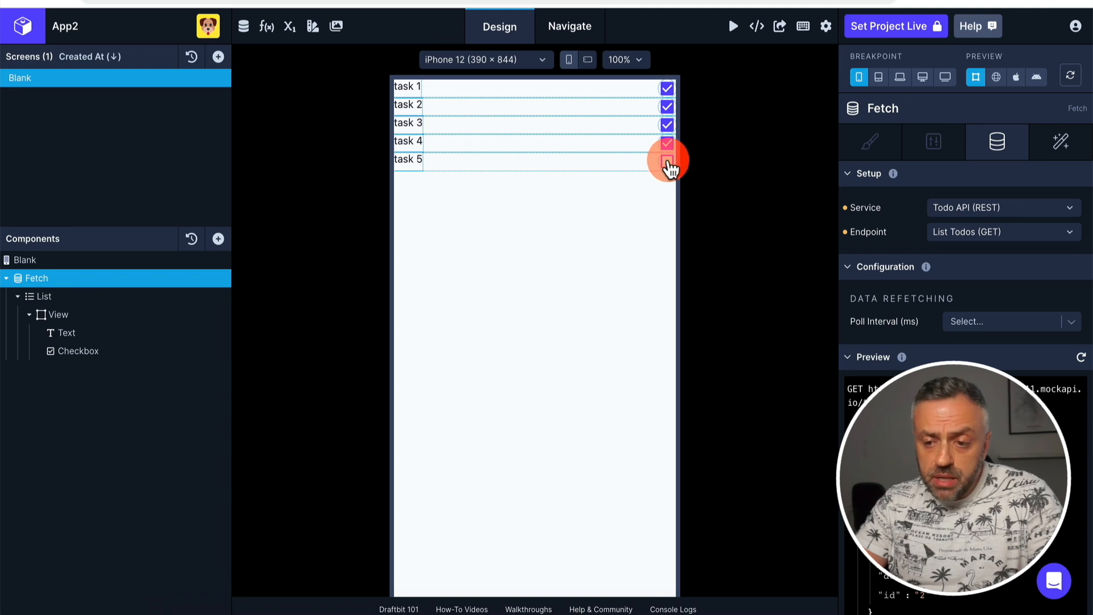
Add an On Check trigger to the Checkbox with an API Request action that uses the Todo API (REST) service.
{"action": "left_click", "coordinate": [97, 353]}
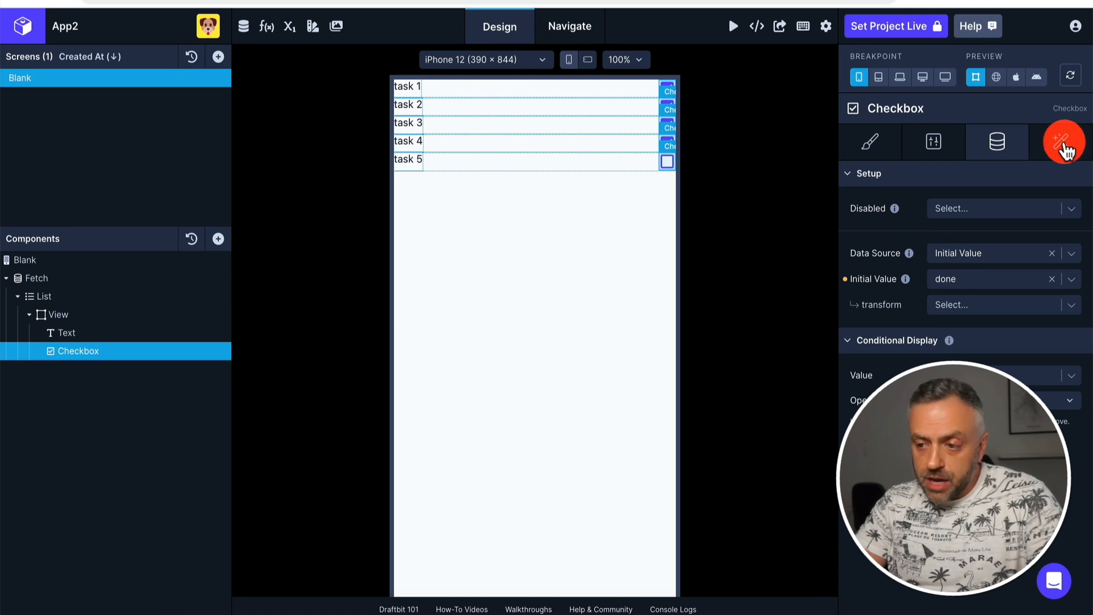
{"action": "left_click", "coordinate": [1062, 144]}
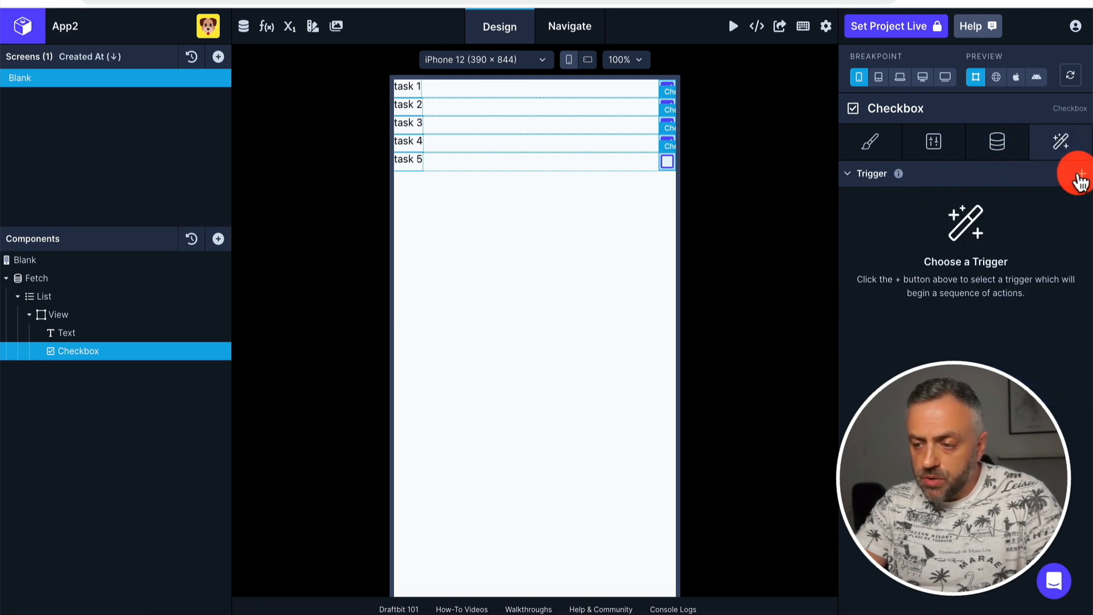
{"action": "left_click", "coordinate": [1081, 174]}
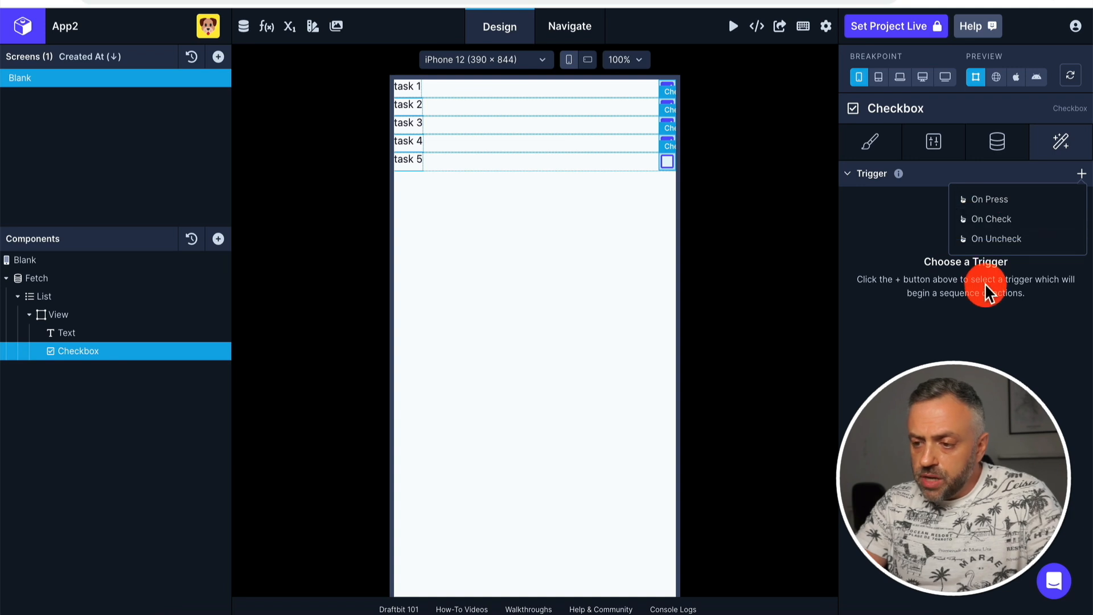
{"action": "left_click", "coordinate": [1007, 227]}
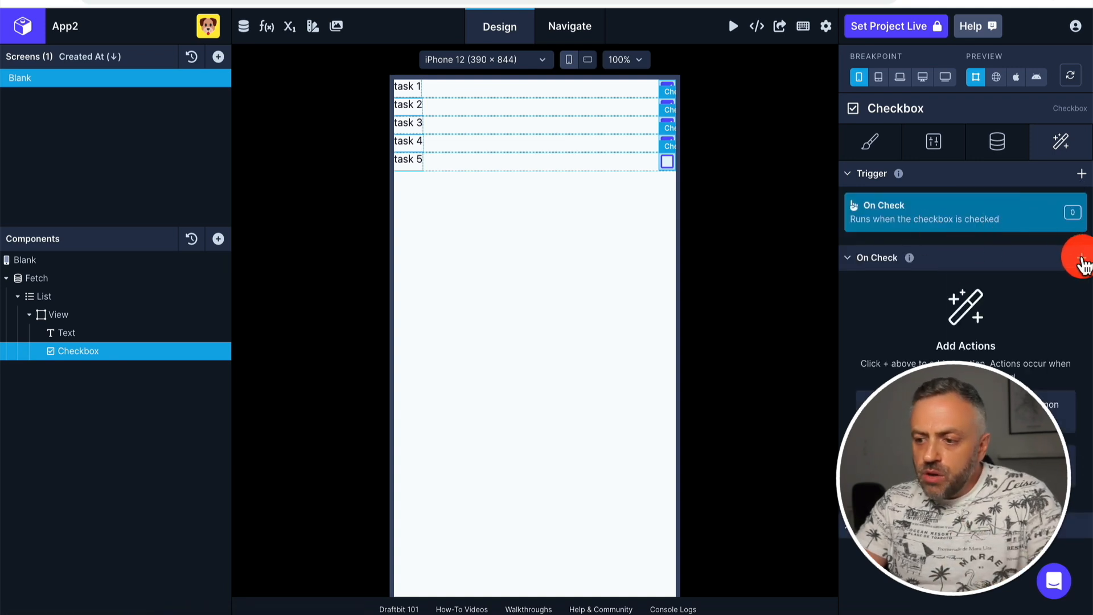
{"action": "left_click", "coordinate": [1081, 258]}
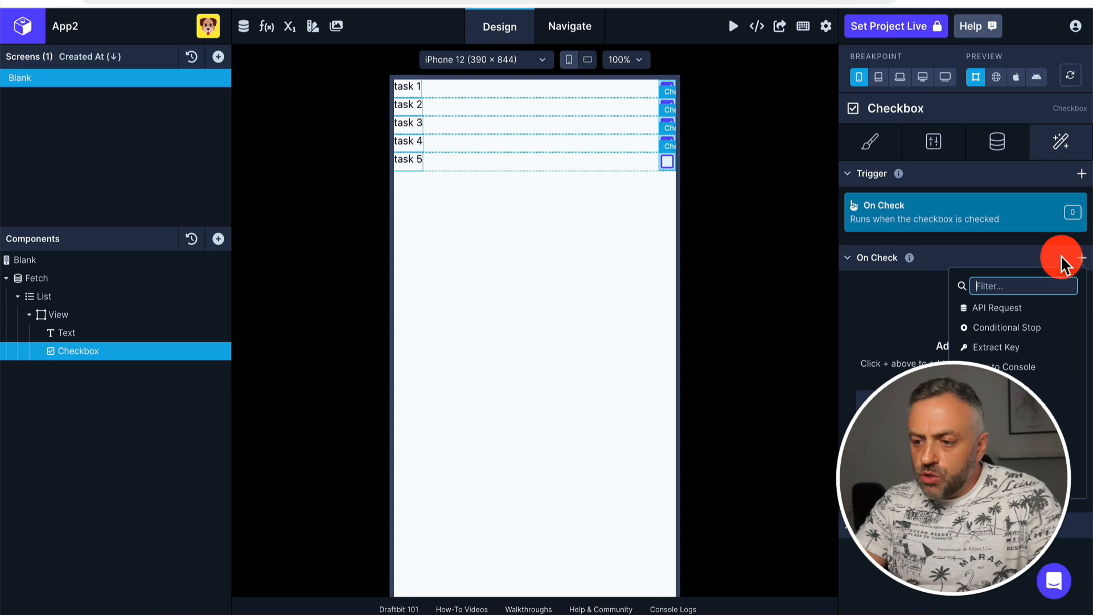
{"action": "left_click", "coordinate": [1000, 310]}
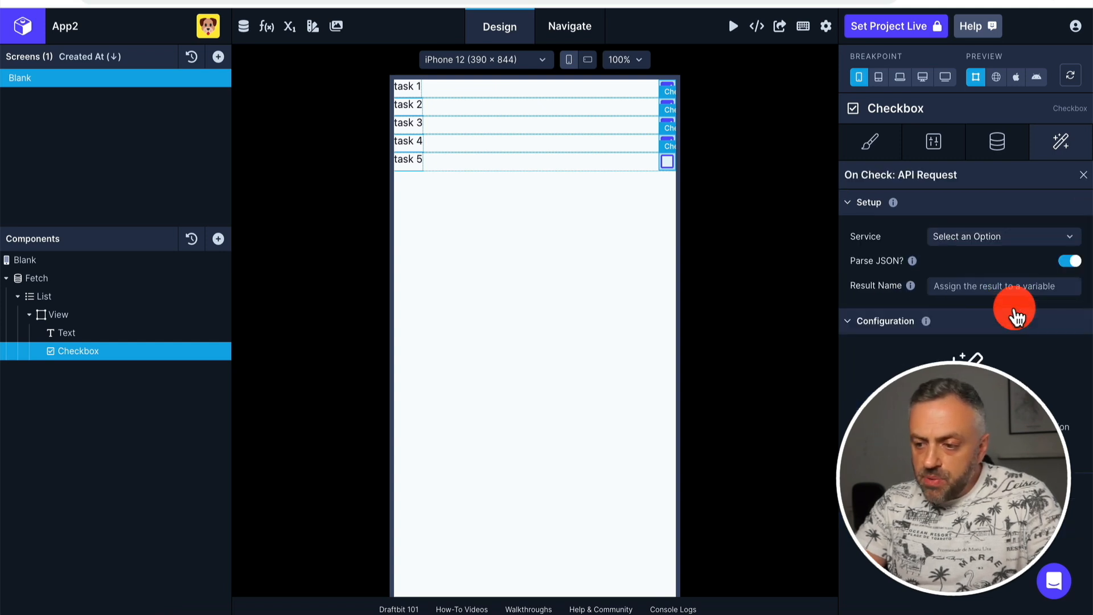
{"action": "left_click", "coordinate": [982, 242]}
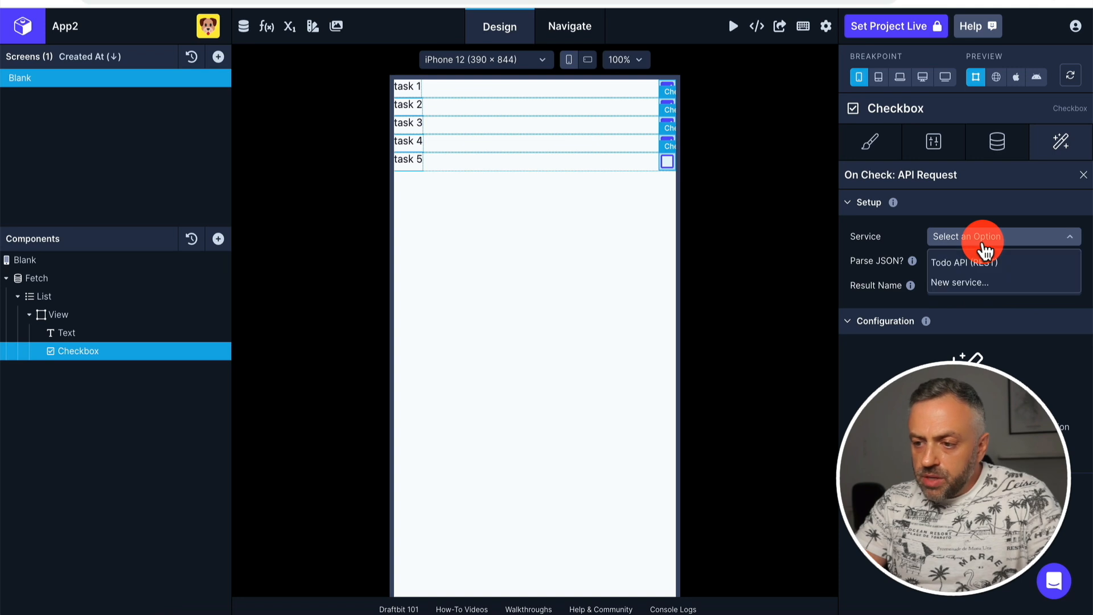
{"action": "left_click", "coordinate": [977, 266]}
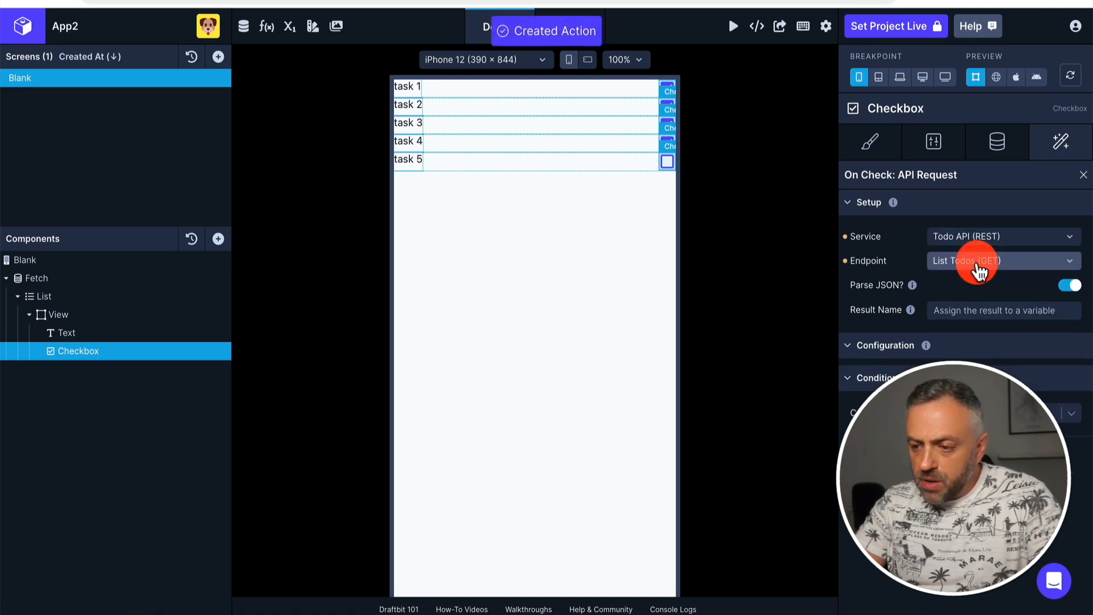
Start a new Todo API endpoint for the action, named Update Todo, with method PUT, role Update and object type todo.
{"action": "left_click", "coordinate": [948, 262]}
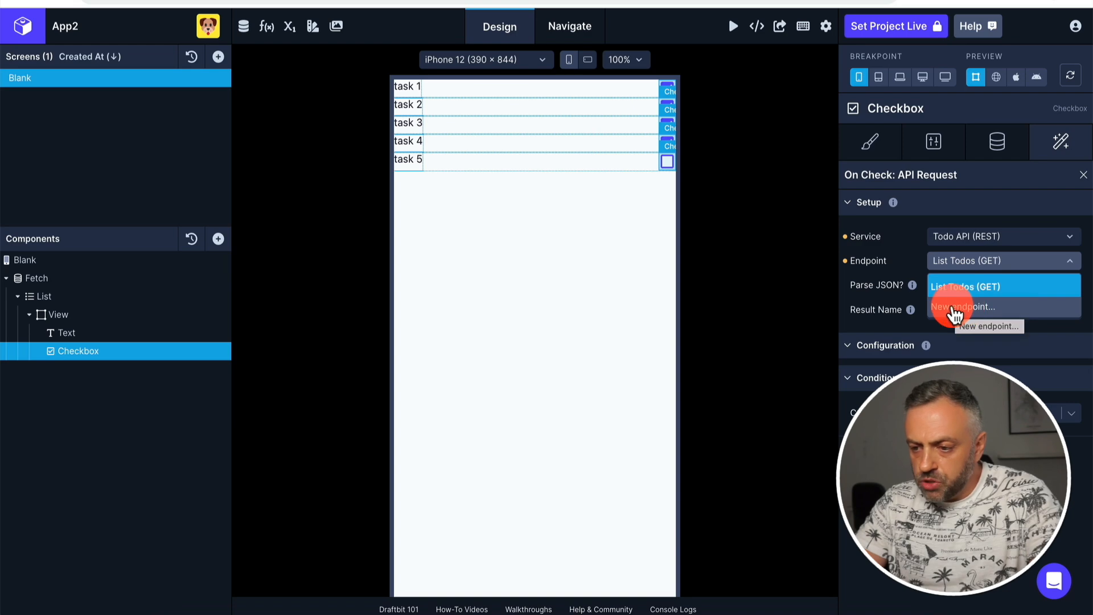
{"action": "left_click", "coordinate": [961, 311]}
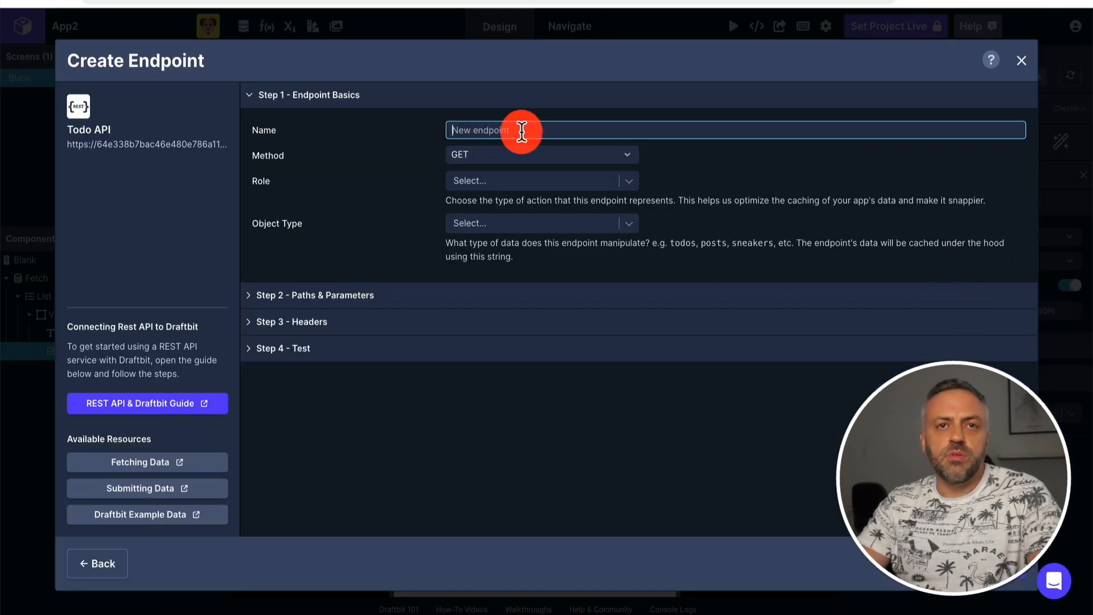
{"action": "type", "text": "Update Todo"}
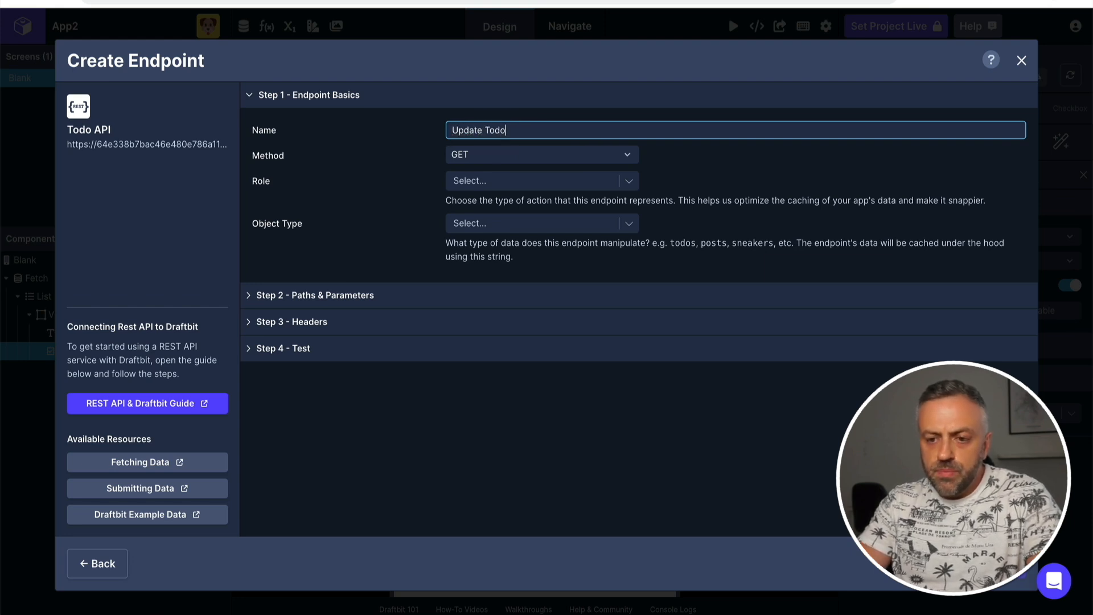
{"action": "left_click", "coordinate": [505, 157]}
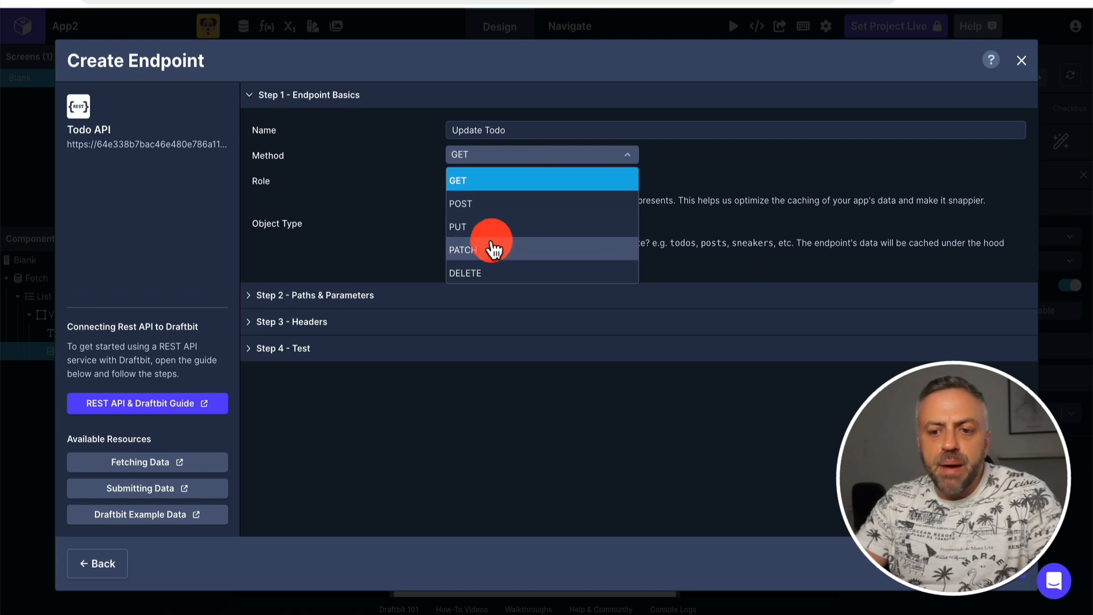
{"action": "left_click", "coordinate": [474, 230]}
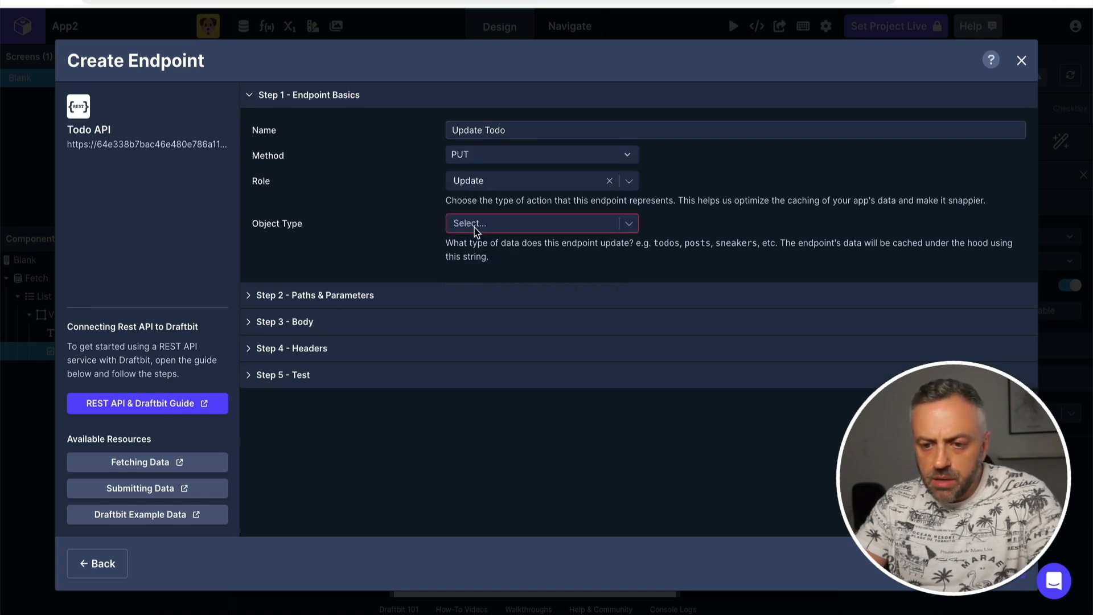
{"action": "left_click", "coordinate": [503, 182]}
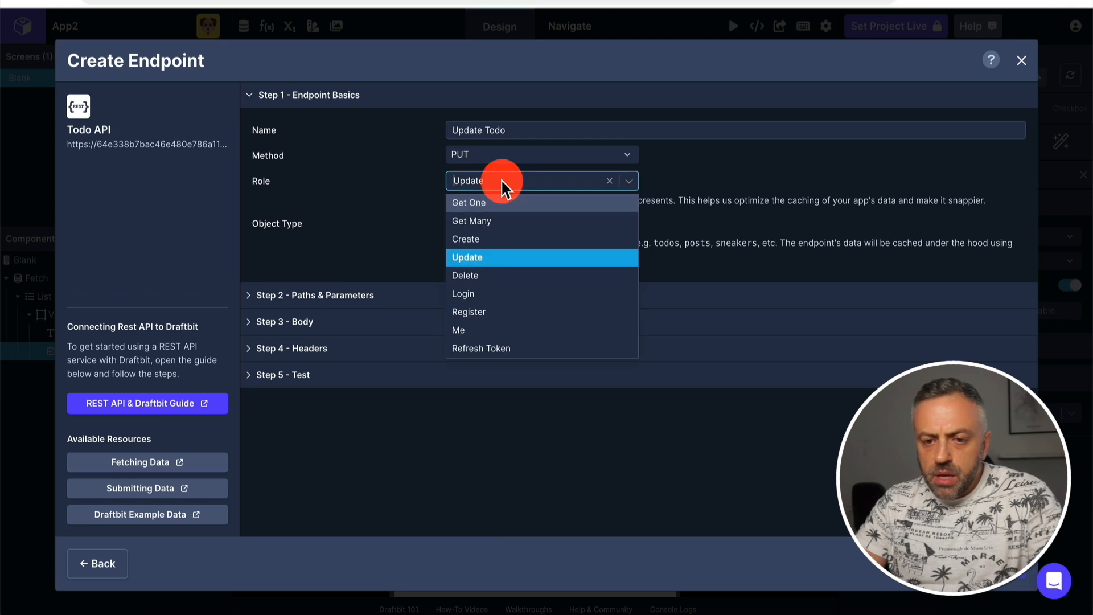
{"action": "left_click", "coordinate": [482, 257]}
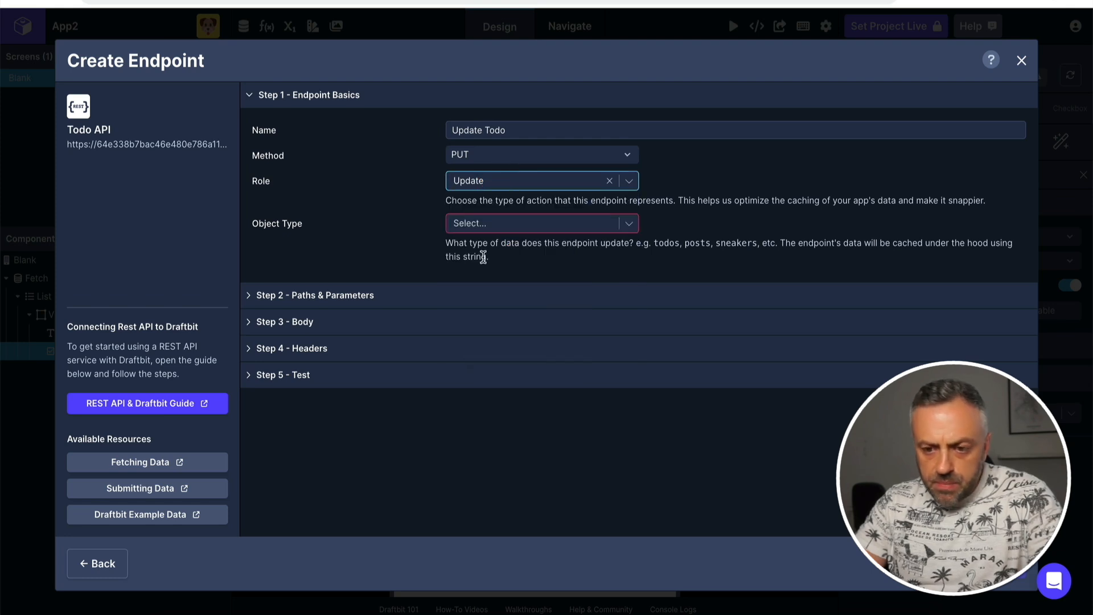
{"action": "left_click", "coordinate": [487, 224]}
{"action": "left_click", "coordinate": [477, 246]}
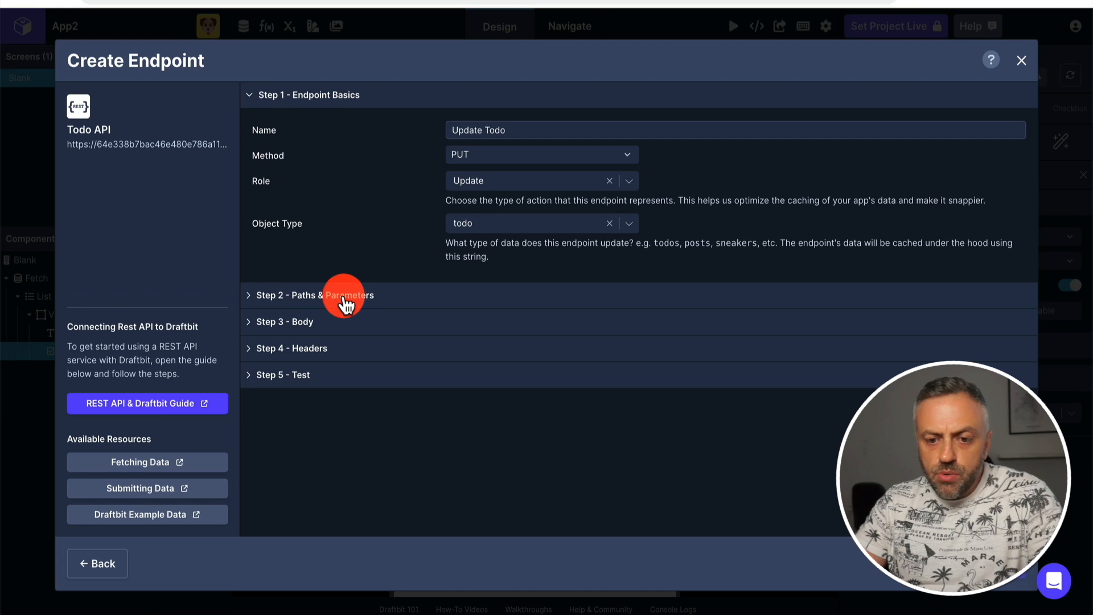
Set the endpoint's path to /tasks/{{id}}, look up a task id on mockapi.io, and enter 5 as the id test value.
{"action": "left_click", "coordinate": [317, 296]}
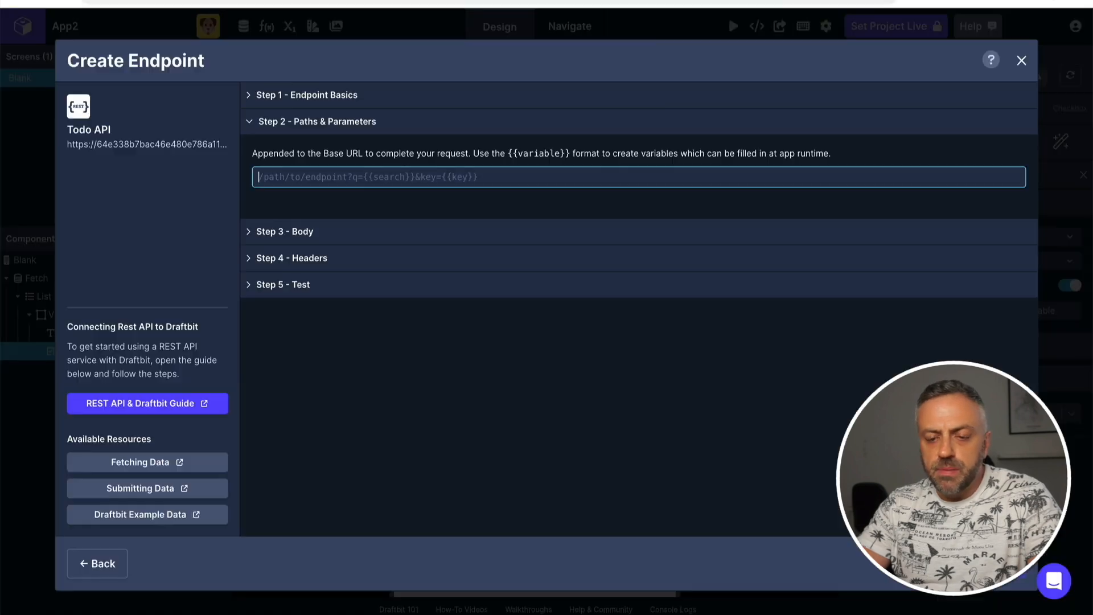
{"action": "type", "text": "/tasks/"}
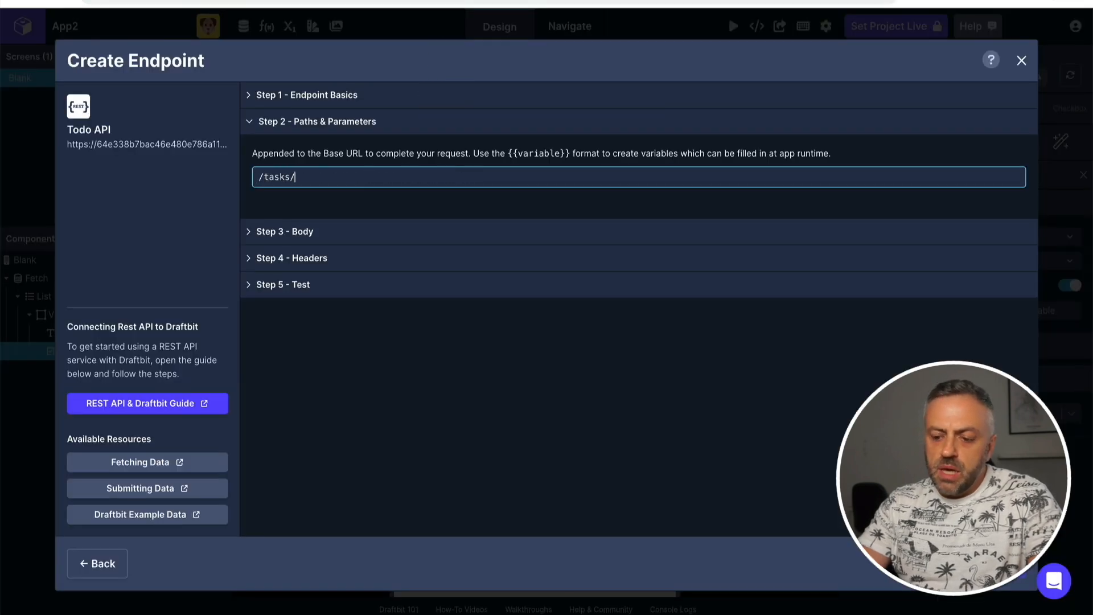
{"action": "type", "text": "{{id}}"}
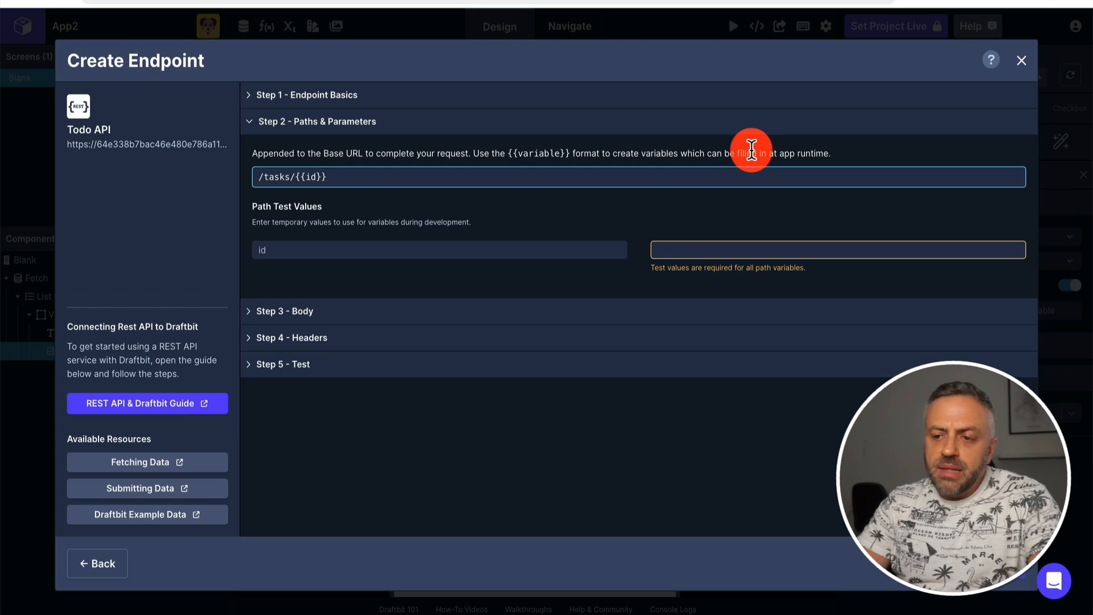
{"action": "key", "text": "Tab"}
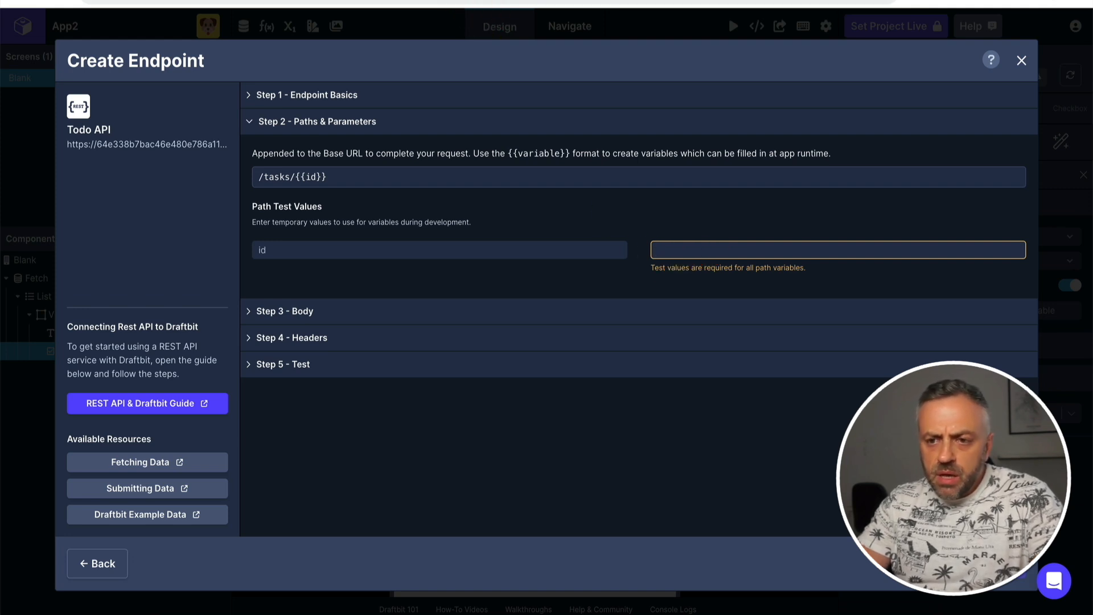
{"action": "left_click", "coordinate": [365, 1]}
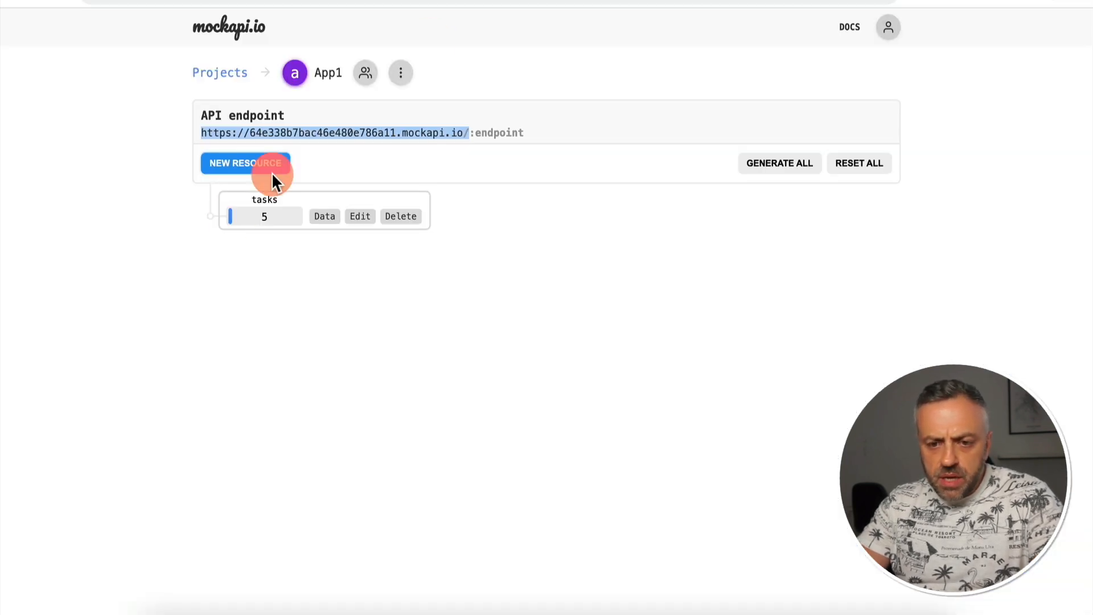
{"action": "left_click", "coordinate": [324, 215]}
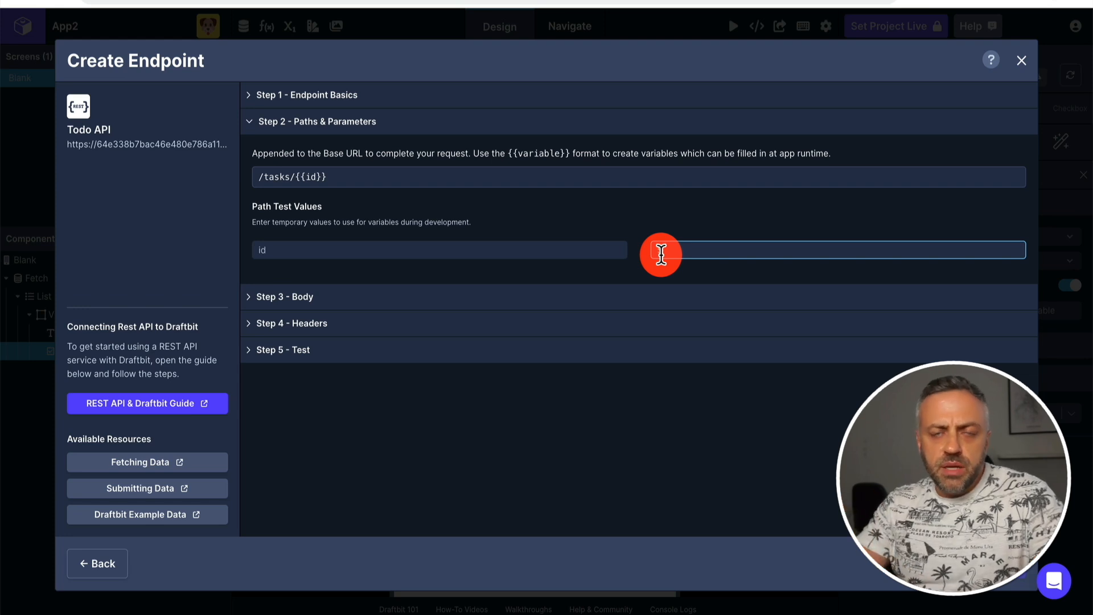
{"action": "type", "text": "5"}
Define the endpoint's JSON request body with the key "done" set to true.
{"action": "left_click", "coordinate": [328, 306]}
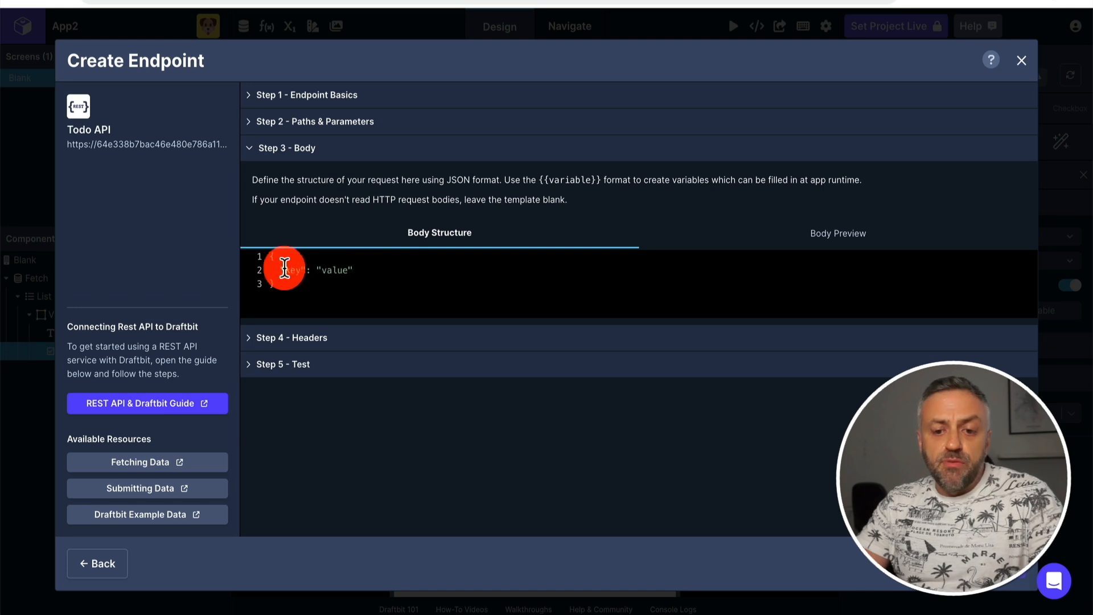
{"action": "left_click", "coordinate": [366, 269]}
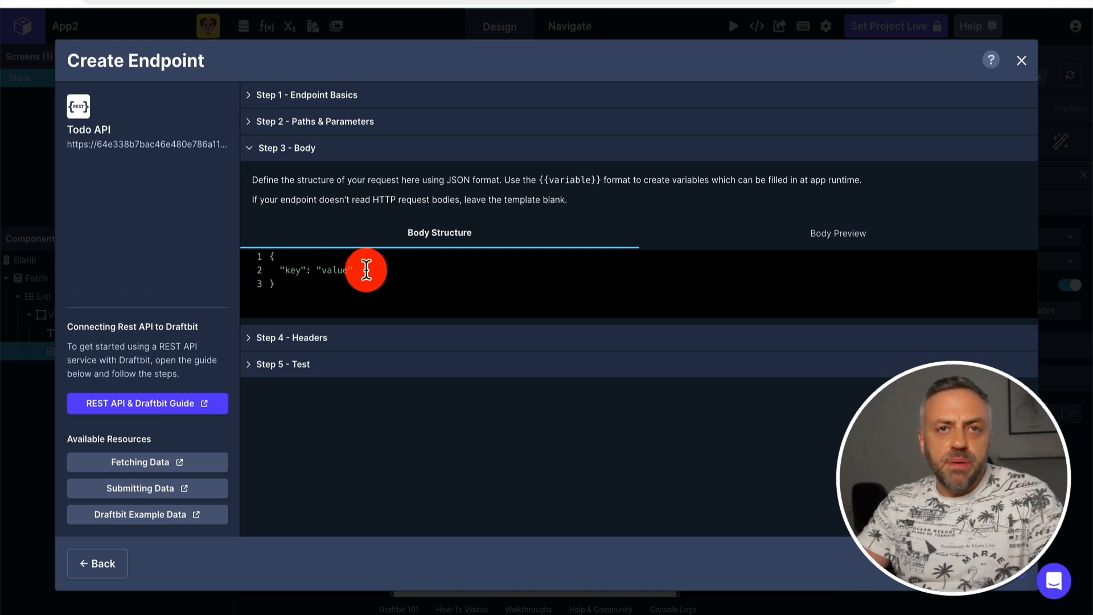
{"action": "double_click", "coordinate": [298, 269]}
{"action": "type", "text": "task"}
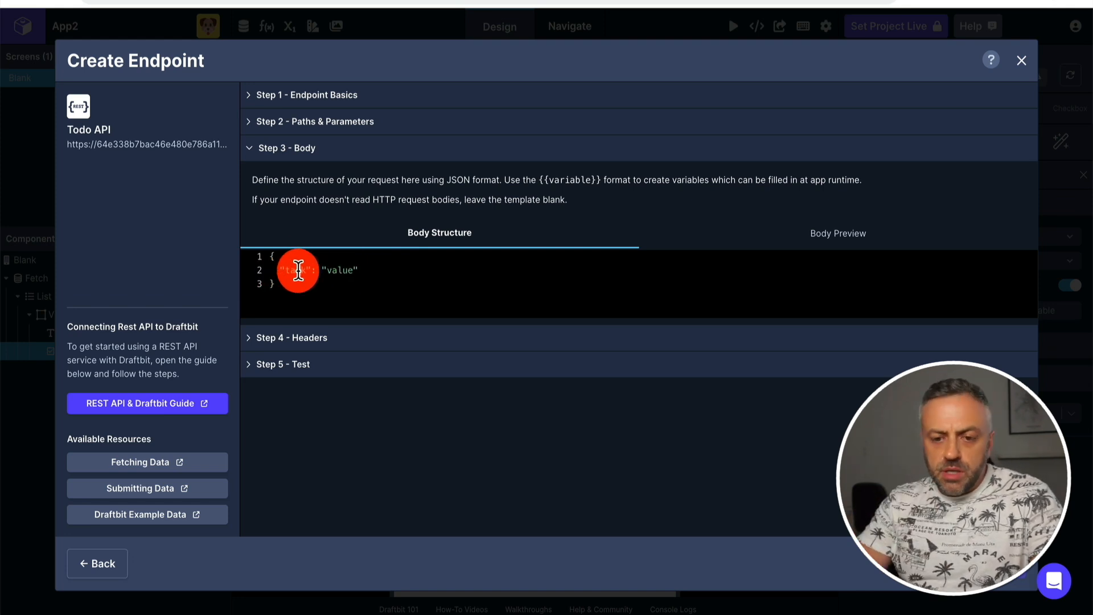
{"action": "type", "text": "do"}
{"action": "left_click", "coordinate": [358, 270]}
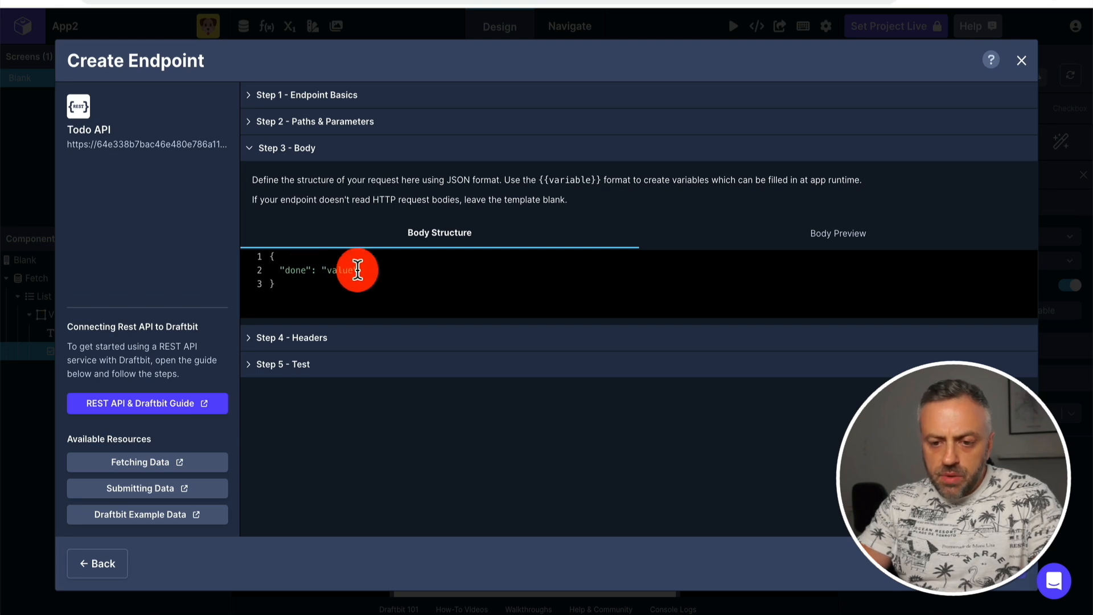
{"action": "key", "text": "BackSpace"}
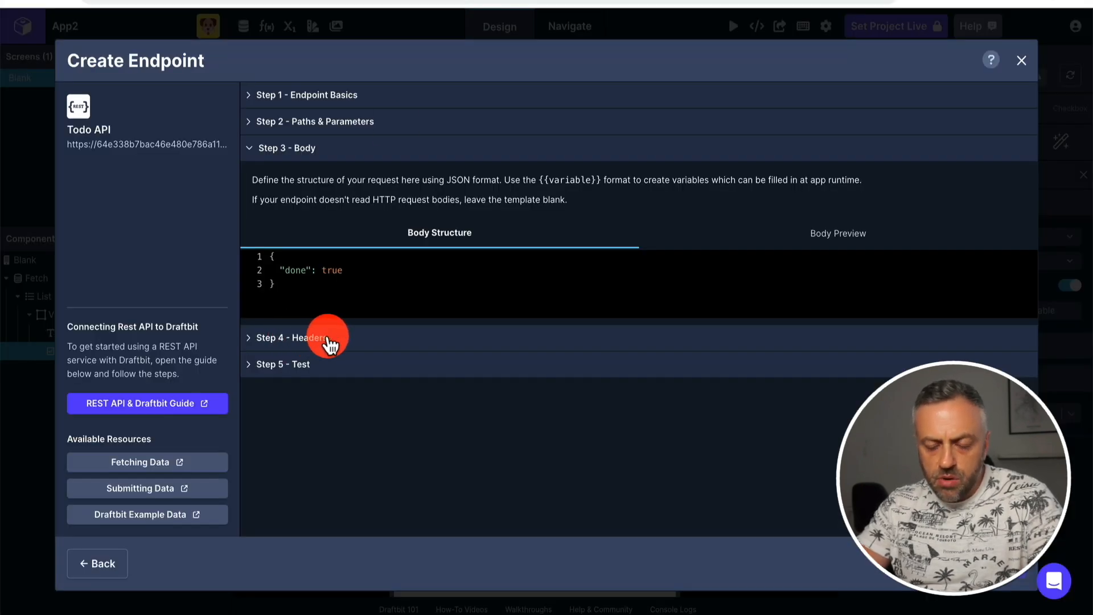
Review the endpoint's default headers and run a test request against /tasks/5.
{"action": "left_click", "coordinate": [321, 339]}
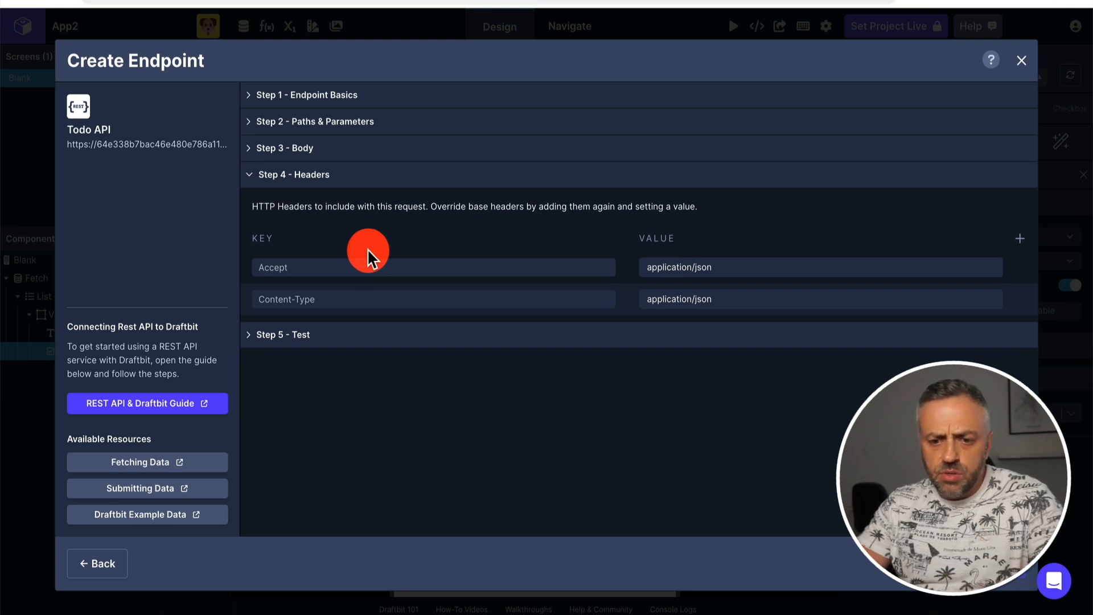
{"action": "left_click", "coordinate": [321, 341]}
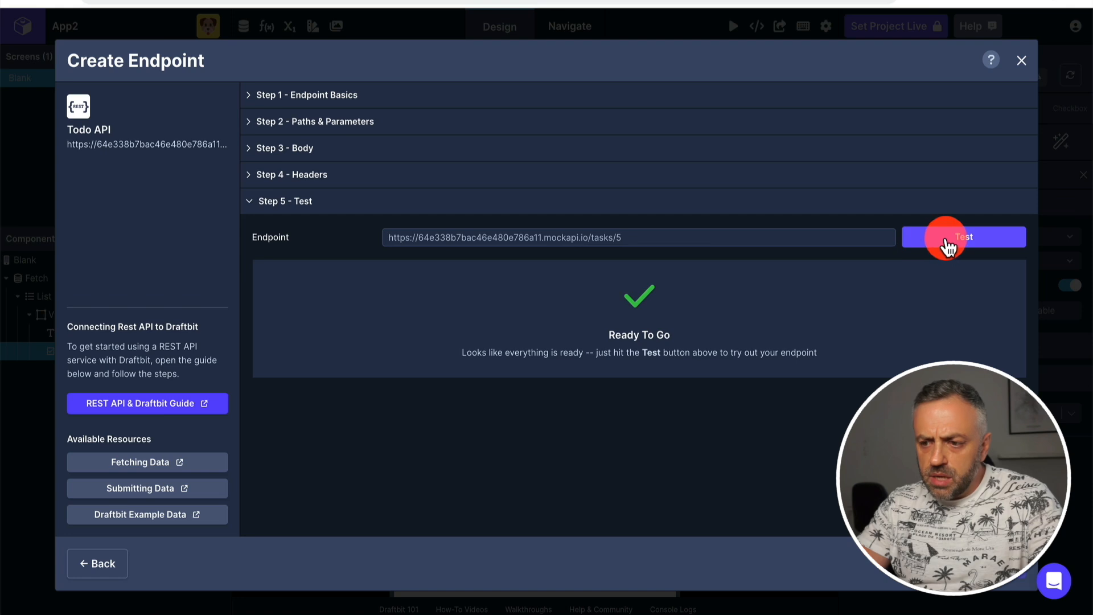
{"action": "left_click", "coordinate": [958, 244]}
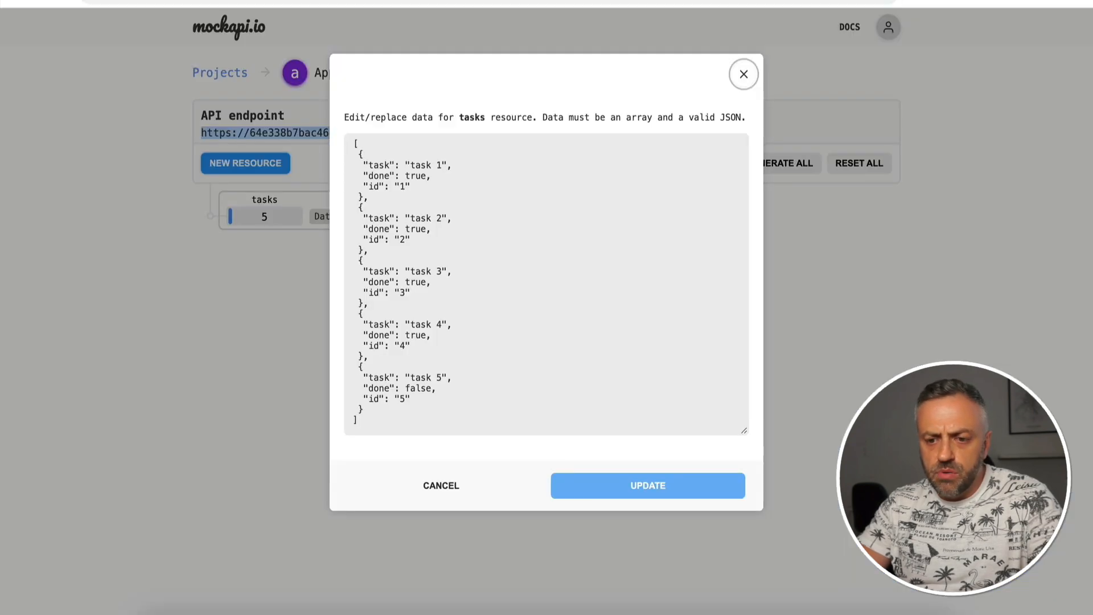
Switch to mockapi.io and reopen the tasks resource data to check task 5's done value.
{"action": "left_click", "coordinate": [739, 63]}
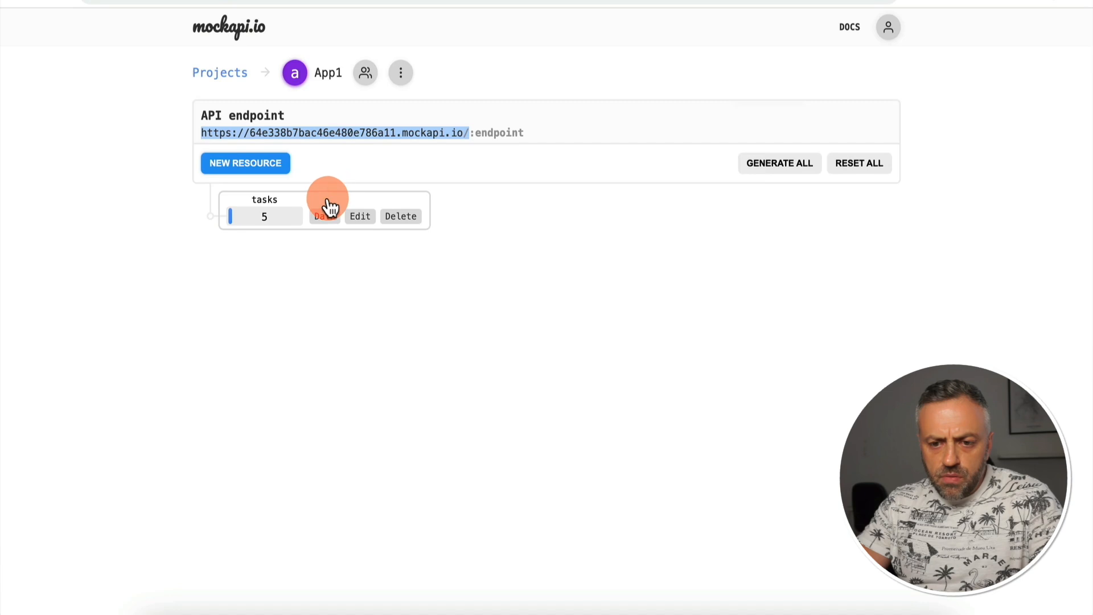
{"action": "left_click", "coordinate": [325, 215]}
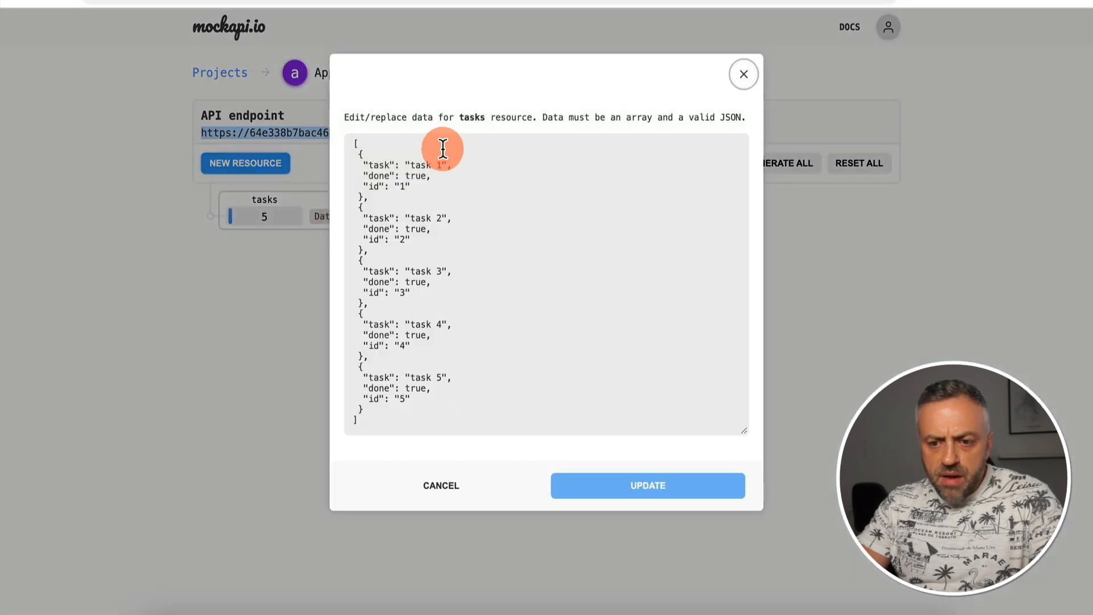
{"action": "left_click", "coordinate": [742, 76]}
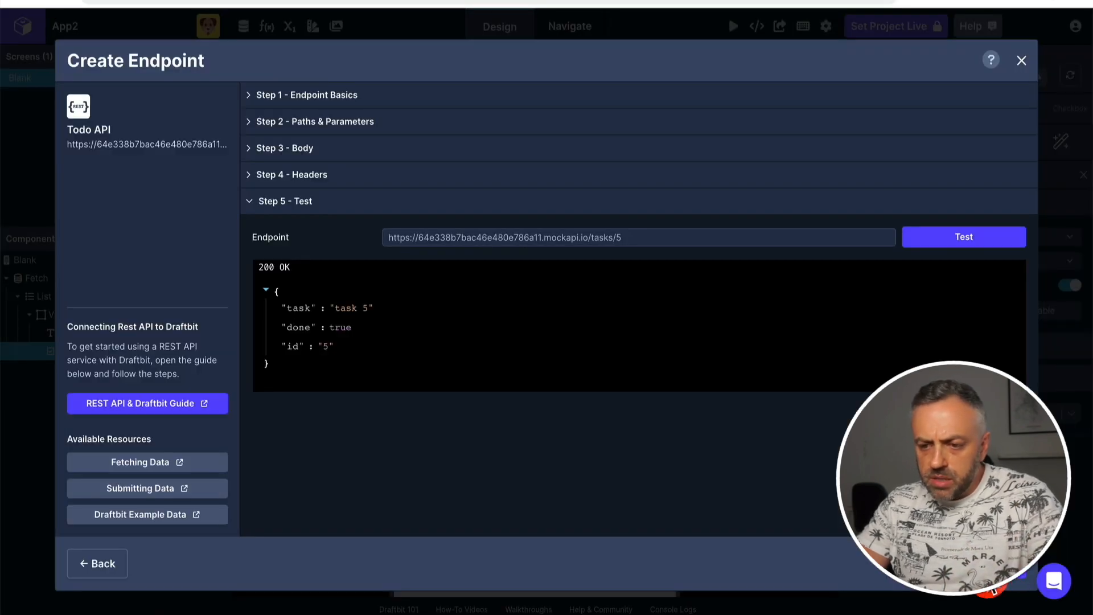
Save the Update Todo endpoint in Draftbit and check the task checkboxes in the screen preview.
{"action": "left_click", "coordinate": [999, 586]}
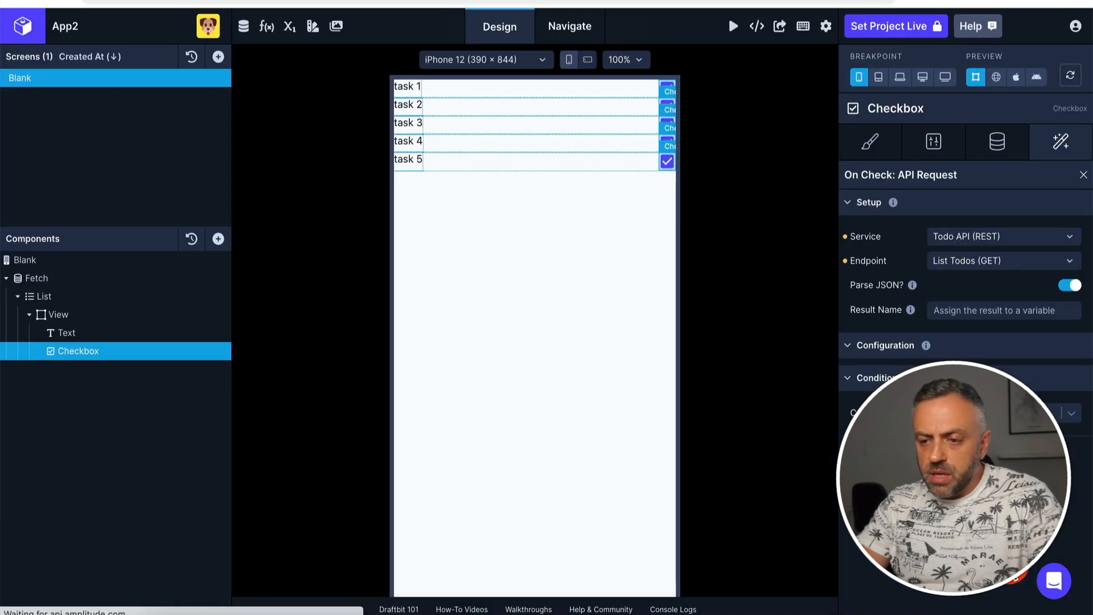
{"action": "left_click", "coordinate": [764, 104]}
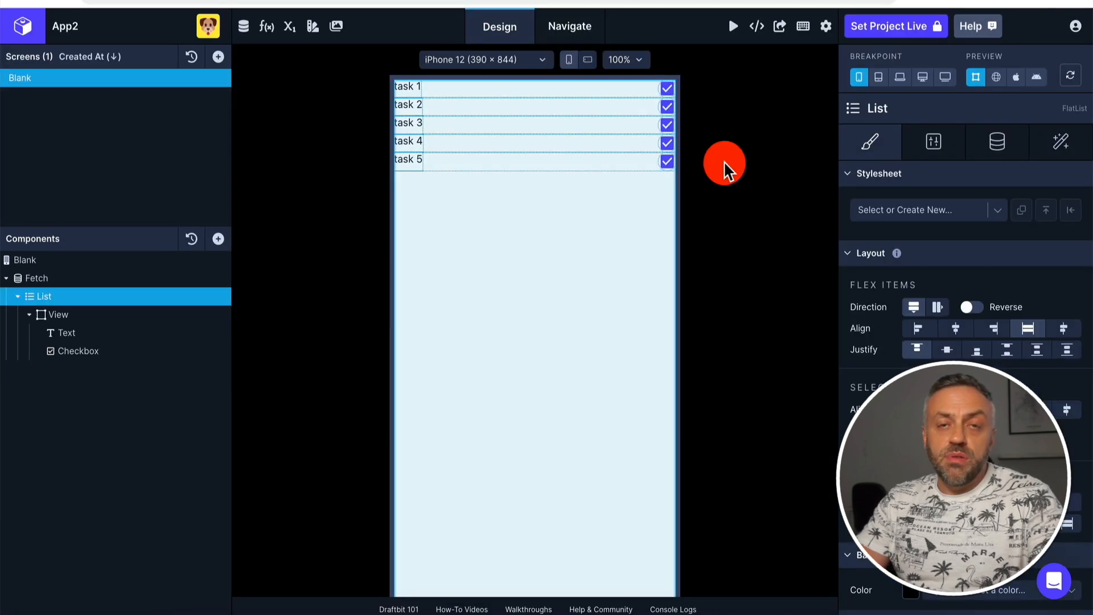
Switch to mockapi.io, set "done" to false for all five tasks in the tasks resource data, and update it.
{"action": "left_click", "coordinate": [667, 89]}
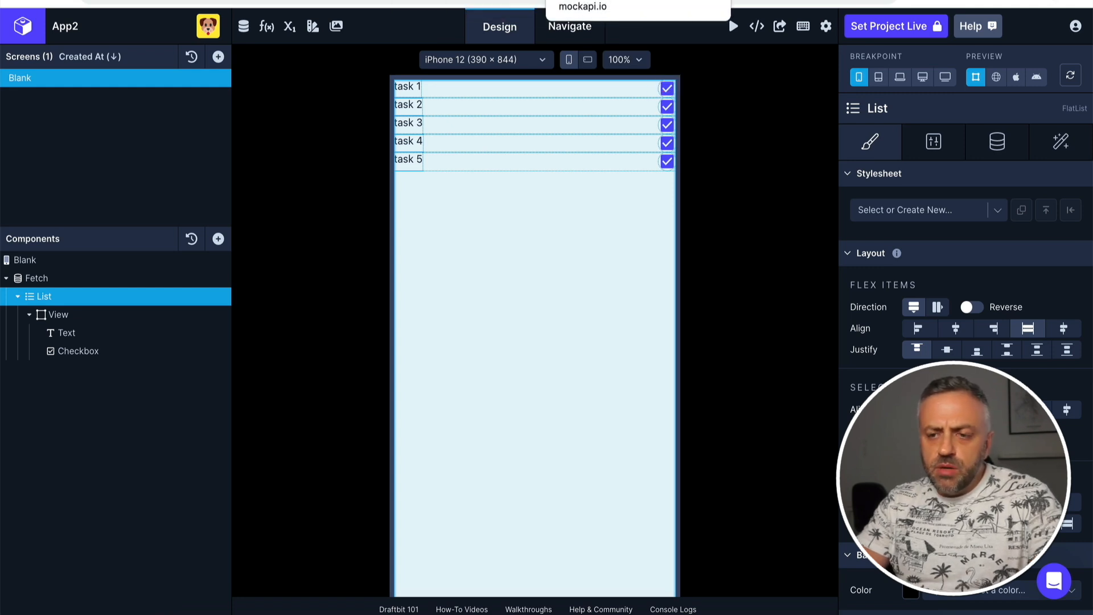
{"action": "left_click", "coordinate": [580, 2]}
{"action": "left_click", "coordinate": [322, 216]}
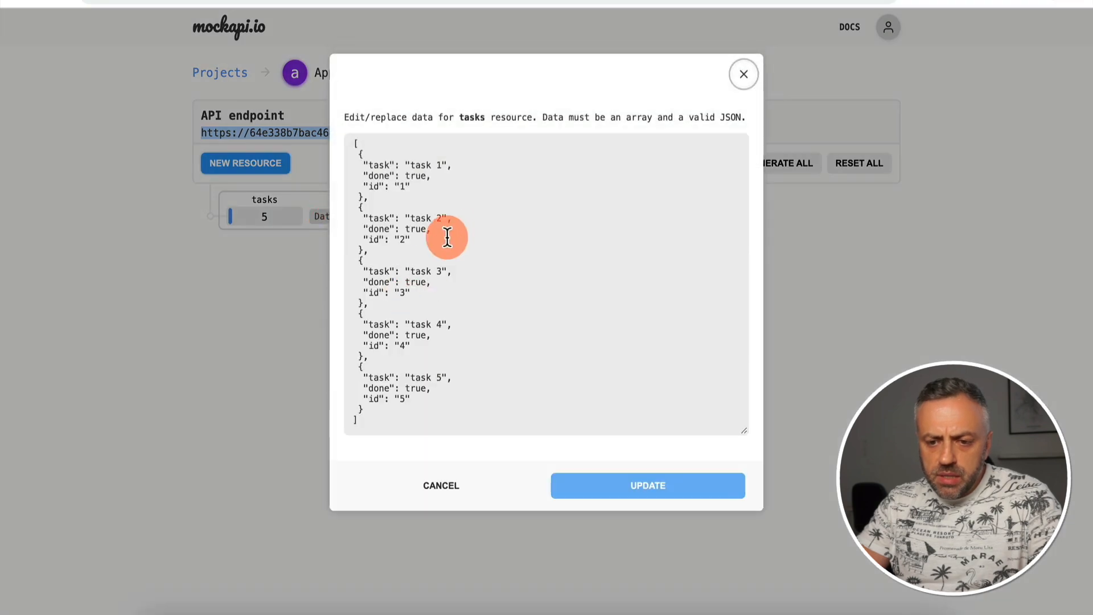
{"action": "double_click", "coordinate": [418, 175]}
{"action": "type", "text": "false"}
{"action": "left_click", "coordinate": [424, 181]}
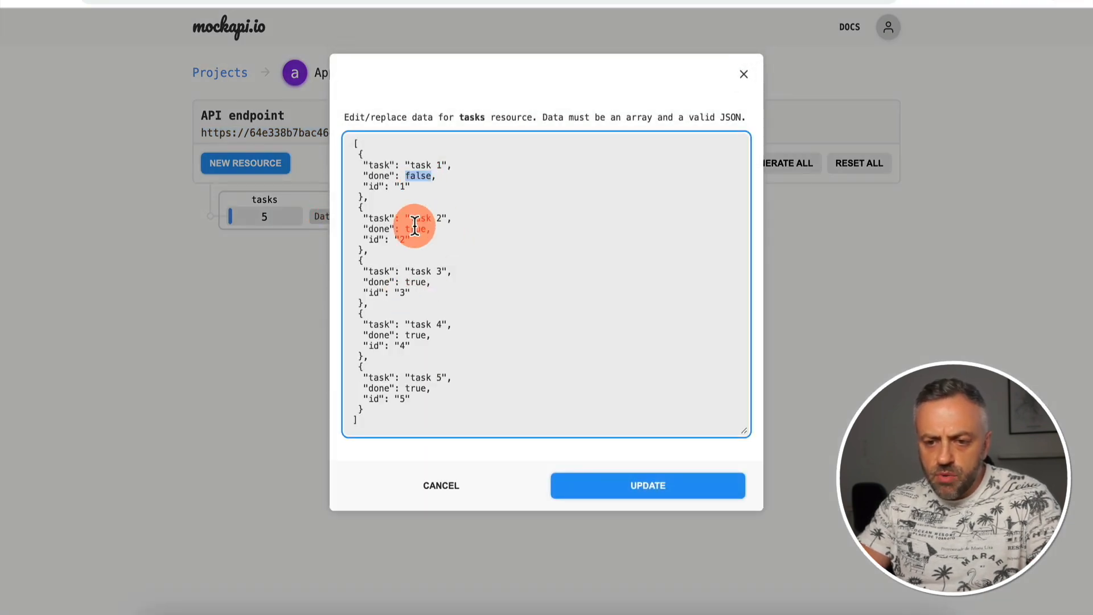
{"action": "double_click", "coordinate": [415, 227]}
{"action": "type", "text": "false"}
{"action": "double_click", "coordinate": [416, 281]}
{"action": "type", "text": "false"}
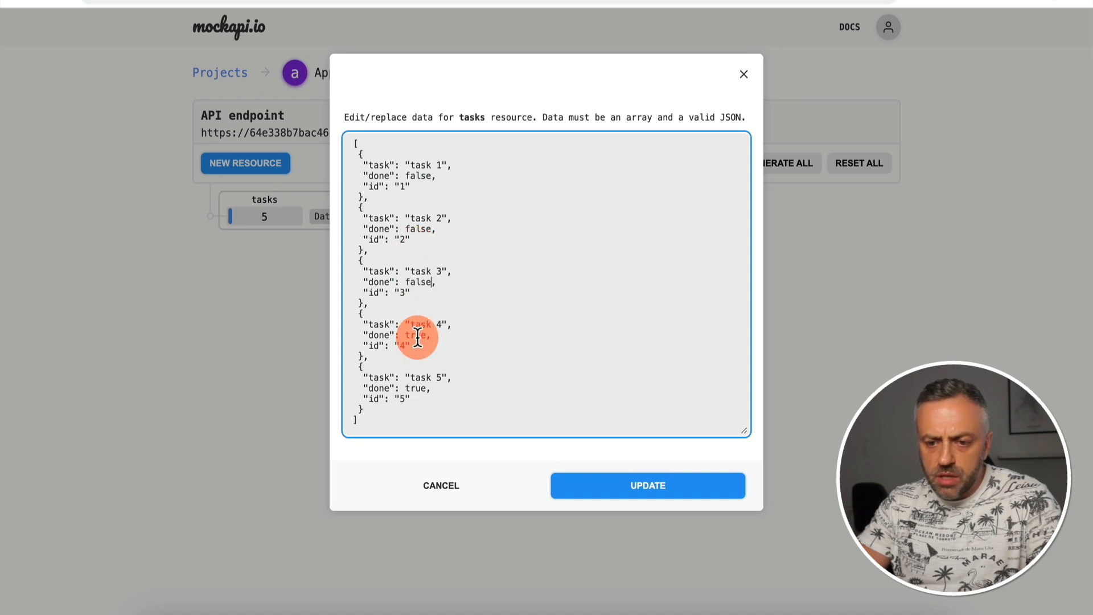
{"action": "left_click", "coordinate": [609, 482]}
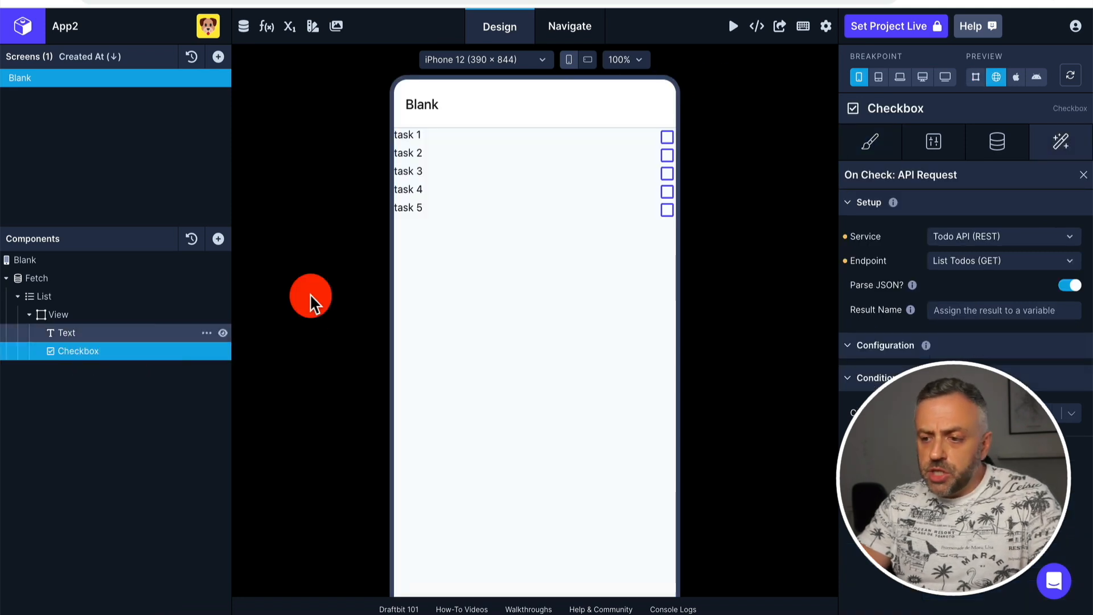
Set the Checkbox's On Check API request to the Update Todo (PUT) endpoint, with its path id taken from the list item's id.
{"action": "left_click", "coordinate": [1005, 267]}
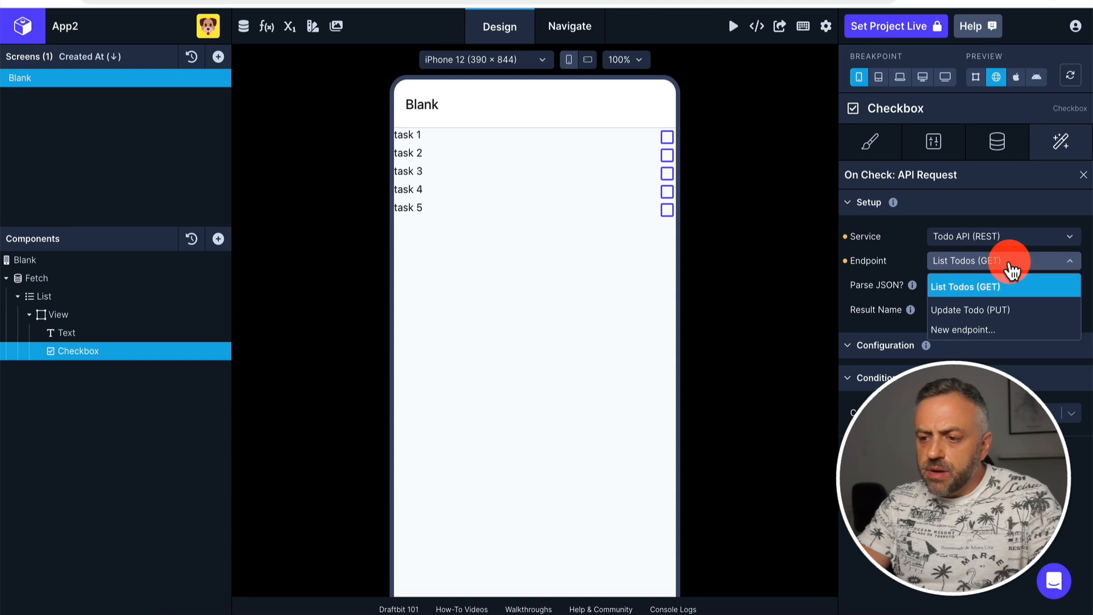
{"action": "left_click", "coordinate": [961, 310]}
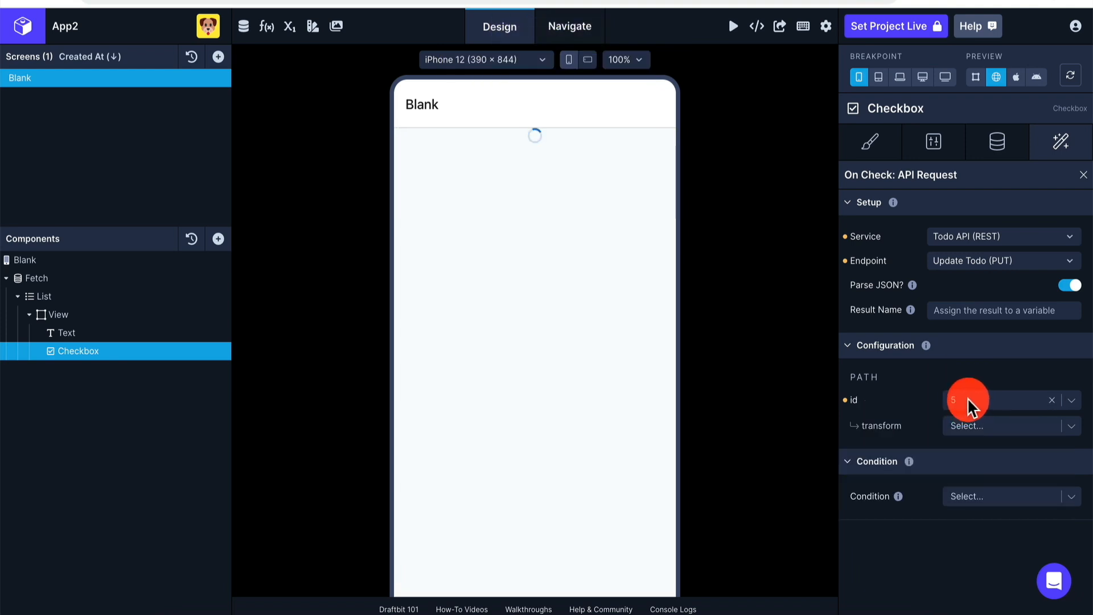
{"action": "left_click", "coordinate": [968, 399]}
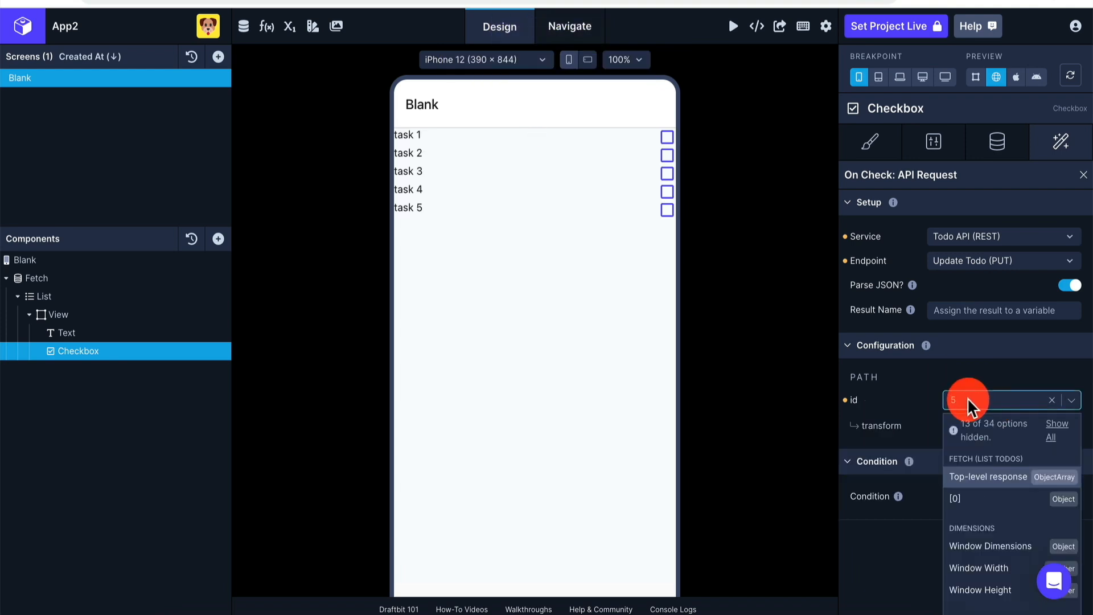
{"action": "scroll", "coordinate": [977, 540], "scroll_direction": "down", "scroll_amount": 3}
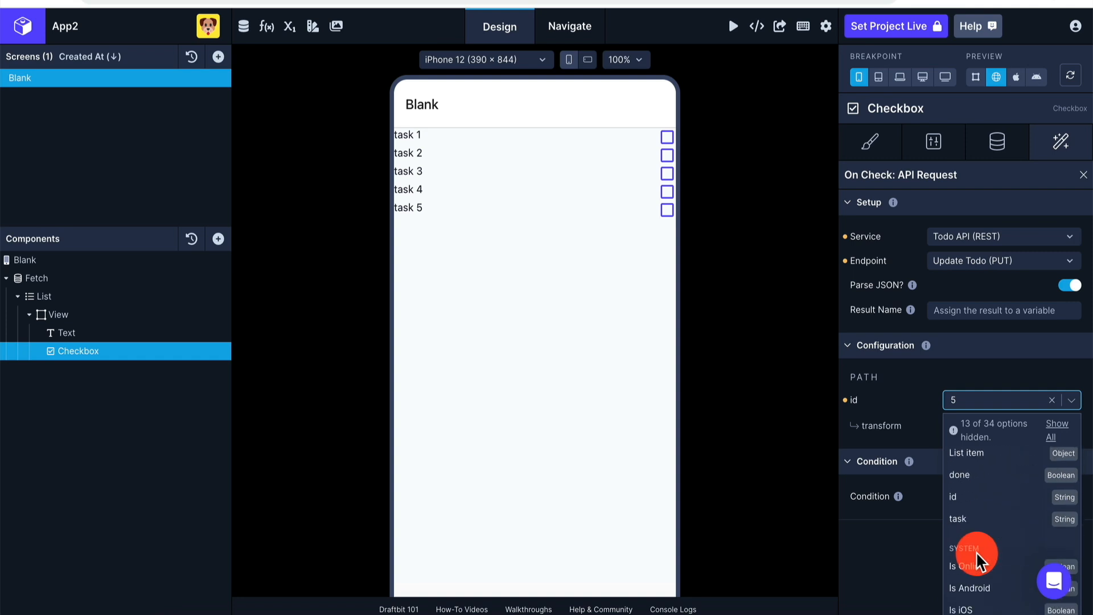
{"action": "left_click", "coordinate": [969, 496]}
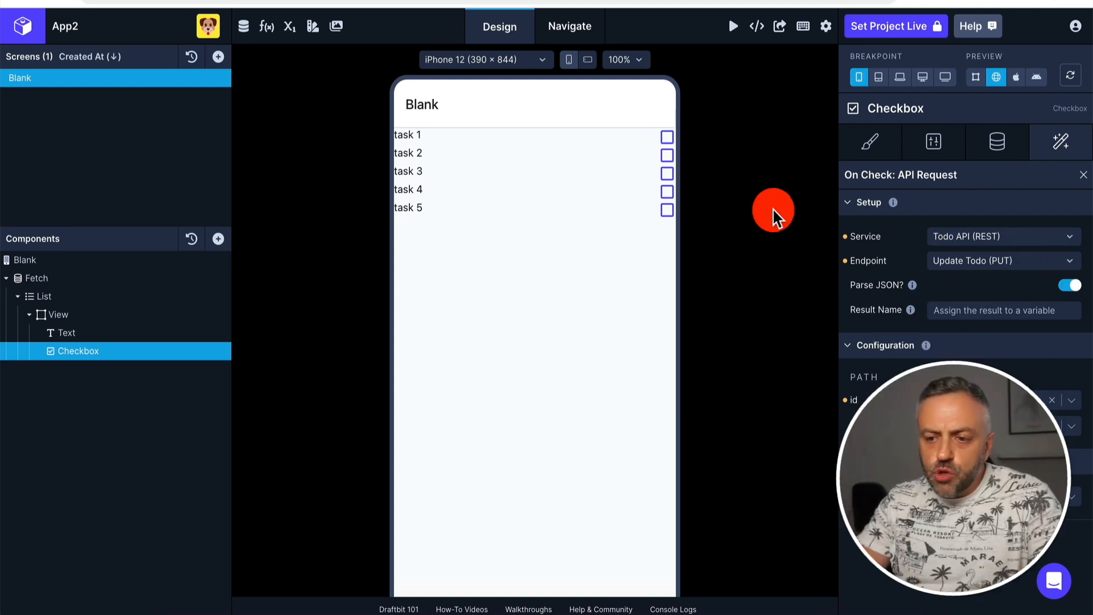
Check off task 1 in the preview and inspect its done value in the mockapi.io tasks data.
{"action": "left_click", "coordinate": [668, 141]}
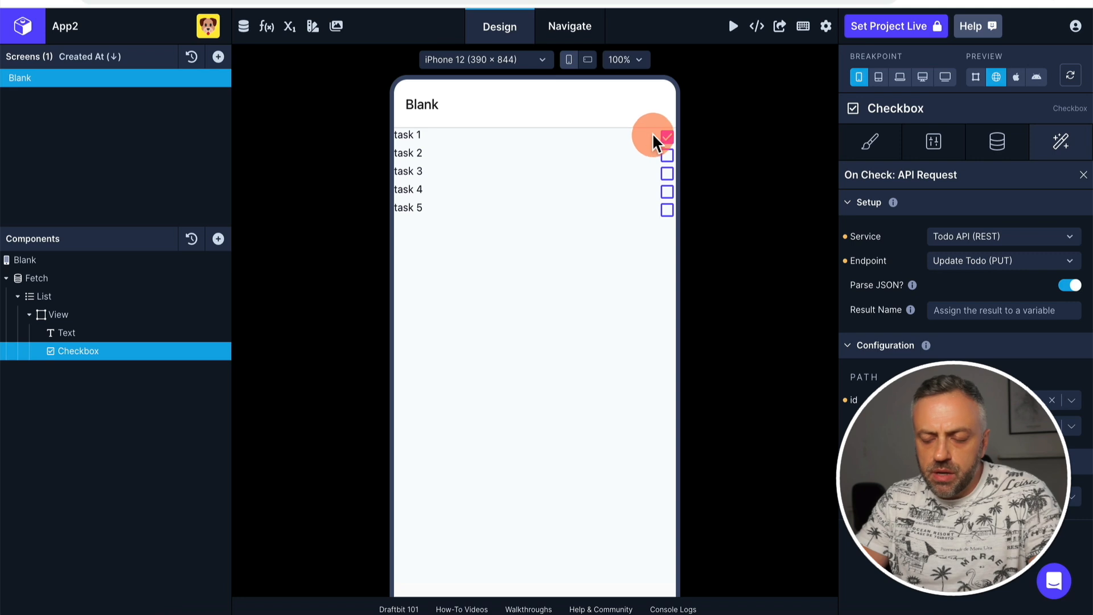
{"action": "key", "text": "ctrl+Tab"}
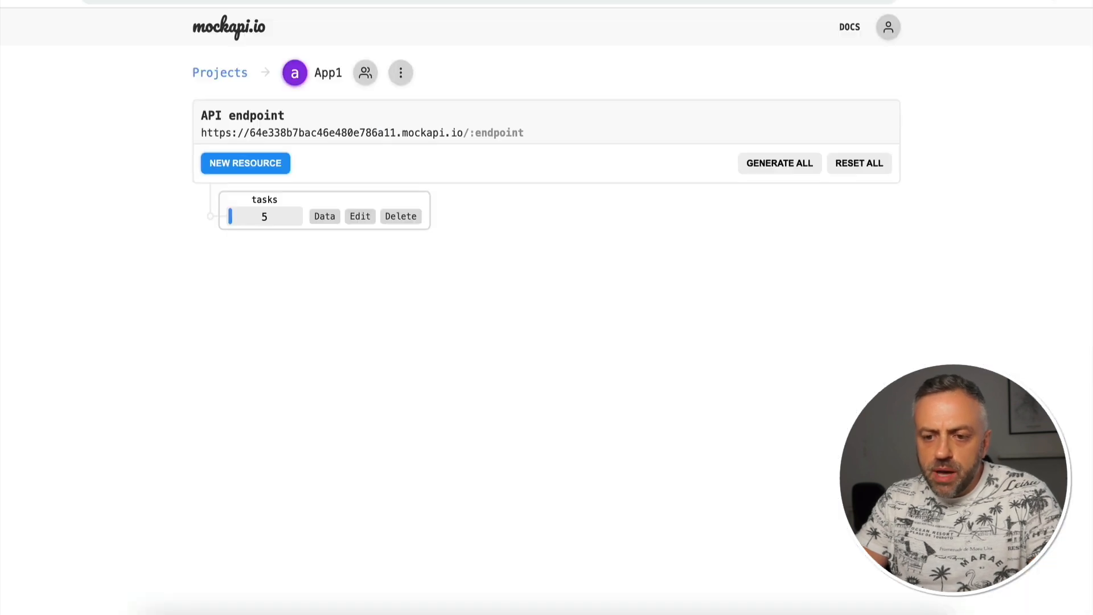
{"action": "left_click", "coordinate": [318, 215]}
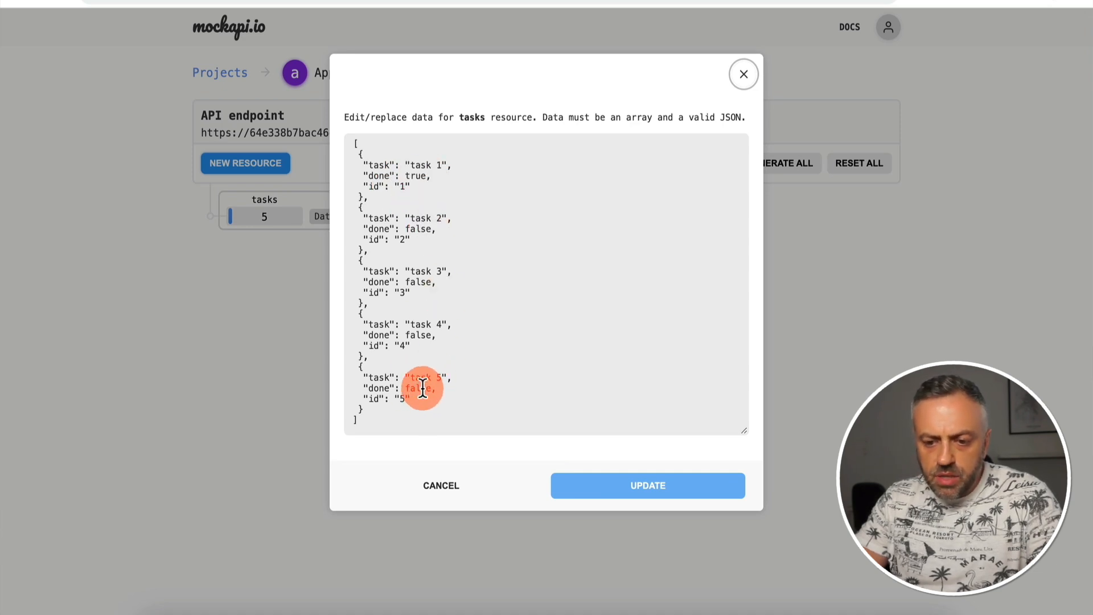
Return to Draftbit, check off task 5 in the preview, and inspect its done value in the mockapi.io tasks data.
{"action": "left_click", "coordinate": [450, 0]}
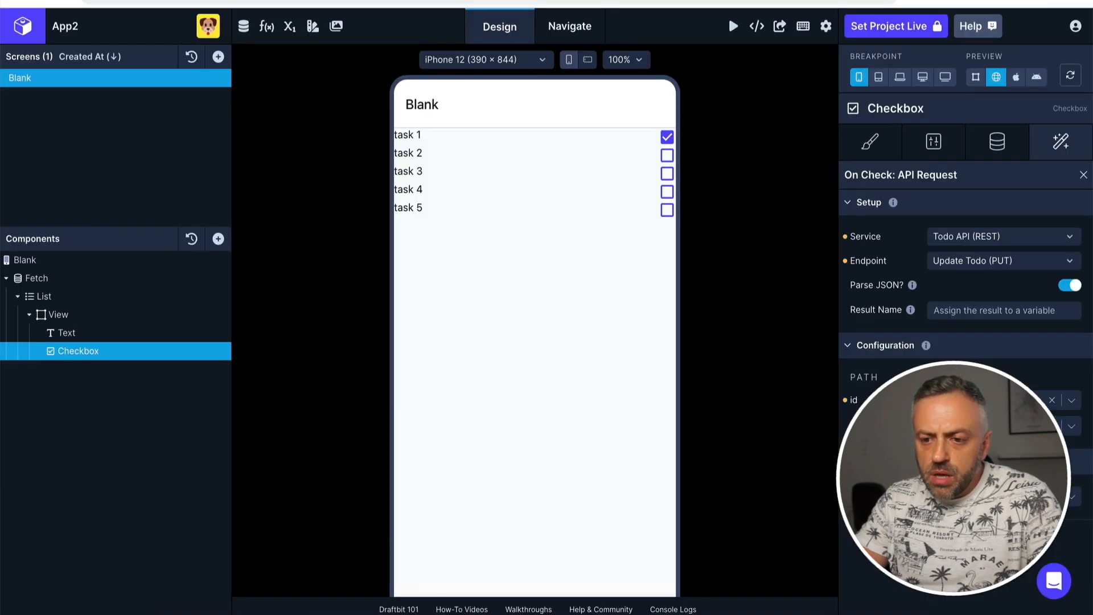
{"action": "left_click", "coordinate": [667, 210]}
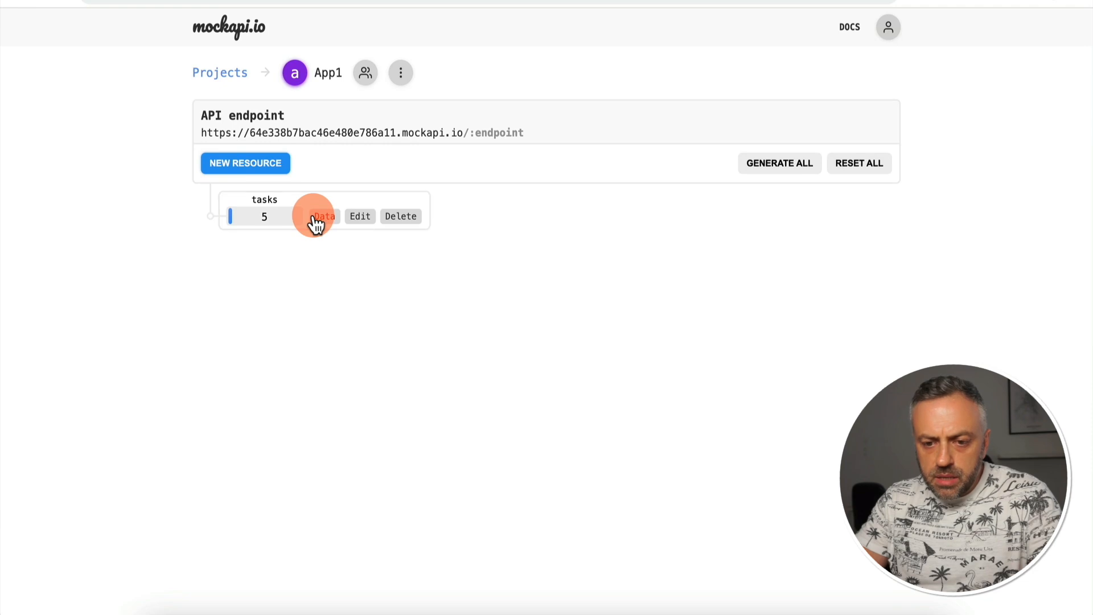
{"action": "left_click", "coordinate": [316, 219]}
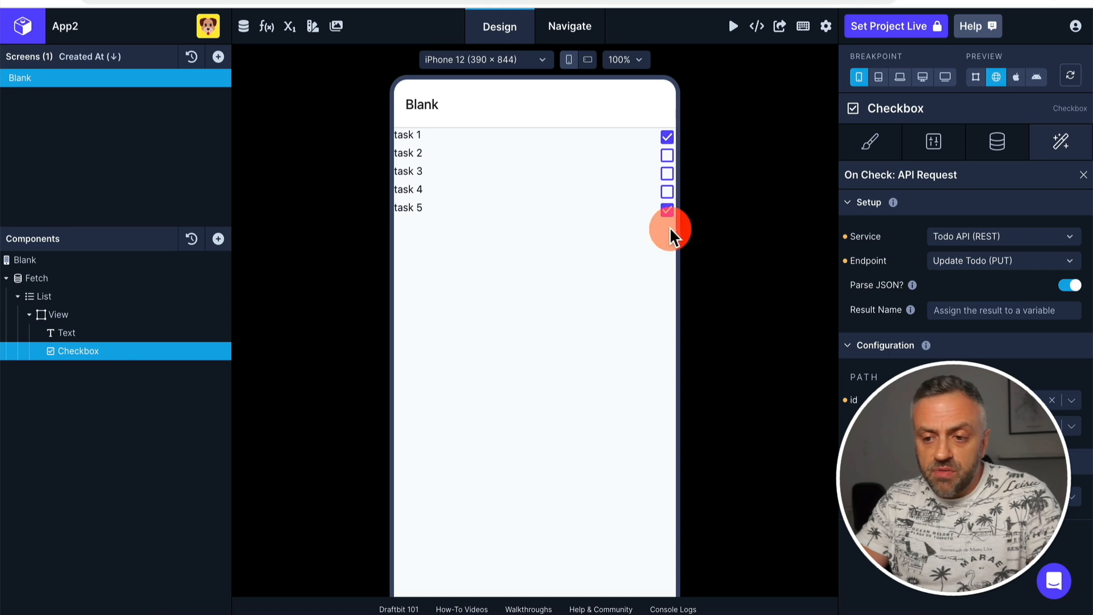
{"action": "left_click", "coordinate": [667, 138]}
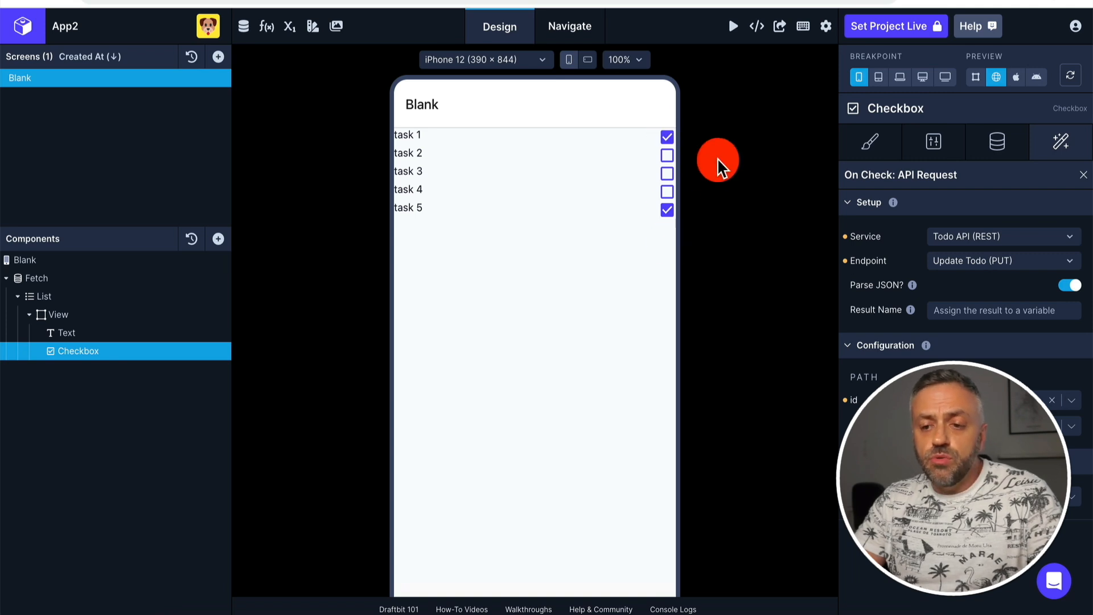
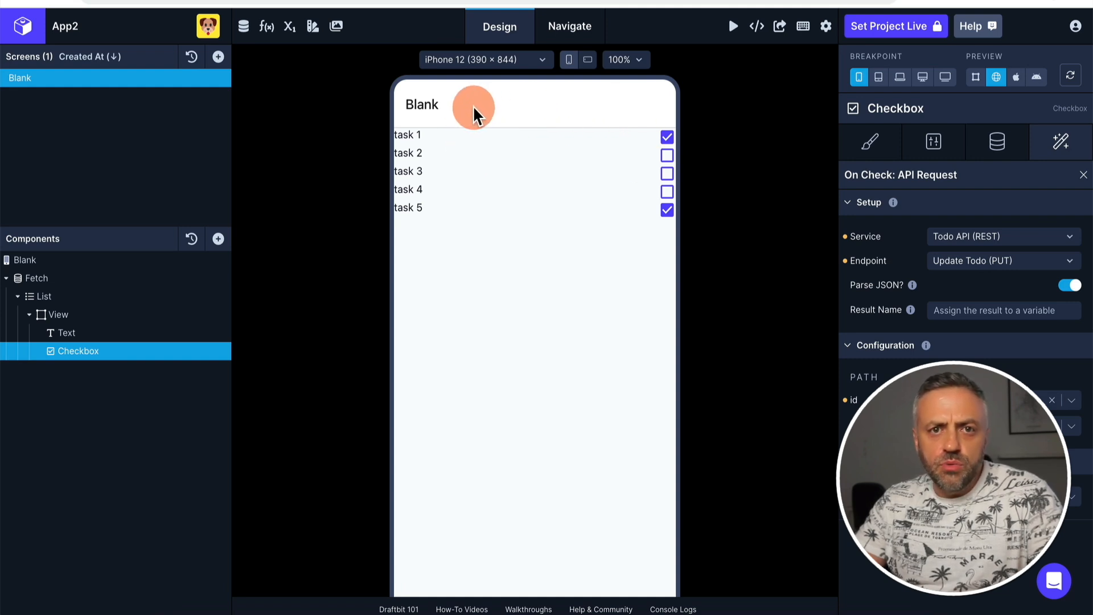
Add a View component to the Blank screen and place it above the Fetch component.
{"action": "left_click", "coordinate": [66, 266]}
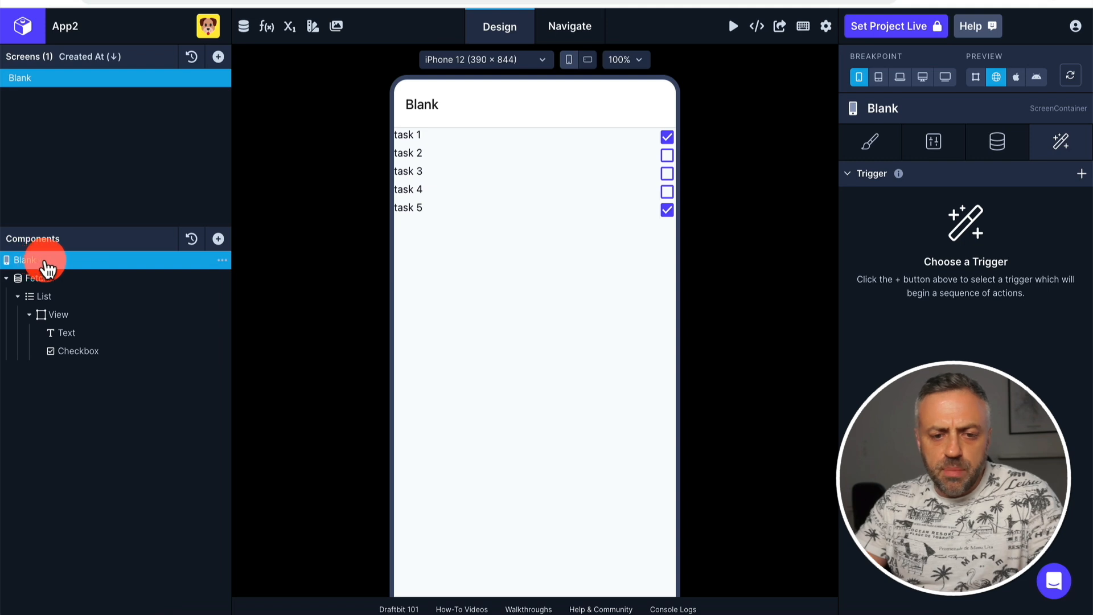
{"action": "left_click", "coordinate": [218, 238]}
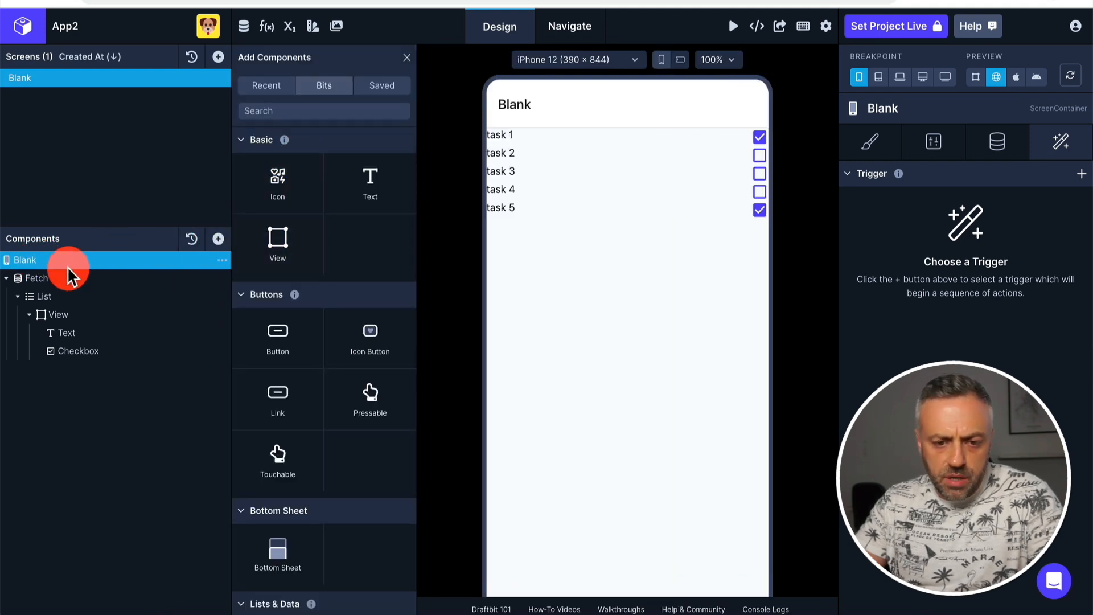
{"action": "left_click_drag", "start_coordinate": [44, 369], "coordinate": [64, 266]}
{"action": "left_click", "coordinate": [105, 280]}
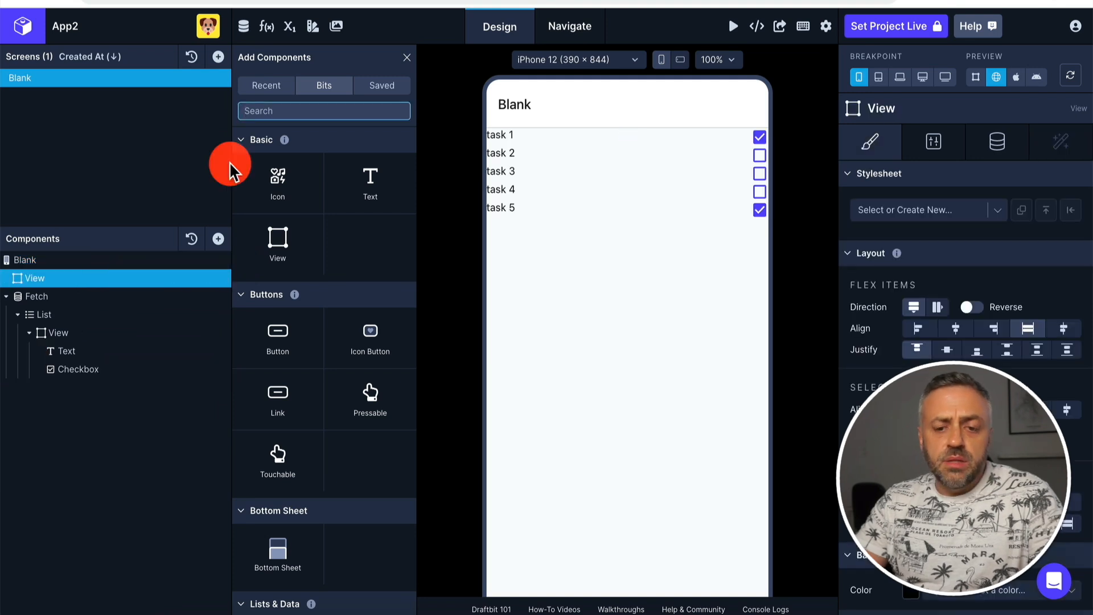
Add a Text Input and a Button component inside the new View.
{"action": "left_click", "coordinate": [295, 94]}
{"action": "type", "text": "input"}
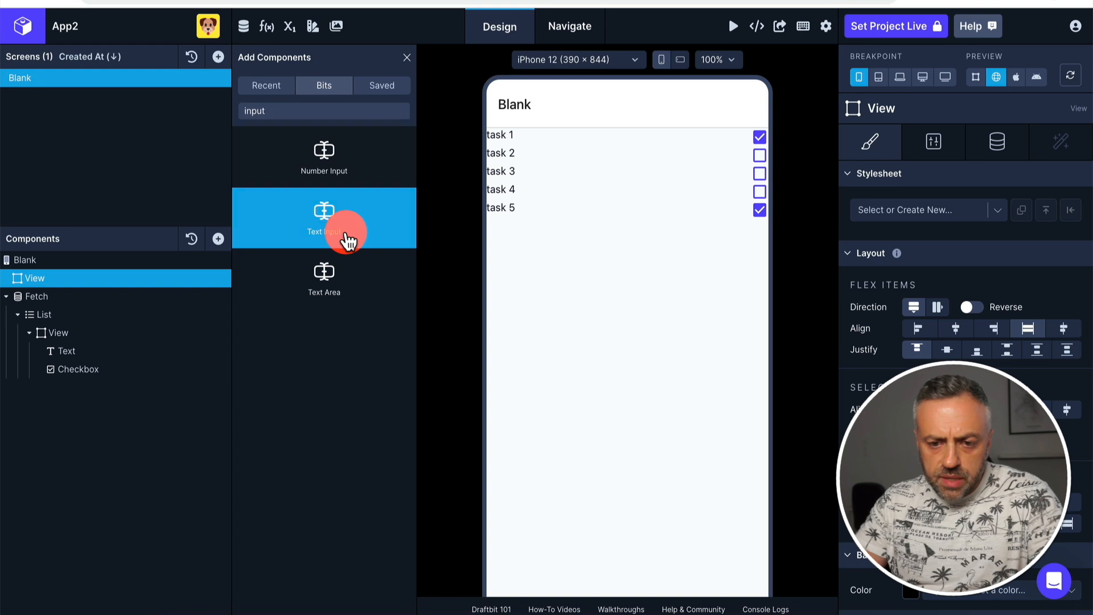
{"action": "left_click", "coordinate": [347, 242]}
{"action": "double_click", "coordinate": [312, 111]}
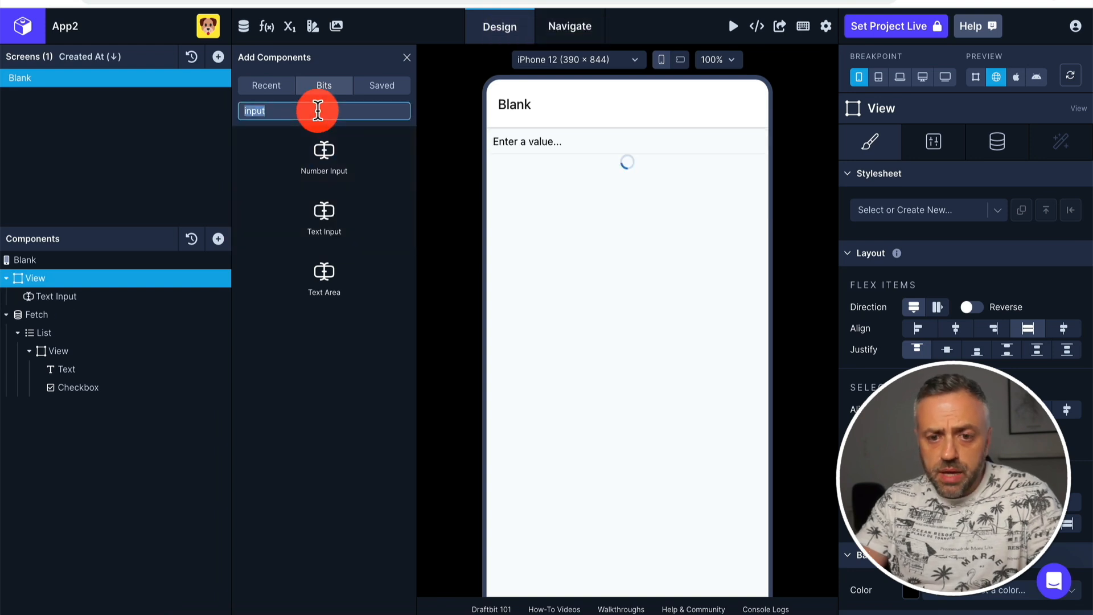
{"action": "type", "text": "but"}
{"action": "left_click", "coordinate": [324, 160]}
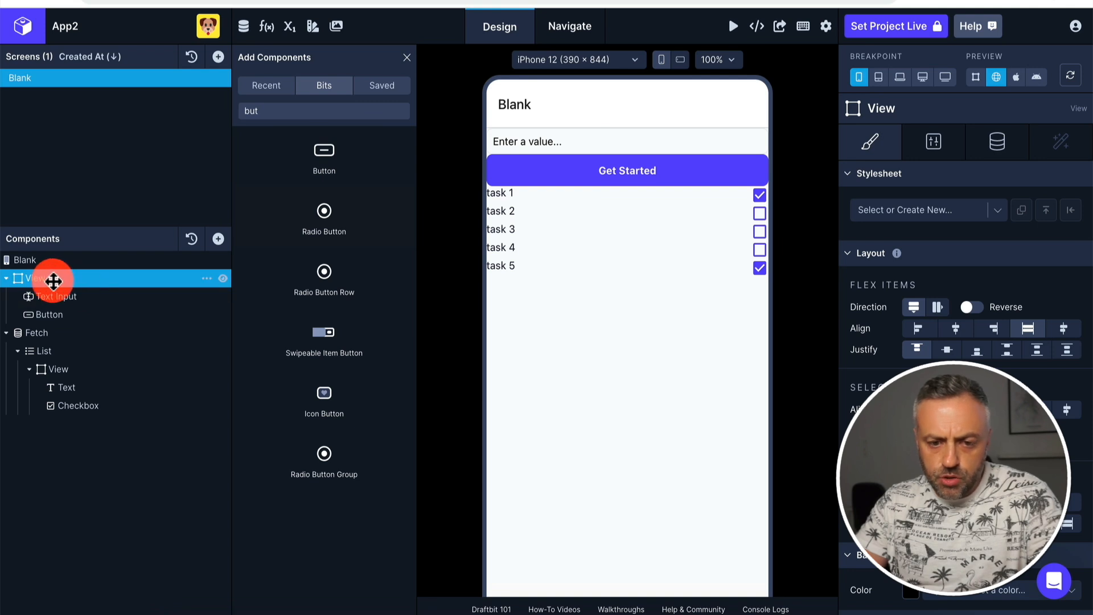
Arrange the new View's items in a row justified with space around, and set its padding to 40 pt bottom and 30 pt top.
{"action": "left_click", "coordinate": [938, 308]}
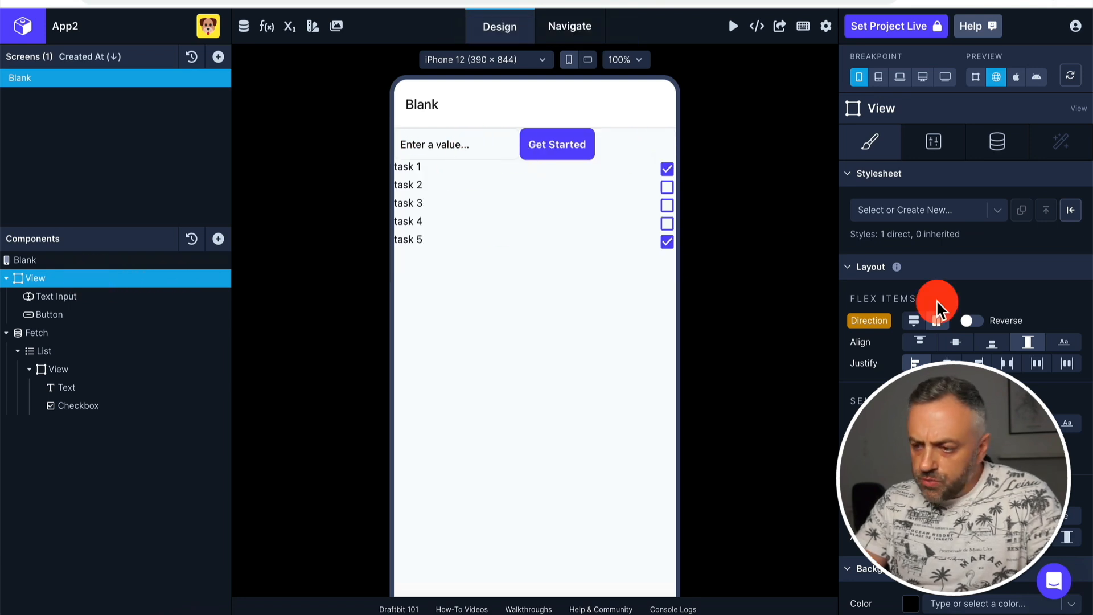
{"action": "left_click", "coordinate": [1034, 363]}
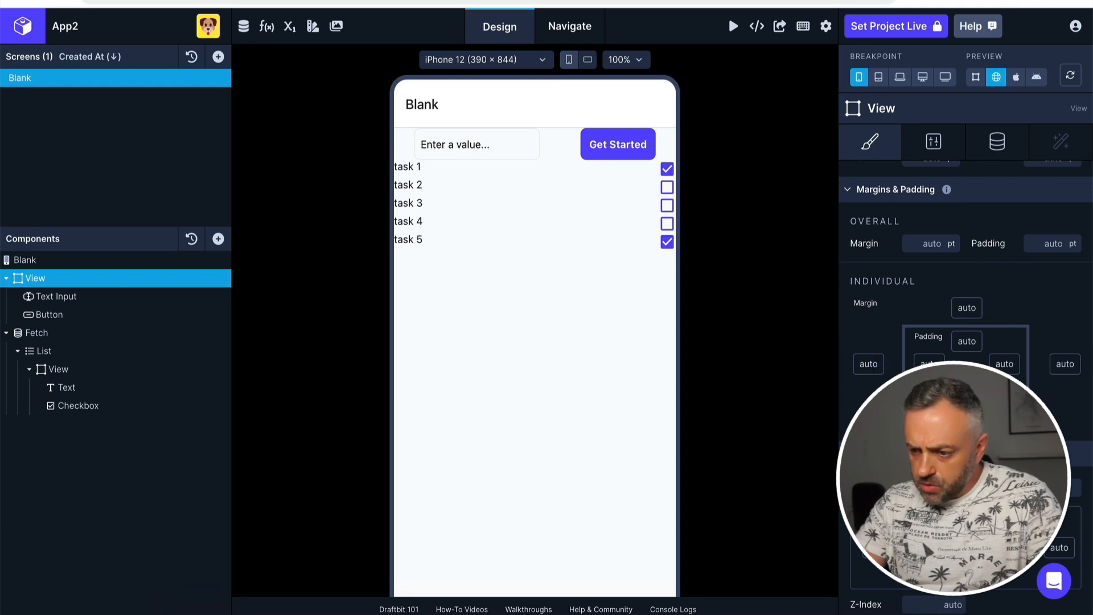
{"action": "left_click", "coordinate": [967, 386]}
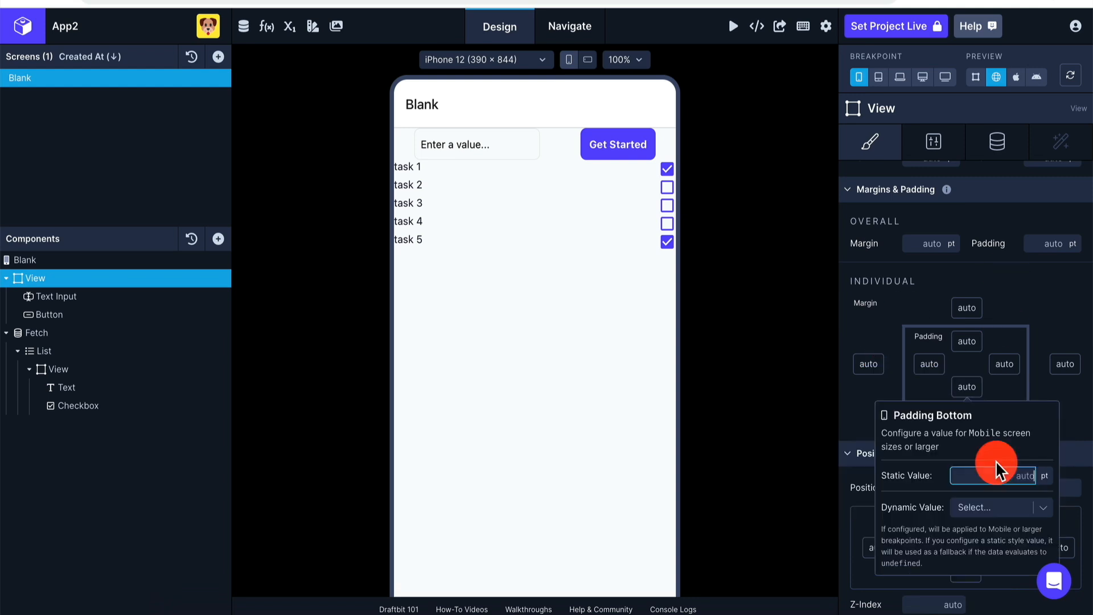
{"action": "type", "text": "40"}
{"action": "key", "text": "Return"}
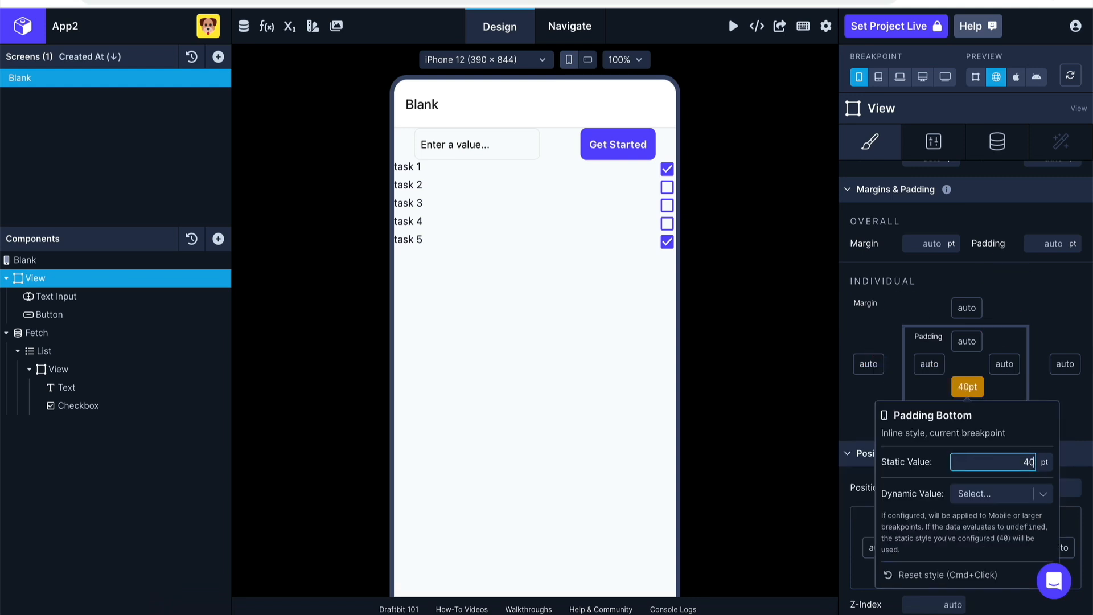
{"action": "left_click", "coordinate": [1078, 427]}
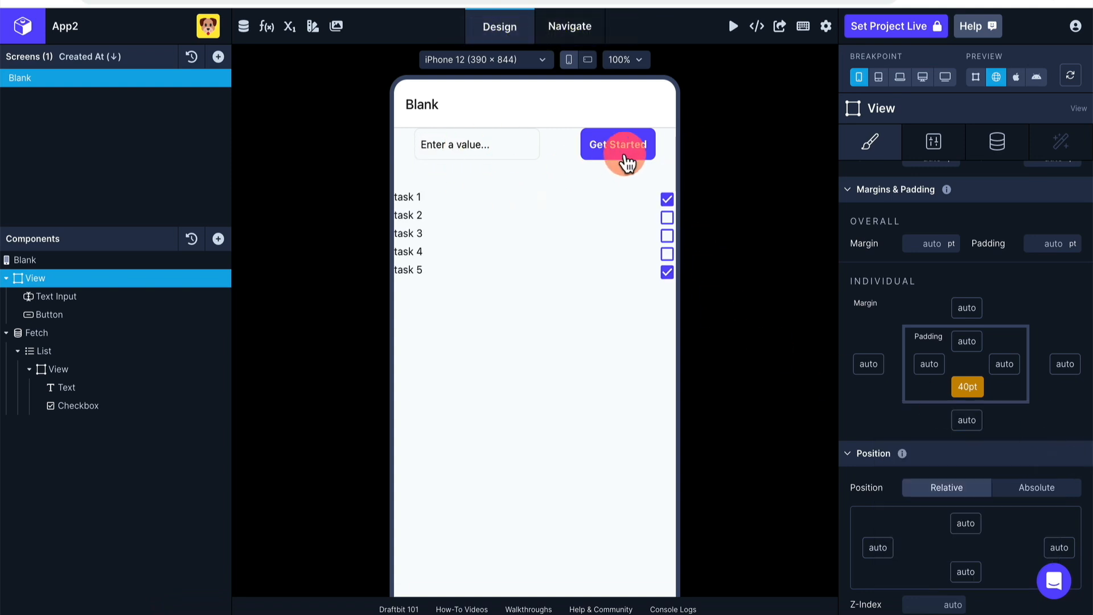
{"action": "left_click", "coordinate": [968, 342]}
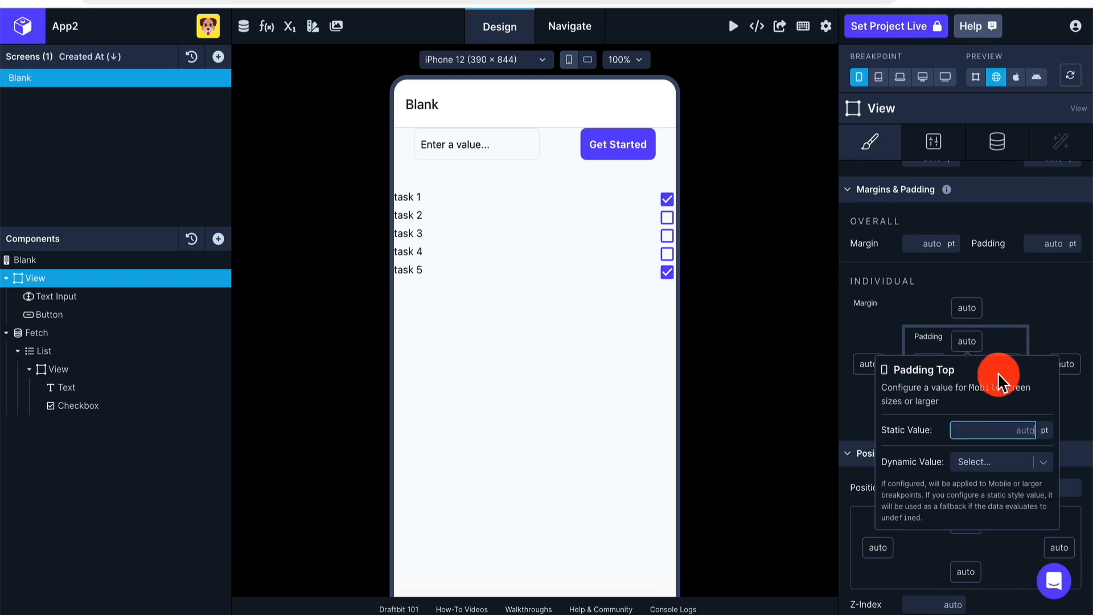
{"action": "type", "text": "30"}
{"action": "left_click", "coordinate": [1063, 365]}
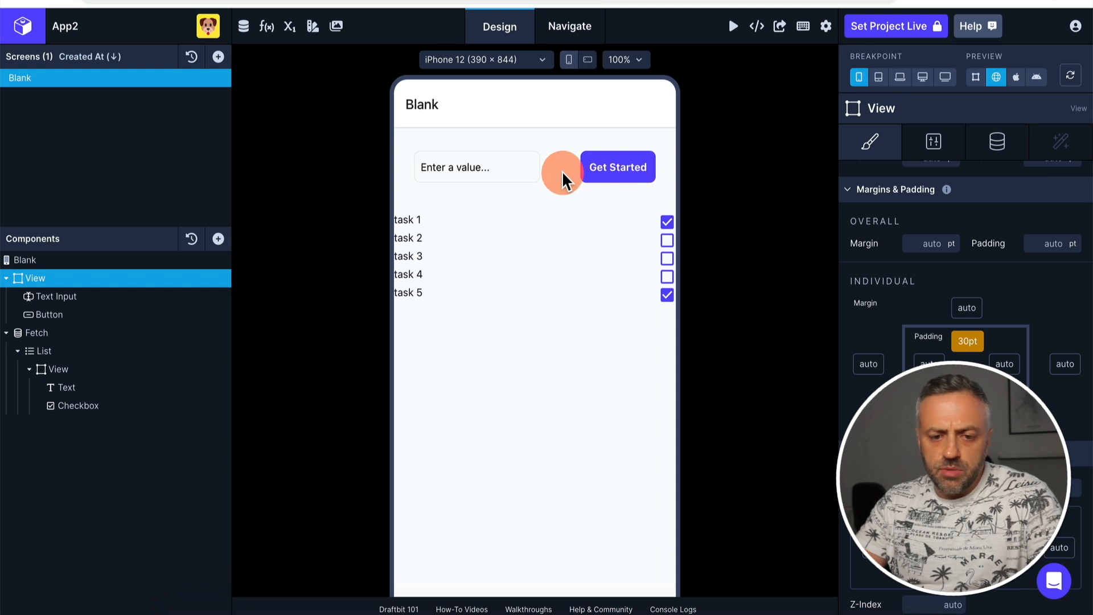
Change the new button's text to "ADD TASK" and open its interaction settings.
{"action": "left_click", "coordinate": [63, 314]}
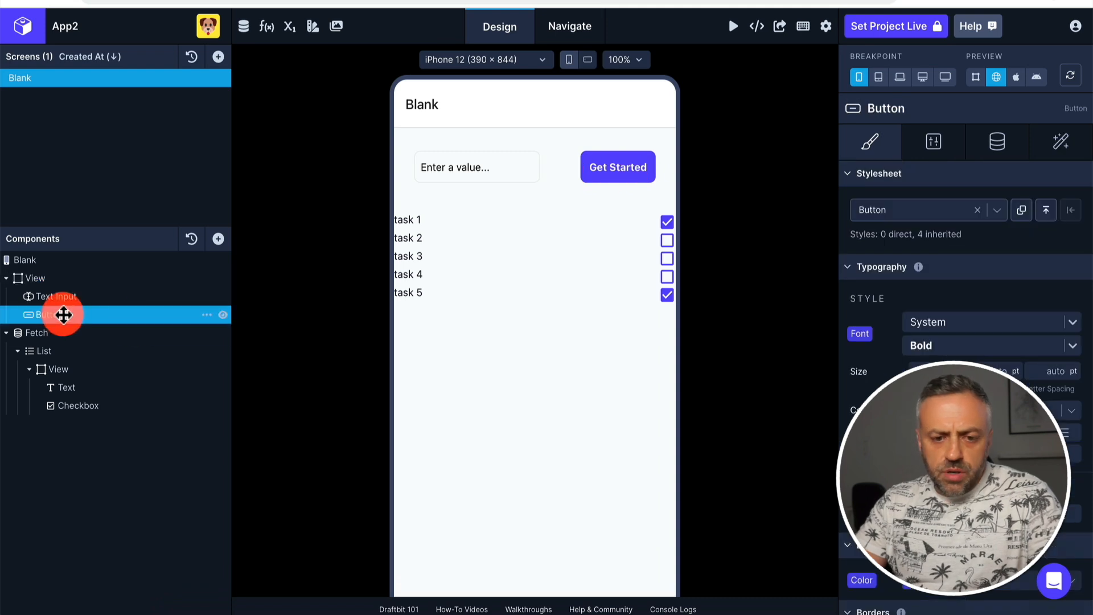
{"action": "left_click", "coordinate": [1000, 142]}
{"action": "left_click", "coordinate": [917, 215]}
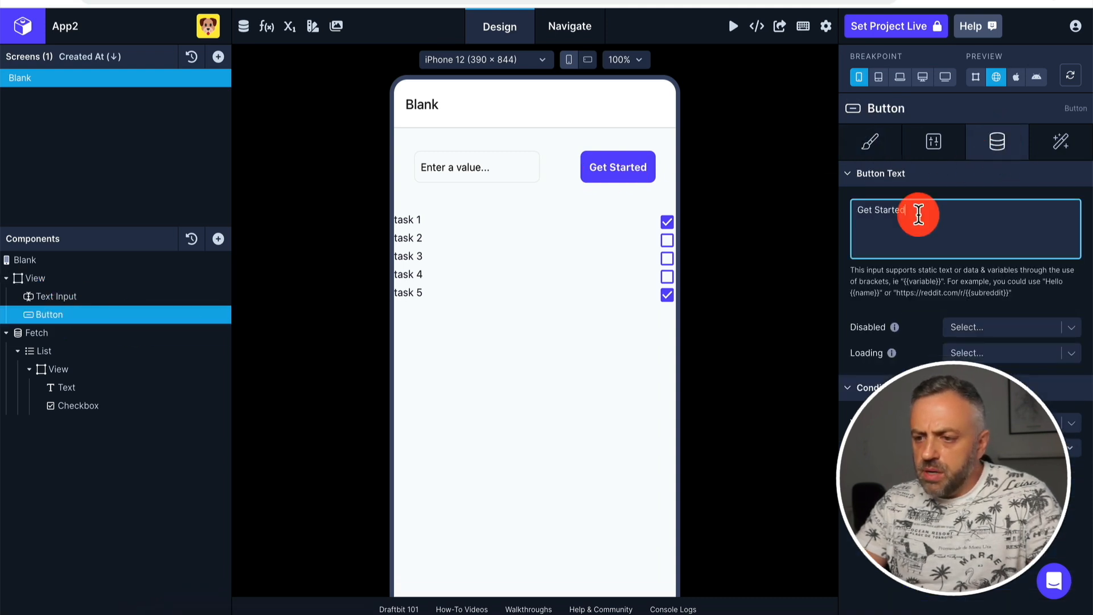
{"action": "key", "text": "ctrl+a"}
{"action": "type", "text": "A"}
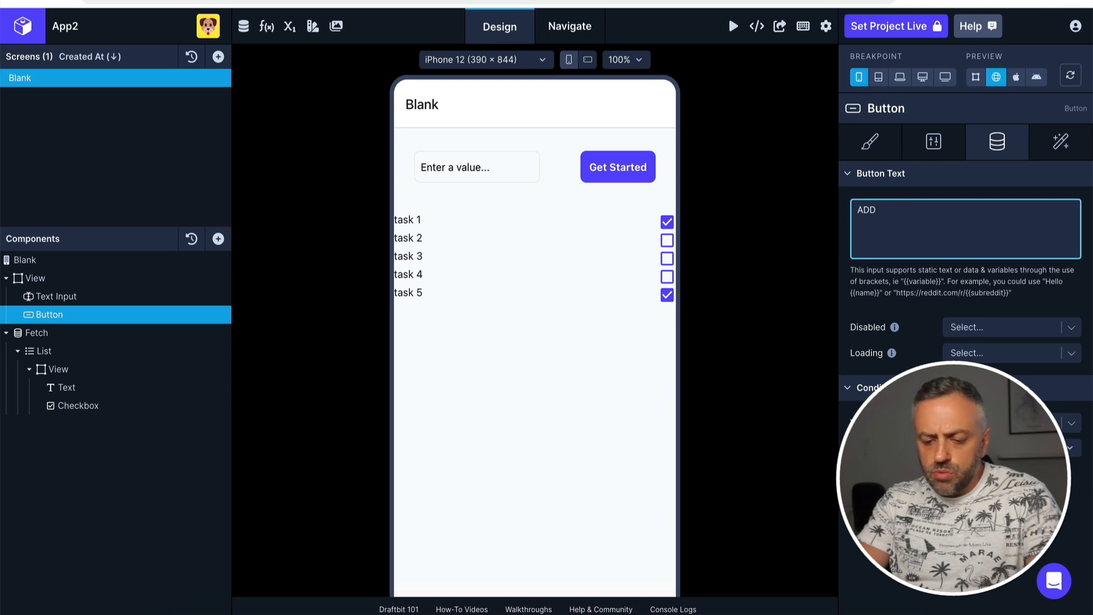
{"action": "left_click", "coordinate": [892, 222]}
{"action": "left_click", "coordinate": [1061, 141]}
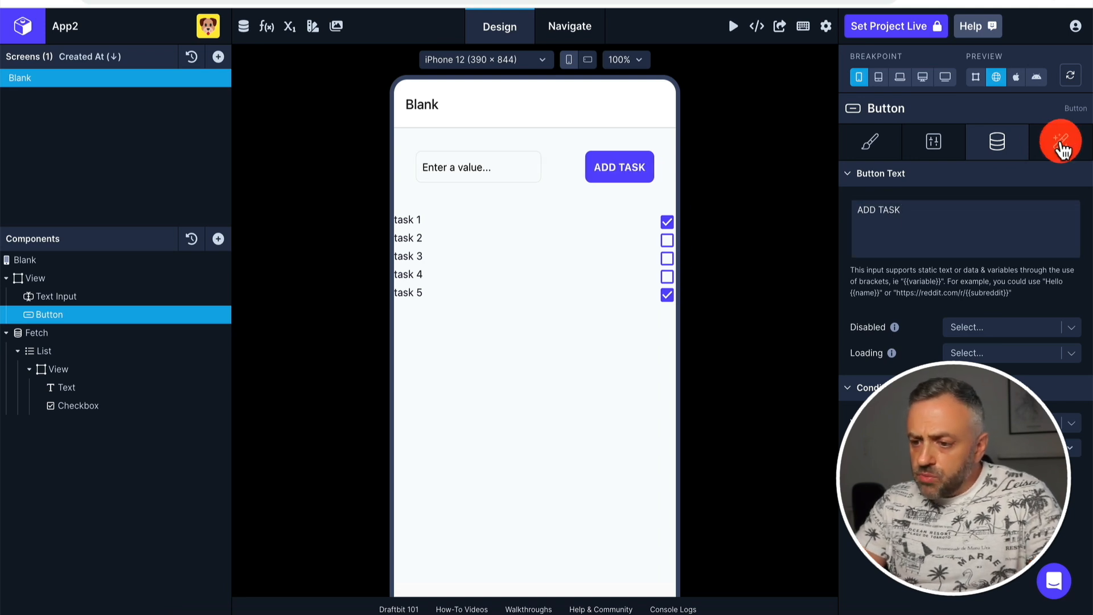
Add an On Press trigger to the ADD TASK button with an API Request action using the Todo API (REST) service.
{"action": "left_click", "coordinate": [1081, 174]}
{"action": "left_click", "coordinate": [1004, 198]}
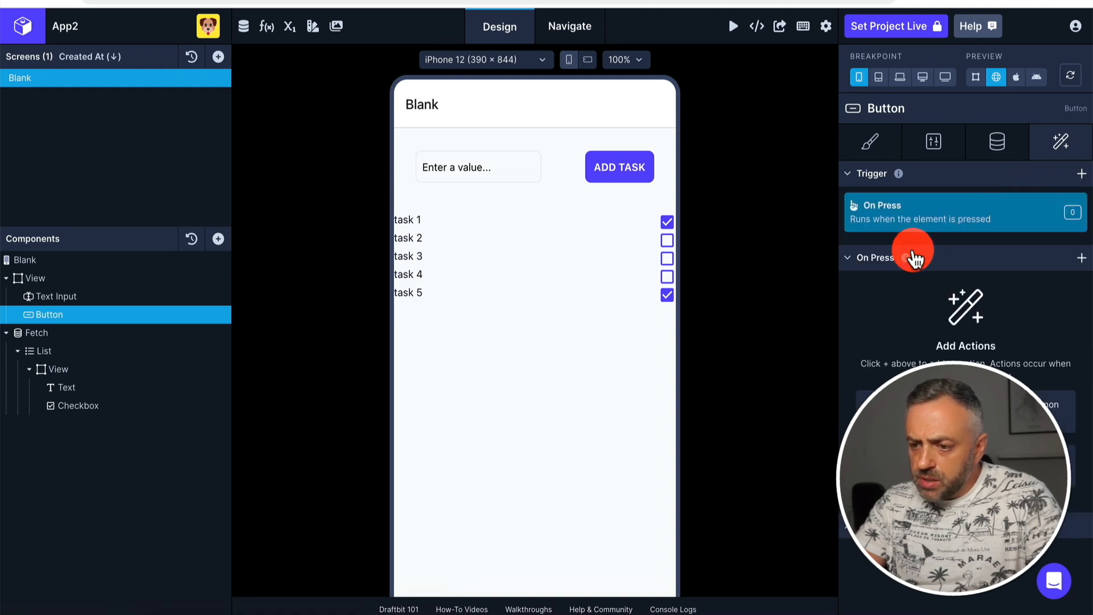
{"action": "left_click", "coordinate": [1081, 258]}
{"action": "left_click", "coordinate": [1001, 311]}
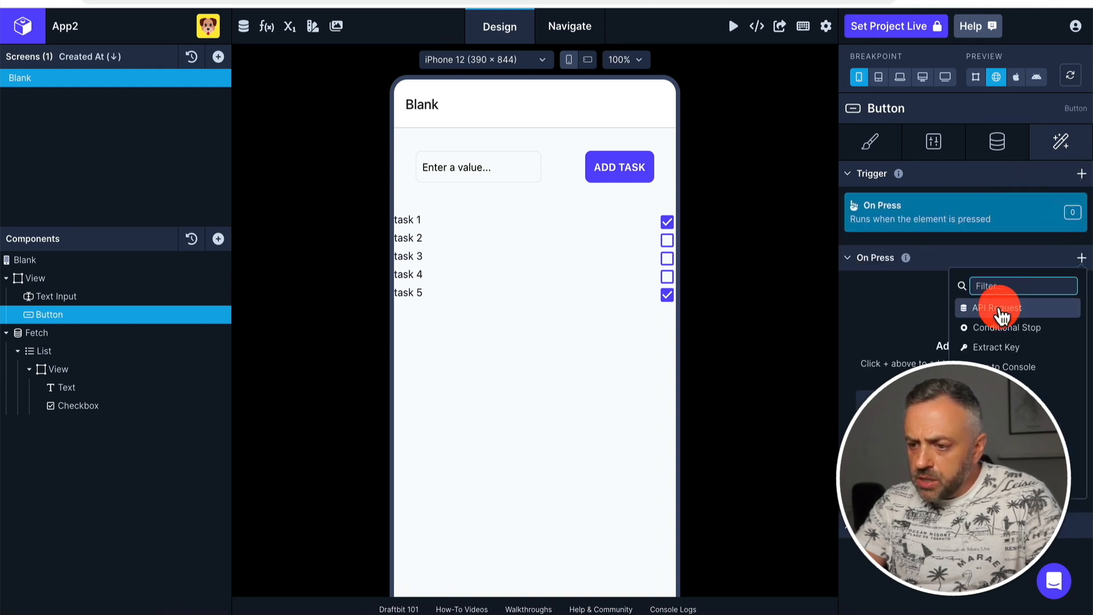
{"action": "left_click", "coordinate": [993, 239]}
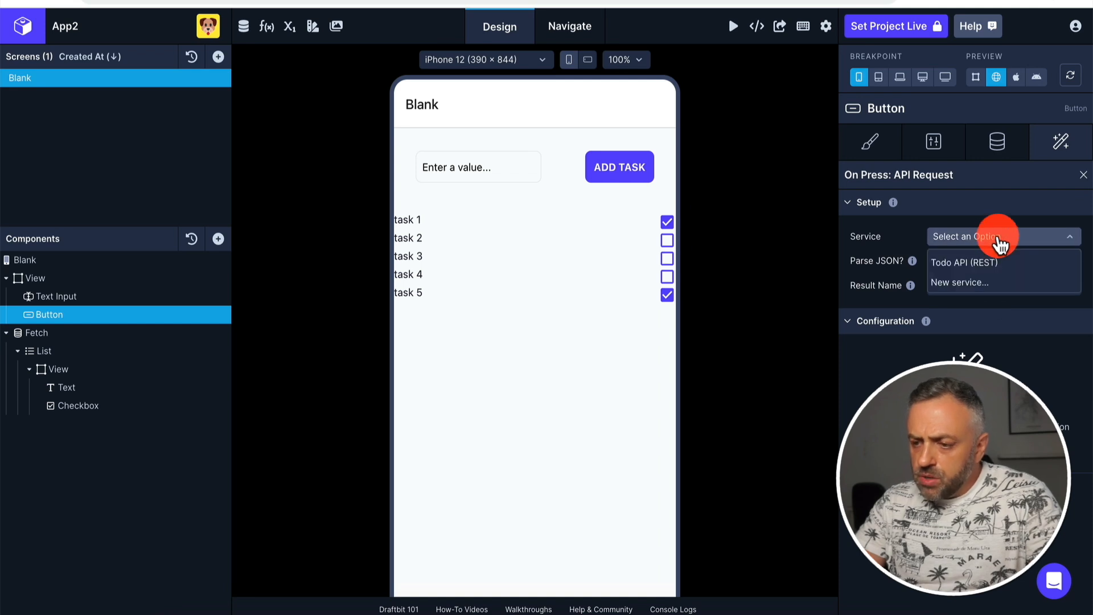
{"action": "left_click", "coordinate": [979, 263]}
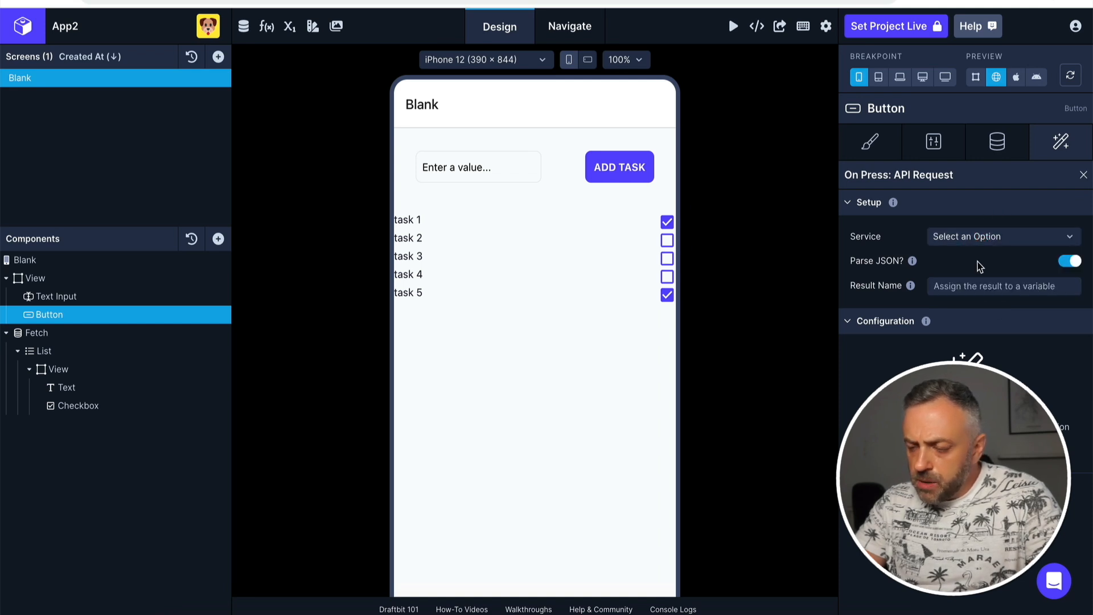
Start a new endpoint named "Create Todo" with method POST, role Create, object type todo and path /tasks.
{"action": "left_click", "coordinate": [979, 263]}
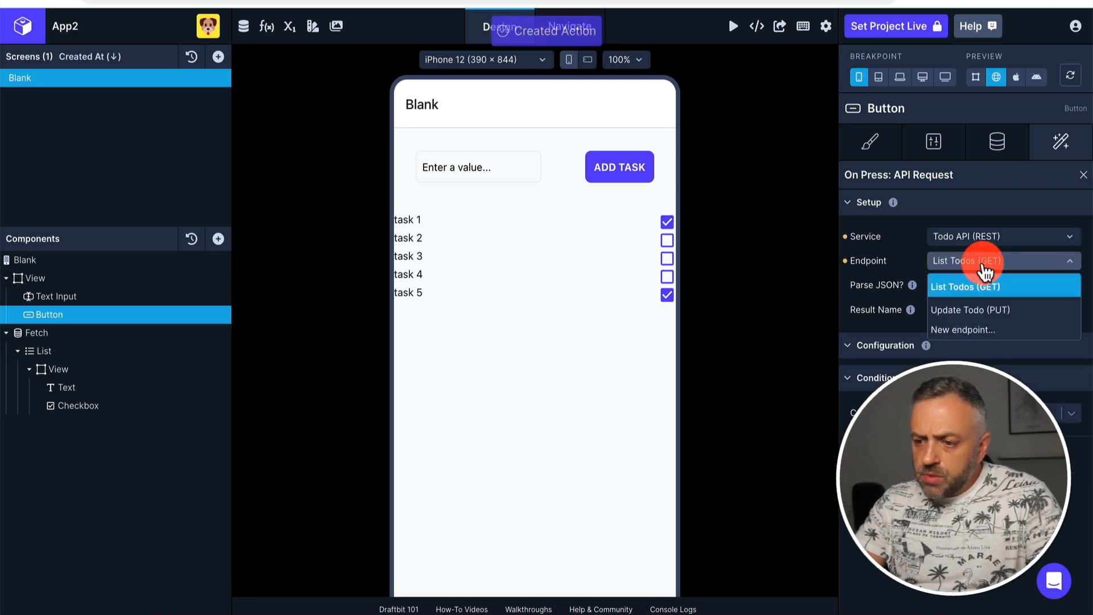
{"action": "left_click", "coordinate": [966, 330]}
{"action": "left_click", "coordinate": [514, 136]}
{"action": "type", "text": "Create Todo"}
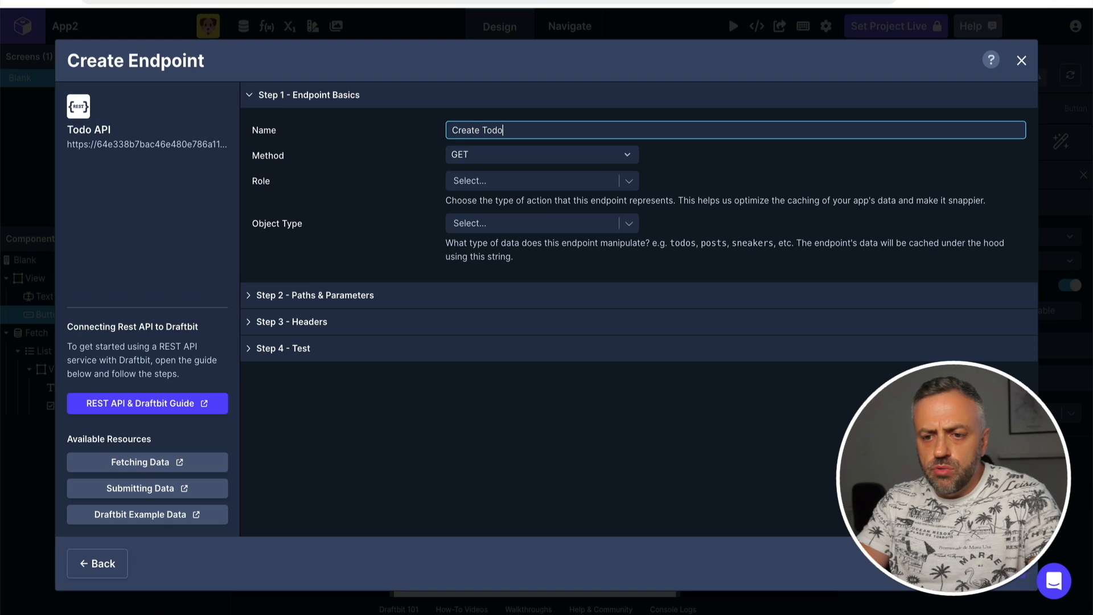
{"action": "left_click", "coordinate": [476, 157]}
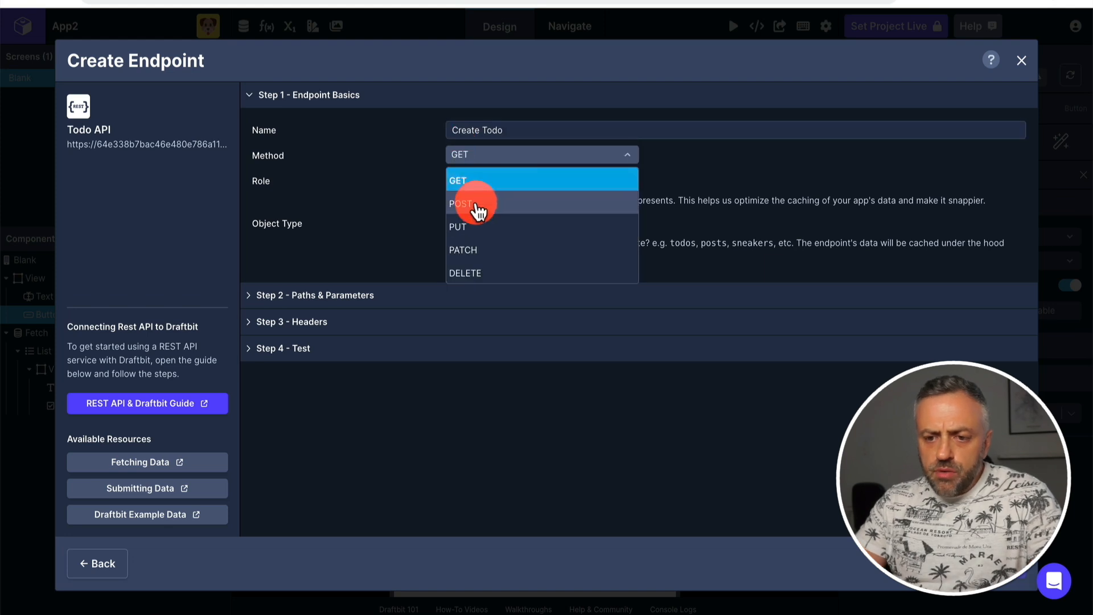
{"action": "left_click", "coordinate": [478, 214]}
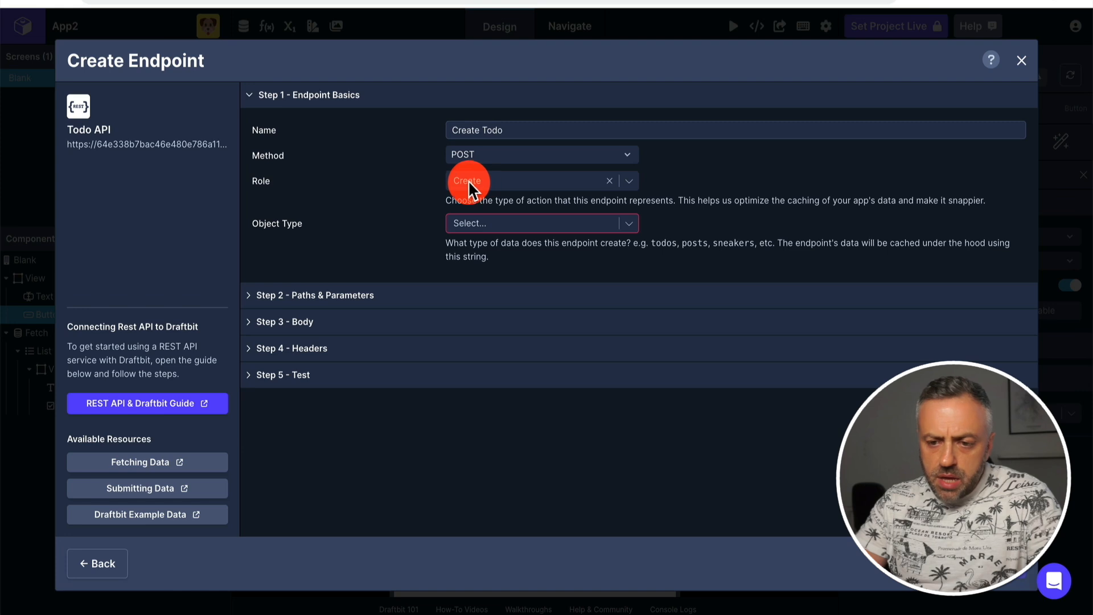
{"action": "left_click", "coordinate": [475, 224]}
{"action": "left_click", "coordinate": [480, 244]}
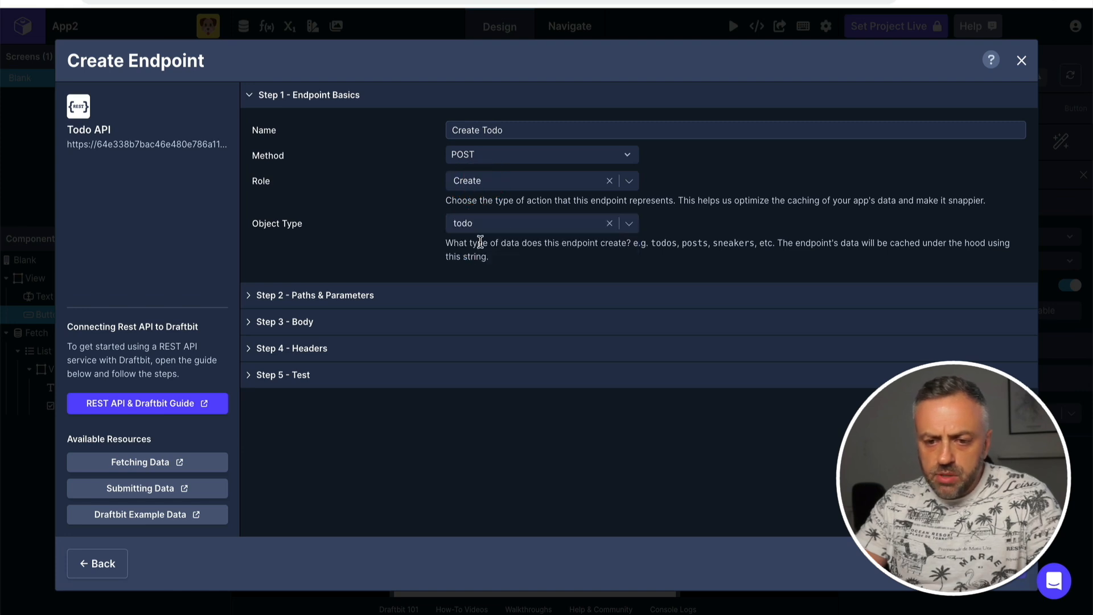
{"action": "left_click", "coordinate": [342, 296]}
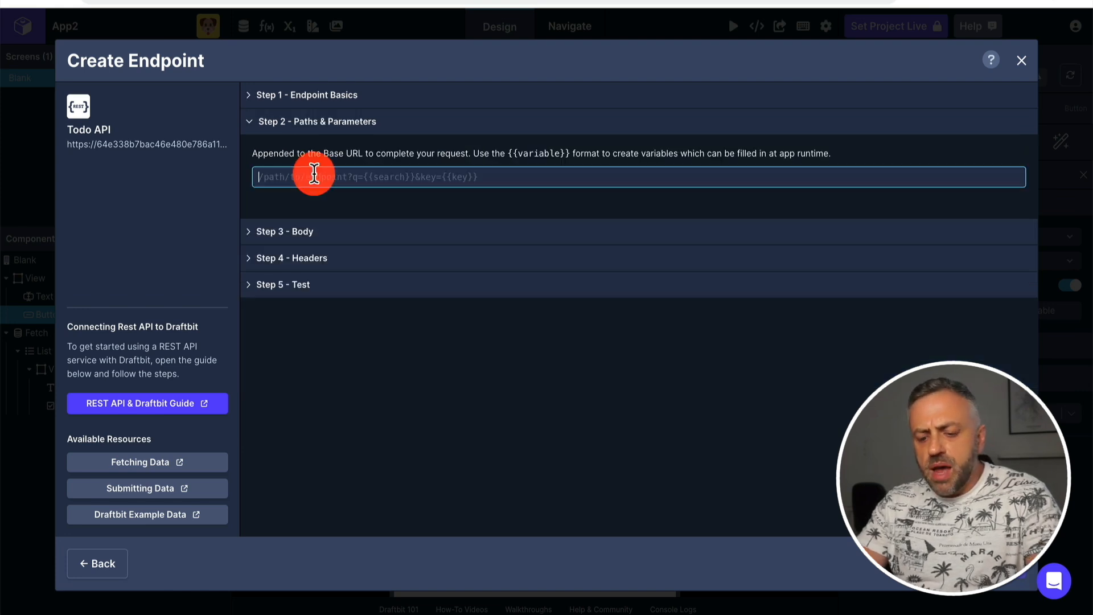
{"action": "type", "text": "/tasks"}
Copy the first task's JSON object from the tasks data in mockapi.io into the Draftbit endpoint's body structure, without the trailing comma.
{"action": "left_click", "coordinate": [285, 231]}
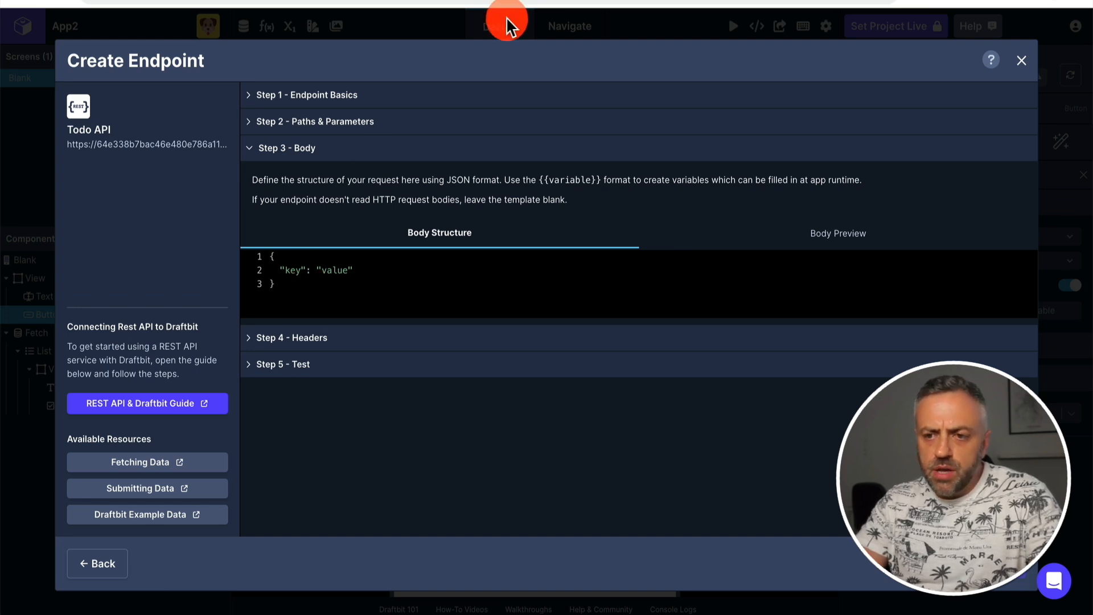
{"action": "left_click", "coordinate": [569, 11]}
{"action": "left_click", "coordinate": [327, 215]}
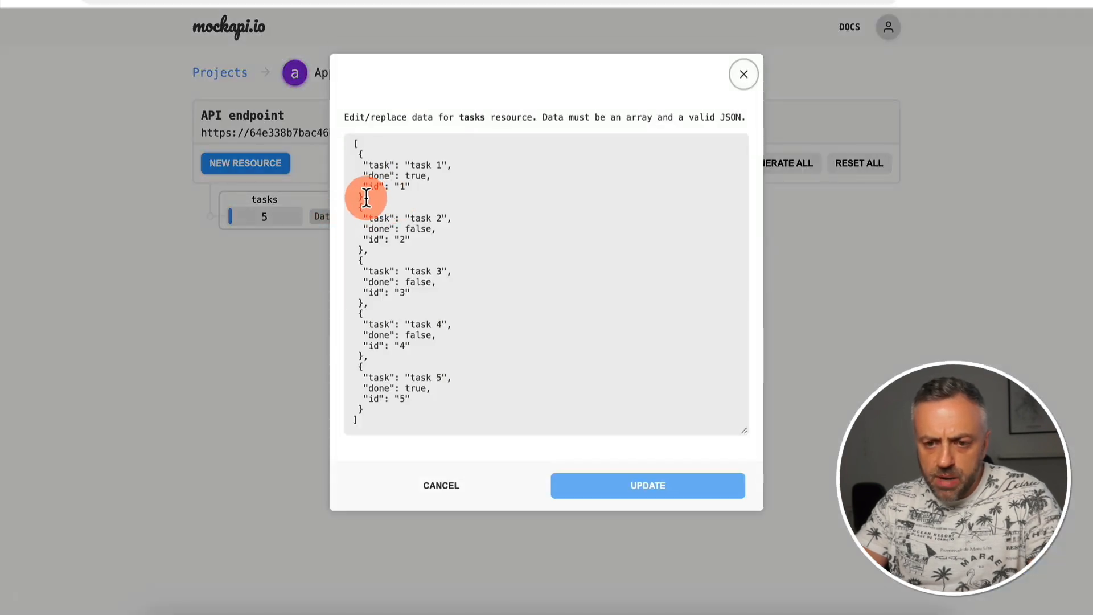
{"action": "left_click_drag", "start_coordinate": [370, 197], "coordinate": [349, 163]}
{"action": "key", "text": "super+c"}
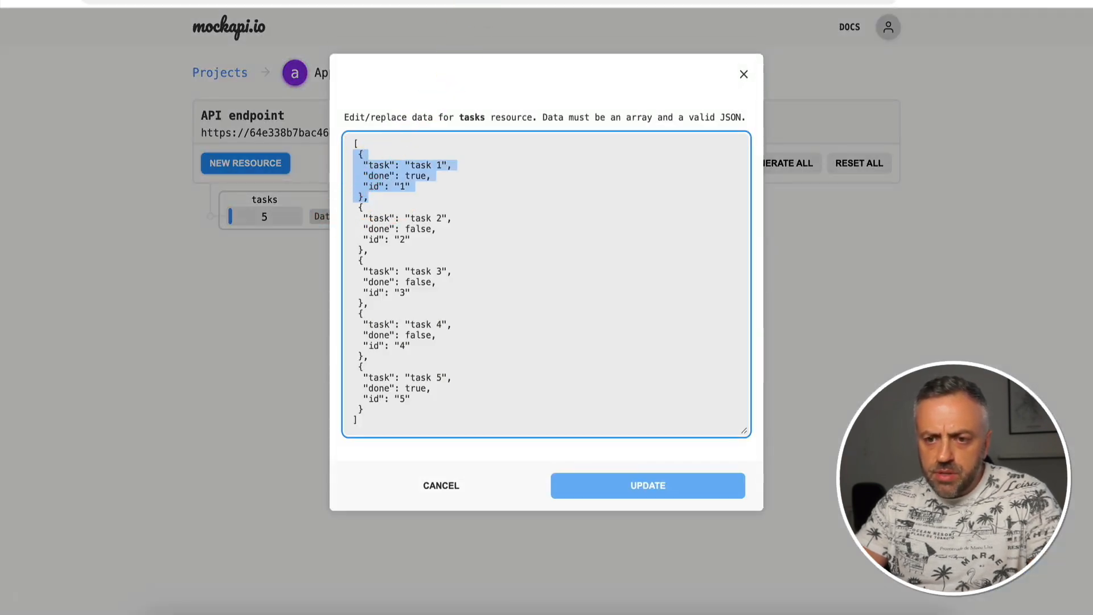
{"action": "left_click", "coordinate": [480, 2]}
{"action": "left_click", "coordinate": [333, 309]}
{"action": "key", "text": "super+a"}
{"action": "key", "text": "super+v"}
{"action": "key", "text": "BackSpace"}
In the request body, set task to the variable {{task}} and done to false, and remove the id line.
{"action": "left_click_drag", "start_coordinate": [378, 268], "coordinate": [329, 272]}
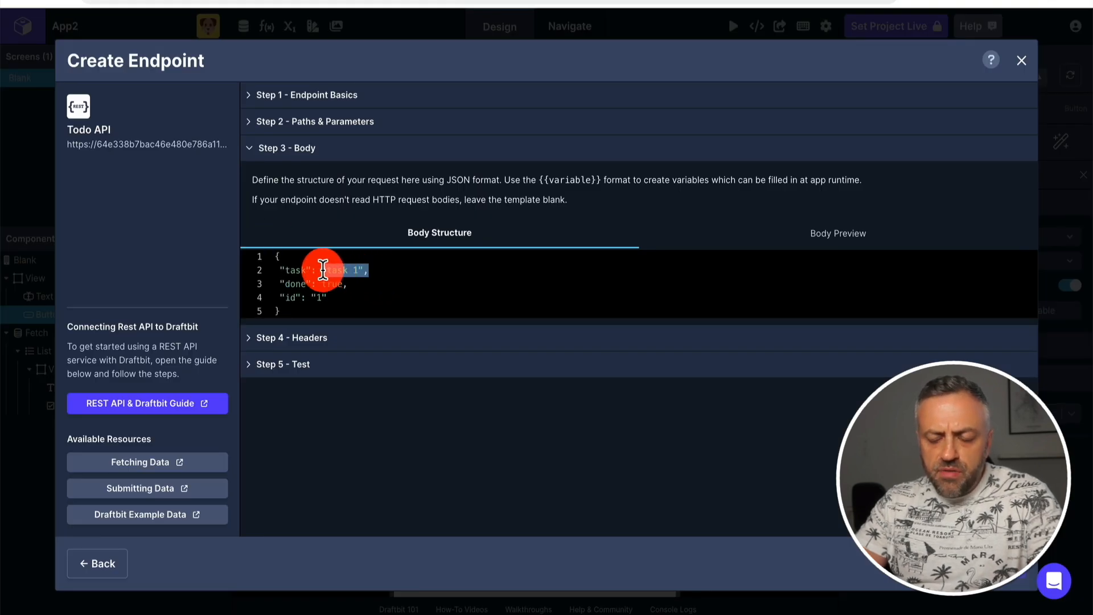
{"action": "type", "text": "{{"}
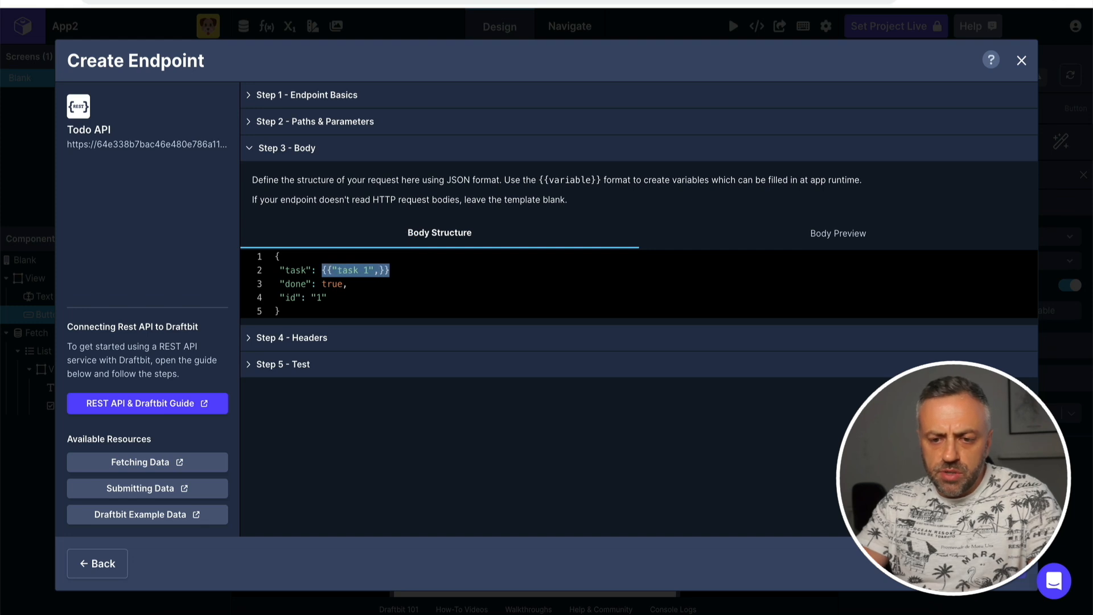
{"action": "left_click", "coordinate": [369, 284]}
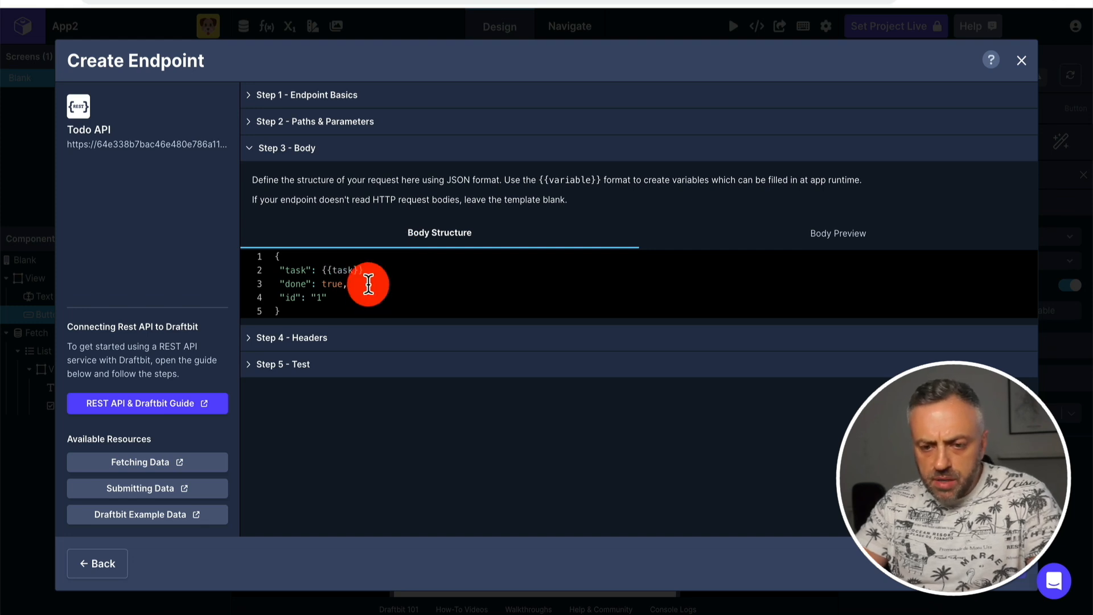
{"action": "key", "text": "BackSpace"}
{"action": "key", "text": "BackSpace"}
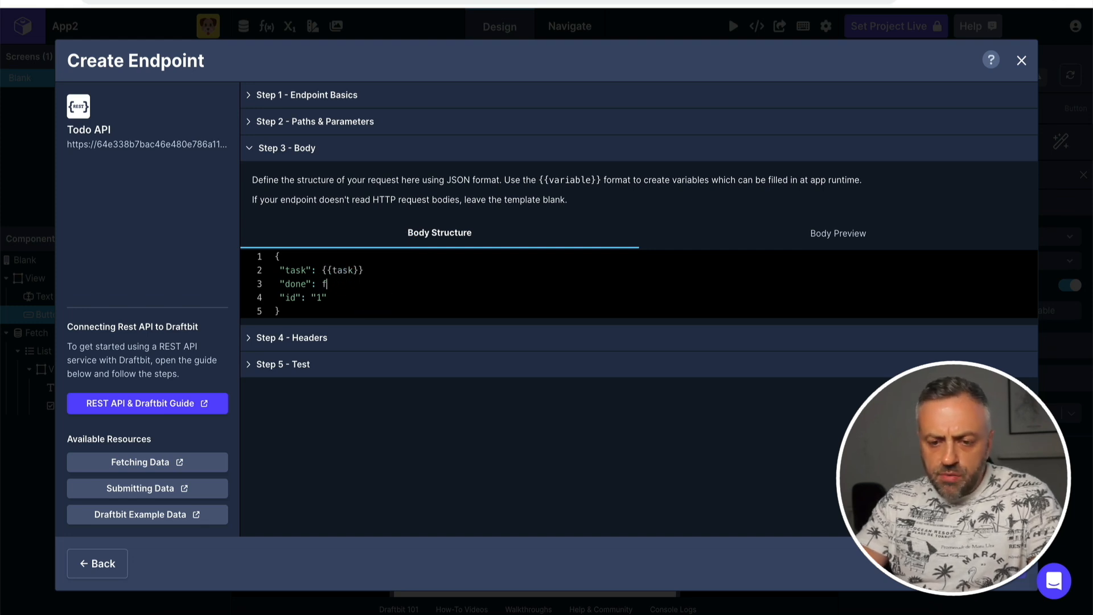
{"action": "type", "text": "fals"}
{"action": "left_click", "coordinate": [349, 296]}
{"action": "key", "text": "BackSpace"}
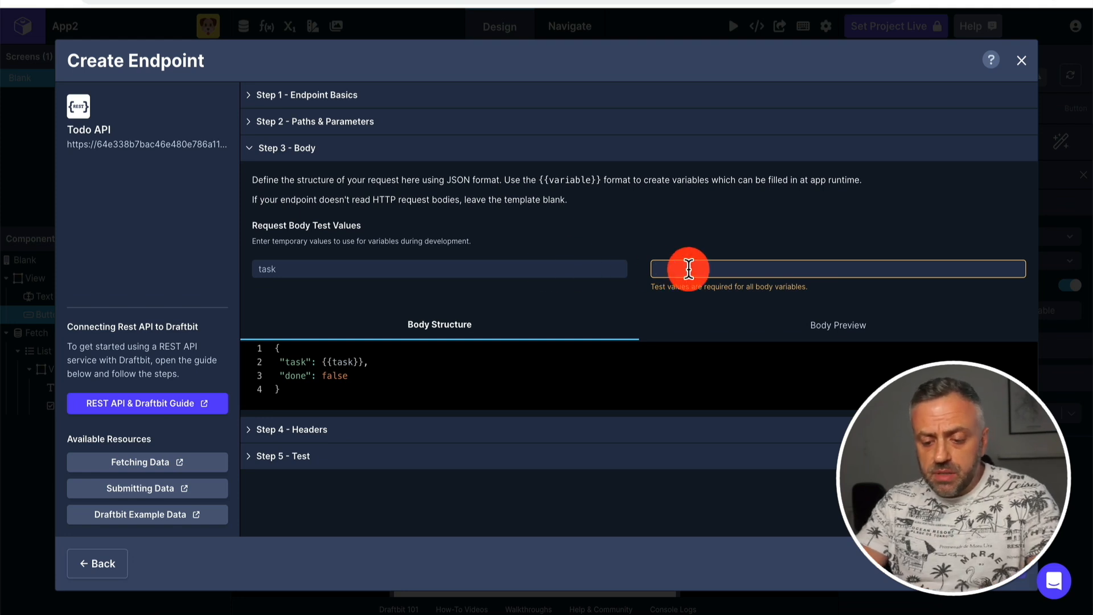
Give the task body variable the test value "testTask", review the headers and test the endpoint.
{"action": "type", "text": "tes"}
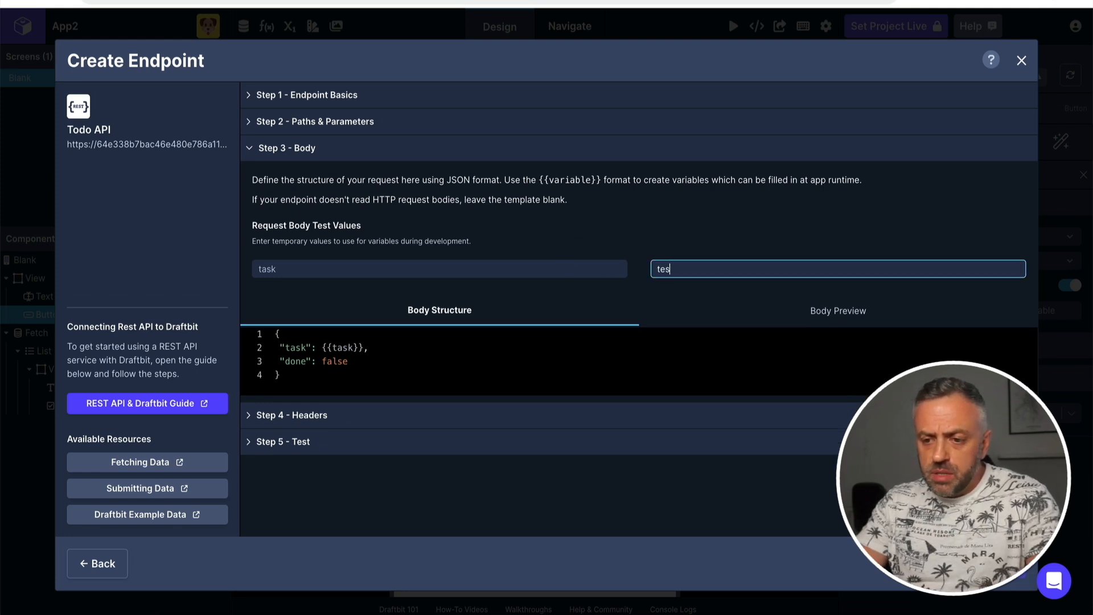
{"action": "type", "text": "tTas"}
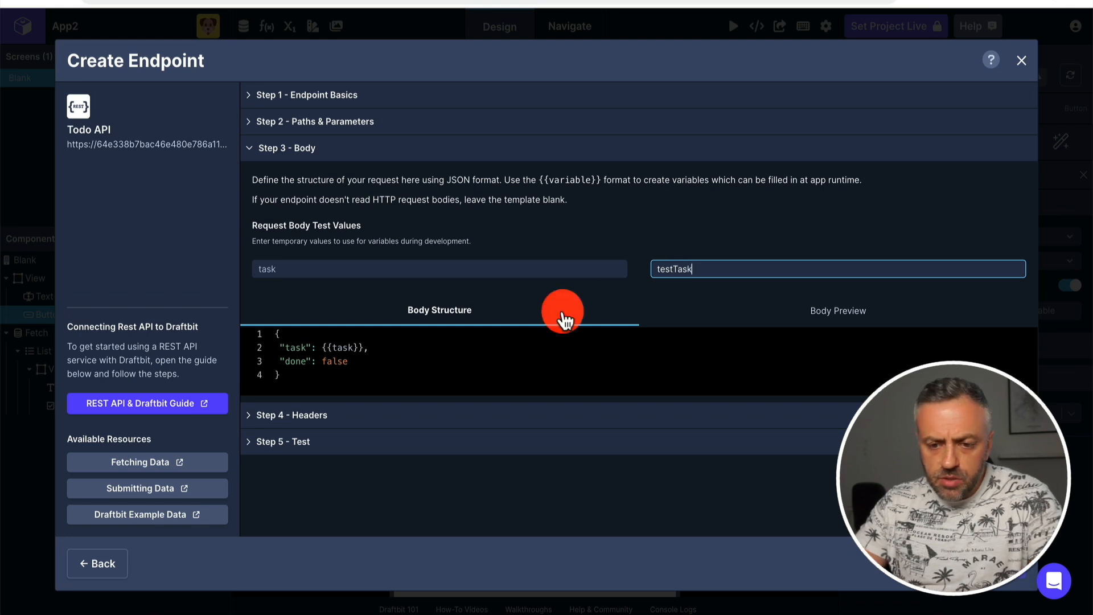
{"action": "type", "text": "k"}
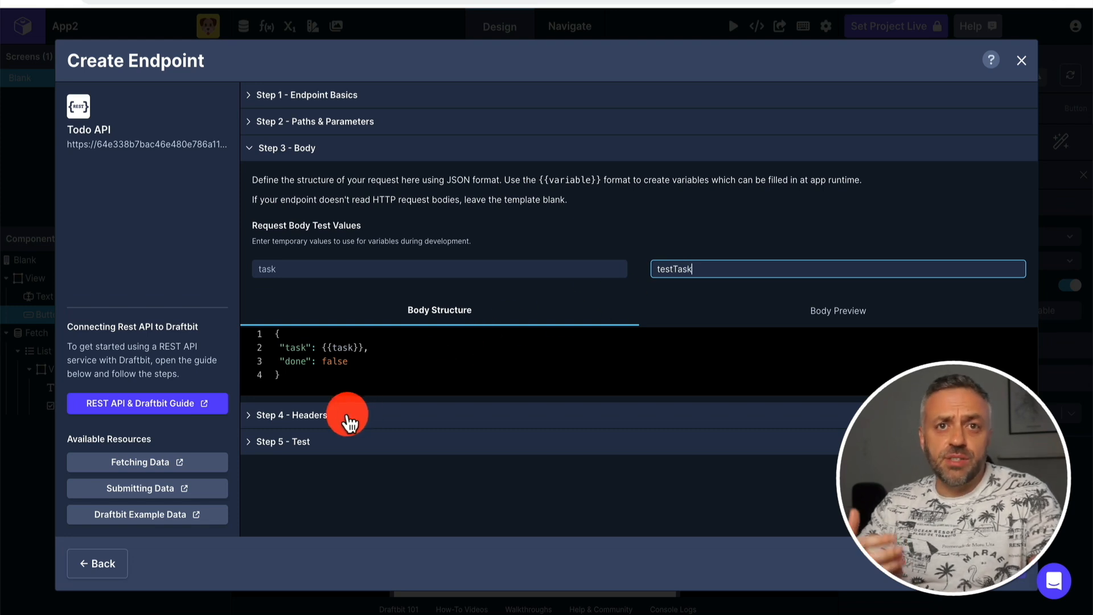
{"action": "left_click", "coordinate": [330, 418]}
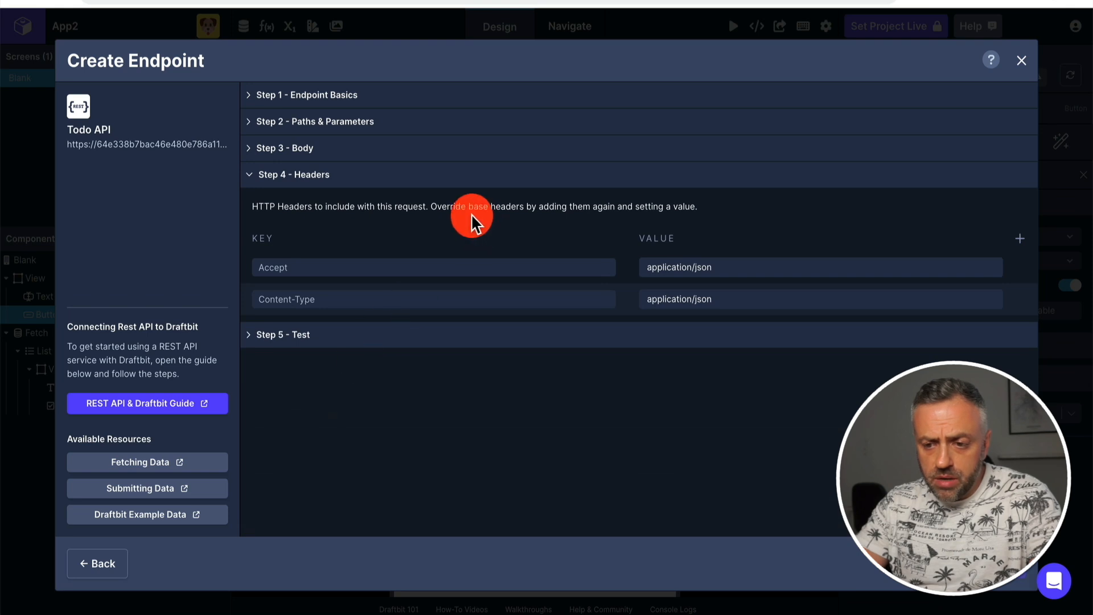
{"action": "left_click", "coordinate": [328, 342]}
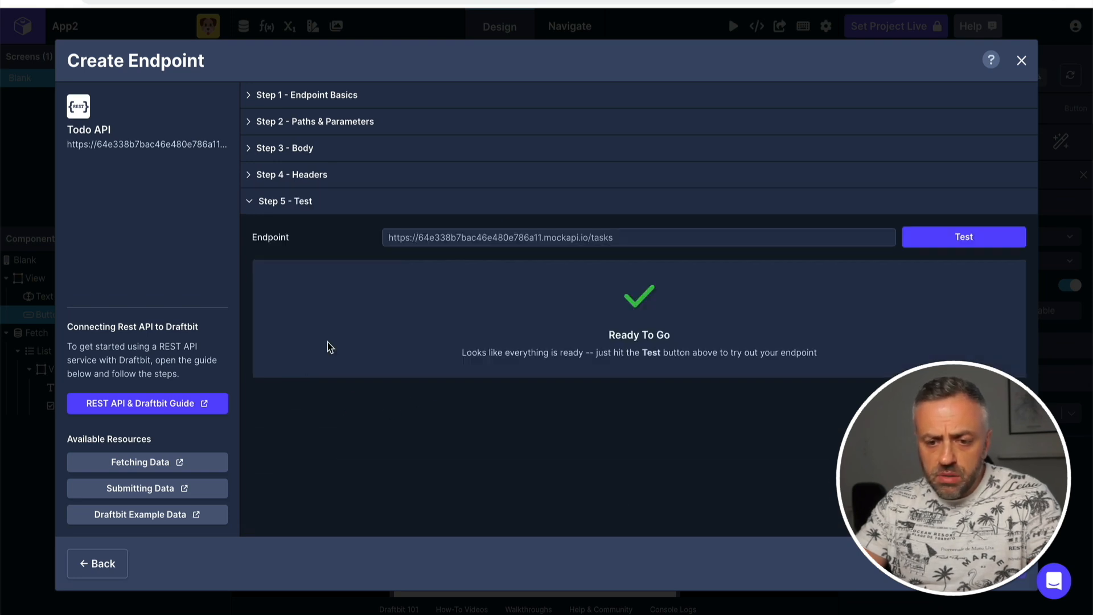
{"action": "left_click", "coordinate": [962, 242]}
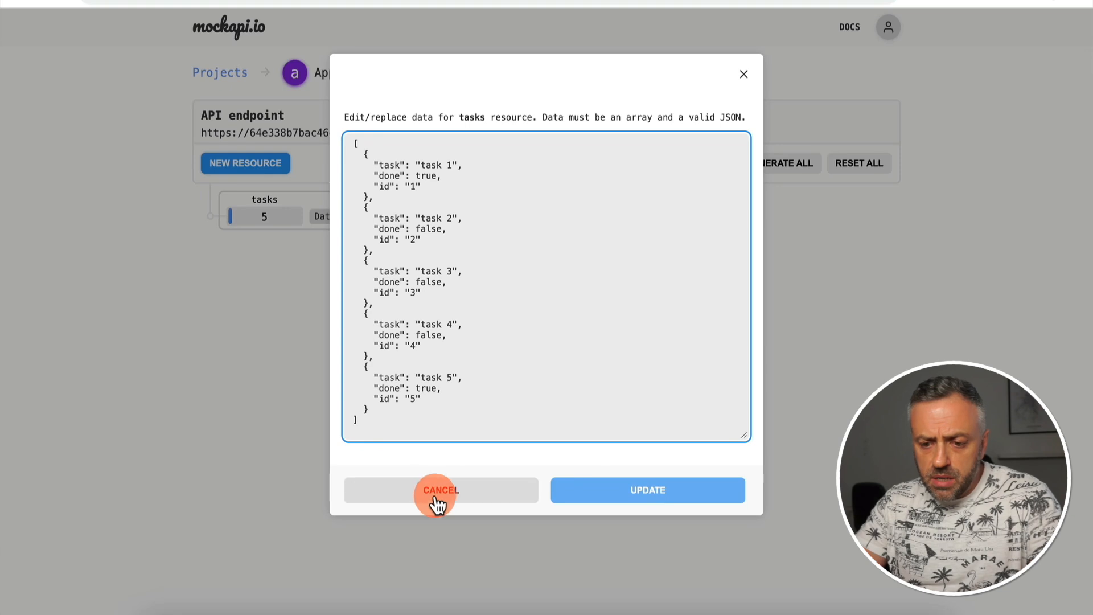
Reopen the tasks resource data in mockapi.io to check for the test entry, and close it unchanged.
{"action": "left_click", "coordinate": [435, 500]}
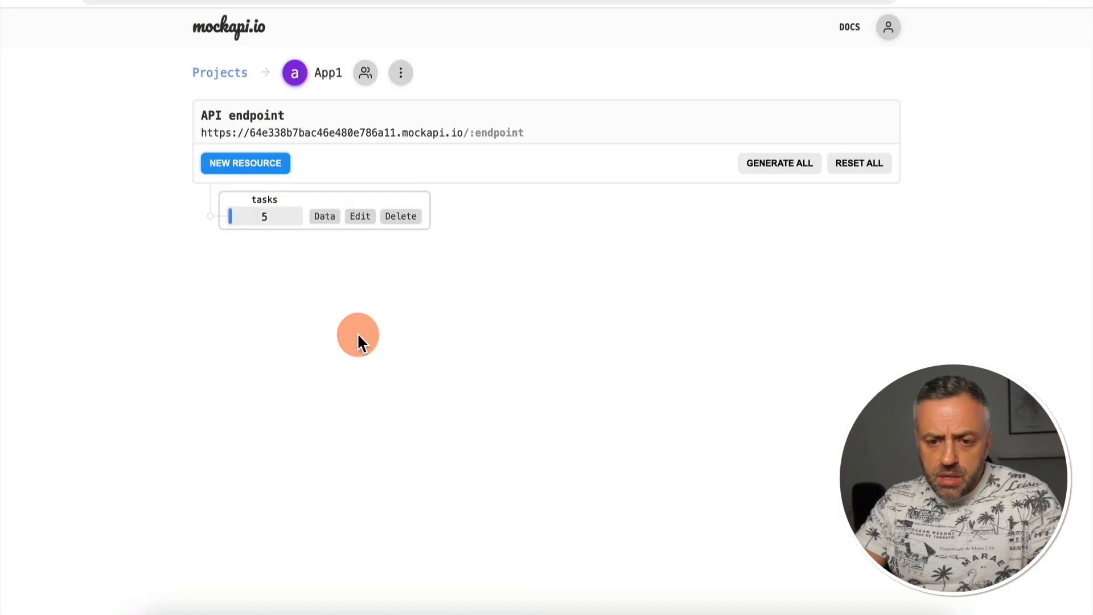
{"action": "left_click", "coordinate": [329, 217]}
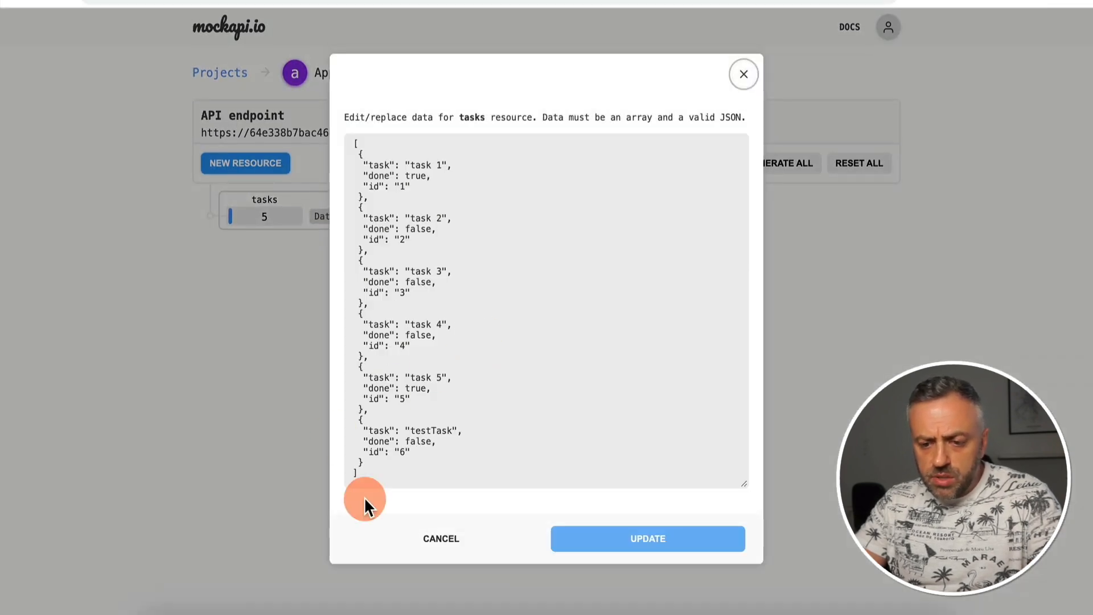
{"action": "left_click", "coordinate": [458, 540]}
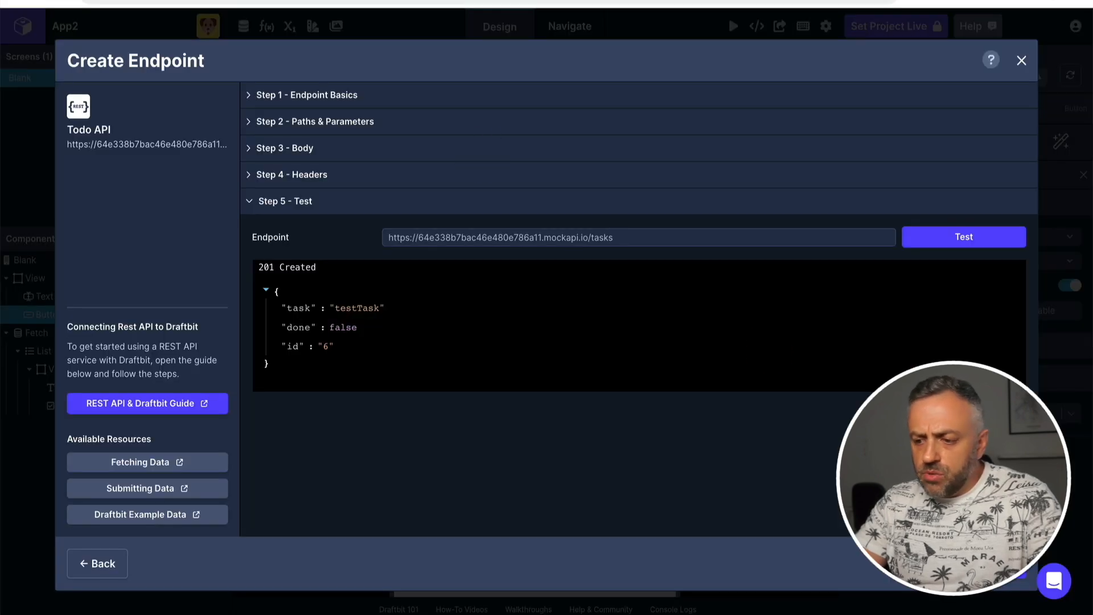
Save the new endpoint in Draftbit and set the button's API Request endpoint to Create Todo (POST).
{"action": "left_click", "coordinate": [990, 564]}
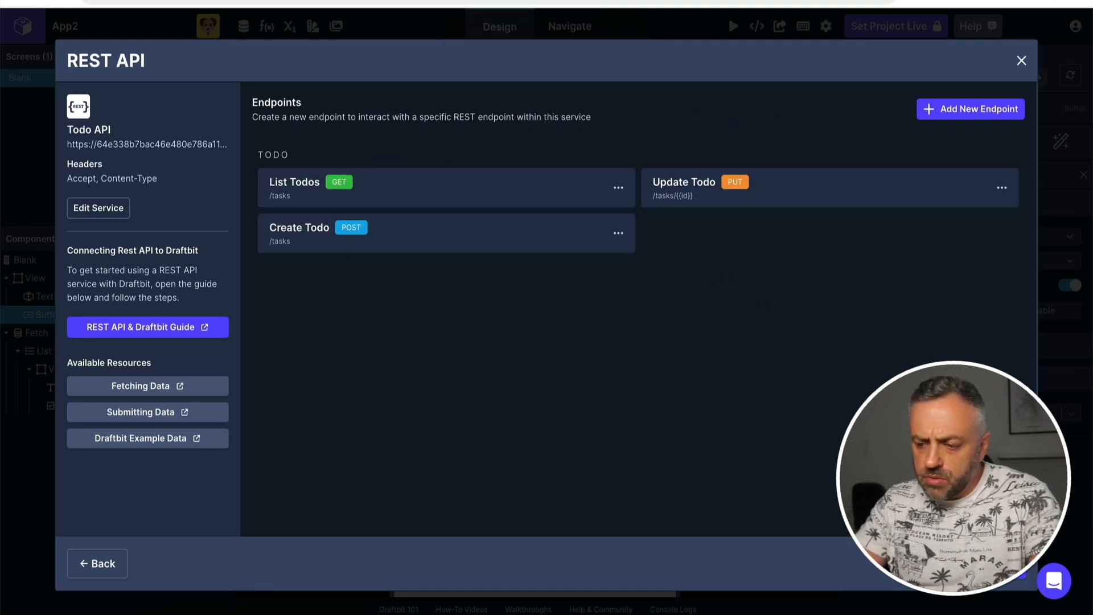
{"action": "left_click", "coordinate": [993, 564]}
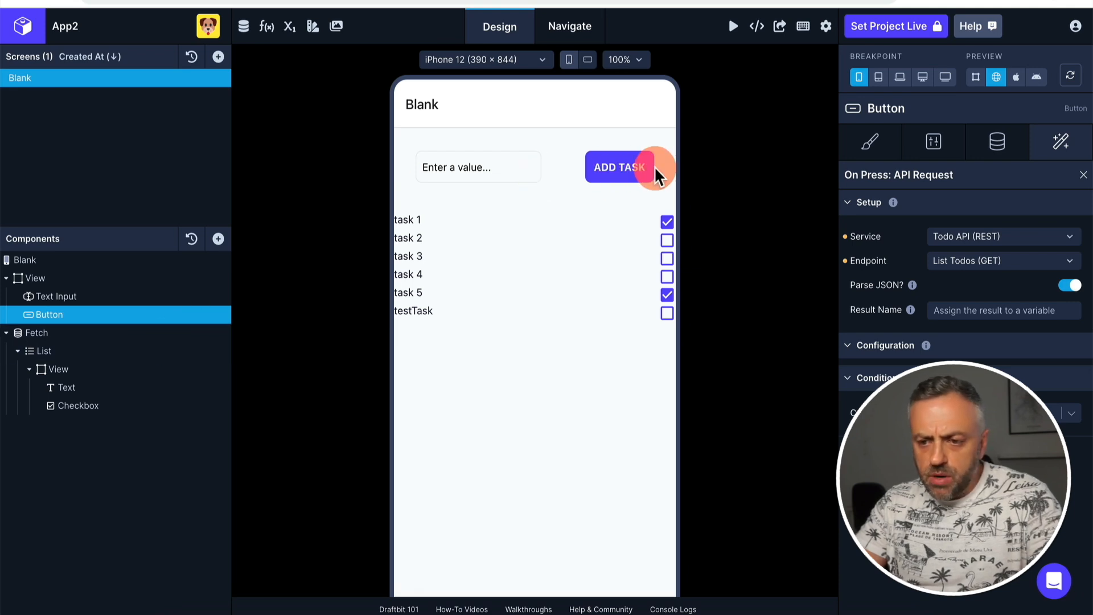
{"action": "left_click", "coordinate": [984, 263]}
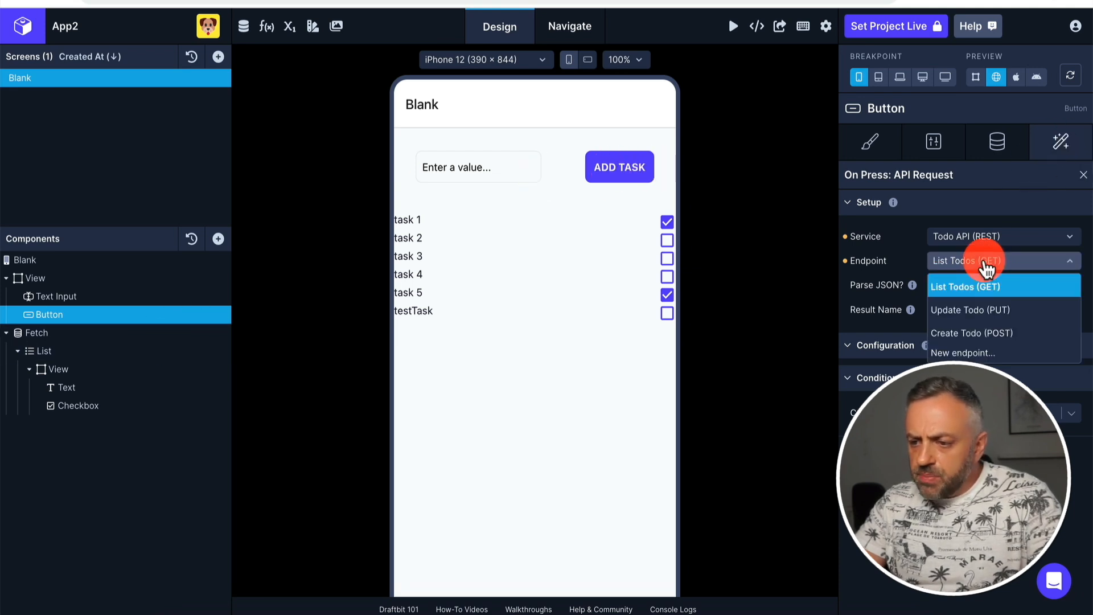
{"action": "left_click", "coordinate": [964, 332]}
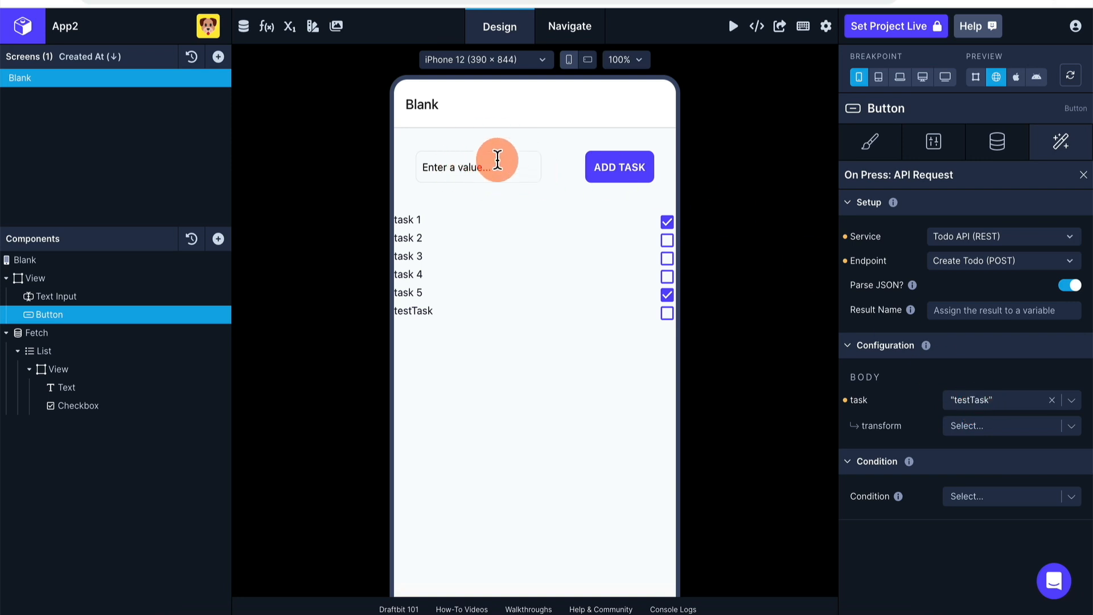
Set the Text Input's data source to the screen variable textInputValue.
{"action": "left_click", "coordinate": [77, 297]}
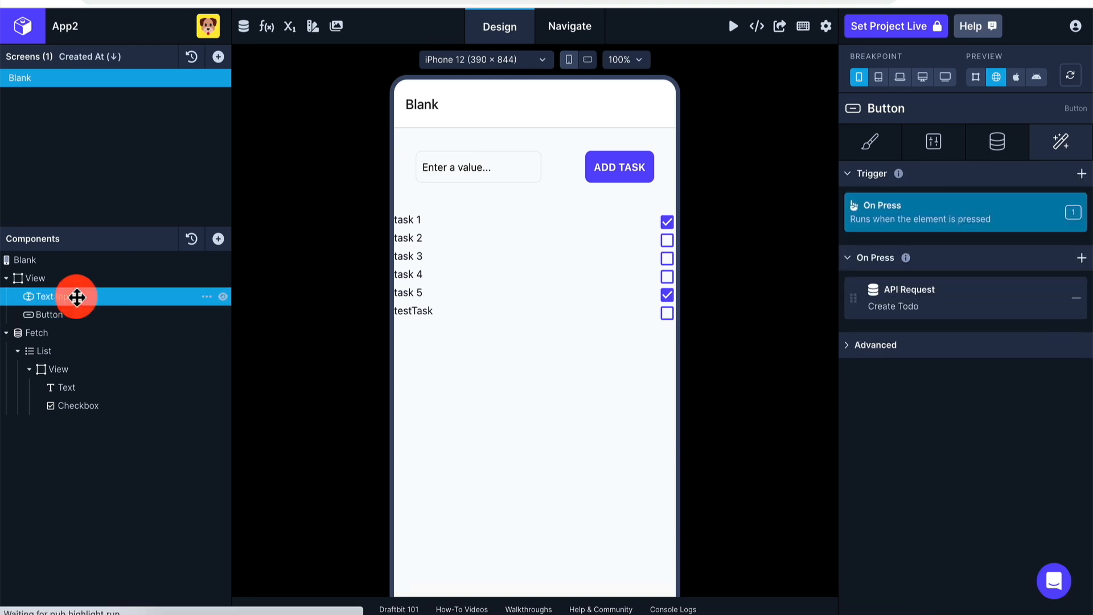
{"action": "left_click", "coordinate": [997, 142]}
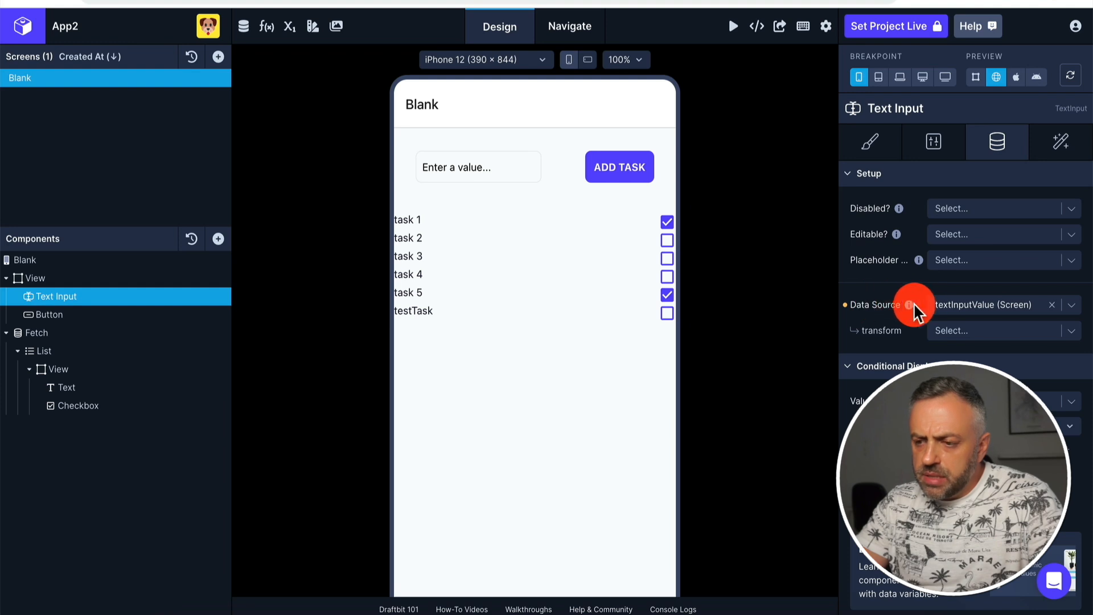
{"action": "left_click", "coordinate": [972, 303]}
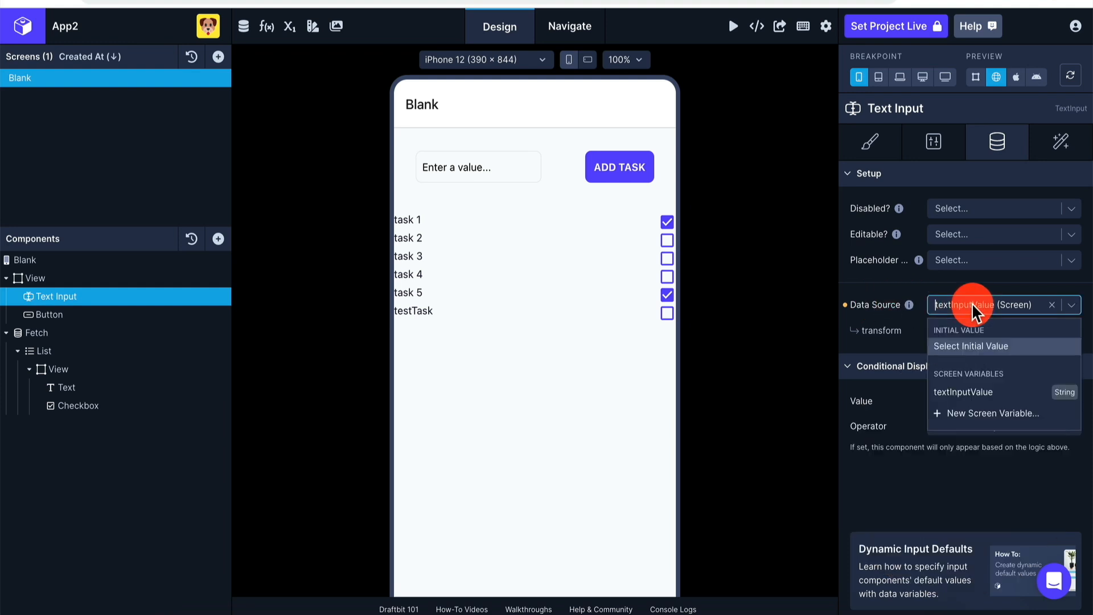
{"action": "left_click", "coordinate": [978, 392]}
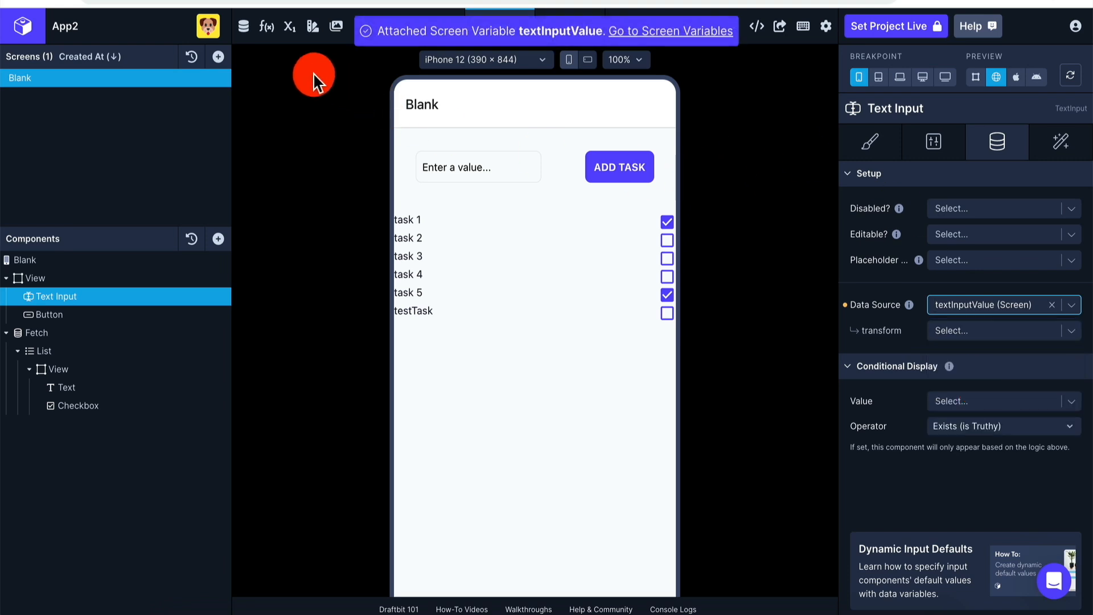
Review the screen variables defined for the Blank screen and close the variables window.
{"action": "left_click", "coordinate": [289, 26]}
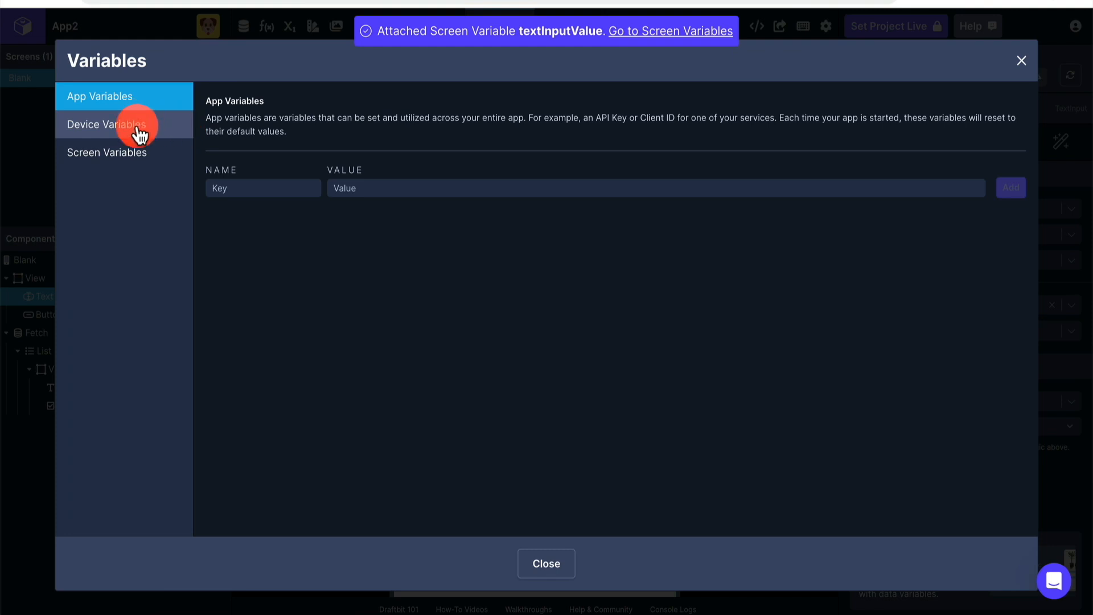
{"action": "left_click", "coordinate": [130, 154]}
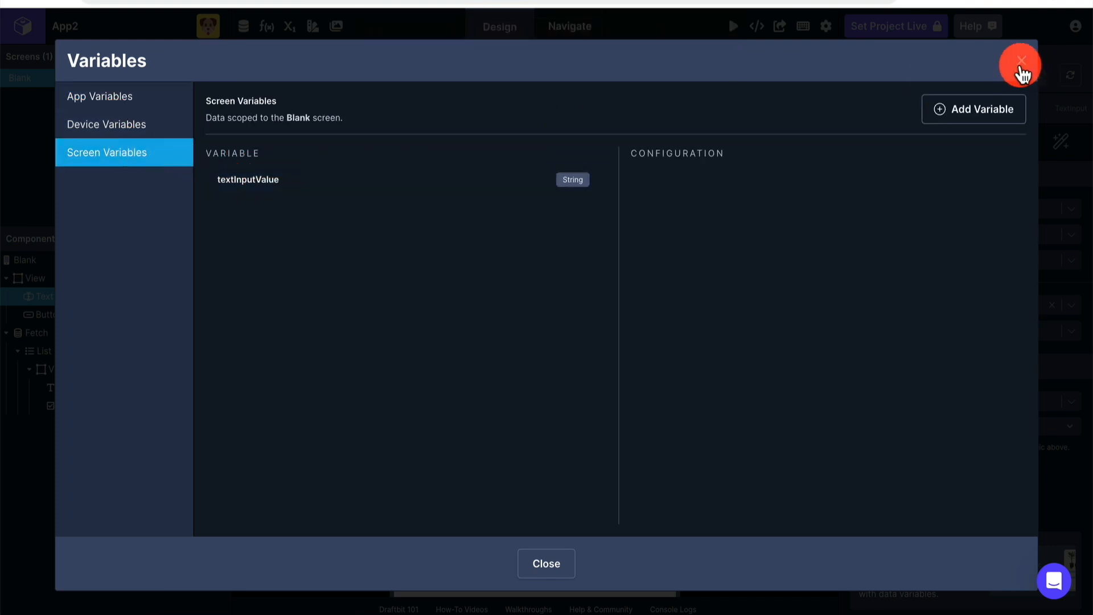
{"action": "left_click", "coordinate": [1020, 63]}
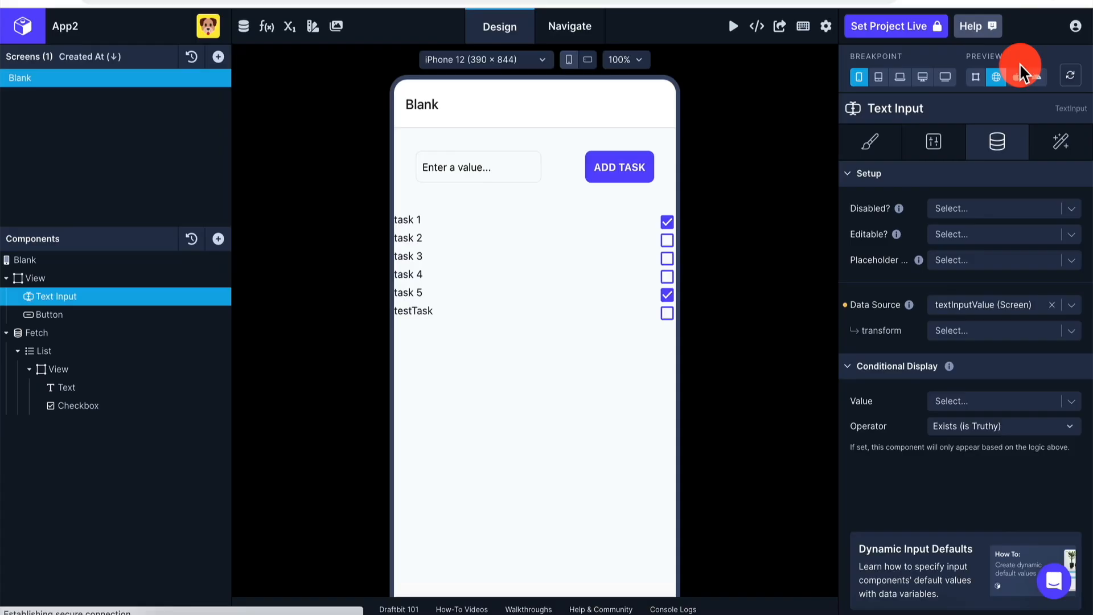
Set the task body value of the ADD TASK button's API Request to the textInputValue variable.
{"action": "left_click", "coordinate": [604, 174]}
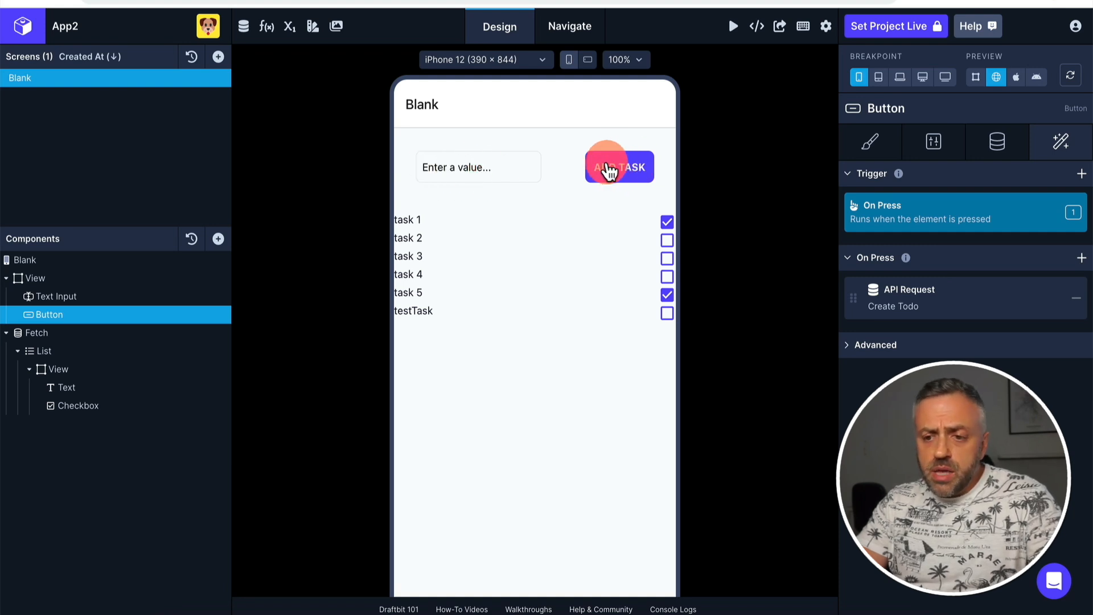
{"action": "left_click", "coordinate": [927, 288]}
{"action": "left_click", "coordinate": [1004, 399]}
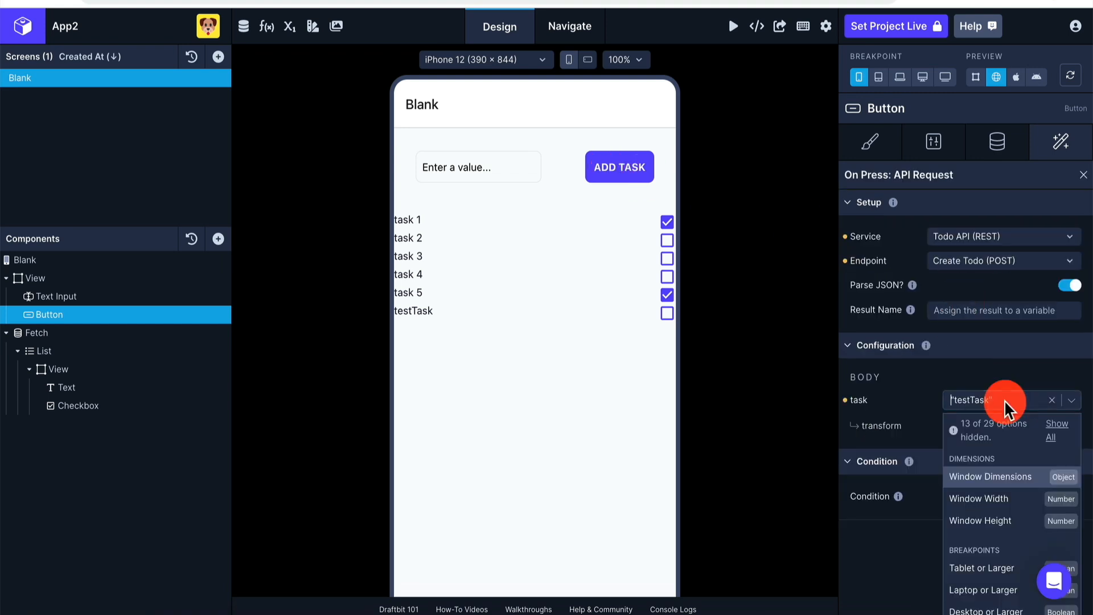
{"action": "left_click", "coordinate": [1017, 405]}
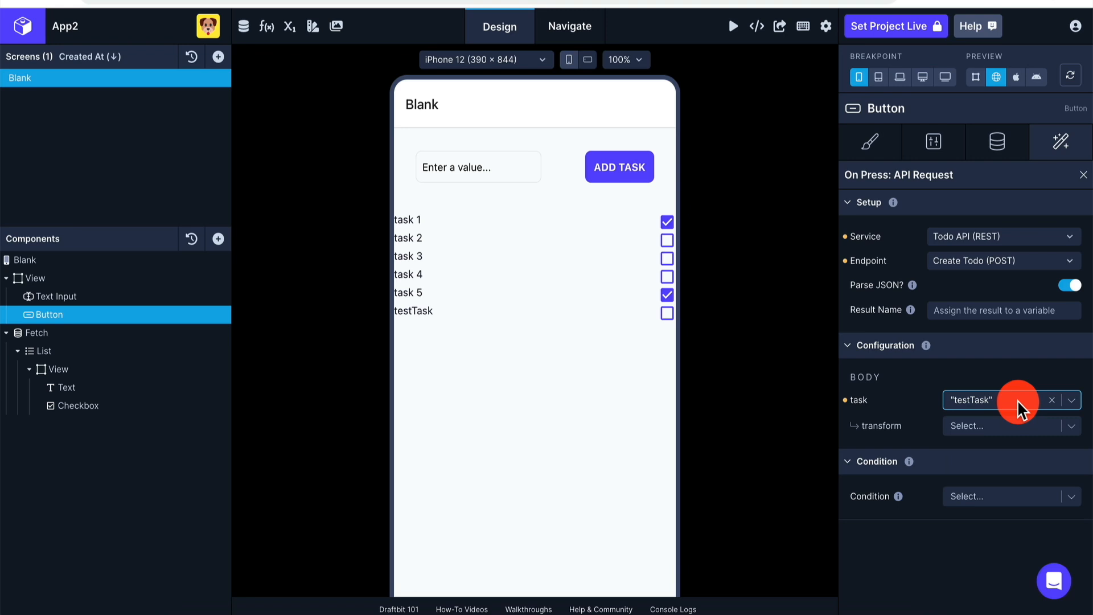
{"action": "left_click", "coordinate": [1000, 397]}
{"action": "left_click", "coordinate": [975, 490]}
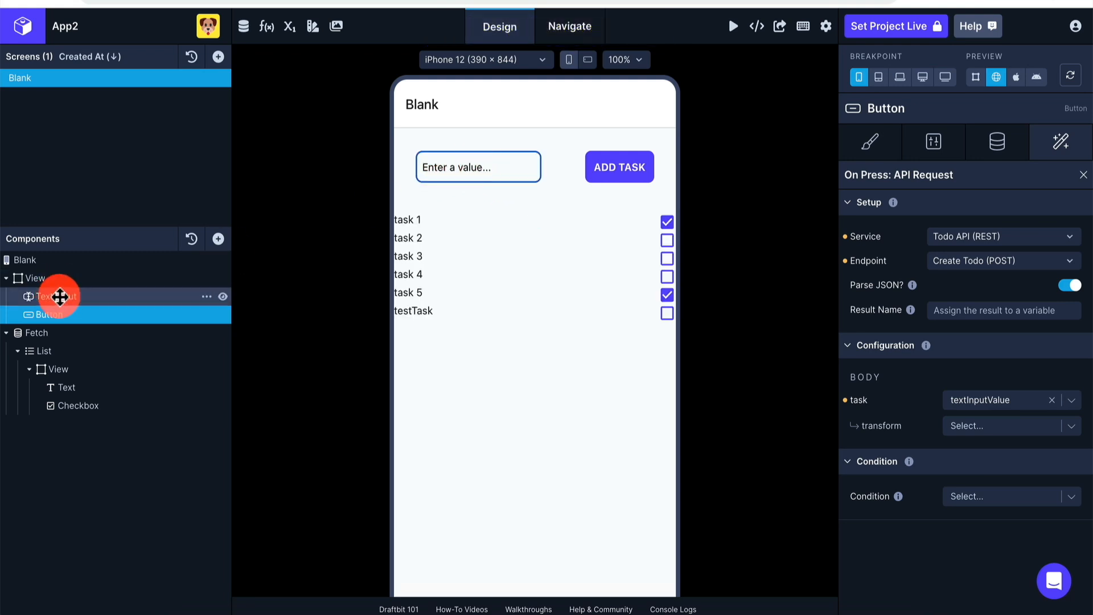
Set the Text Input's placeholder to "Enter a task...".
{"action": "left_click", "coordinate": [59, 296]}
{"action": "left_click", "coordinate": [874, 144]}
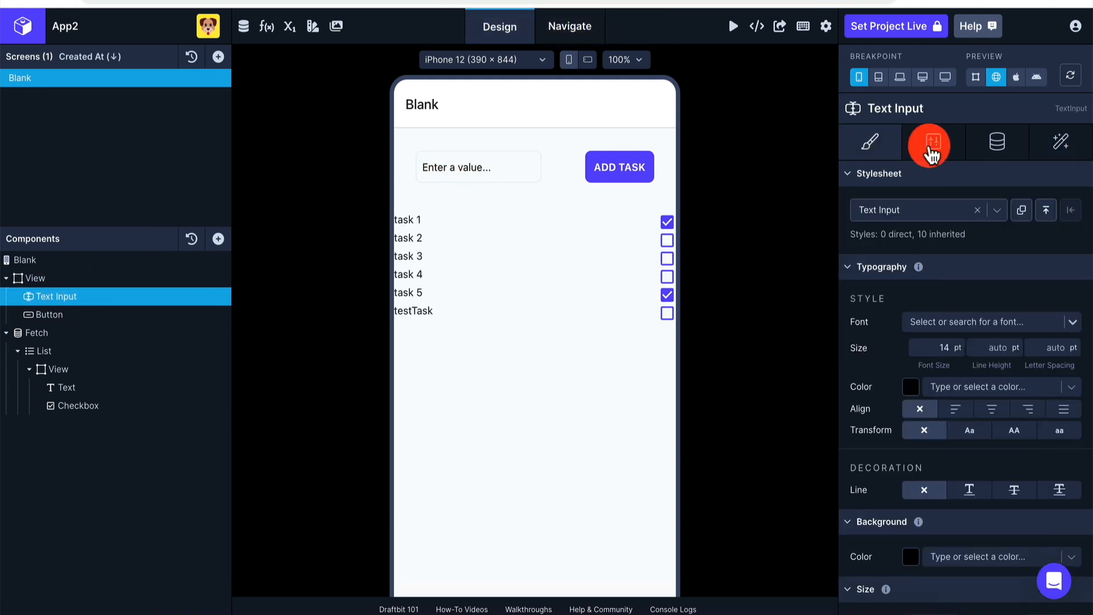
{"action": "left_click", "coordinate": [937, 144]}
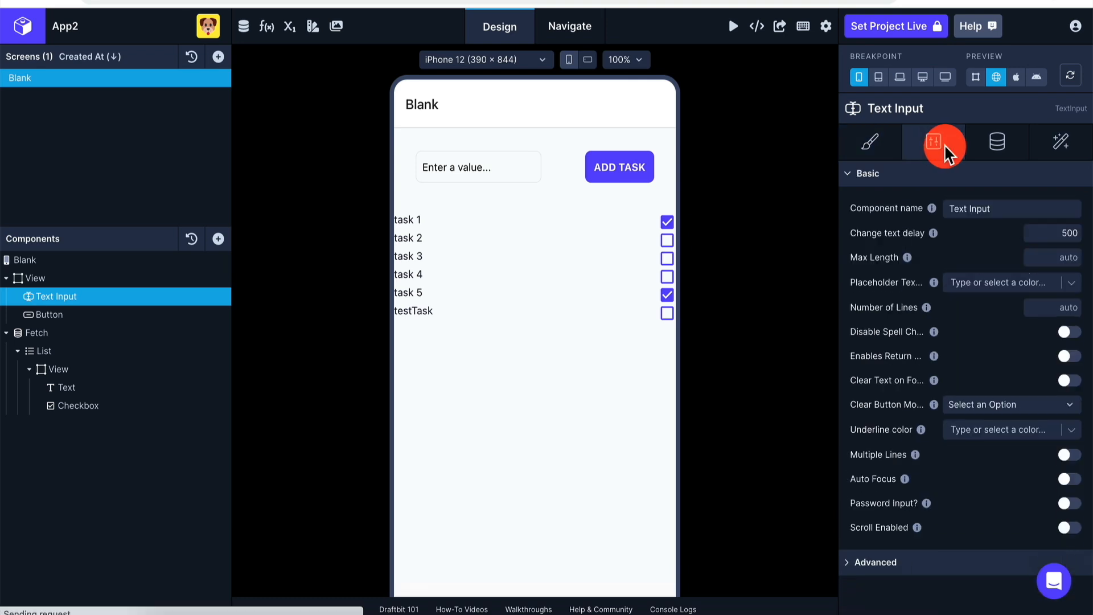
{"action": "left_click", "coordinate": [1001, 149]}
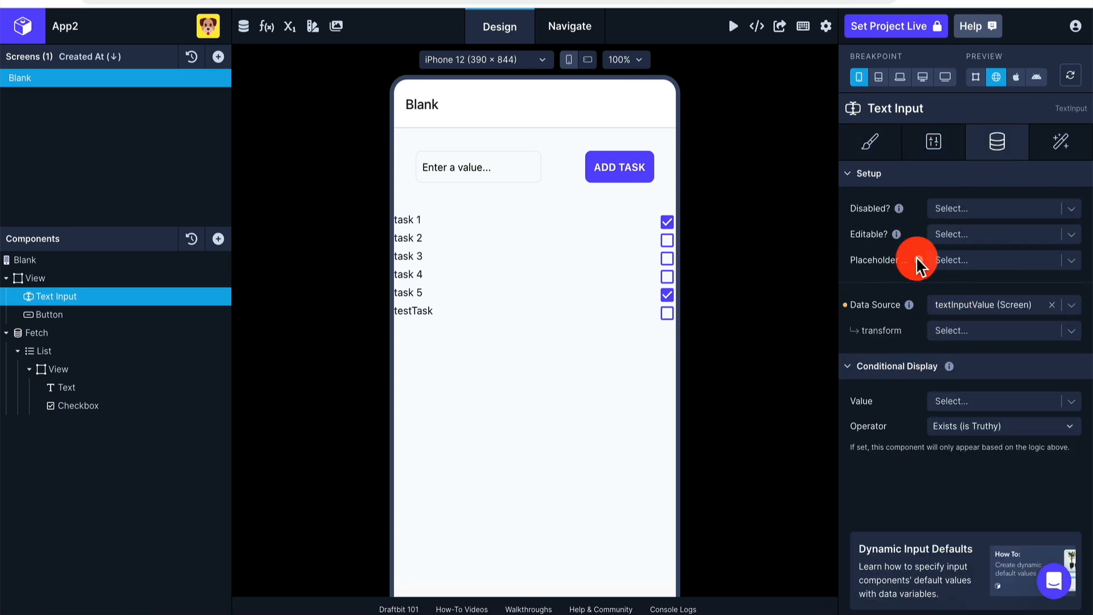
{"action": "left_click", "coordinate": [974, 261]}
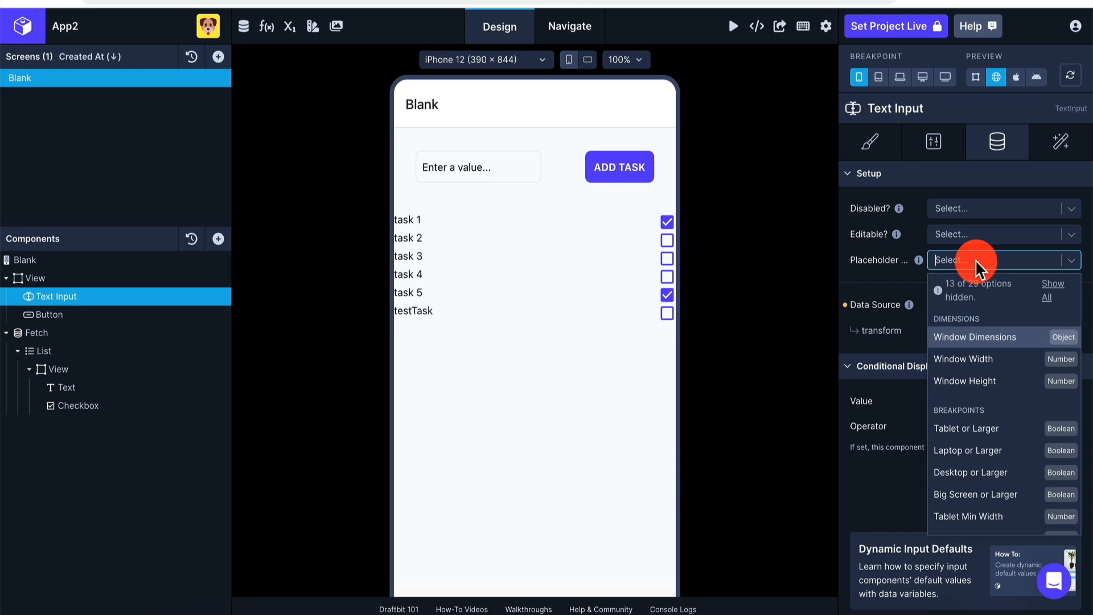
{"action": "type", "text": "Enter a task..."}
{"action": "key", "text": "Return"}
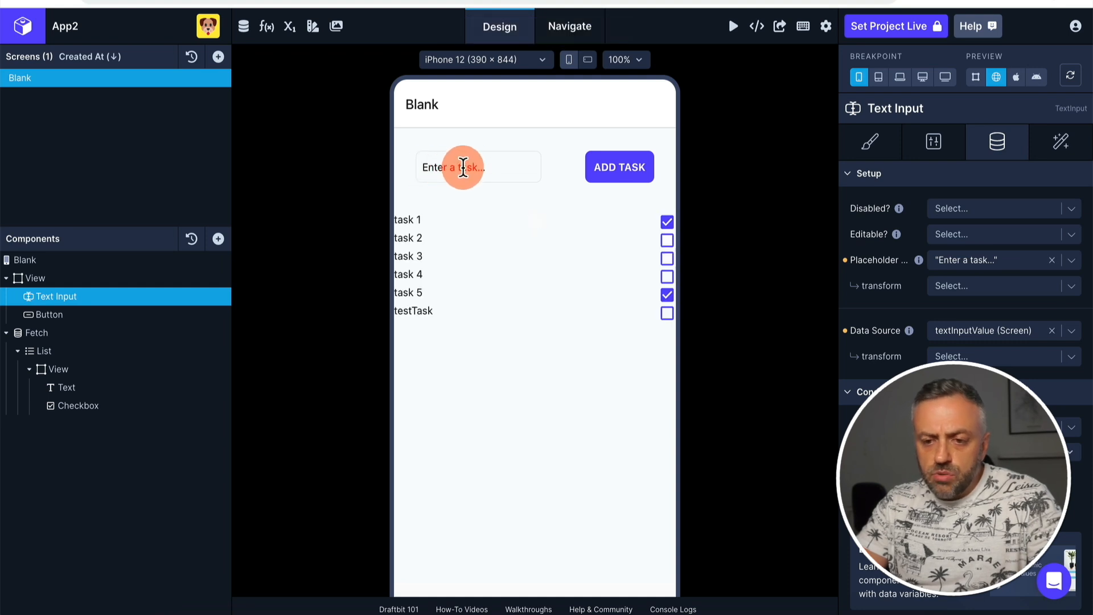
{"action": "left_click", "coordinate": [948, 261]}
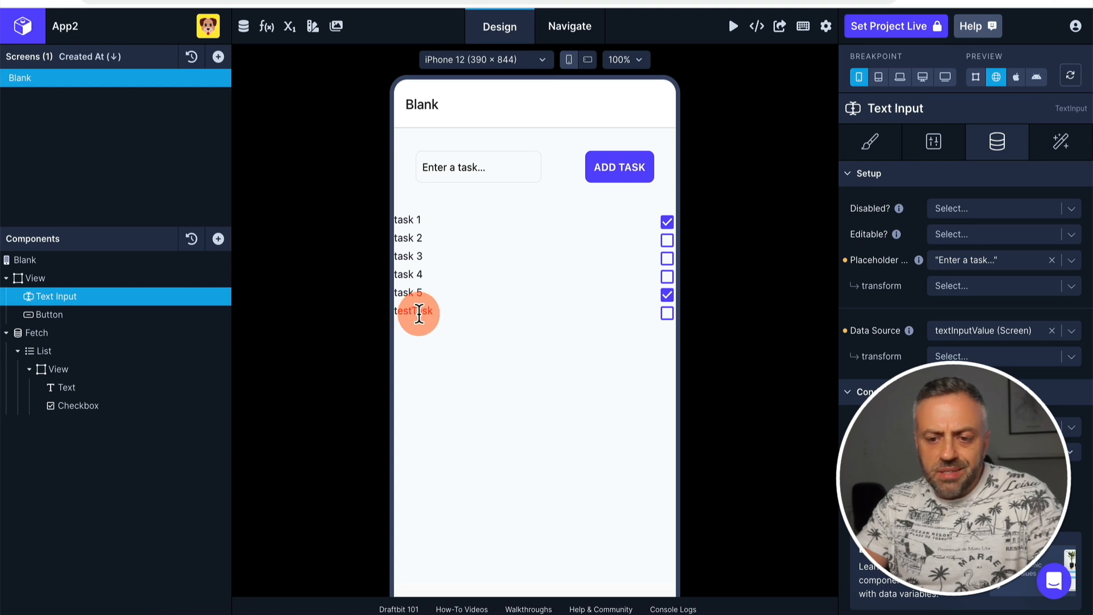
Add a task named newTask in the app preview and tick it as done, checking the tasks resource data in mockapi.io.
{"action": "left_click", "coordinate": [495, 168]}
{"action": "type", "text": "newTask"}
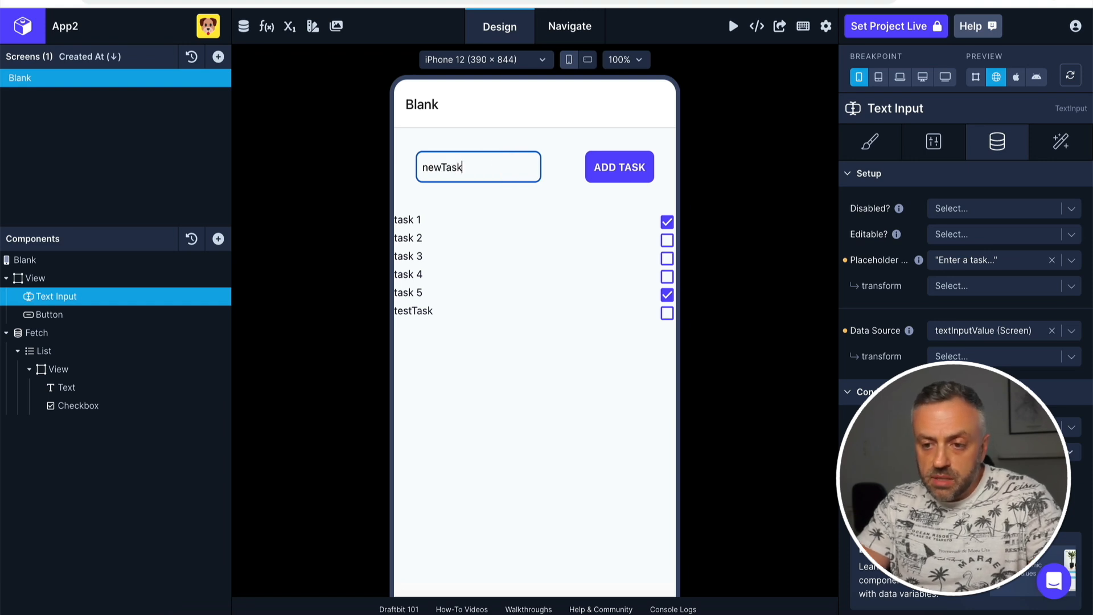
{"action": "left_click", "coordinate": [620, 171]}
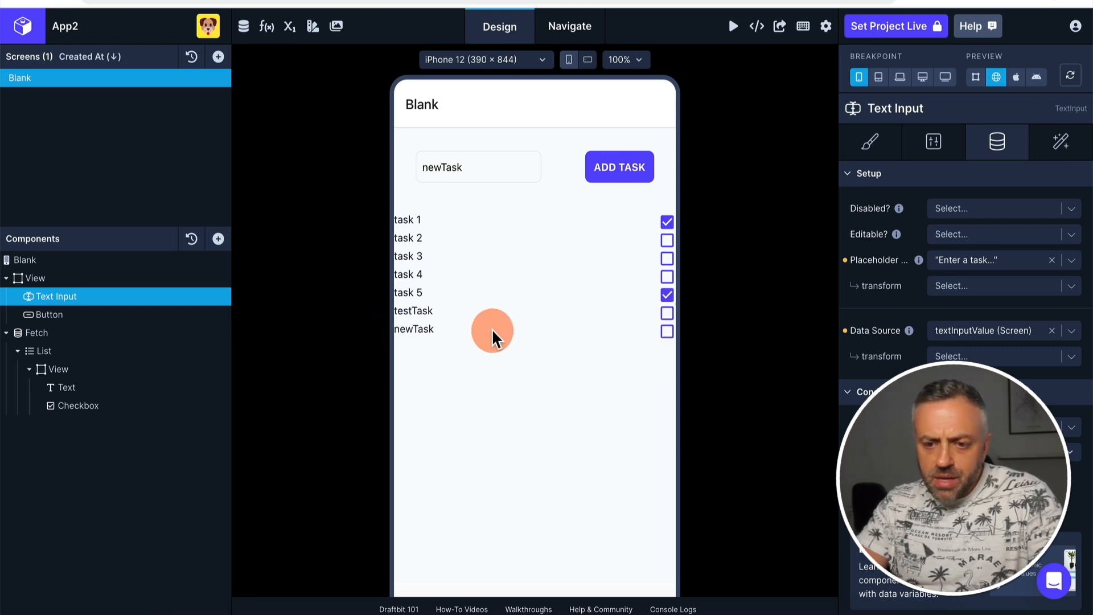
{"action": "left_click", "coordinate": [667, 333]}
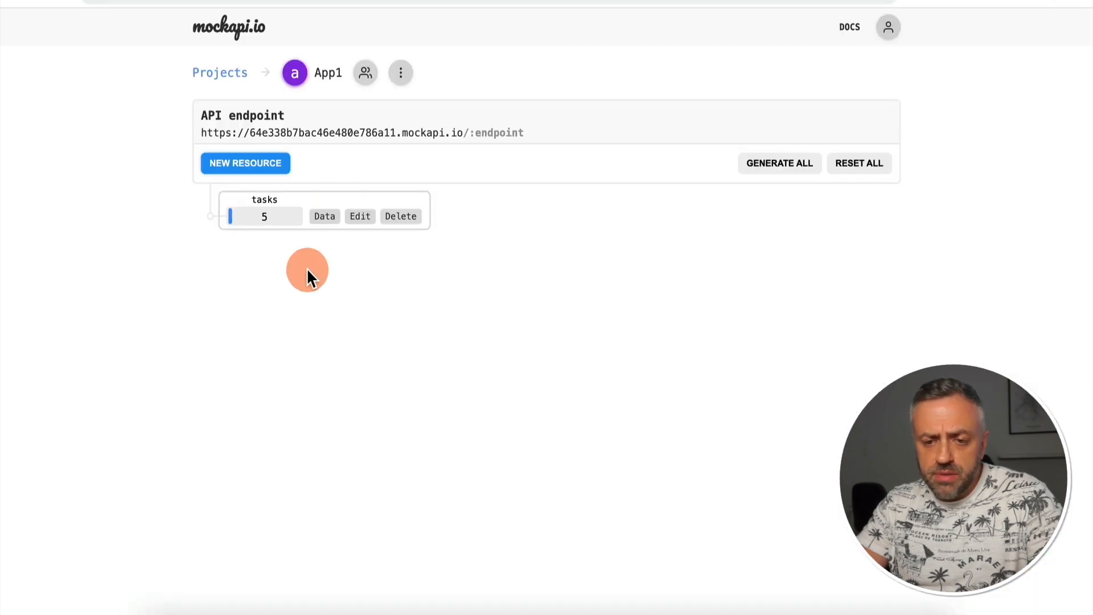
{"action": "left_click", "coordinate": [324, 217]}
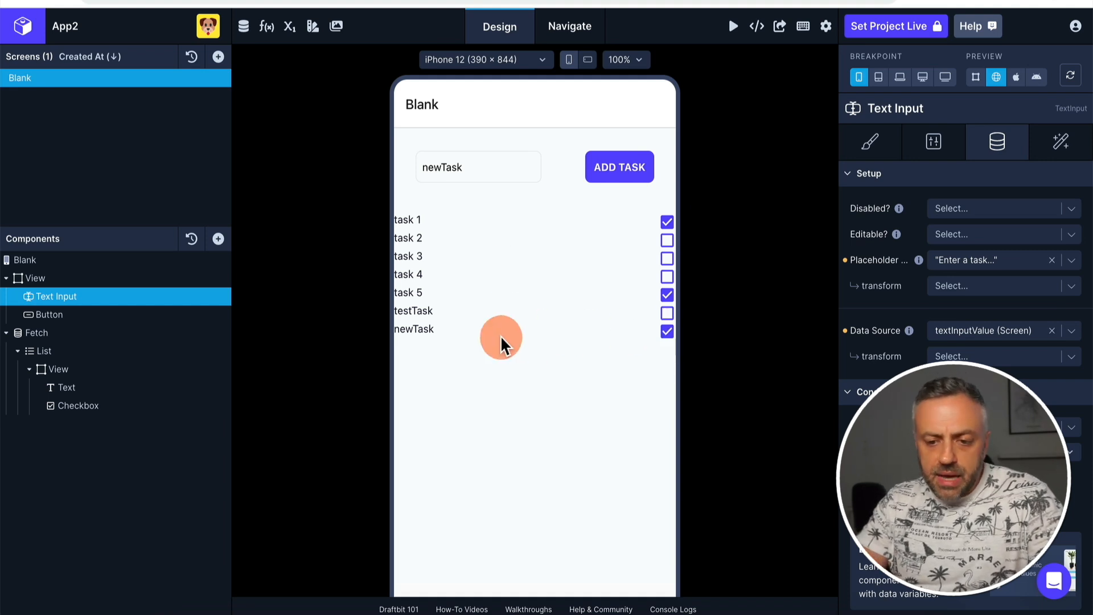
Add an Icon Button component to the View inside the List.
{"action": "left_click", "coordinate": [61, 368]}
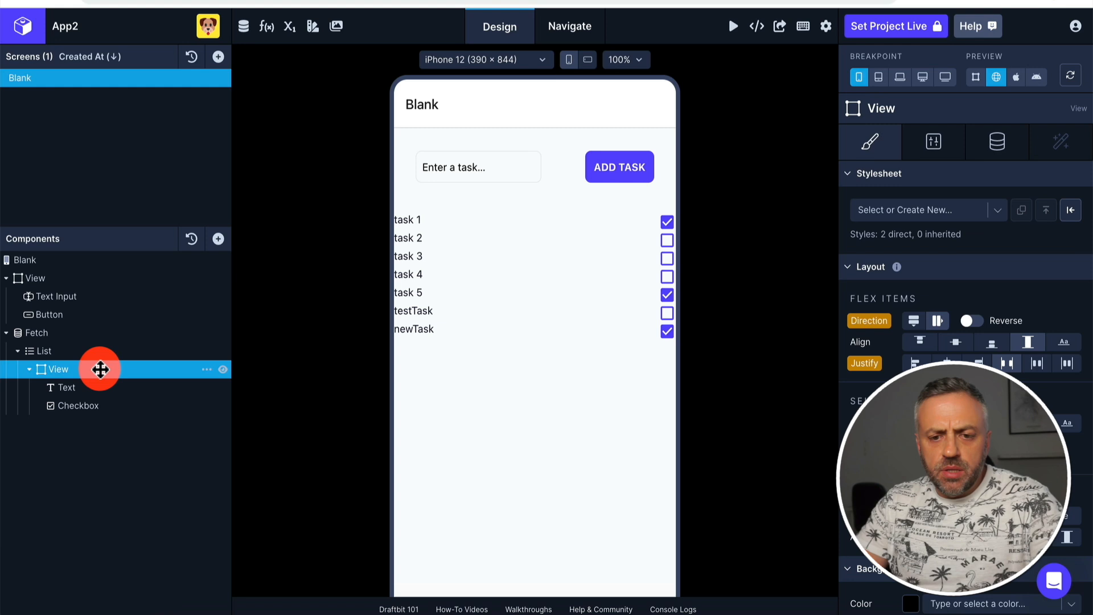
{"action": "left_click", "coordinate": [218, 239]}
{"action": "type", "text": "icon"}
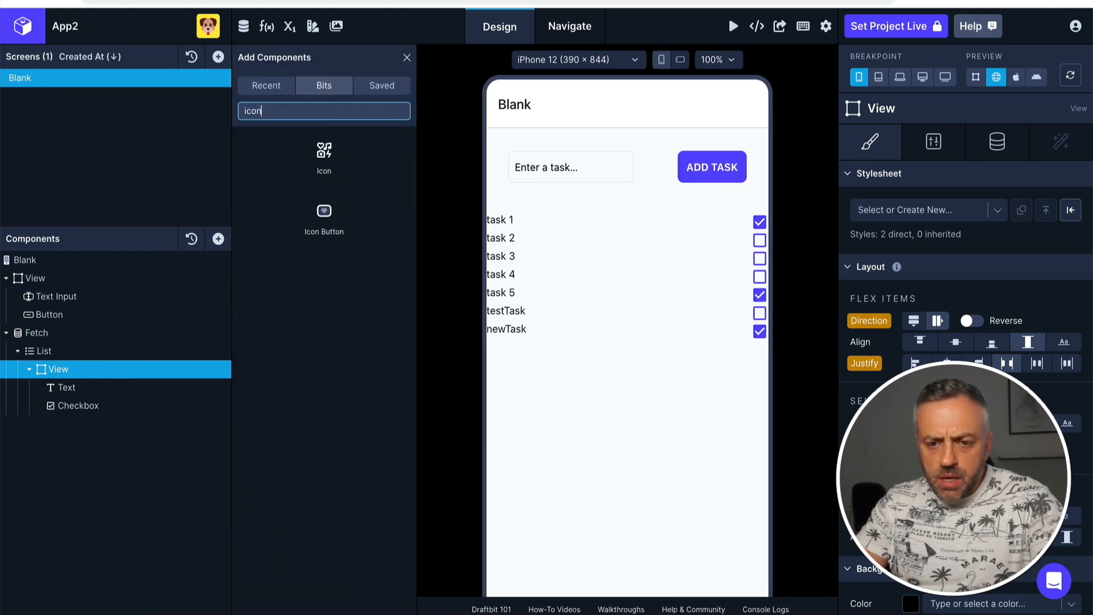
{"action": "left_click", "coordinate": [338, 214]}
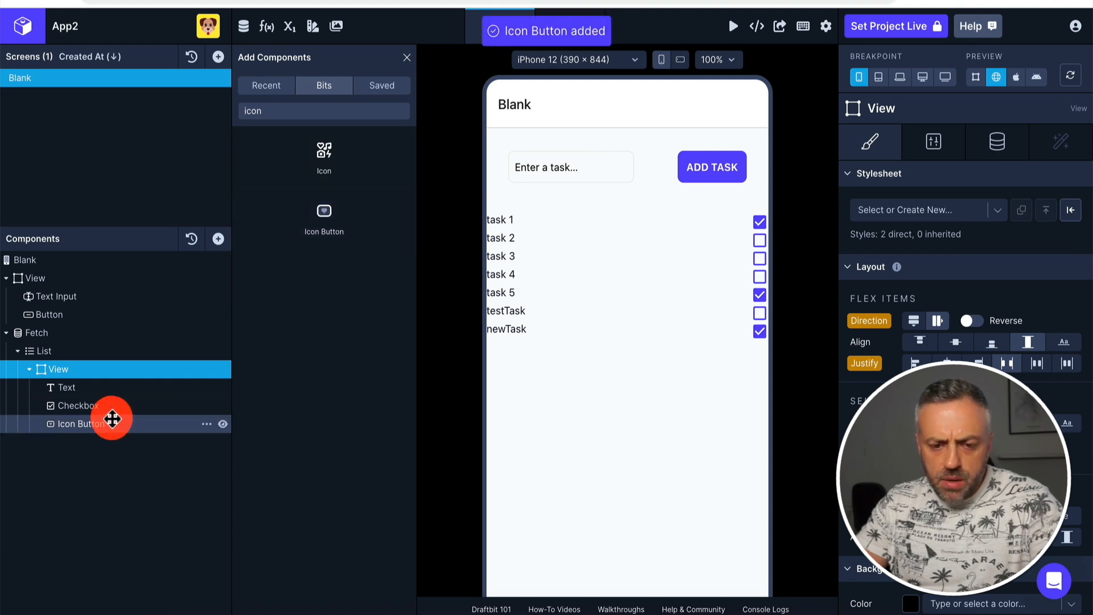
Change the Icon Button's icon to the outlined trash can named delete.
{"action": "left_click", "coordinate": [115, 424]}
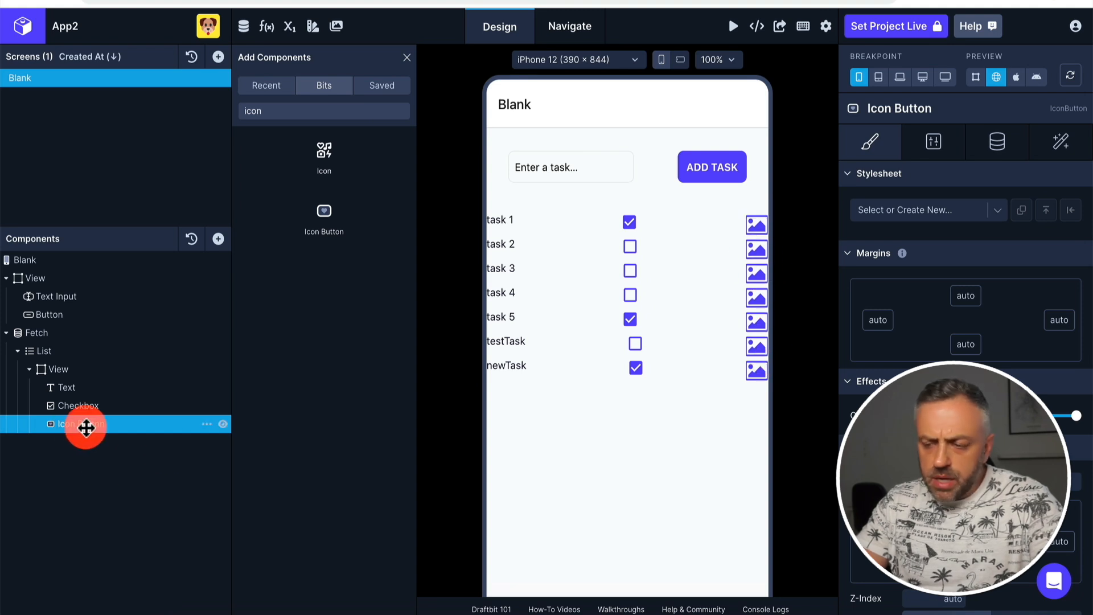
{"action": "left_click", "coordinate": [940, 140]}
{"action": "left_click", "coordinate": [996, 263]}
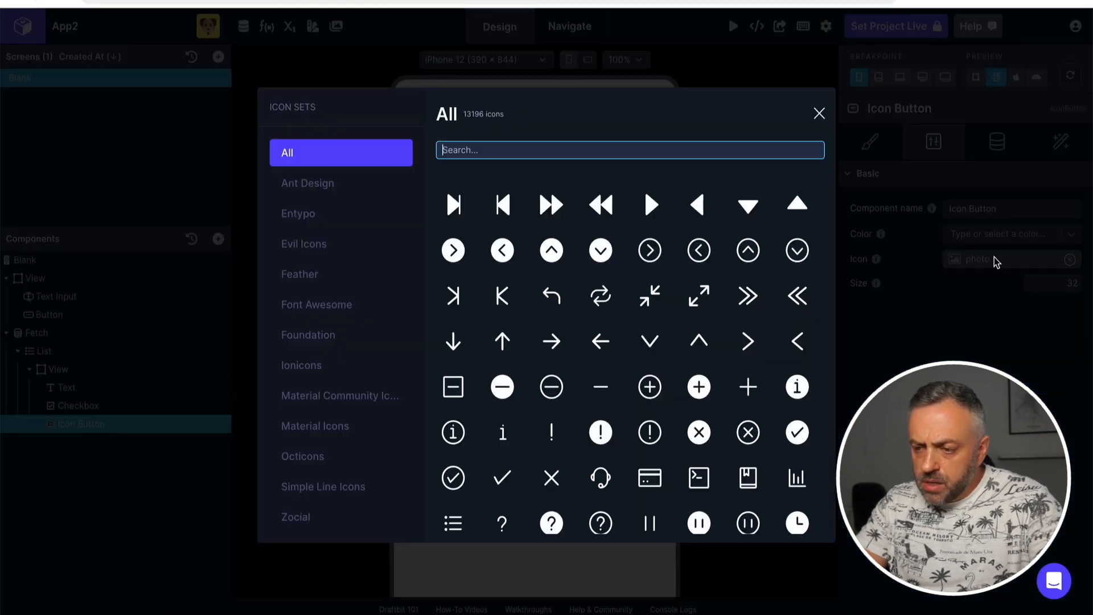
{"action": "type", "text": "dele"}
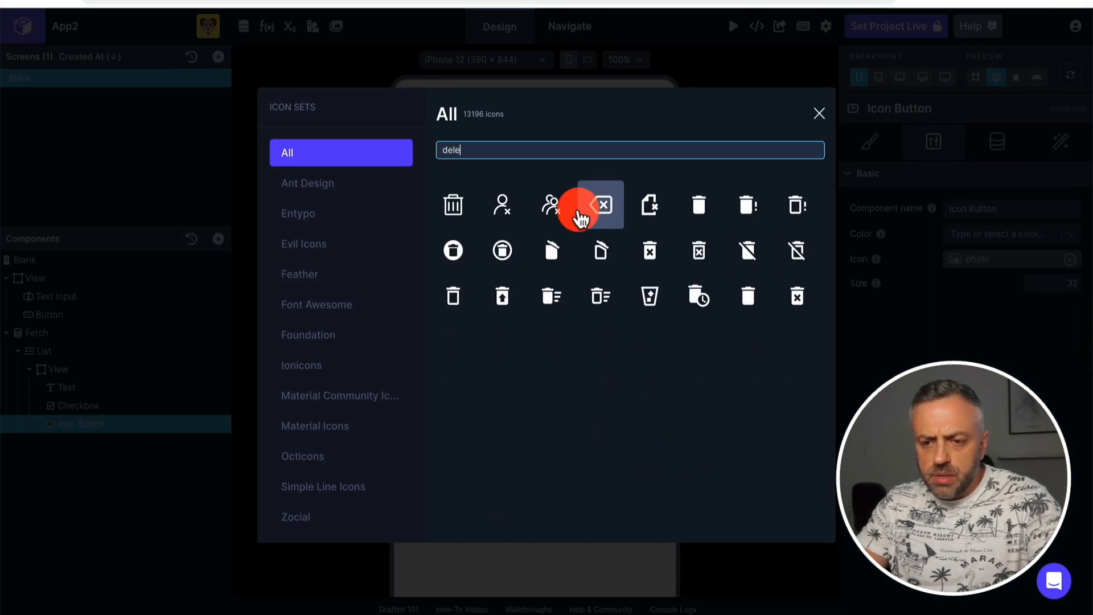
{"action": "left_click", "coordinate": [452, 205]}
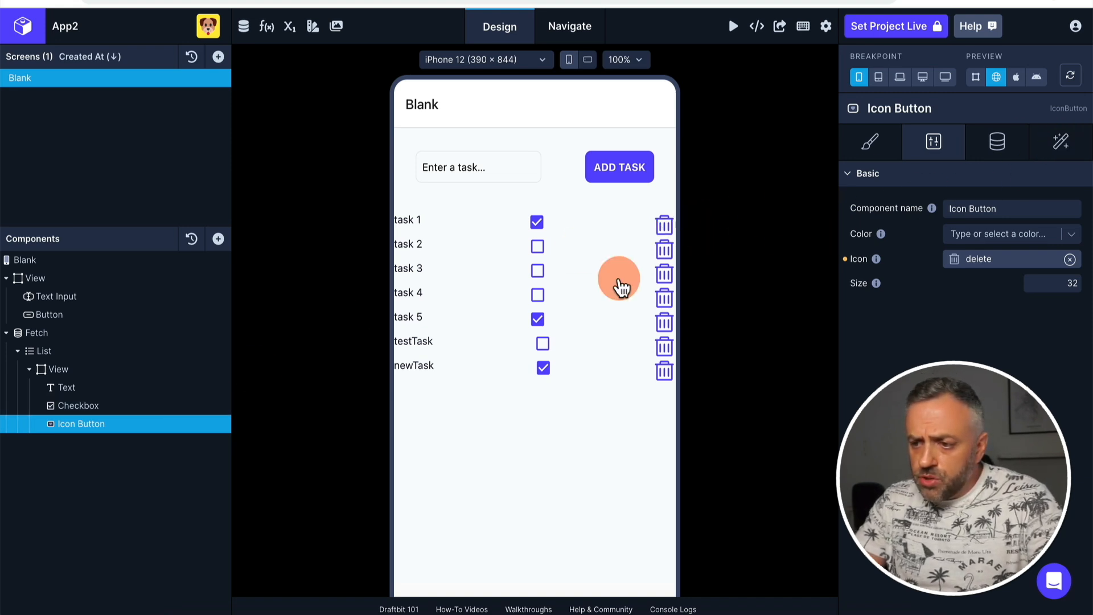
Give the Icon Button an On Press trigger with an API Request action using the Todo API (REST) service.
{"action": "left_click", "coordinate": [1060, 142]}
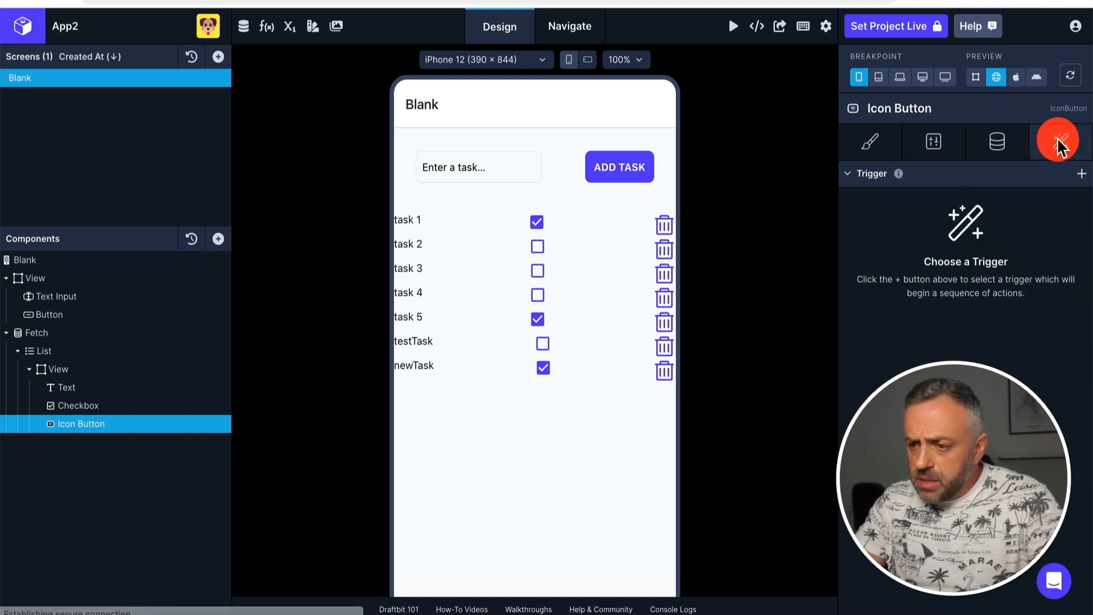
{"action": "left_click", "coordinate": [1080, 174]}
{"action": "left_click", "coordinate": [1011, 200]}
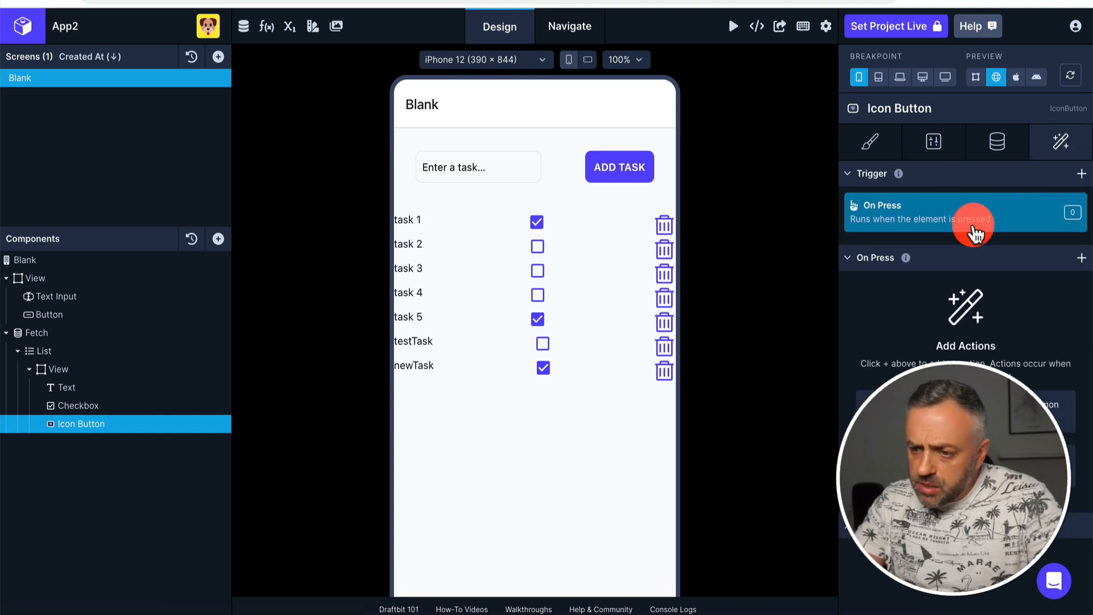
{"action": "left_click", "coordinate": [1081, 257]}
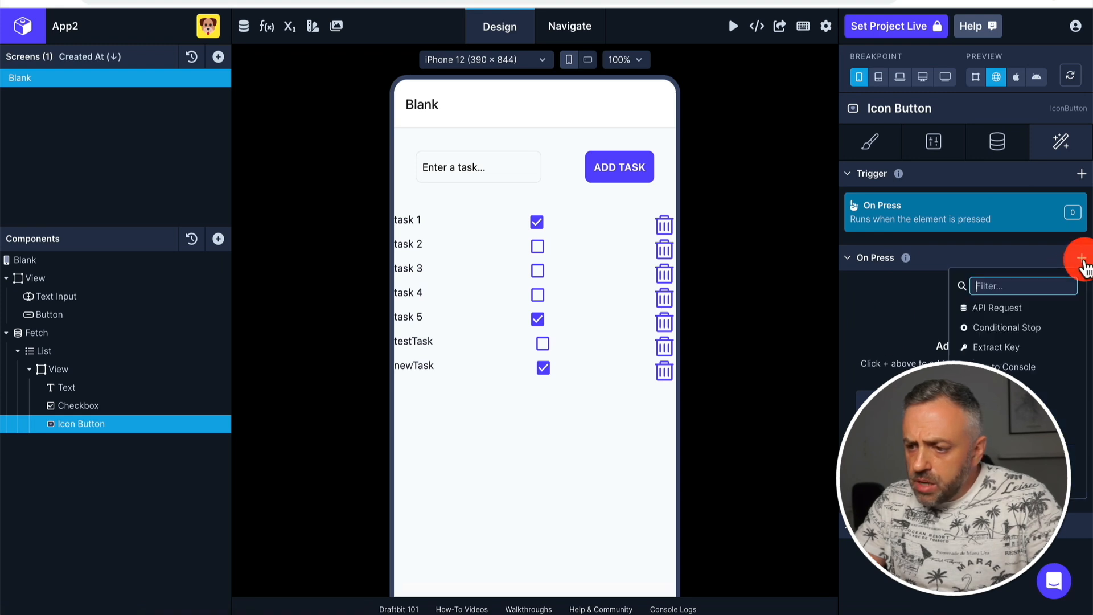
{"action": "left_click", "coordinate": [1007, 307]}
{"action": "left_click", "coordinate": [1002, 237]}
{"action": "left_click", "coordinate": [985, 263]}
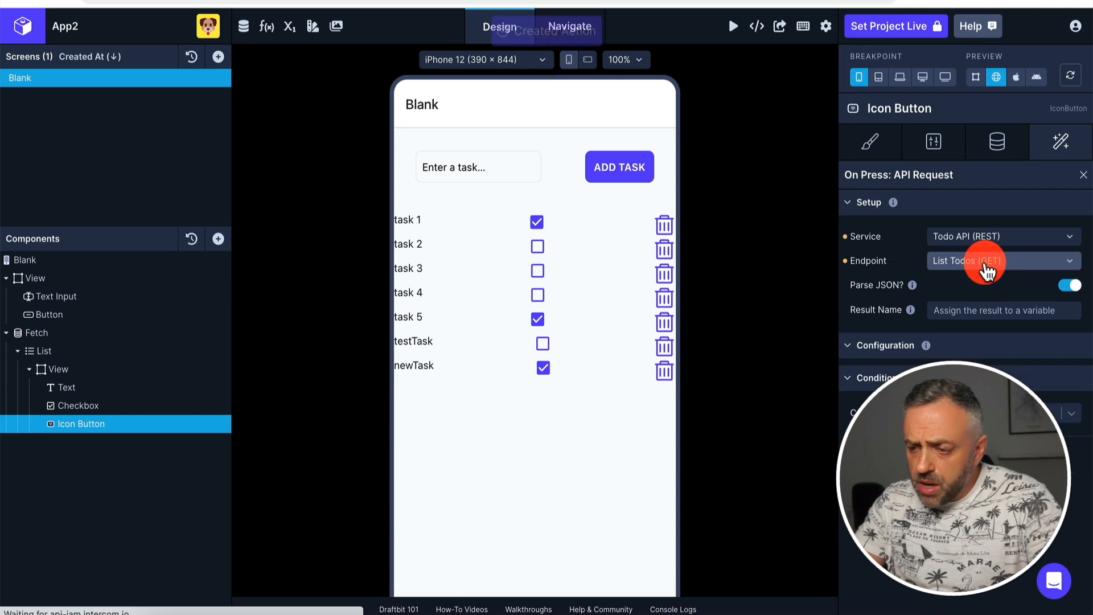
Create a new endpoint for the request named Delete Task, with the DELETE method and an object type chosen.
{"action": "left_click", "coordinate": [987, 263]}
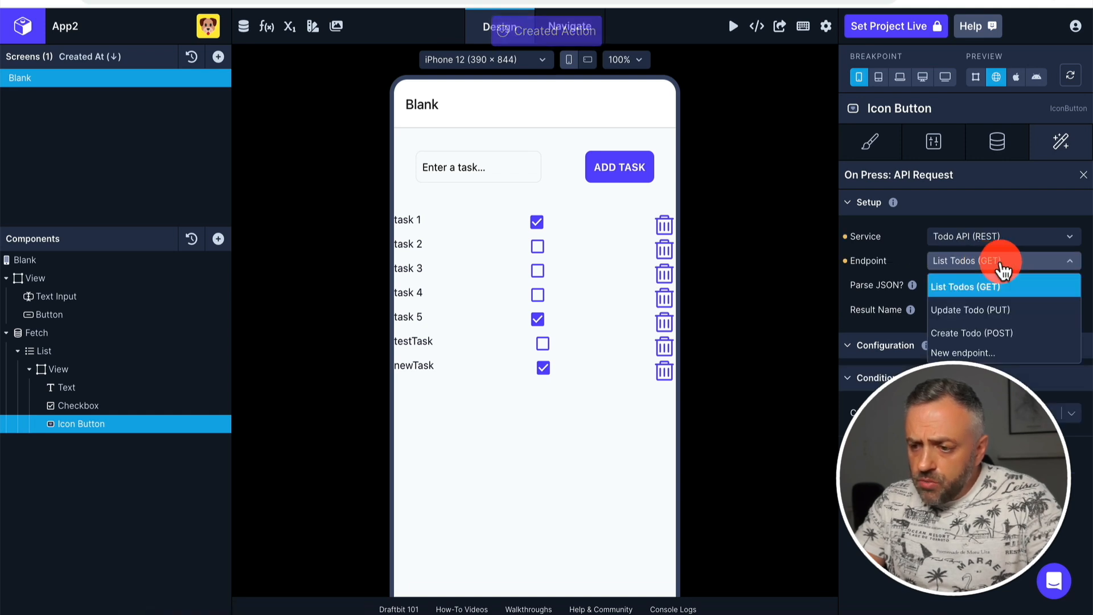
{"action": "left_click", "coordinate": [978, 354]}
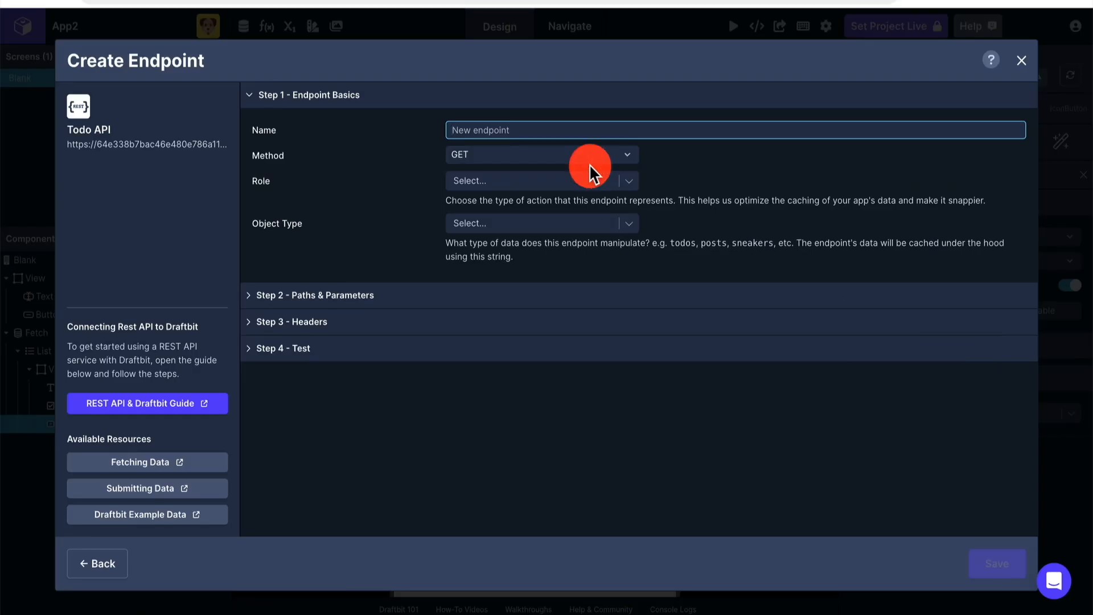
{"action": "type", "text": "Delete Task"}
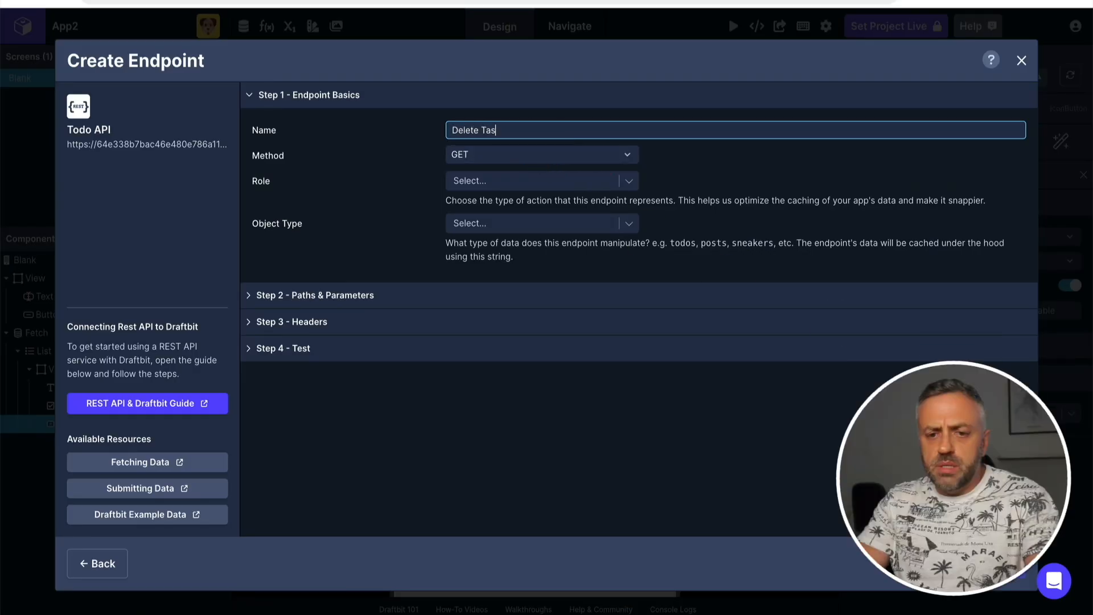
{"action": "left_click", "coordinate": [515, 157]}
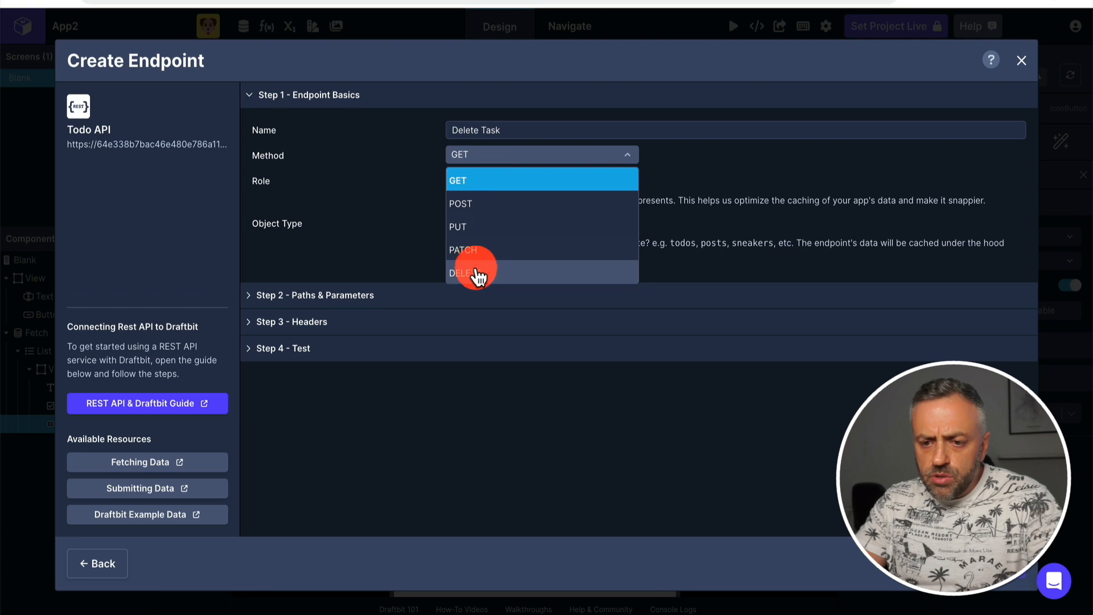
{"action": "left_click", "coordinate": [477, 271]}
{"action": "left_click", "coordinate": [490, 223]}
{"action": "left_click", "coordinate": [483, 243]}
Set the Delete Task endpoint's path to /tasks/{{id}} with 7 as the test value for id.
{"action": "left_click", "coordinate": [349, 296]}
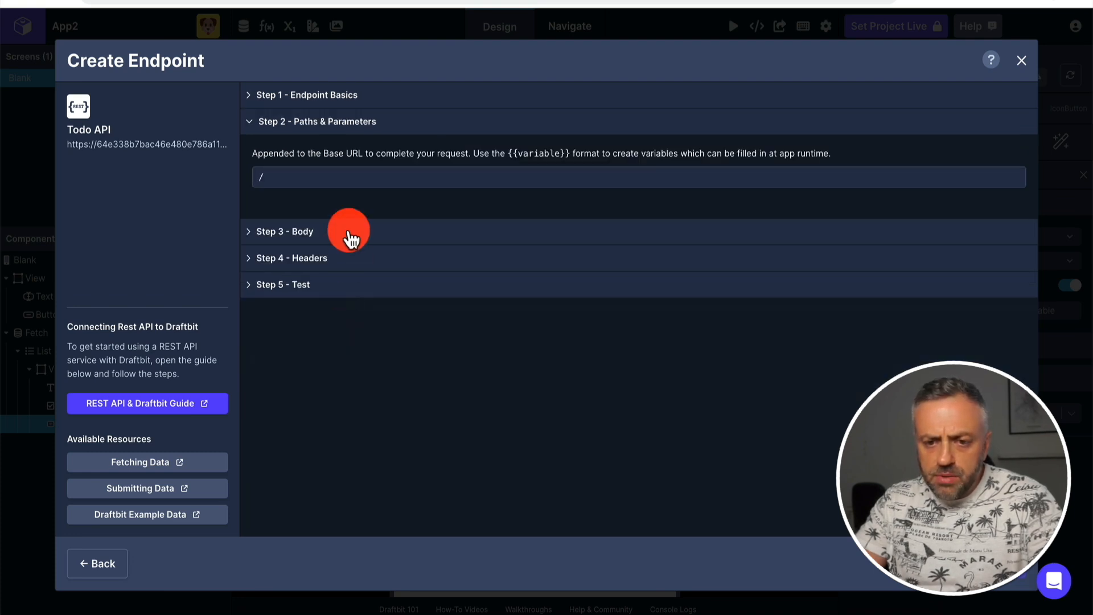
{"action": "left_click", "coordinate": [366, 175]}
{"action": "type", "text": "tasks"}
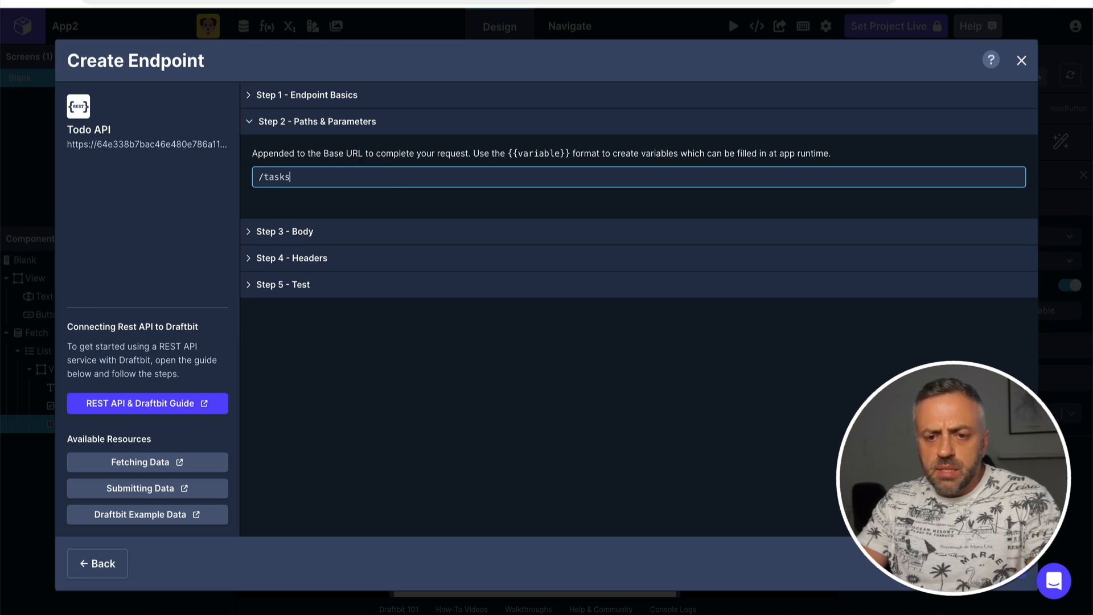
{"action": "type", "text": "/{{id}}"}
{"action": "left_click", "coordinate": [701, 250]}
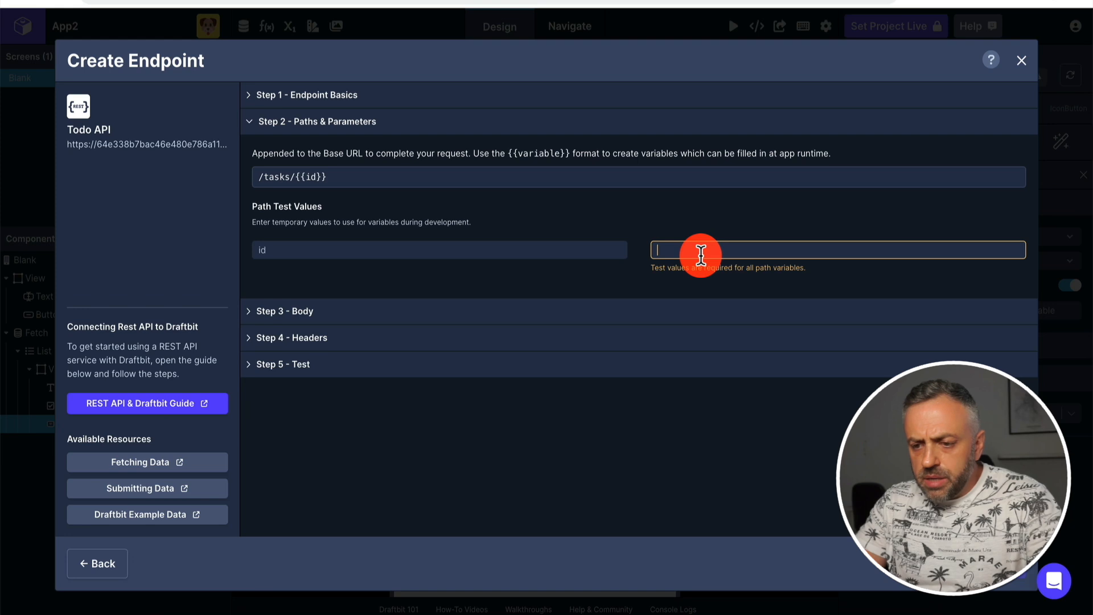
{"action": "type", "text": "7"}
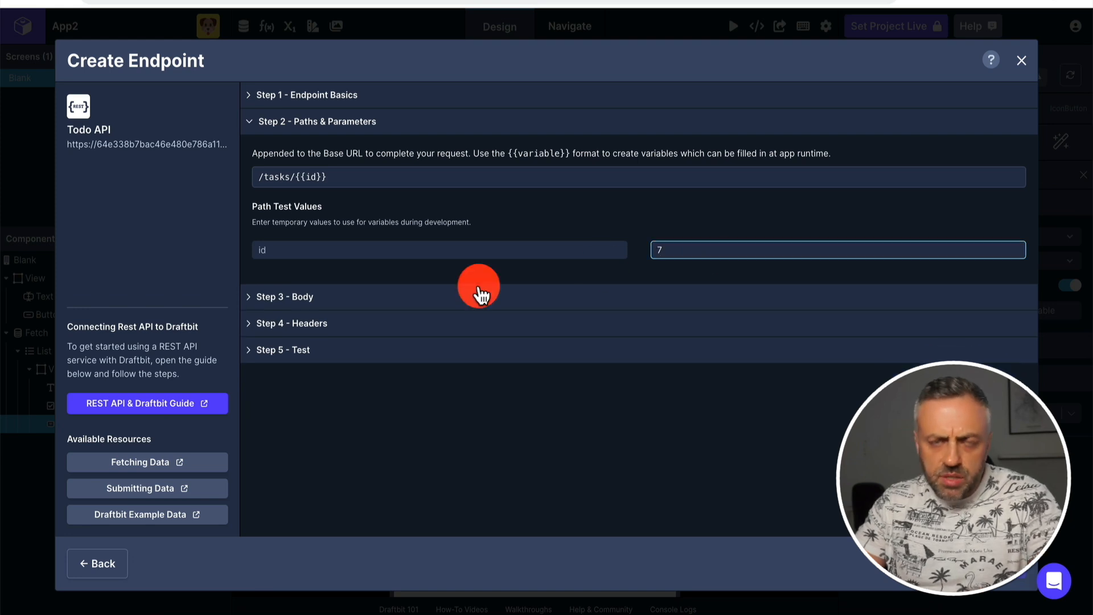
Test the Delete Task endpoint and check the tasks resource's data in mockapi.io for the deleted record.
{"action": "left_click", "coordinate": [321, 302]}
{"action": "left_click", "coordinate": [349, 336]}
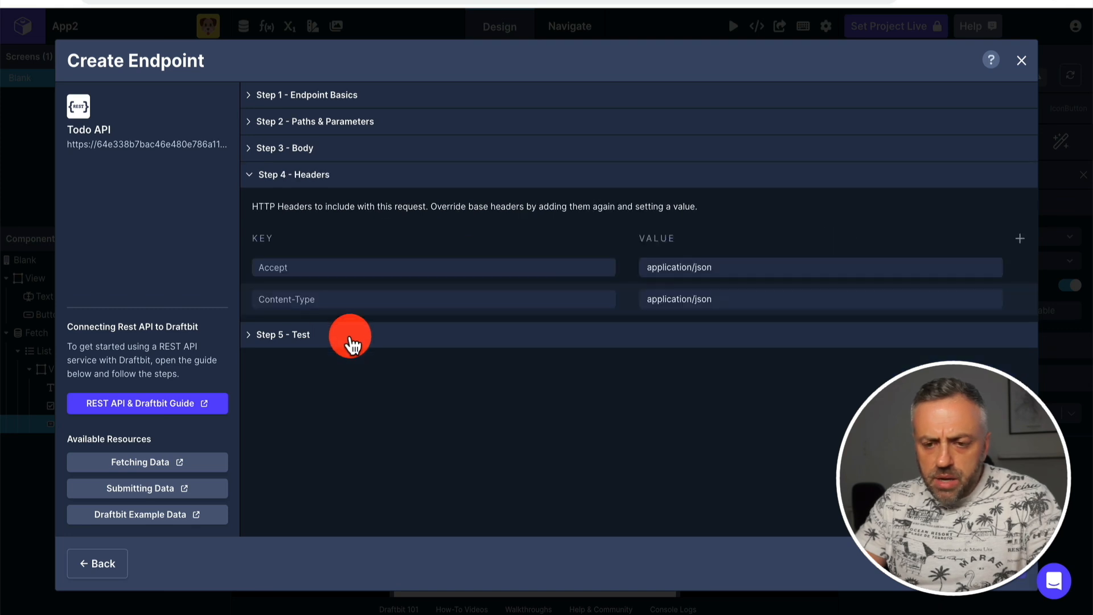
{"action": "left_click", "coordinate": [306, 335]}
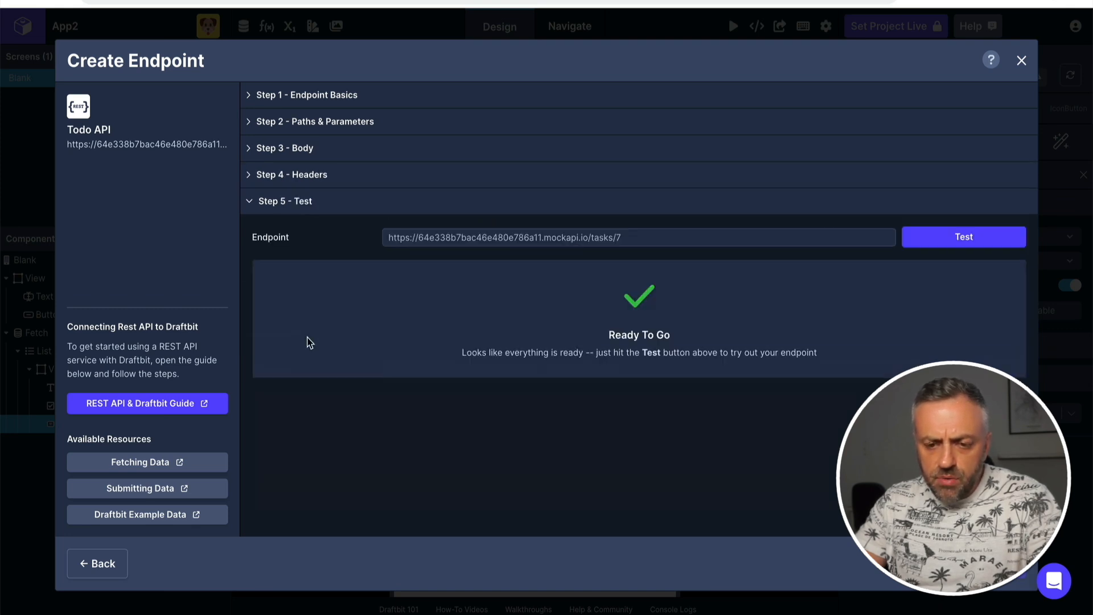
{"action": "left_click", "coordinate": [976, 241]}
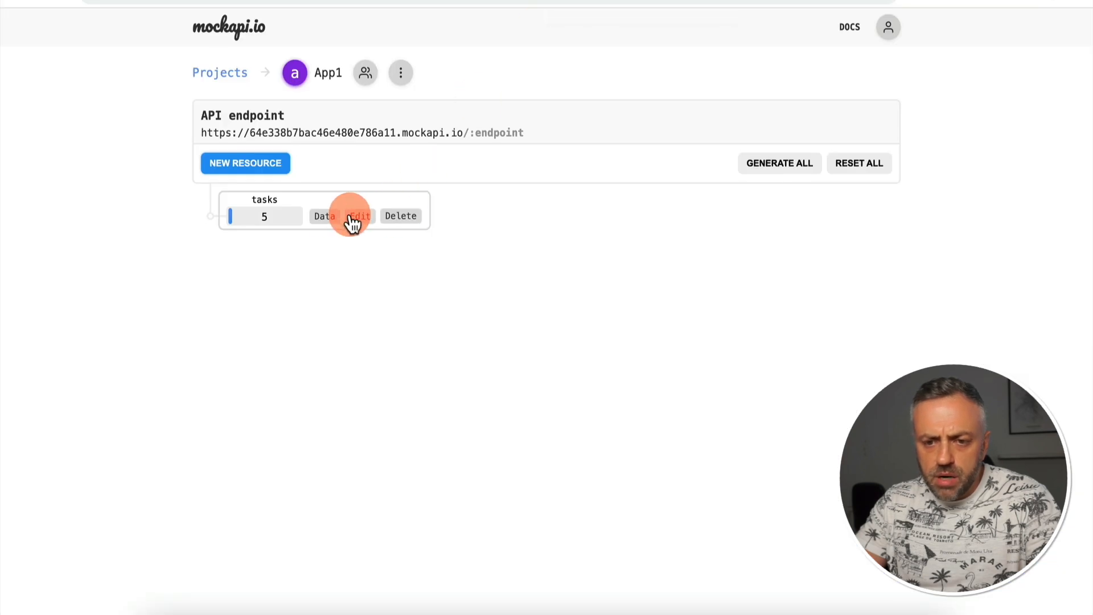
{"action": "left_click", "coordinate": [321, 217]}
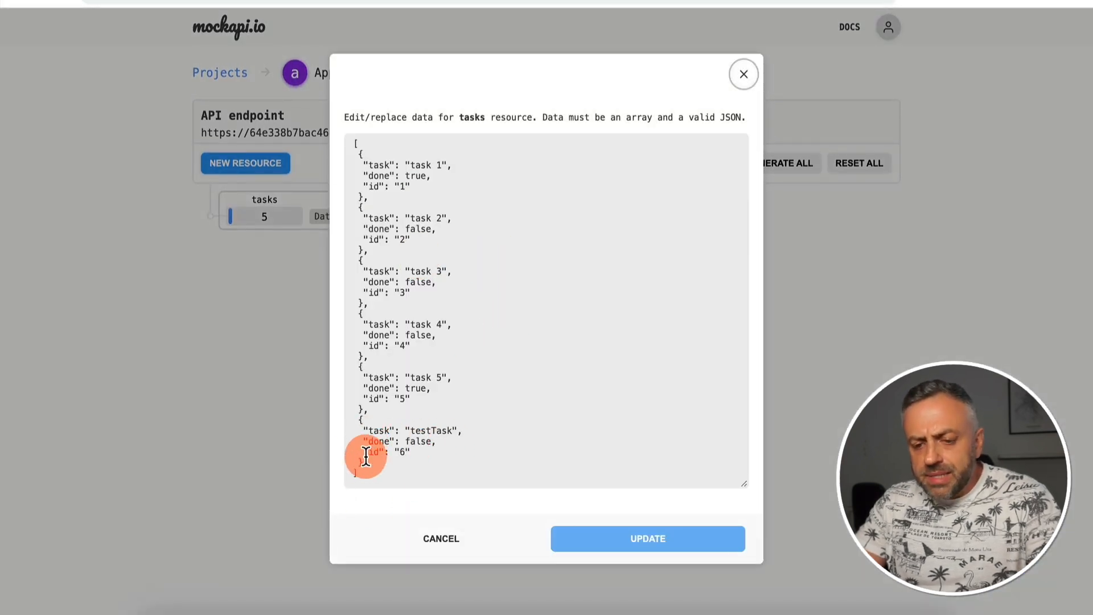
{"action": "left_click", "coordinate": [463, 540]}
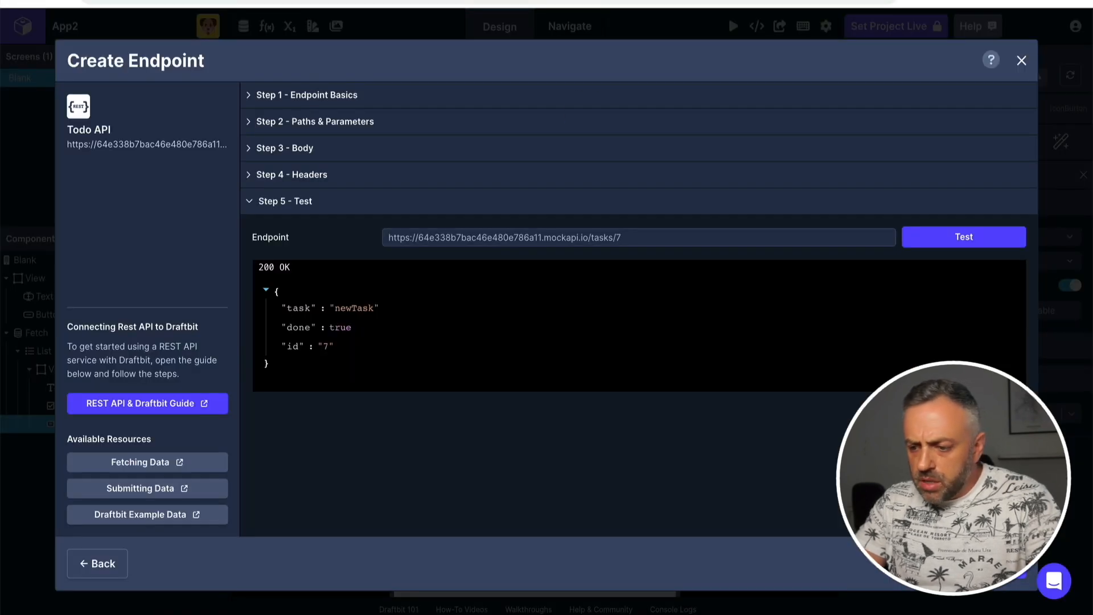
Save the new endpoint in Draftbit and select Delete Task (DELETE) for the Icon Button's API request.
{"action": "left_click", "coordinate": [993, 563]}
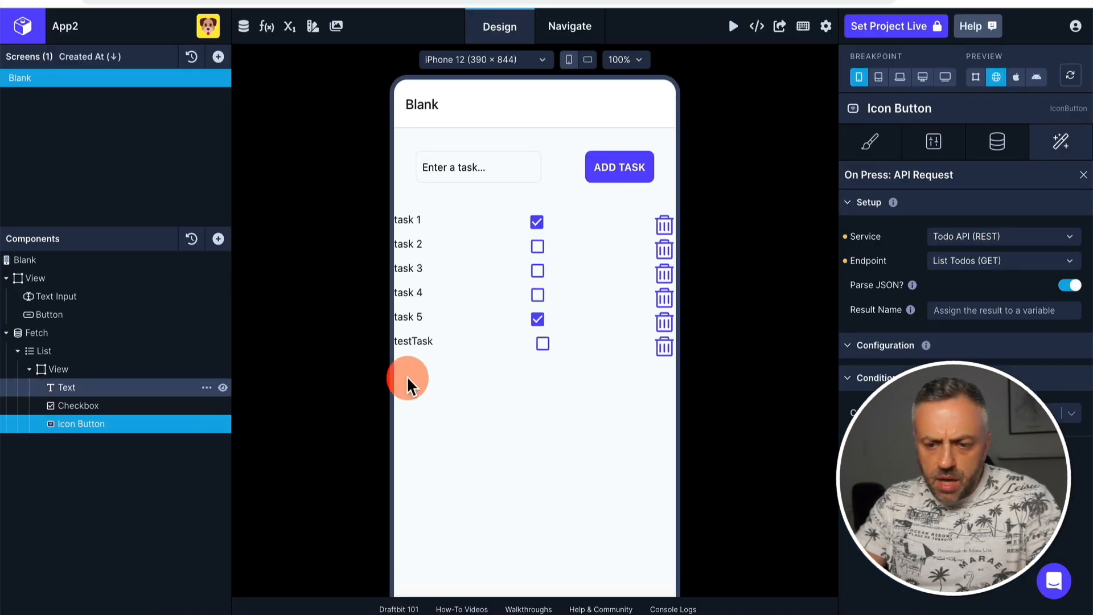
{"action": "left_click", "coordinate": [991, 263]}
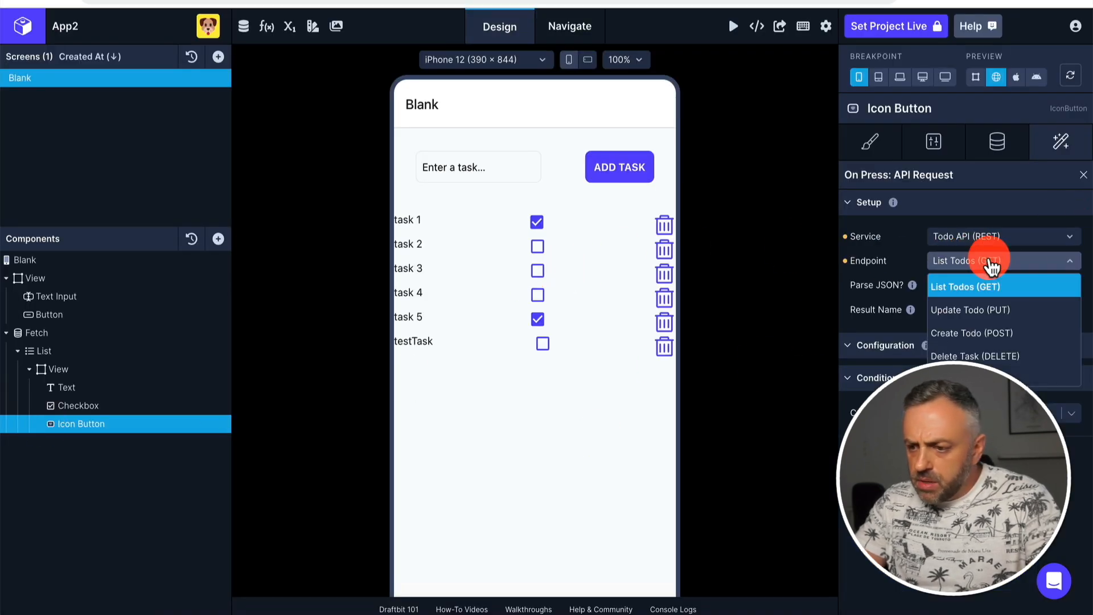
{"action": "left_click", "coordinate": [978, 354]}
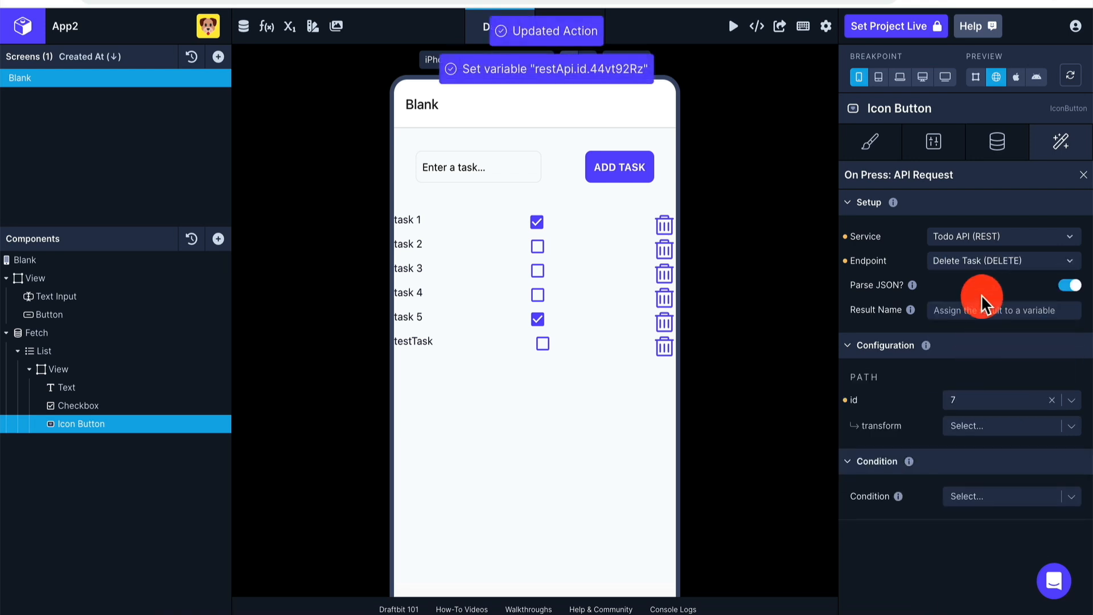
Bind the request's id path parameter to the list item's id variable.
{"action": "left_click", "coordinate": [995, 401]}
{"action": "scroll", "coordinate": [975, 503], "scroll_direction": "down", "scroll_amount": 3}
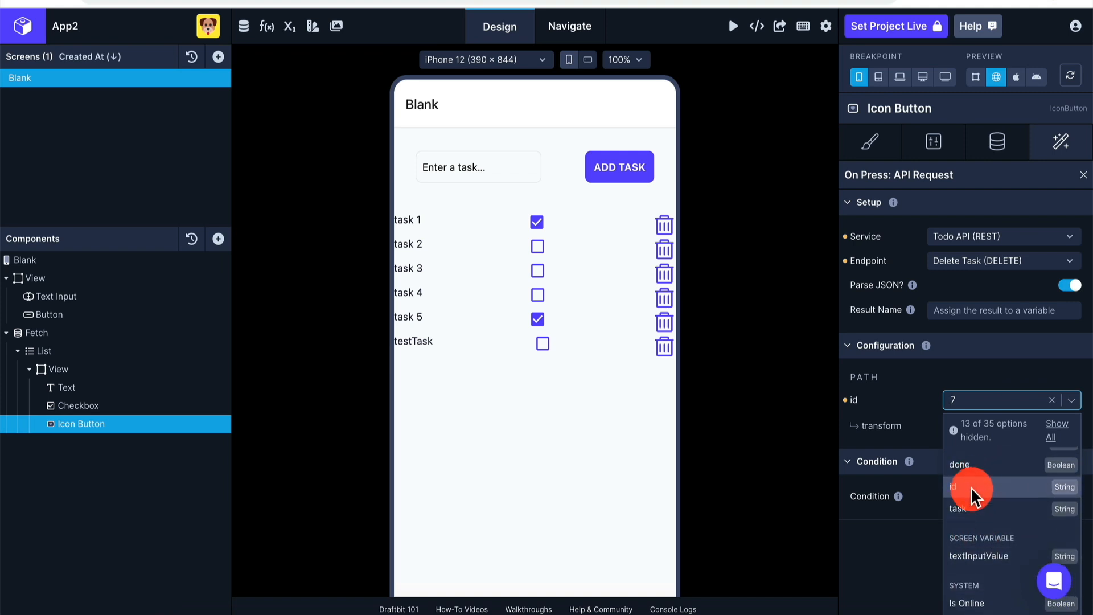
{"action": "left_click", "coordinate": [971, 487]}
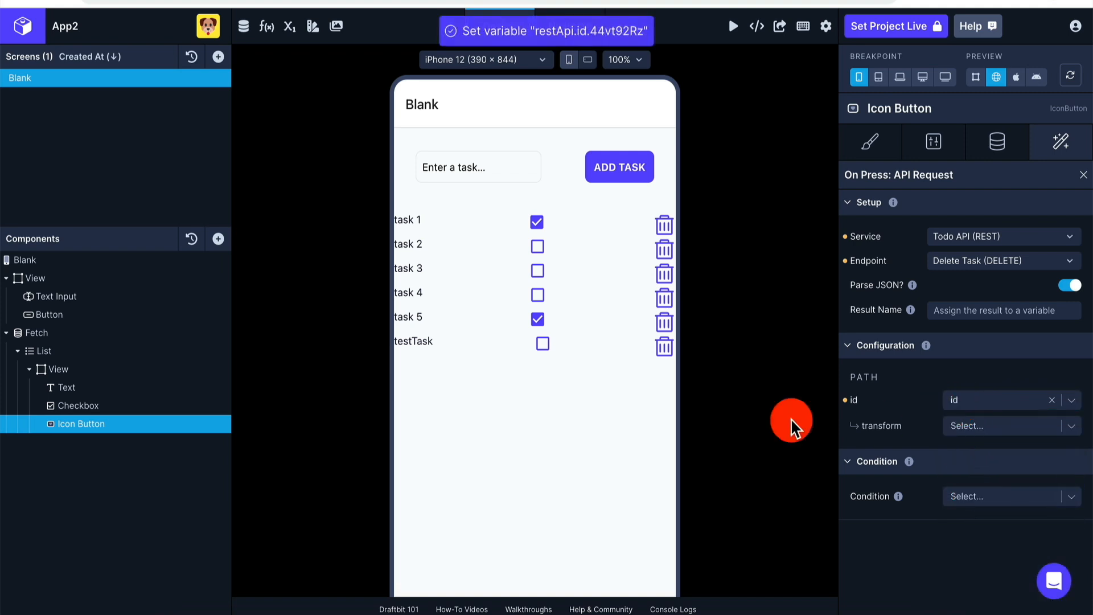
Delete testTask and task 5 in the app preview, and check the tasks resource's data in mockapi.io.
{"action": "left_click", "coordinate": [665, 344]}
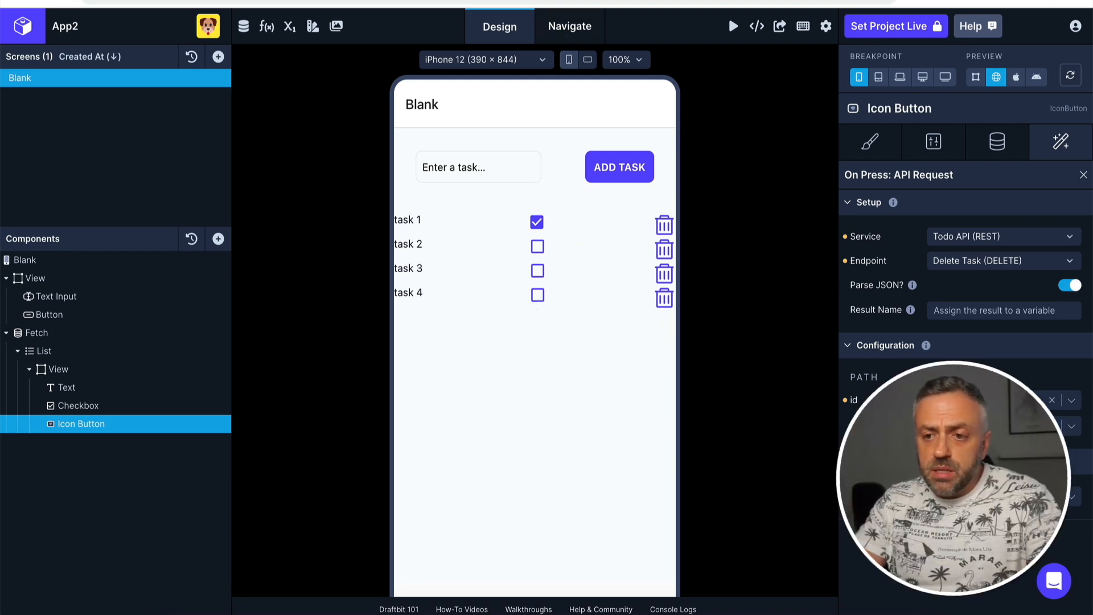
{"action": "left_click", "coordinate": [564, 1]}
{"action": "left_click", "coordinate": [329, 215]}
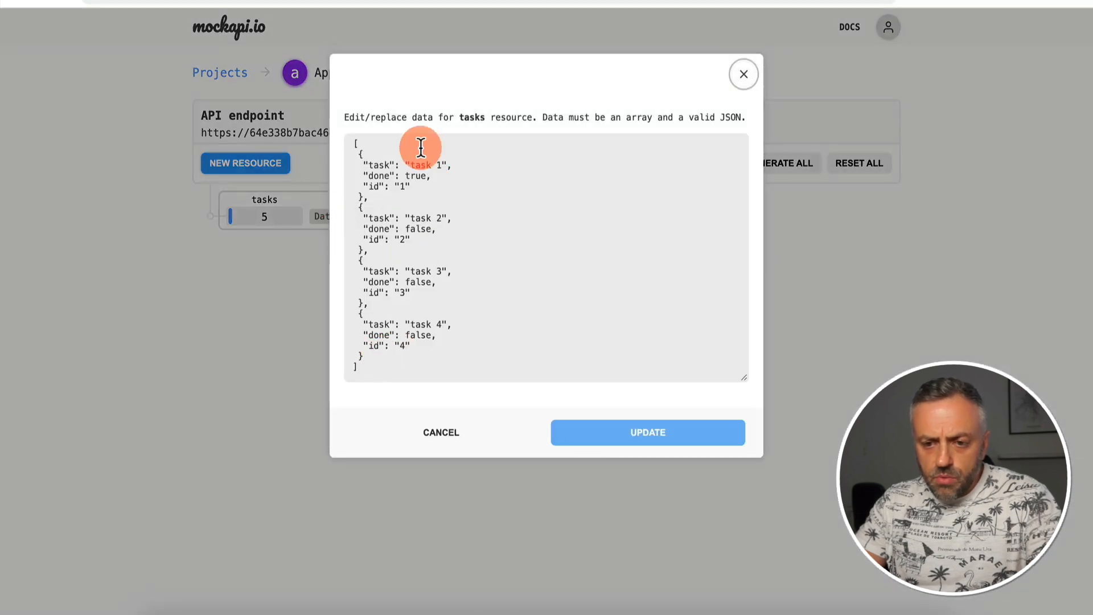
{"action": "left_click", "coordinate": [432, 1]}
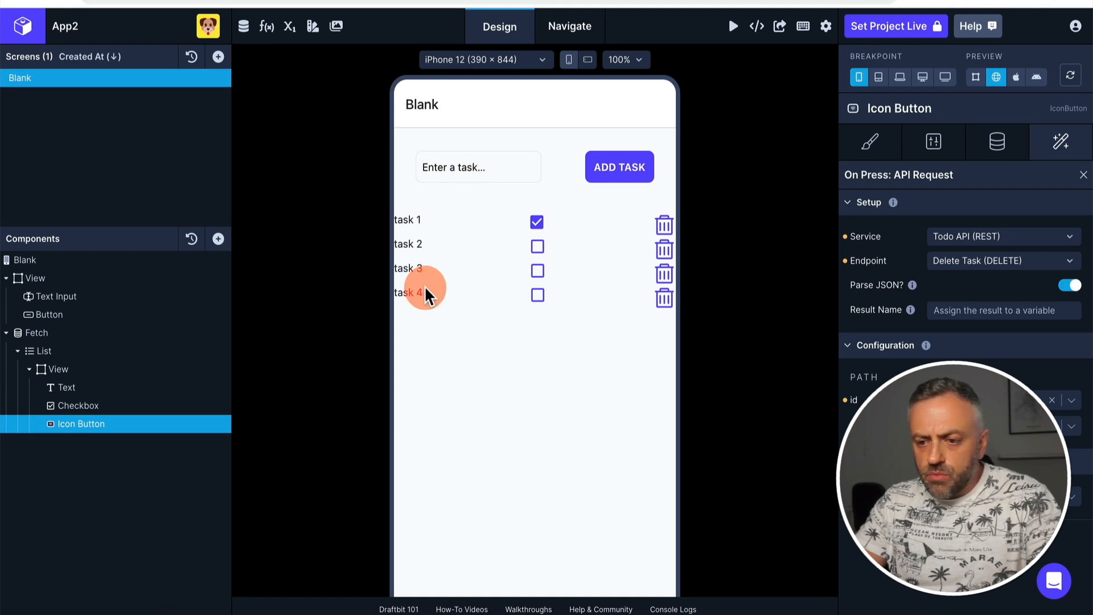
Add two tasks named new task5 and new task6 in the Draftbit app preview.
{"action": "left_click", "coordinate": [459, 167]}
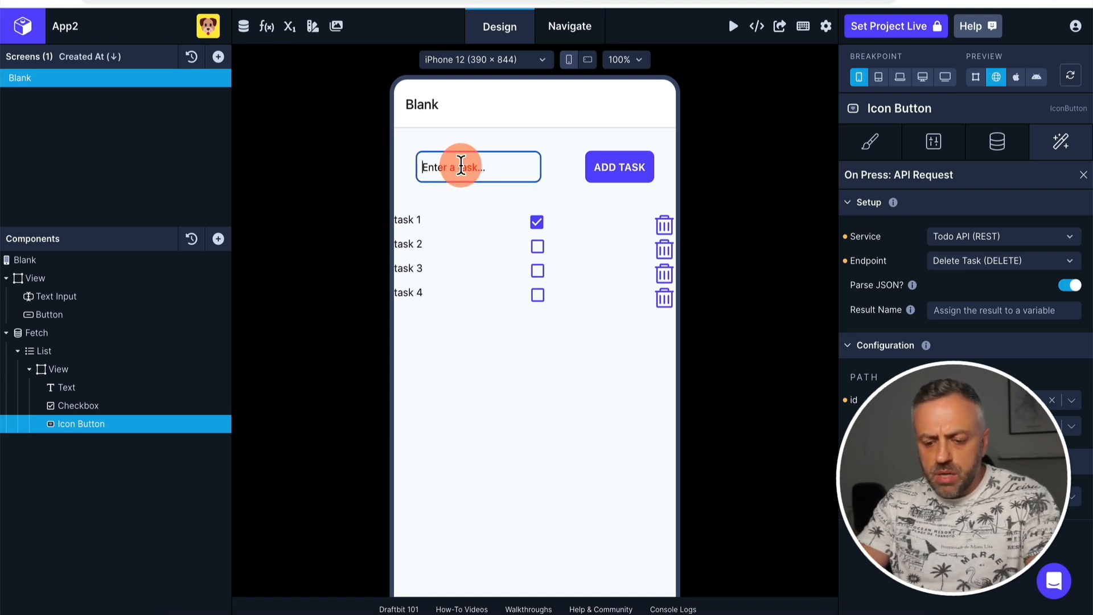
{"action": "type", "text": "new task5"}
{"action": "left_click", "coordinate": [604, 173]}
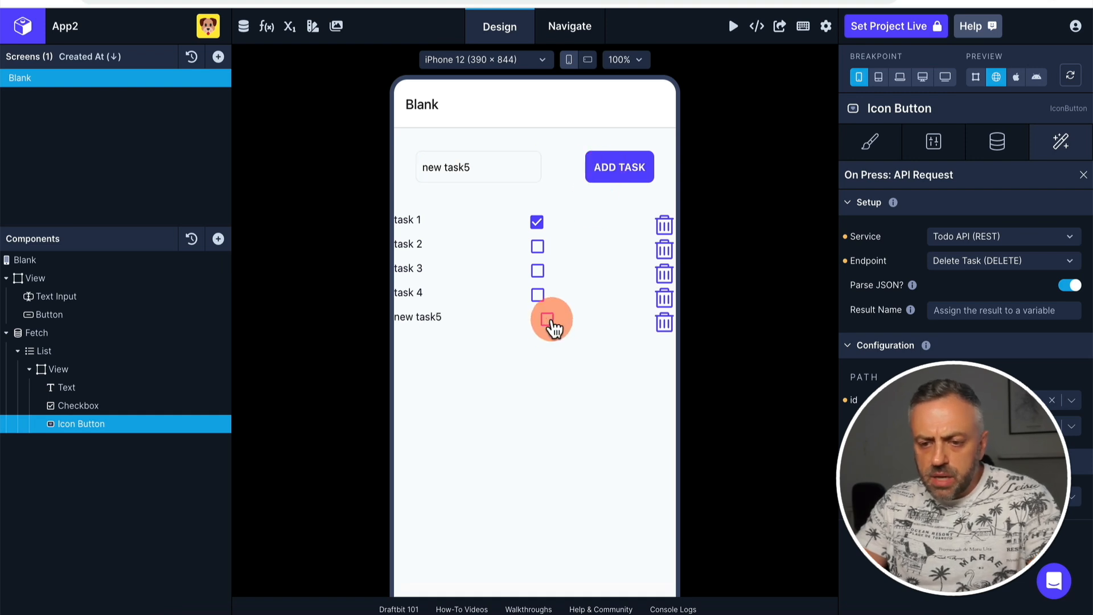
{"action": "left_click", "coordinate": [491, 168]}
{"action": "left_click", "coordinate": [624, 170]}
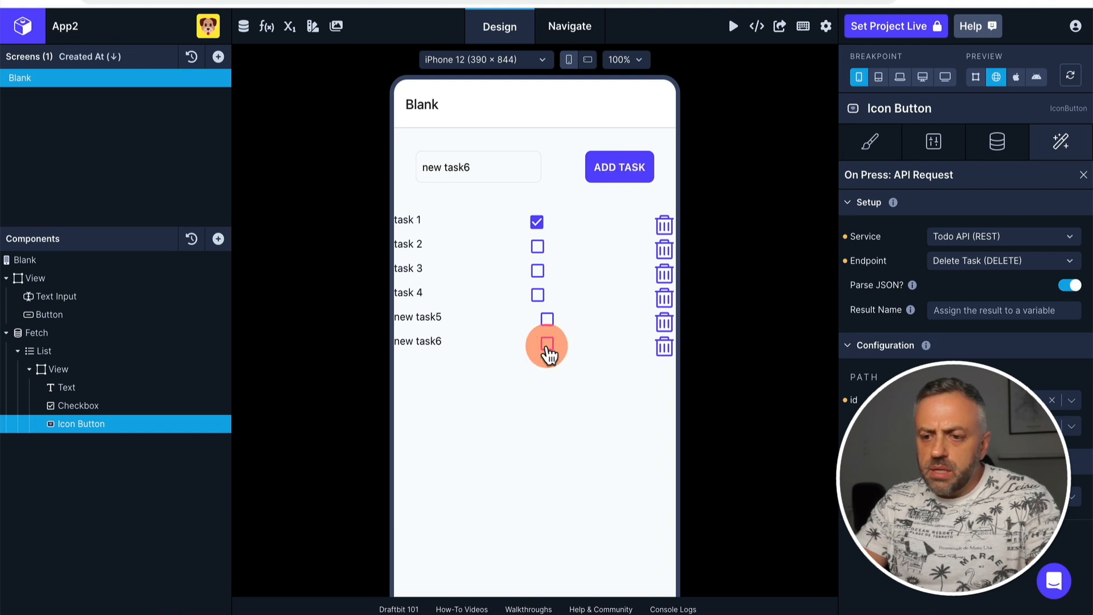
Open the Live Preview QR code to load the app on a phone, and close it once loaded.
{"action": "left_click", "coordinate": [767, 221]}
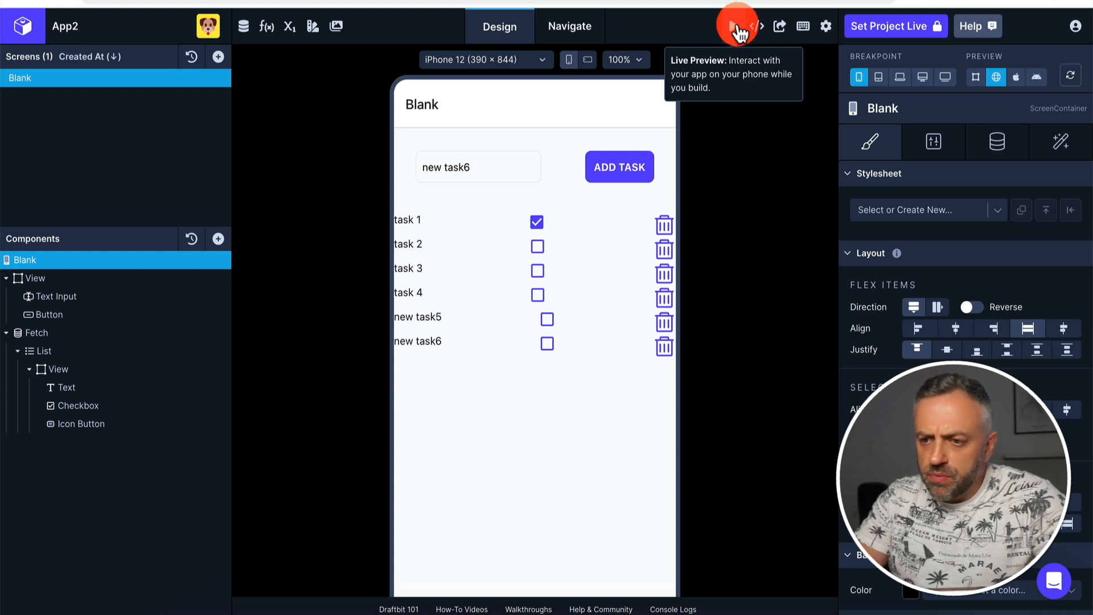
{"action": "left_click", "coordinate": [734, 33]}
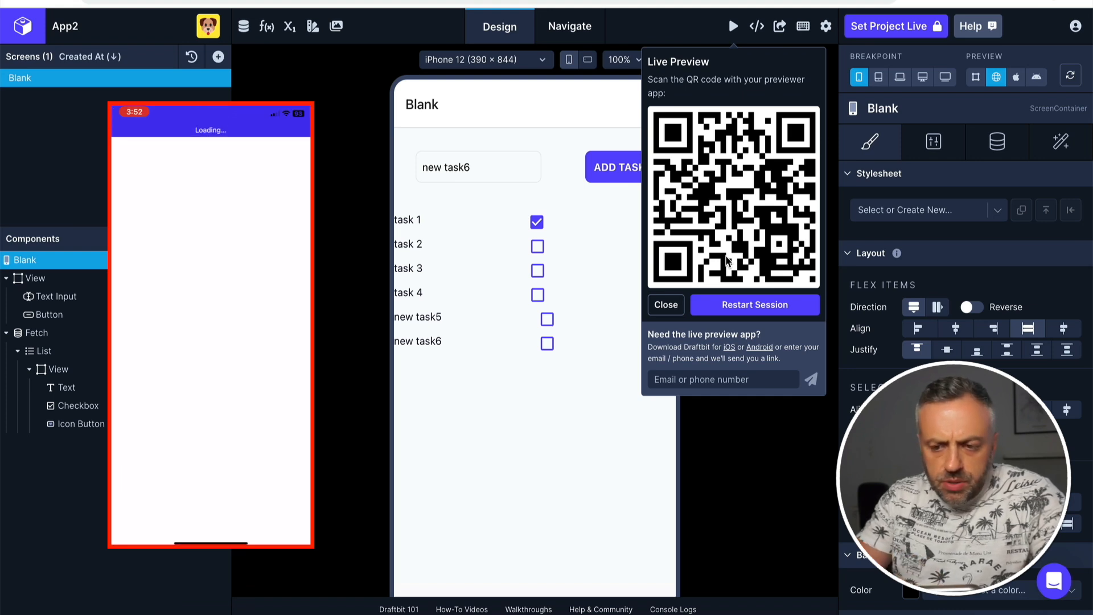
{"action": "left_click", "coordinate": [751, 452]}
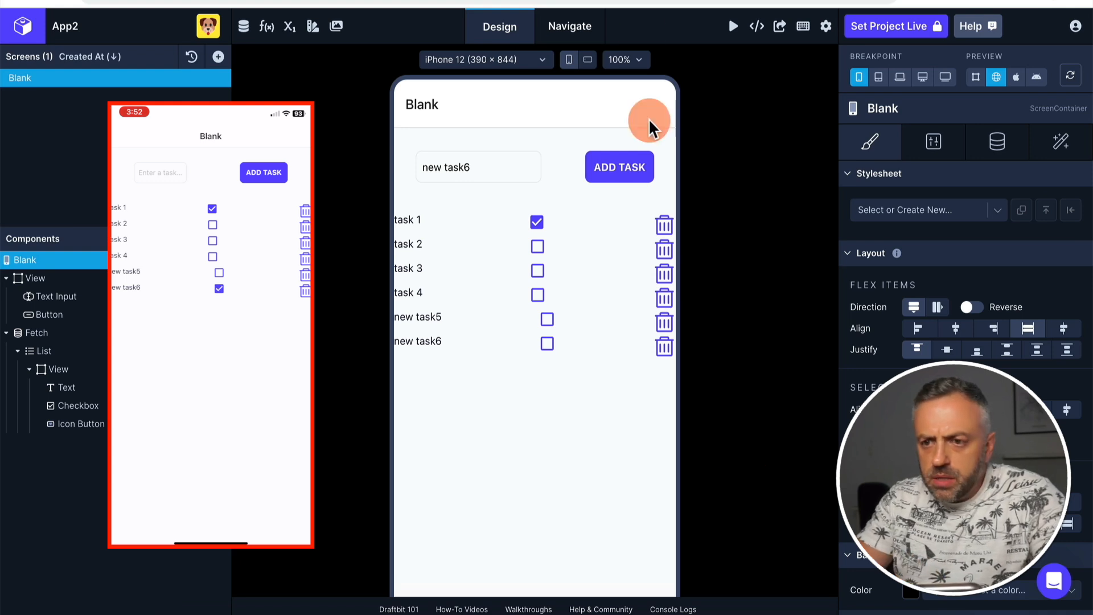
Check the tasks resource's data in mockapi.io and the Draftbit preview for the changes made on the phone.
{"action": "left_click", "coordinate": [623, 1]}
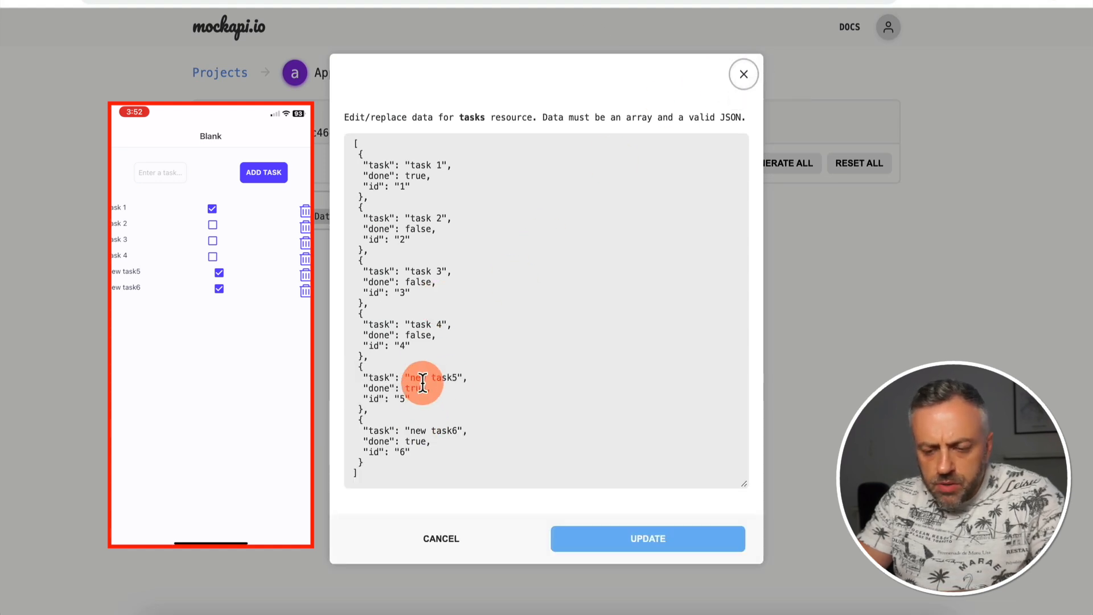
{"action": "left_click", "coordinate": [742, 76]}
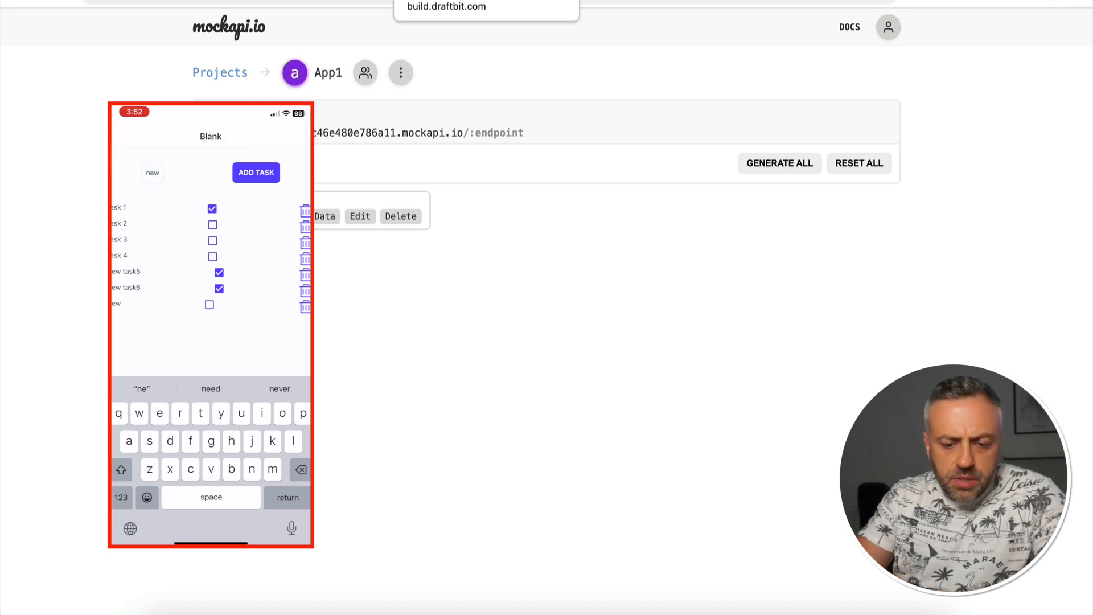
{"action": "left_click", "coordinate": [447, 0]}
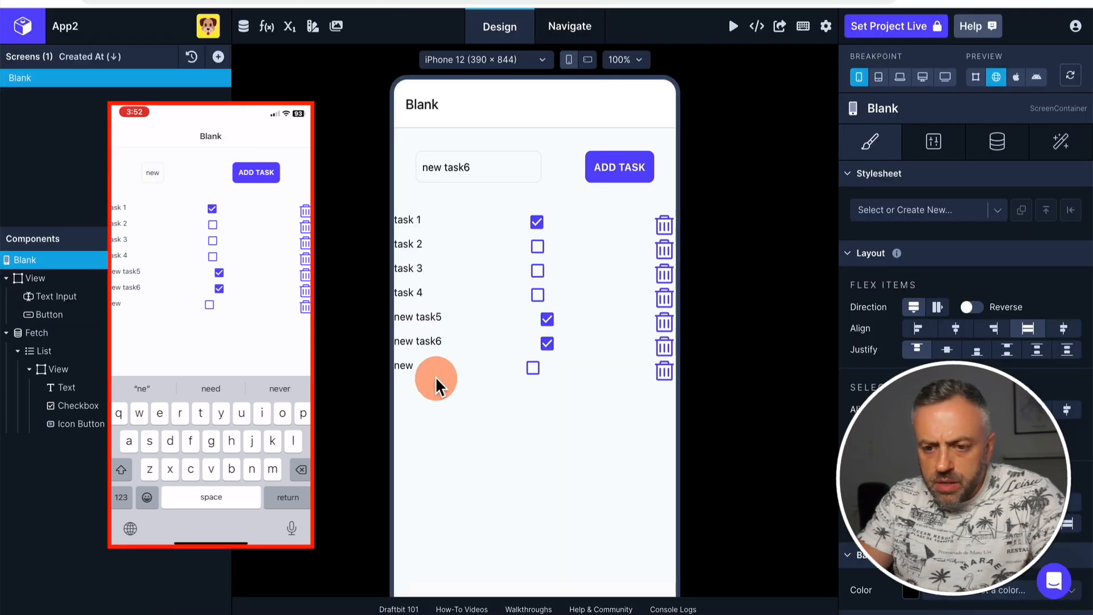